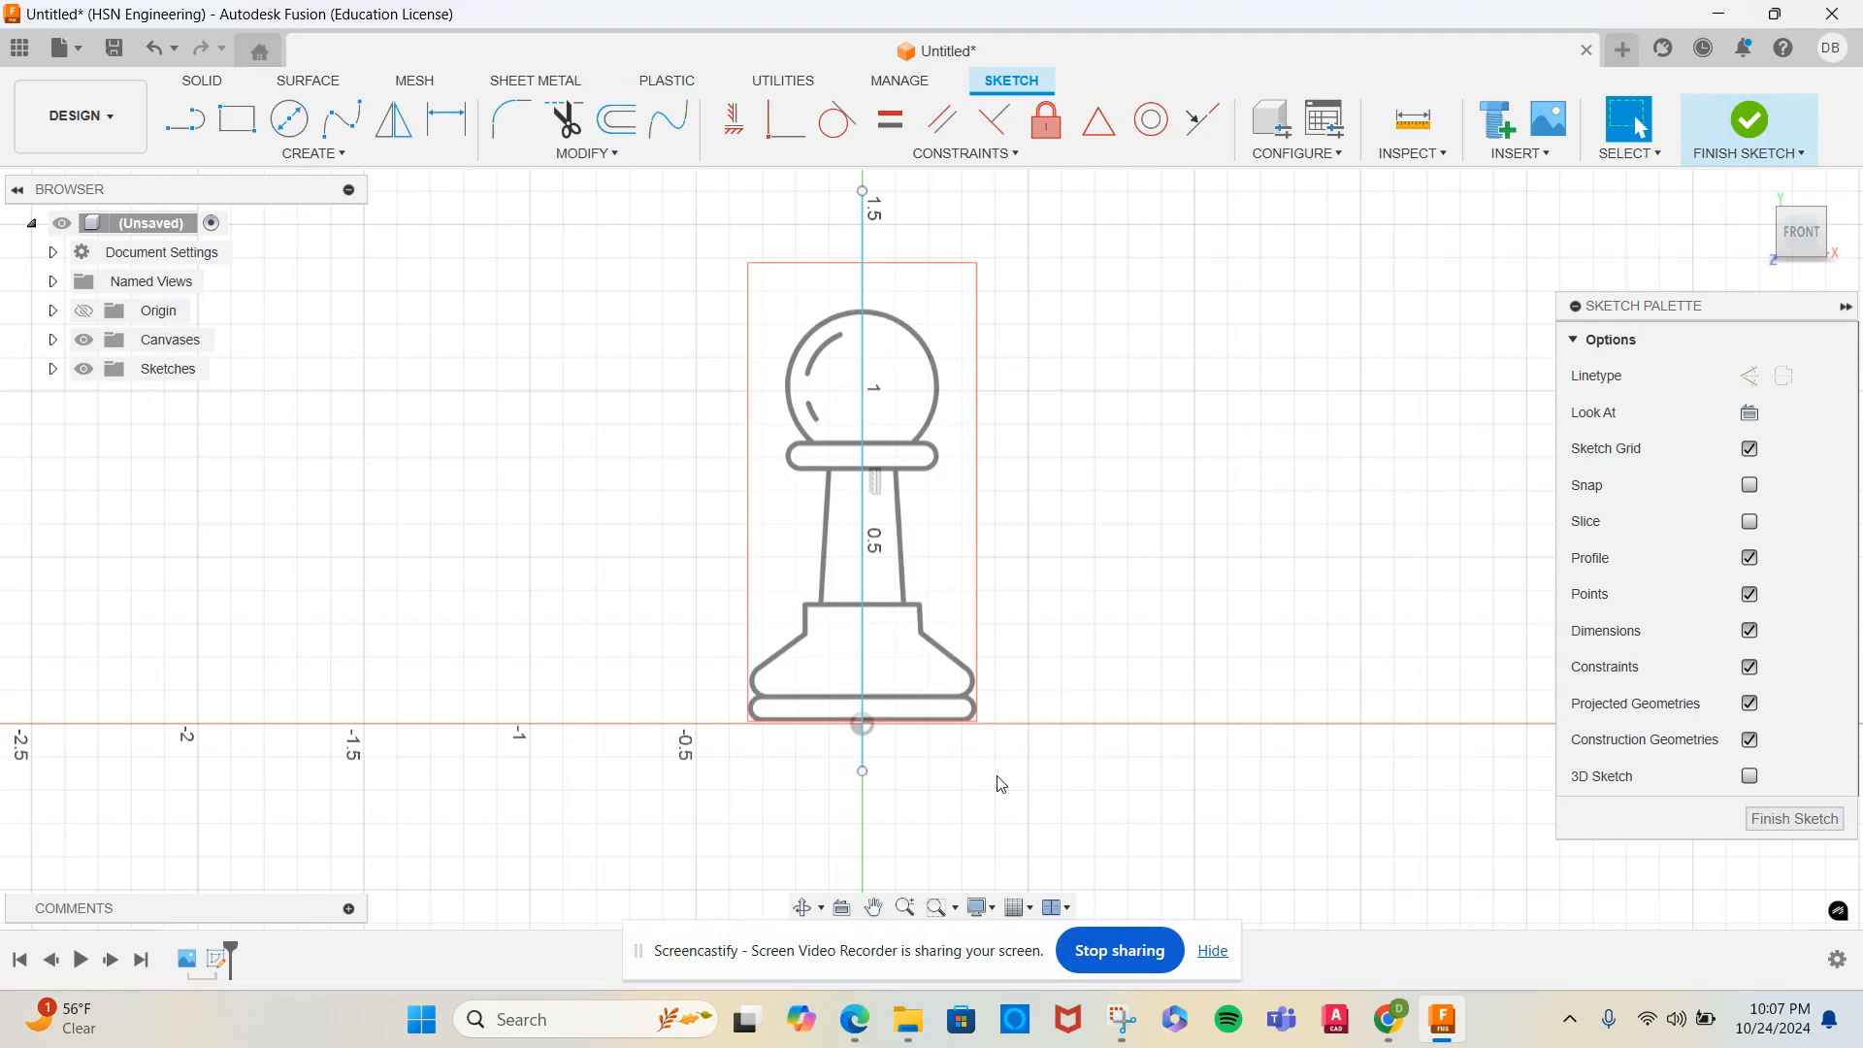
Review the general preferences down to the pan, zoom and orbit navigation options and accept them
{"action": "left_click", "coordinate": [1832, 48]}
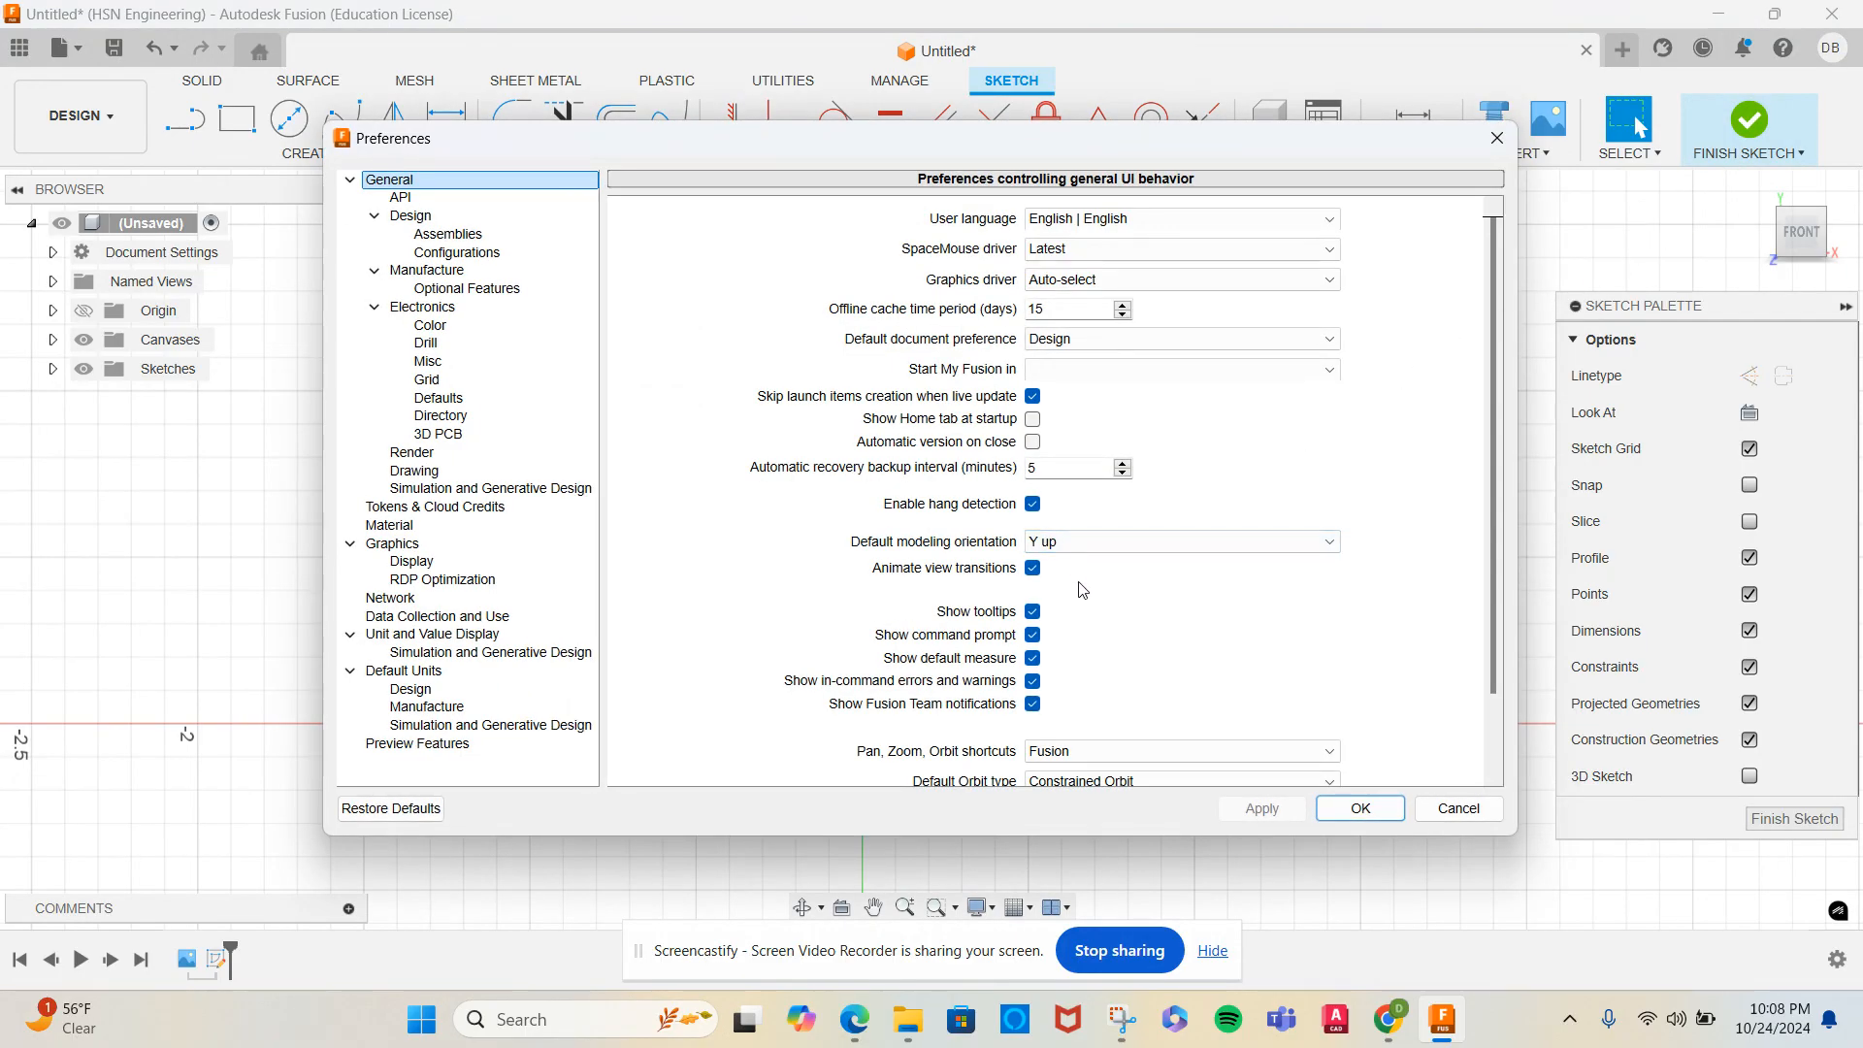
{"action": "scroll", "coordinate": [1082, 590], "scroll_direction": "down", "scroll_amount": 1}
{"action": "scroll", "coordinate": [1071, 646], "scroll_direction": "down", "scroll_amount": 1}
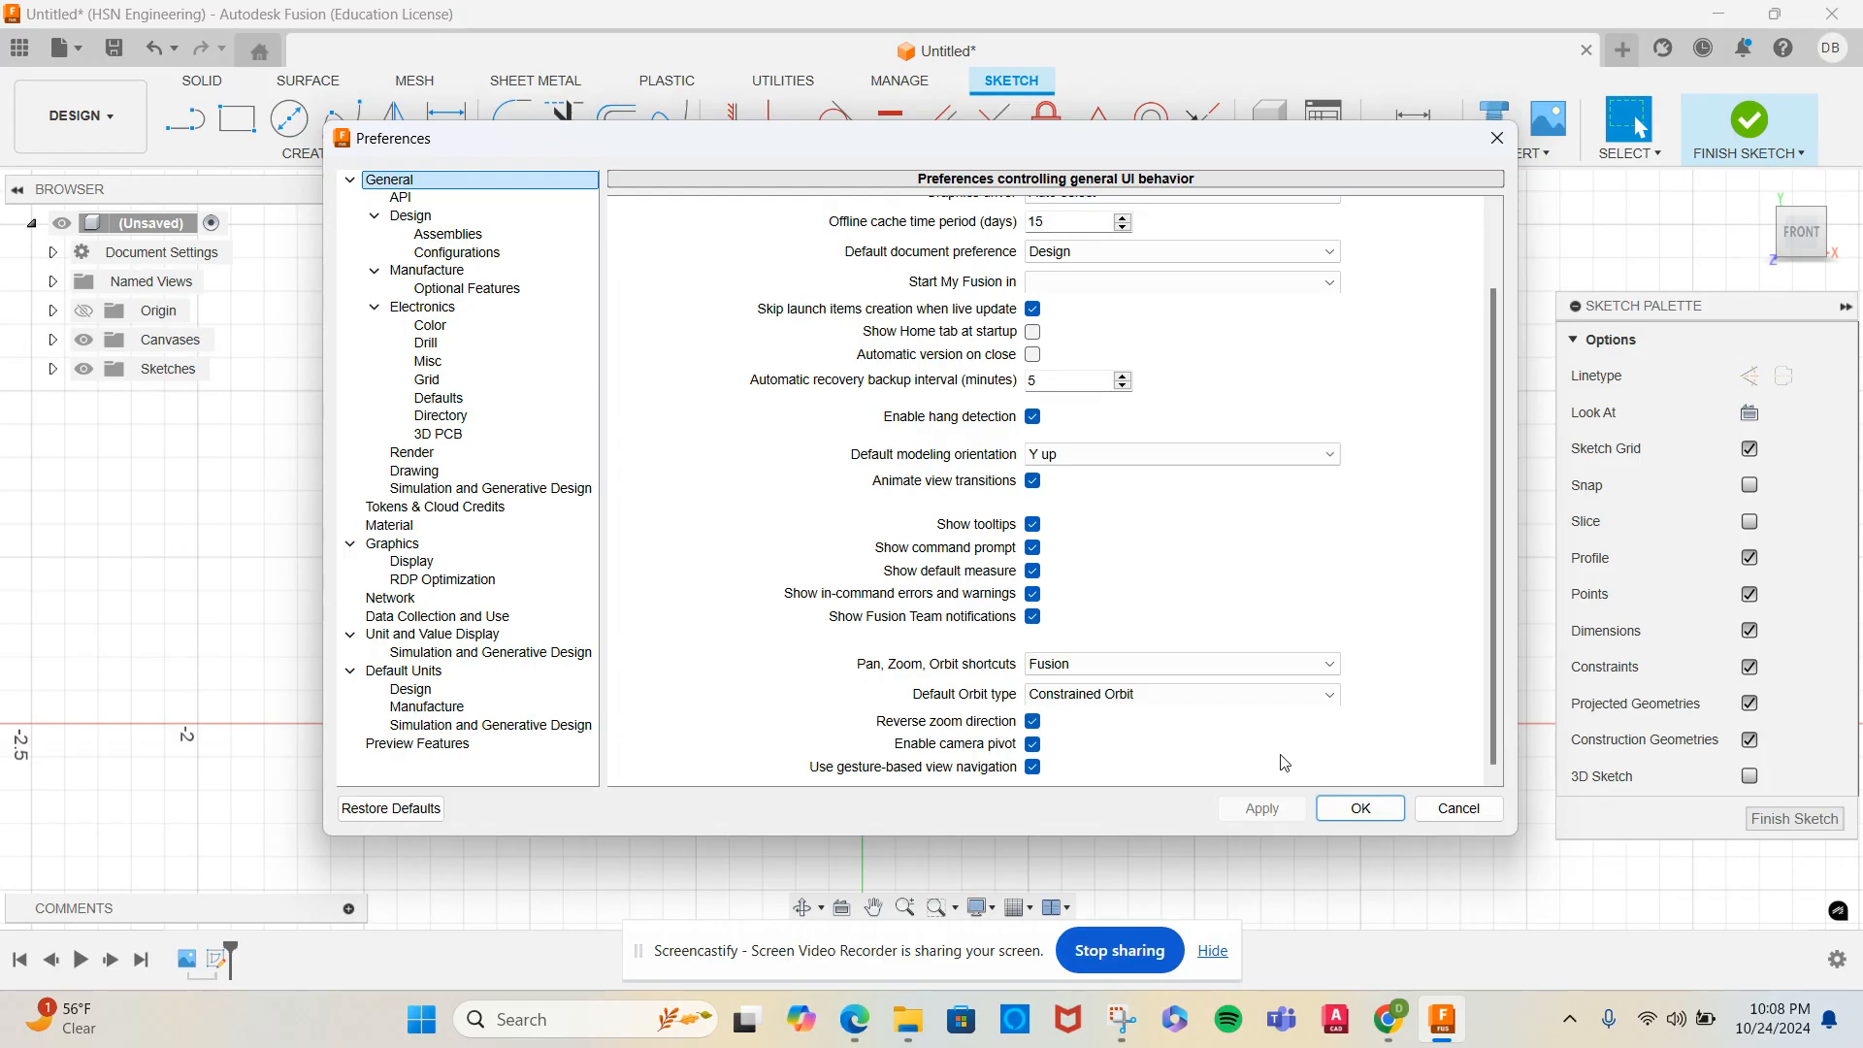
{"action": "left_click", "coordinate": [1370, 811]}
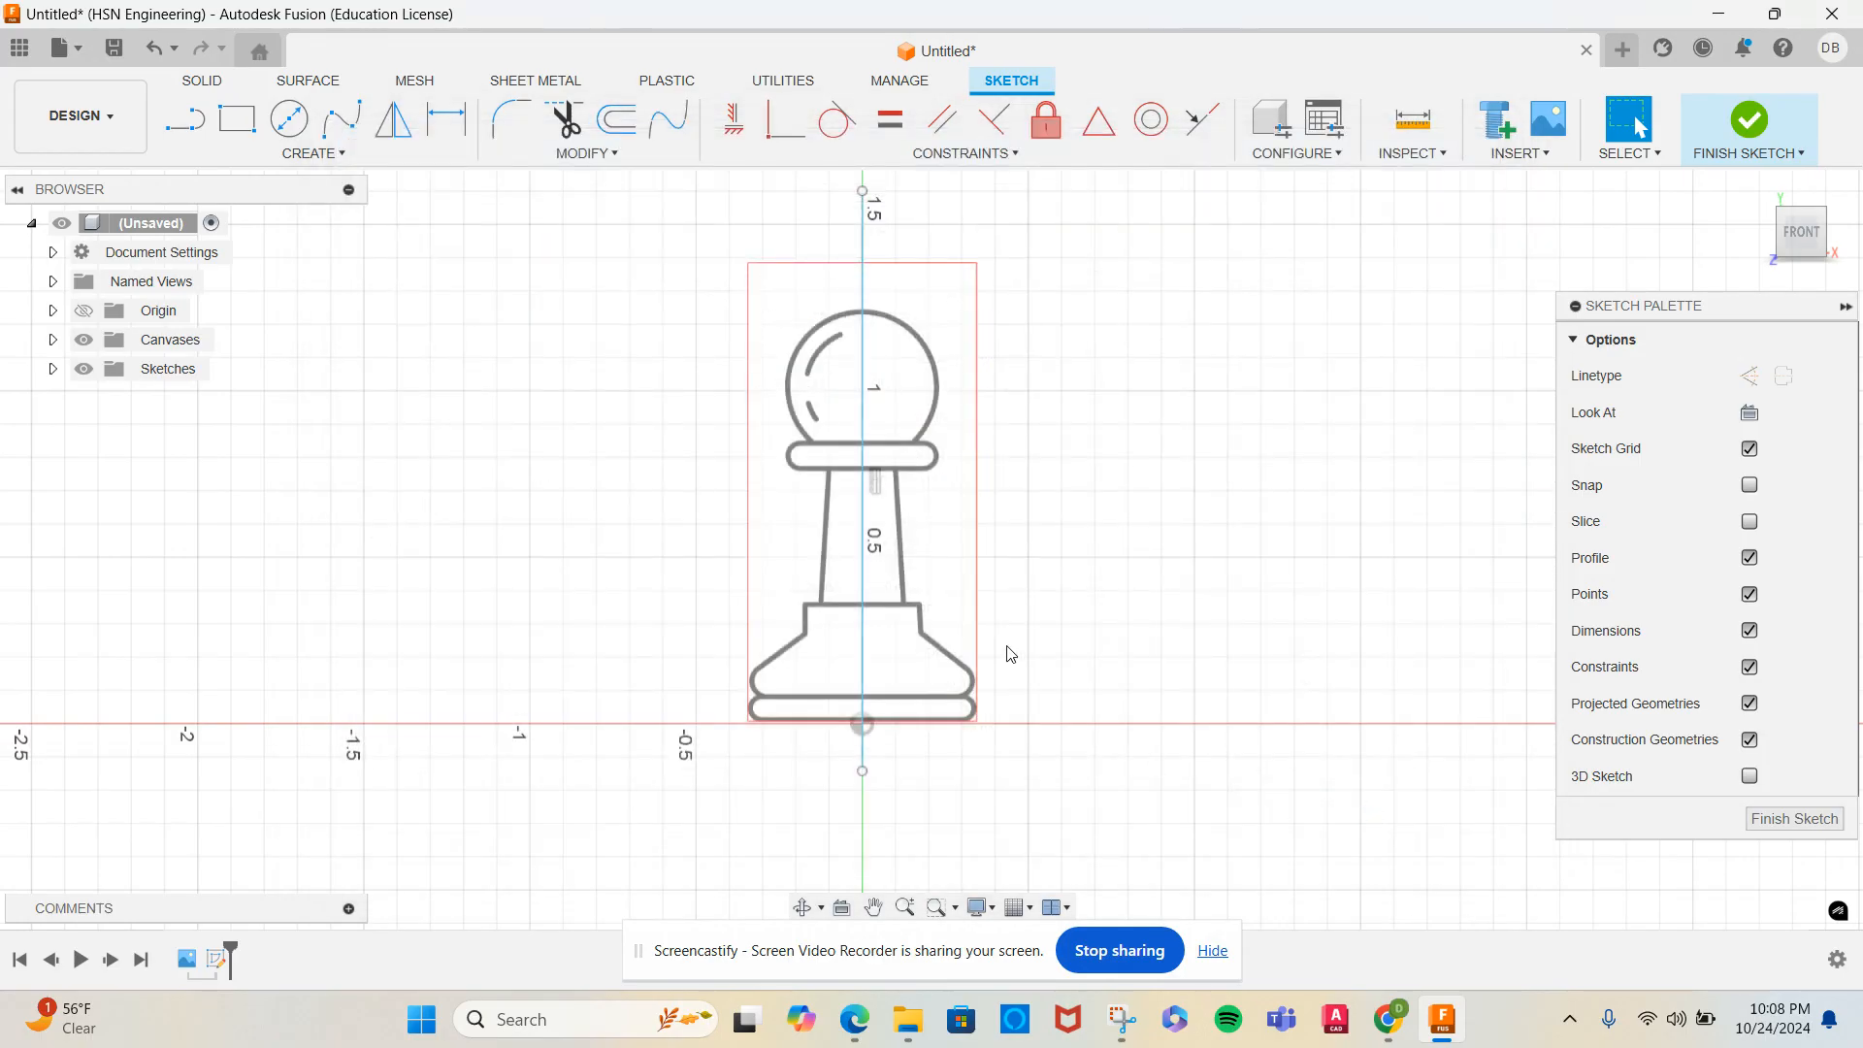
{"action": "scroll", "coordinate": [989, 647], "scroll_direction": "up", "scroll_amount": 3}
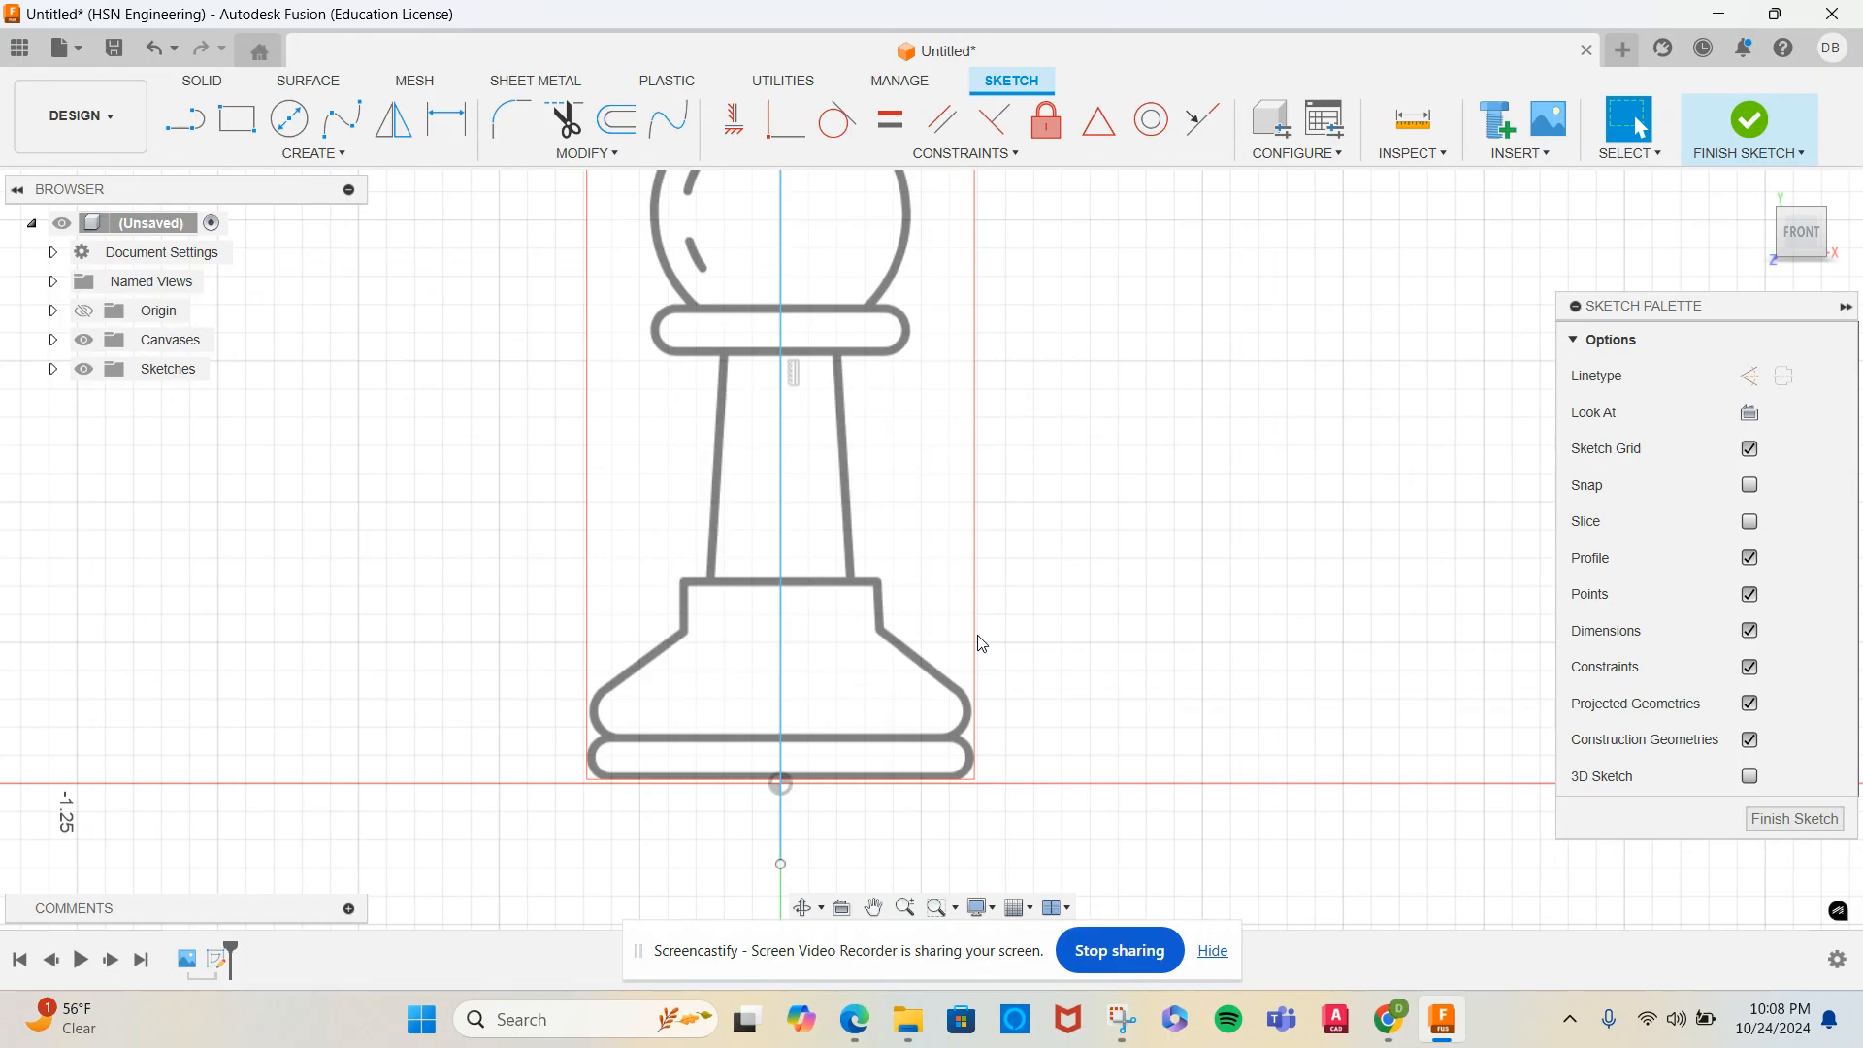
{"action": "scroll", "coordinate": [982, 643], "scroll_direction": "down", "scroll_amount": 3}
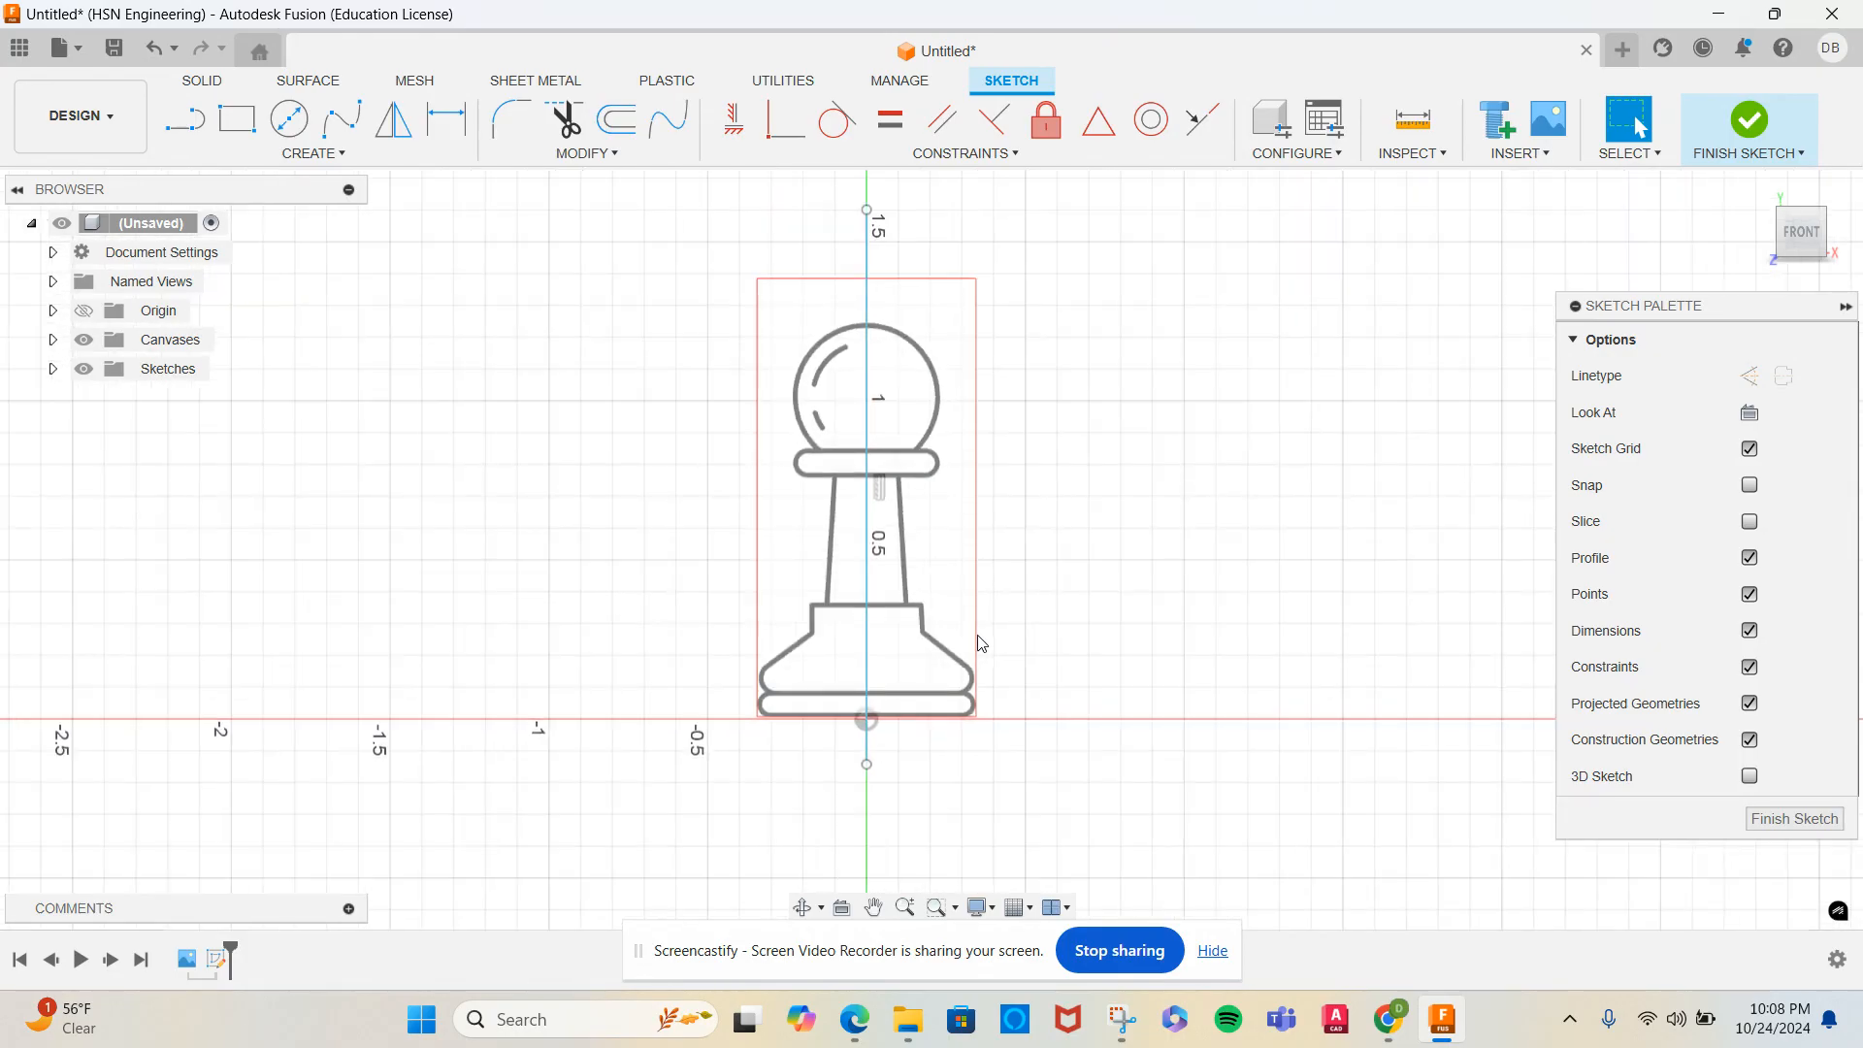
{"action": "scroll", "coordinate": [982, 643], "scroll_direction": "up", "scroll_amount": 3}
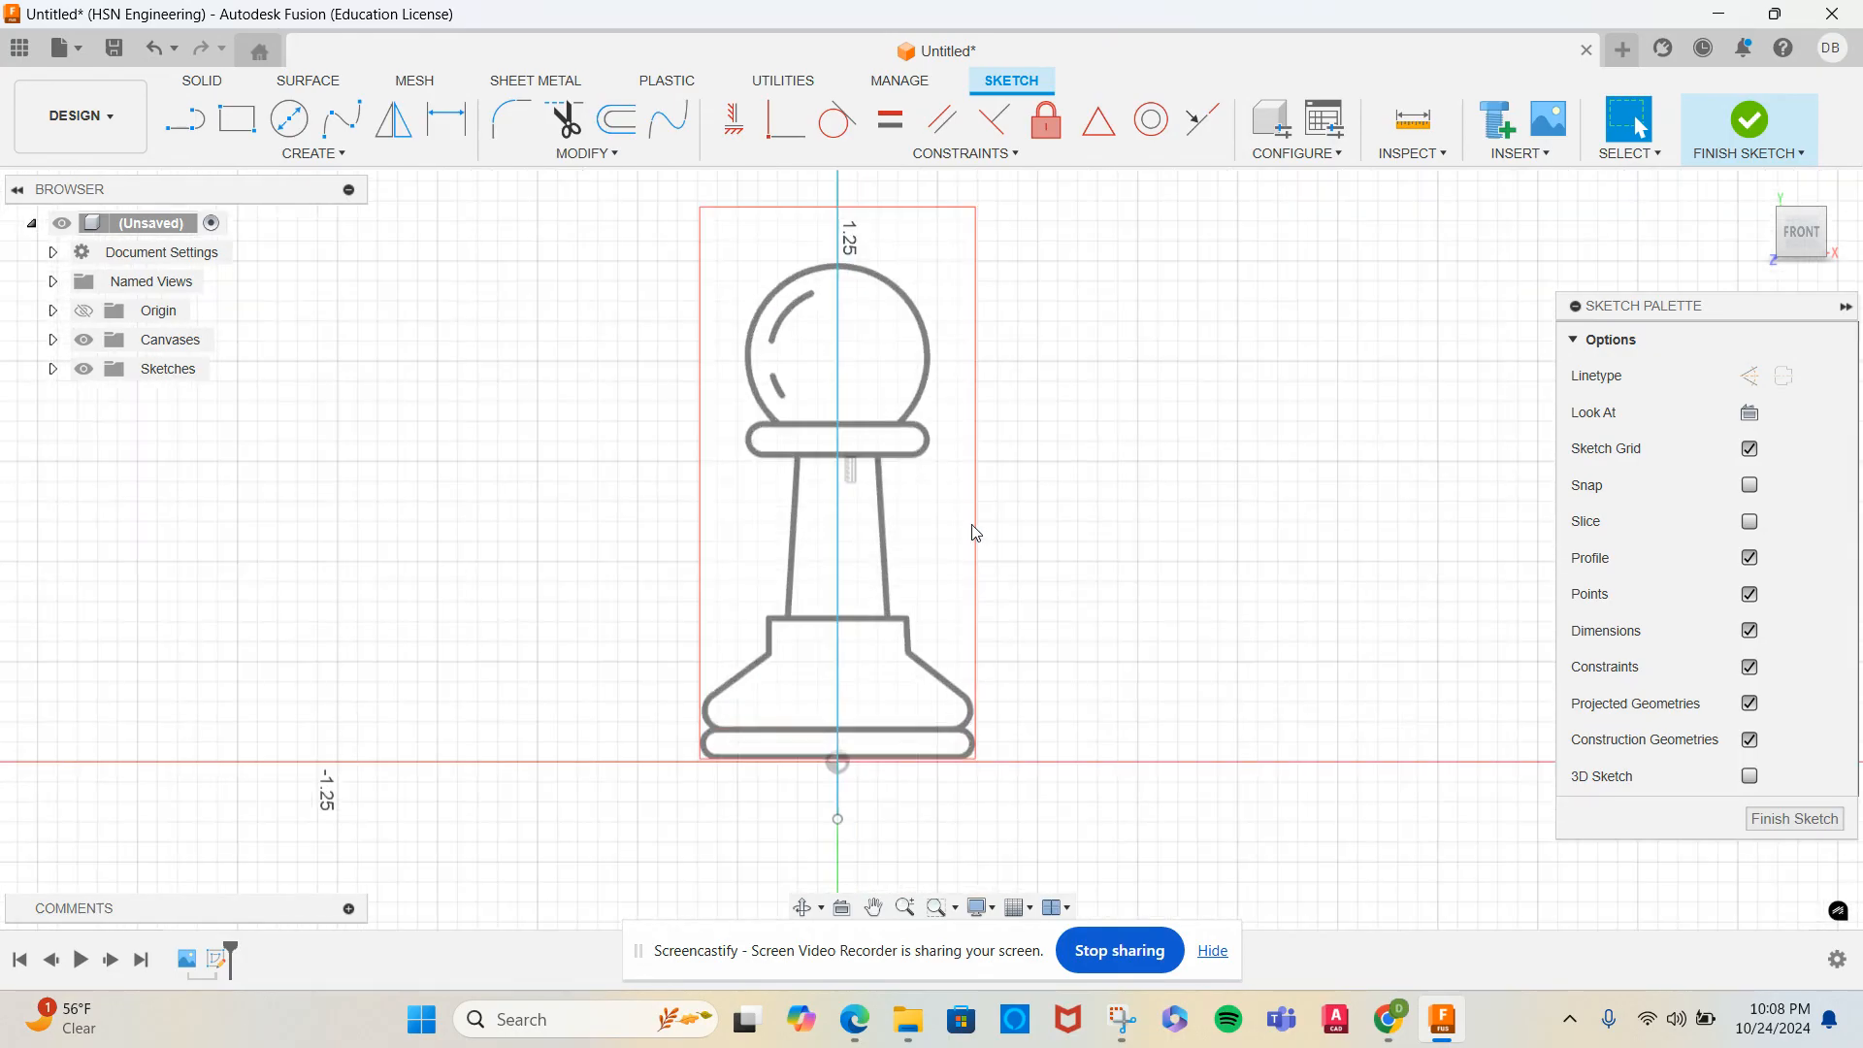
{"action": "scroll", "coordinate": [1015, 511], "scroll_direction": "up", "scroll_amount": 2}
{"action": "scroll", "coordinate": [1030, 563], "scroll_direction": "down", "scroll_amount": 3}
{"action": "scroll", "coordinate": [1030, 563], "scroll_direction": "down", "scroll_amount": 2}
{"action": "scroll", "coordinate": [1031, 561], "scroll_direction": "up", "scroll_amount": 4}
{"action": "scroll", "coordinate": [1028, 555], "scroll_direction": "down", "scroll_amount": 2}
{"action": "scroll", "coordinate": [1030, 555], "scroll_direction": "down", "scroll_amount": 1}
{"action": "scroll", "coordinate": [1224, 524], "scroll_direction": "down", "scroll_amount": 1}
{"action": "mouse_move", "coordinate": [1201, 511]}
{"action": "middle_mouse_down"}
{"action": "mouse_move", "coordinate": [1093, 457]}
{"action": "mouse_move", "coordinate": [1076, 408]}
{"action": "middle_mouse_up"}
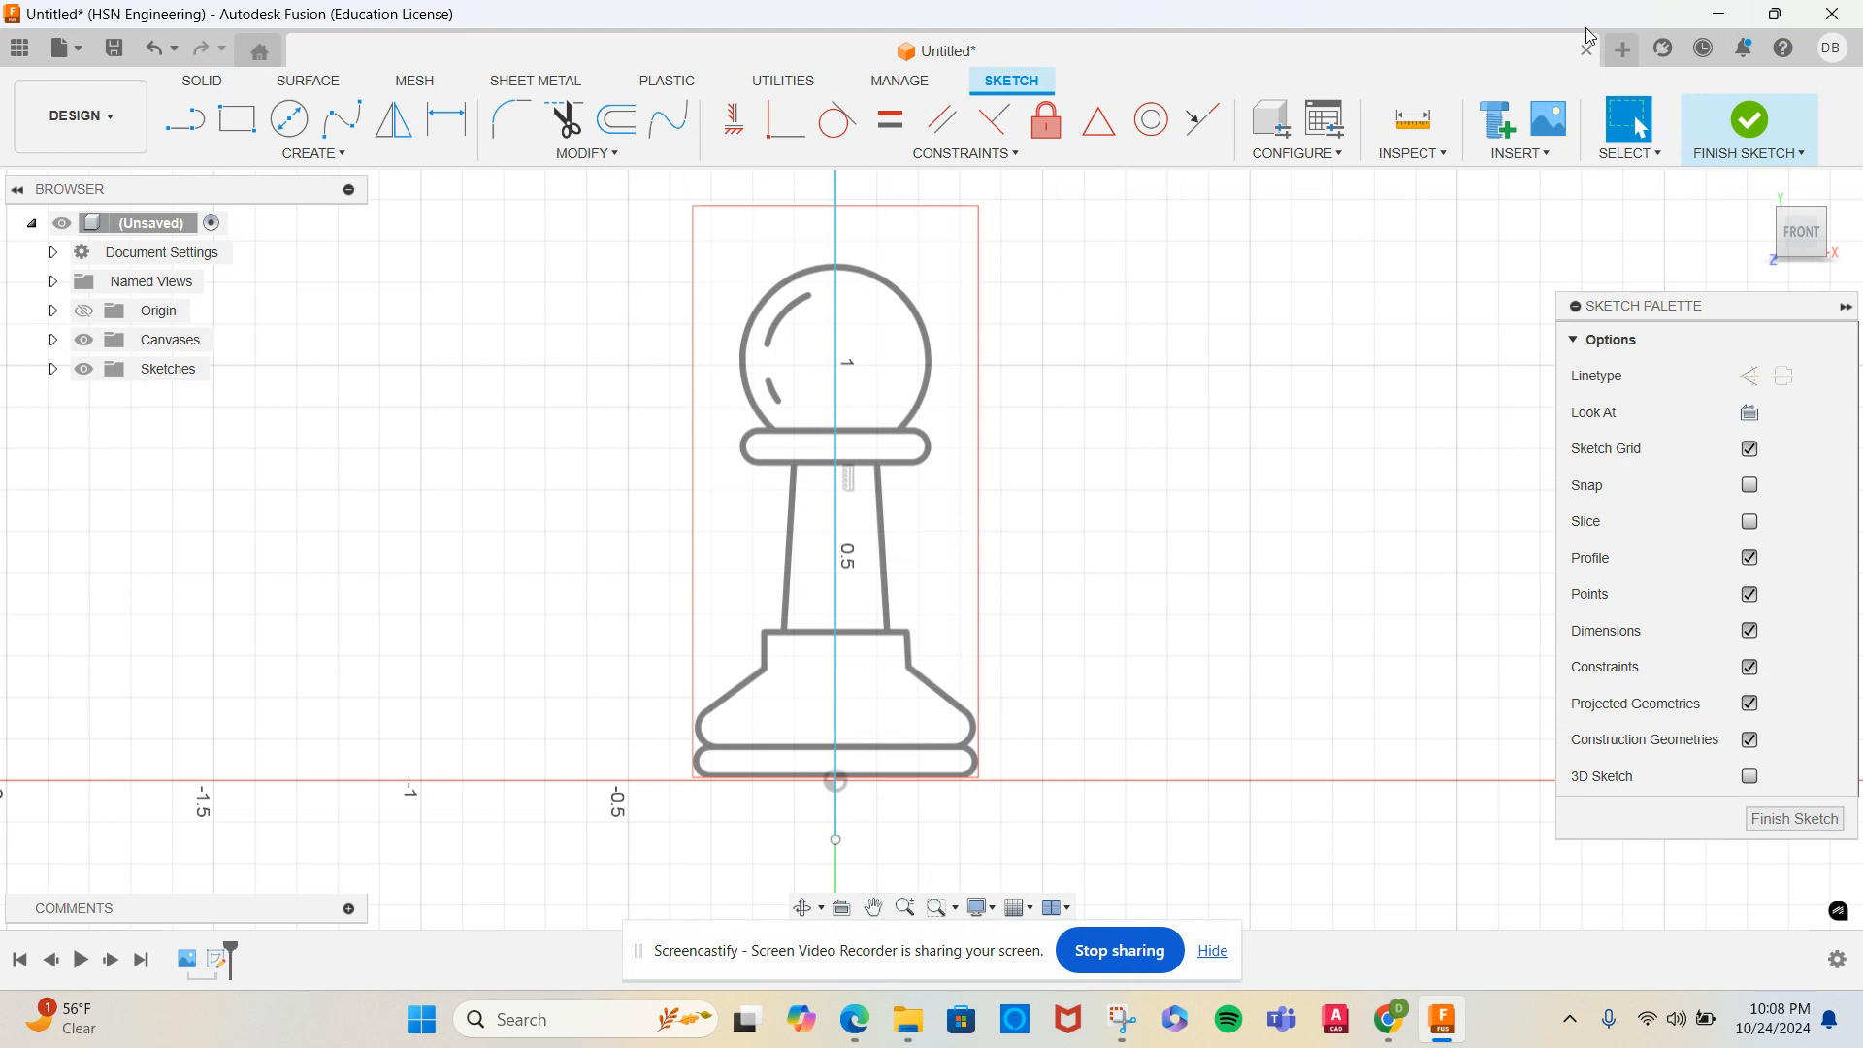
Create a new blank design and switch to Chrome to open the instructions of the Fusion Chess Pictures assignment
{"action": "left_click", "coordinate": [1622, 51]}
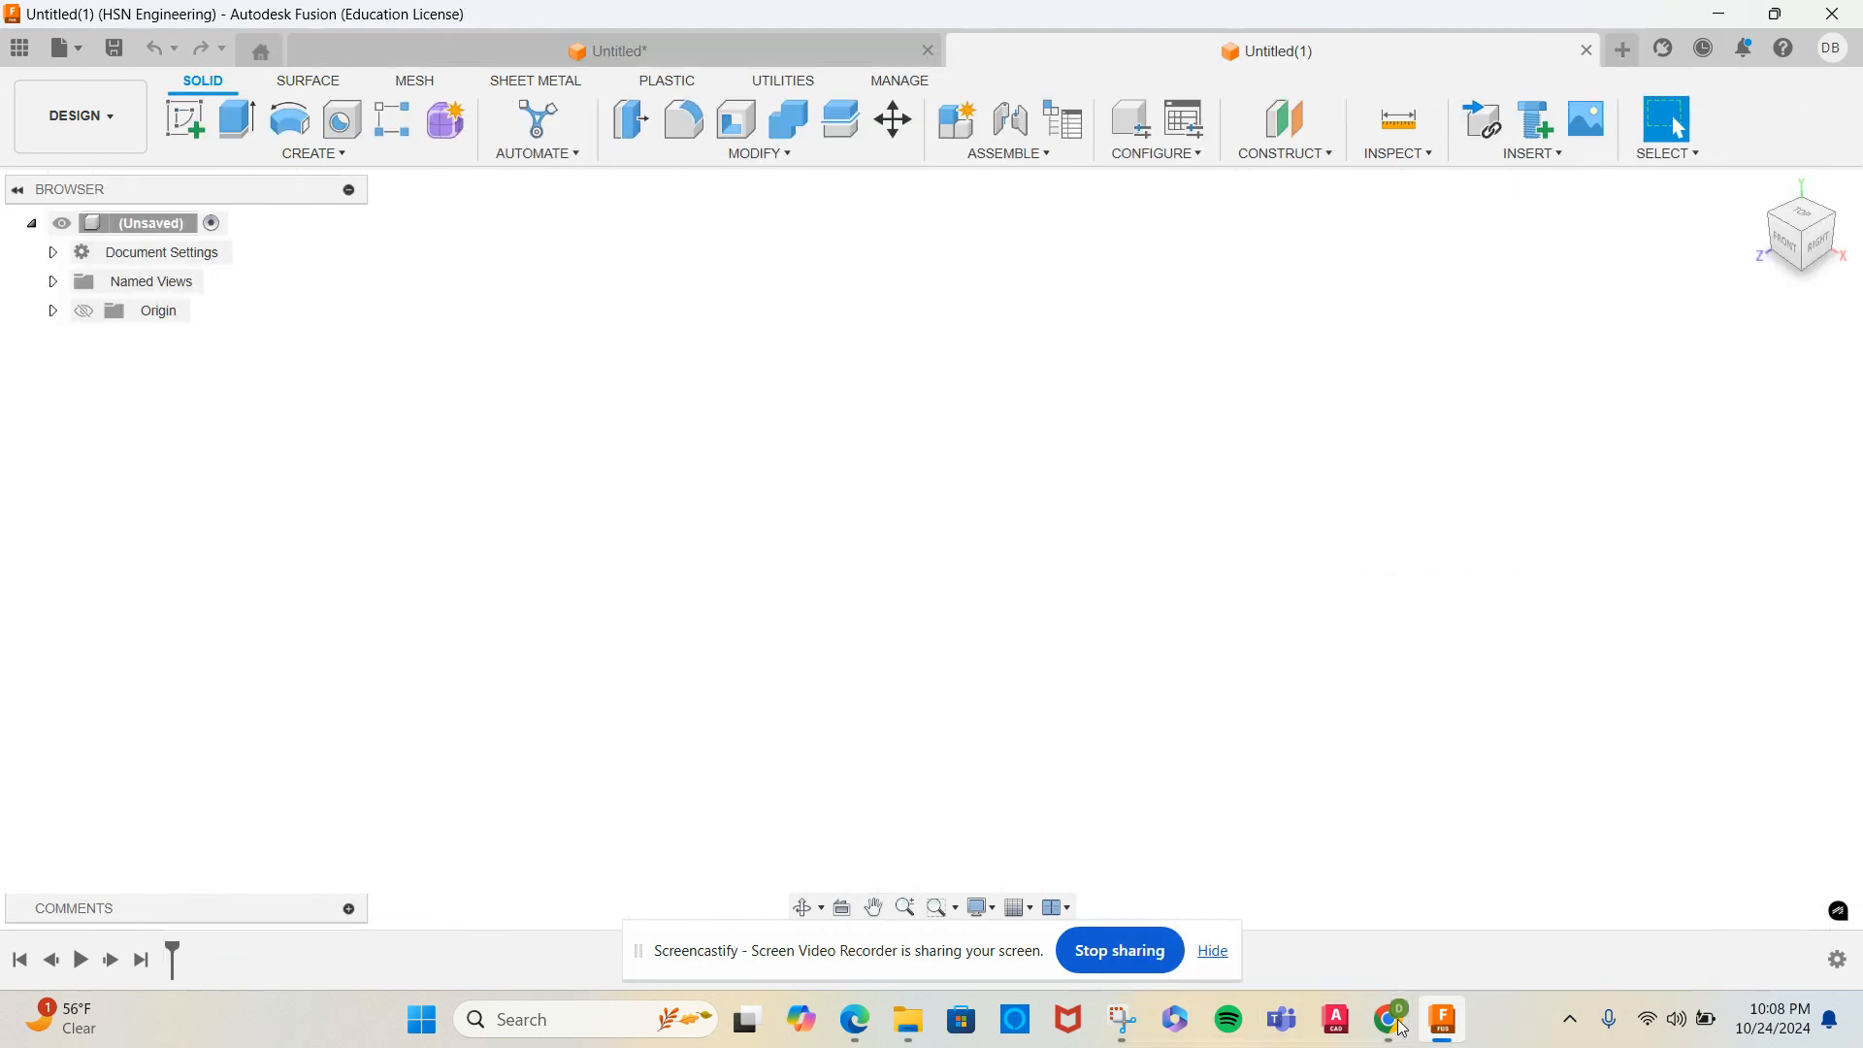
{"action": "mouse_move", "coordinate": [1388, 1021]}
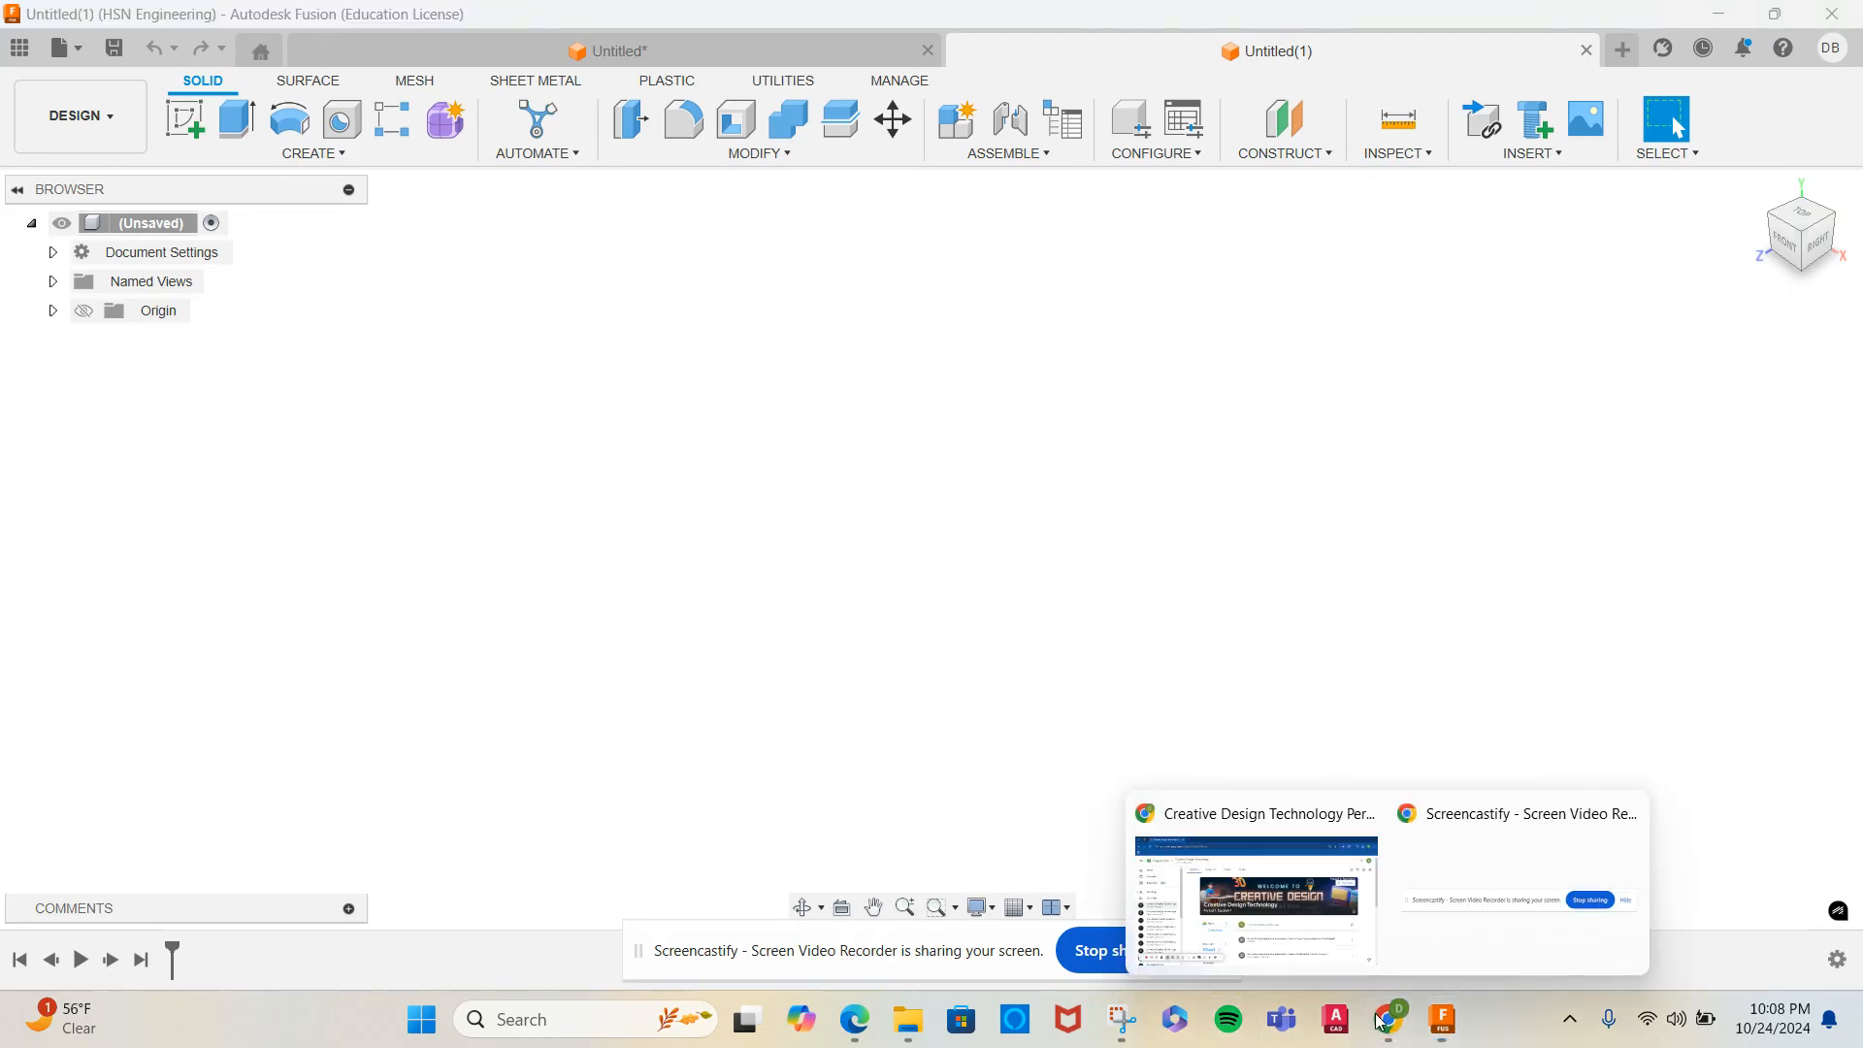
{"action": "left_click", "coordinate": [1261, 873]}
{"action": "left_click", "coordinate": [1014, 781]}
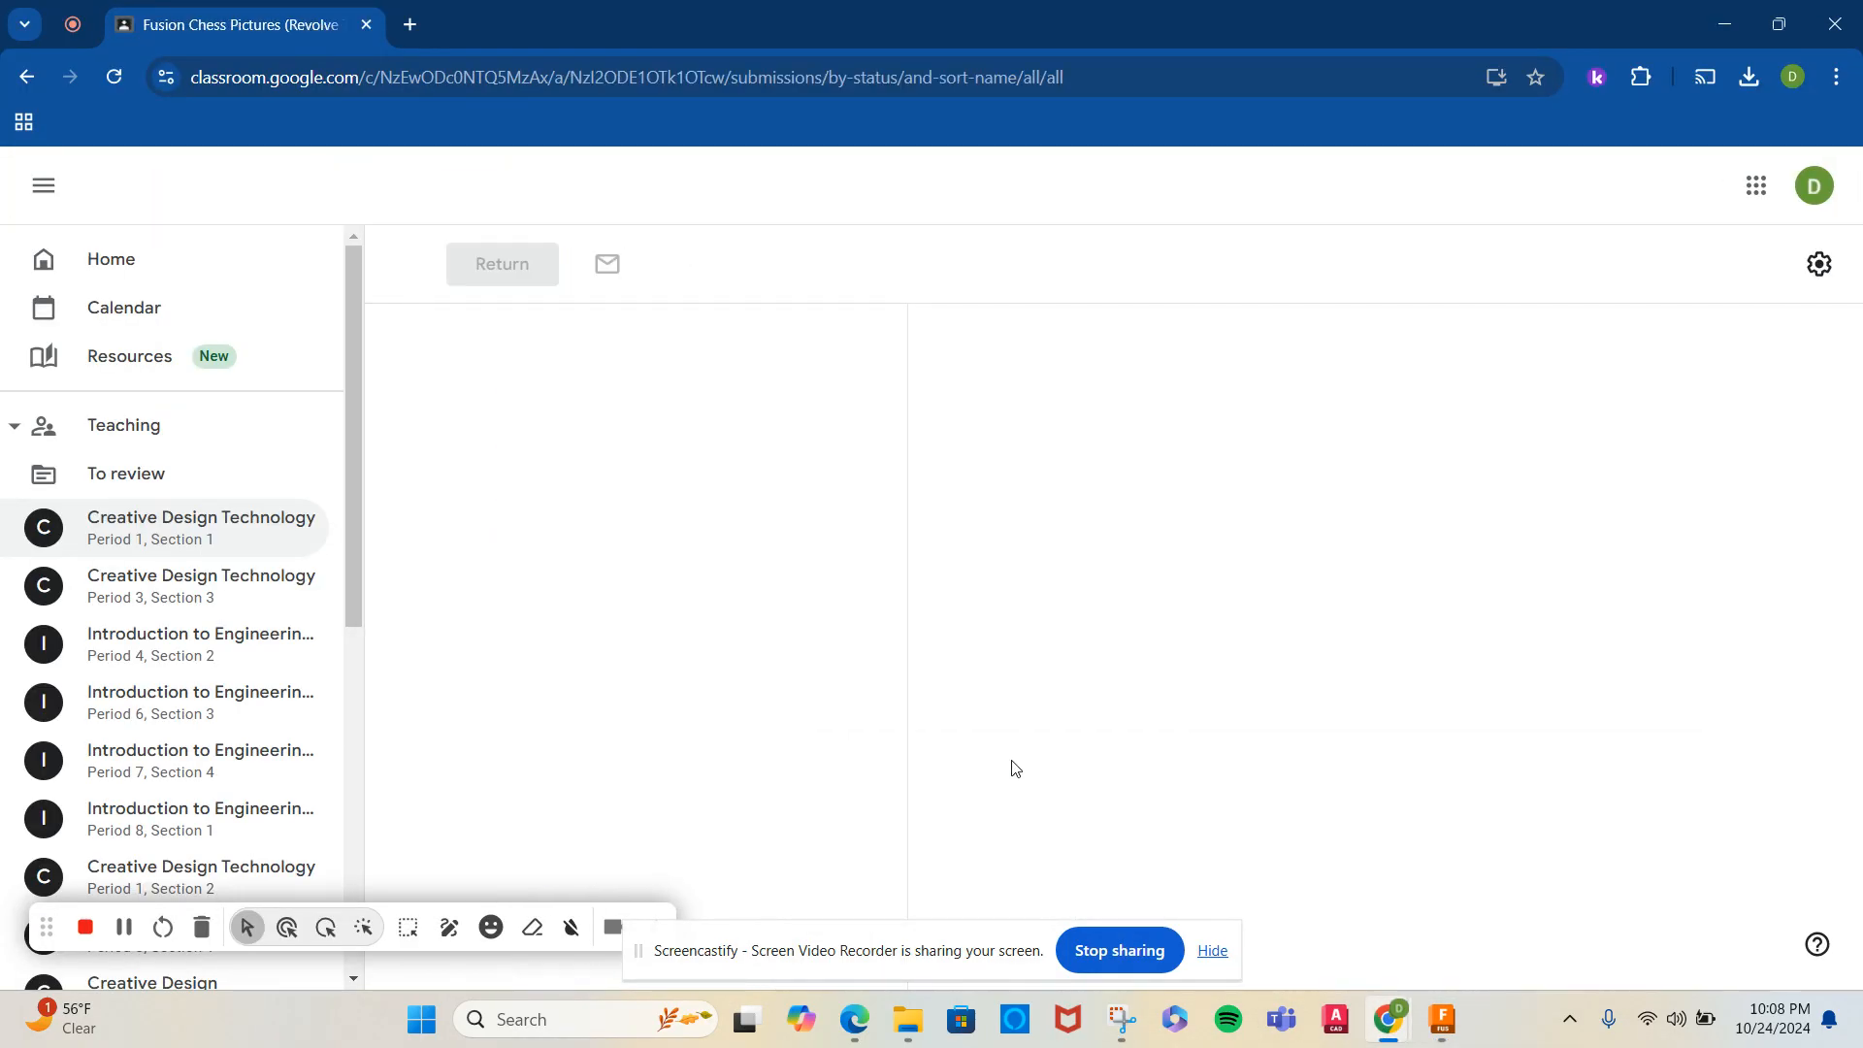
{"action": "left_click", "coordinate": [439, 256]}
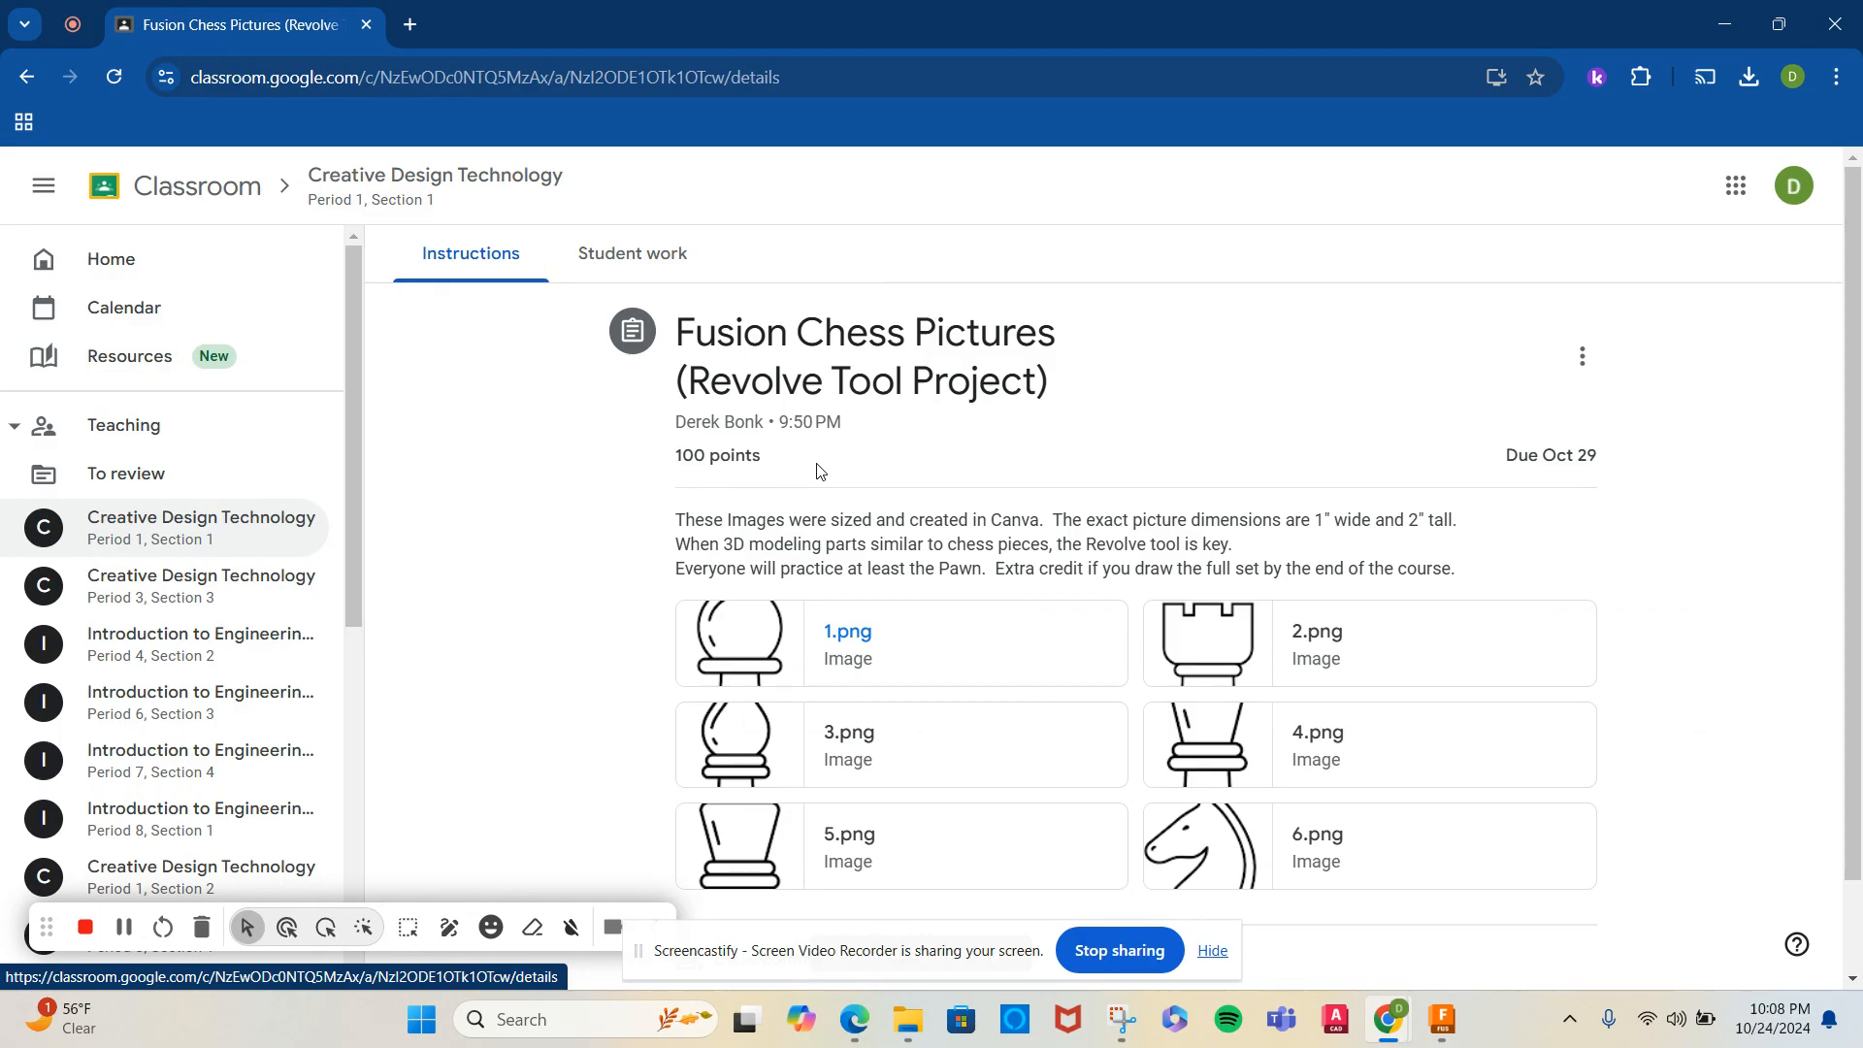
Open the pawn image 1.png from the assignment in a separate tab and download it
{"action": "left_click", "coordinate": [774, 648]}
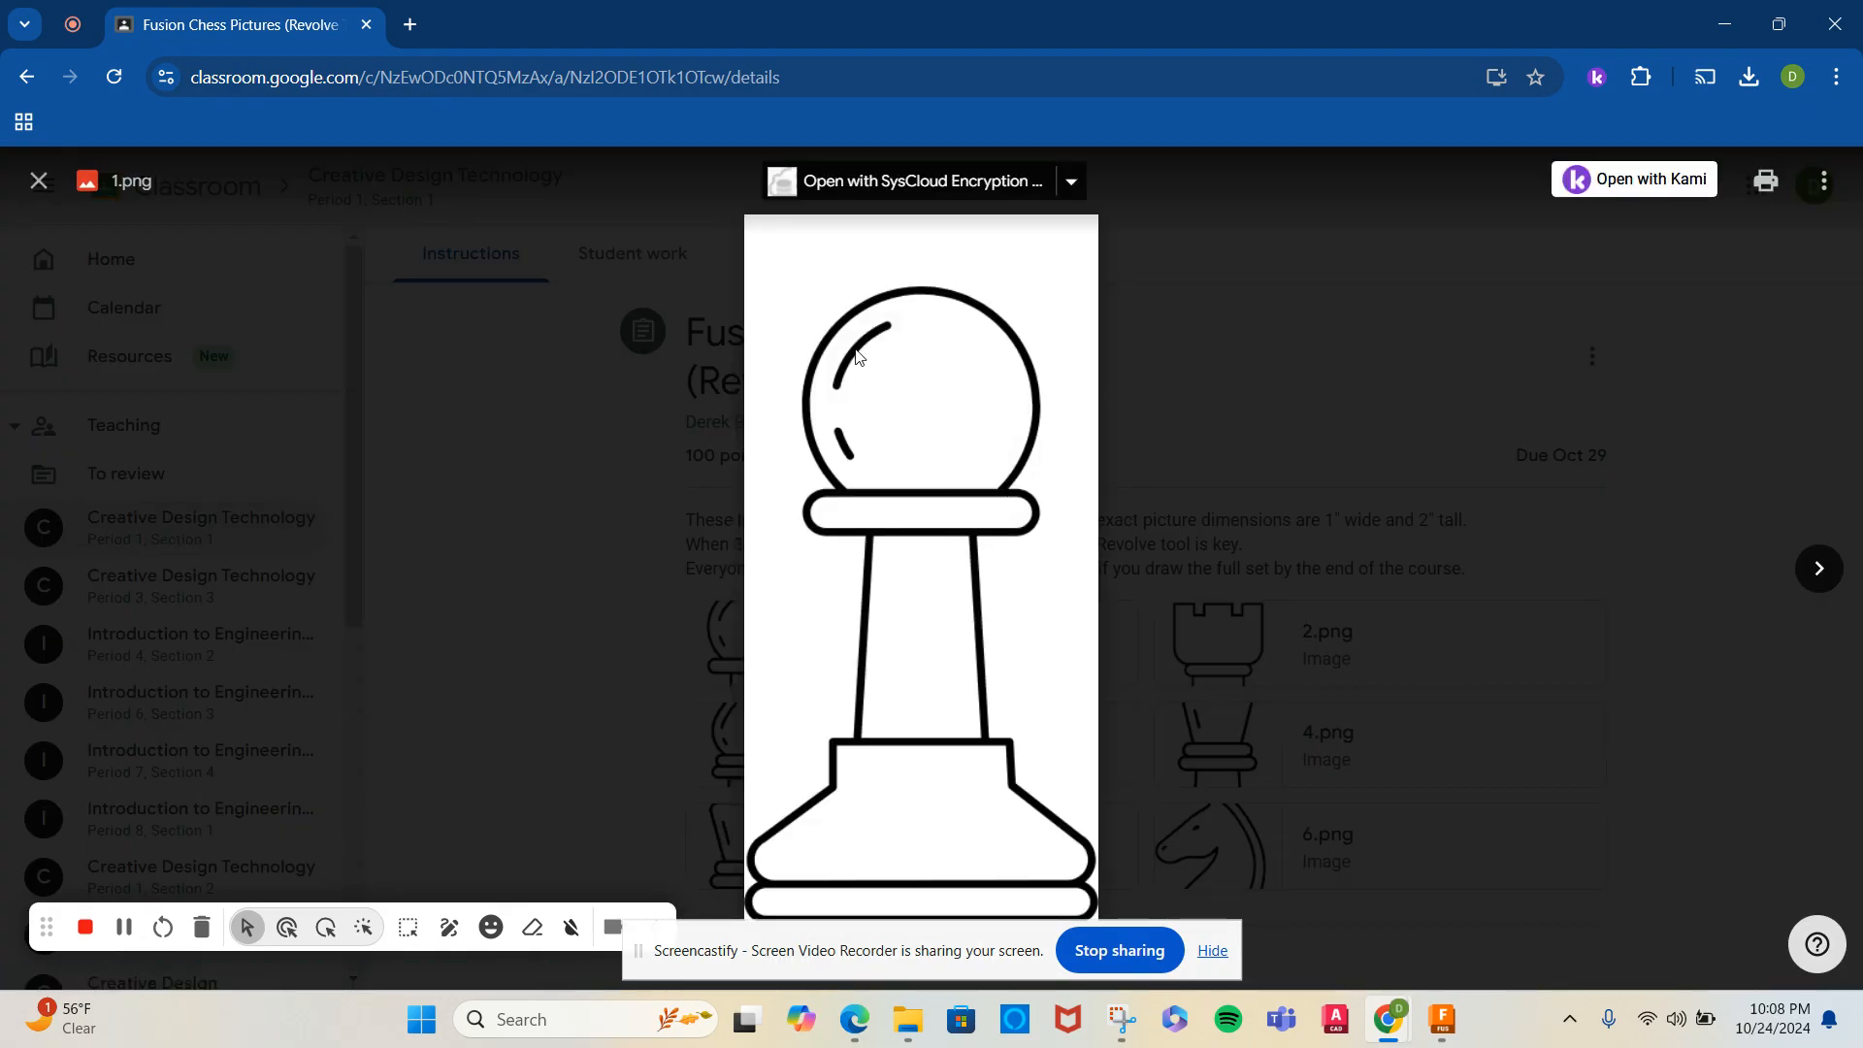
{"action": "left_click", "coordinate": [39, 181]}
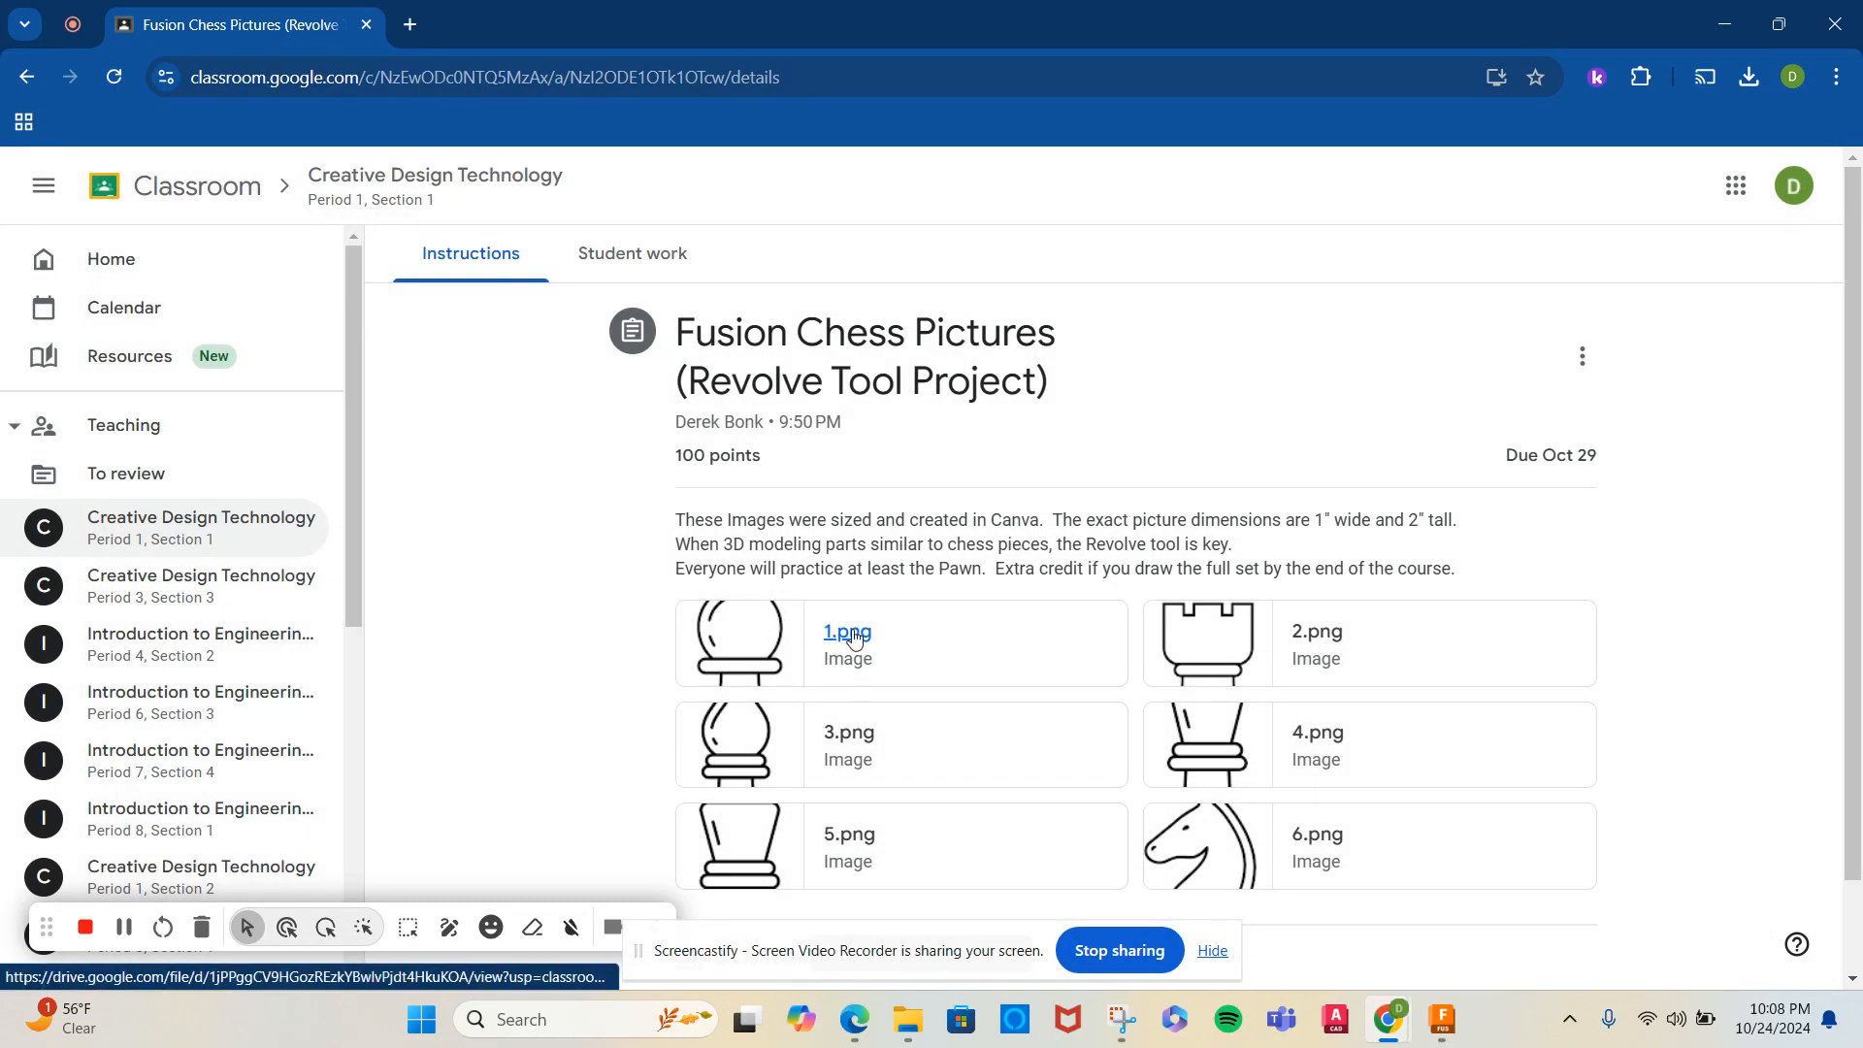
{"action": "right_click", "coordinate": [854, 637]}
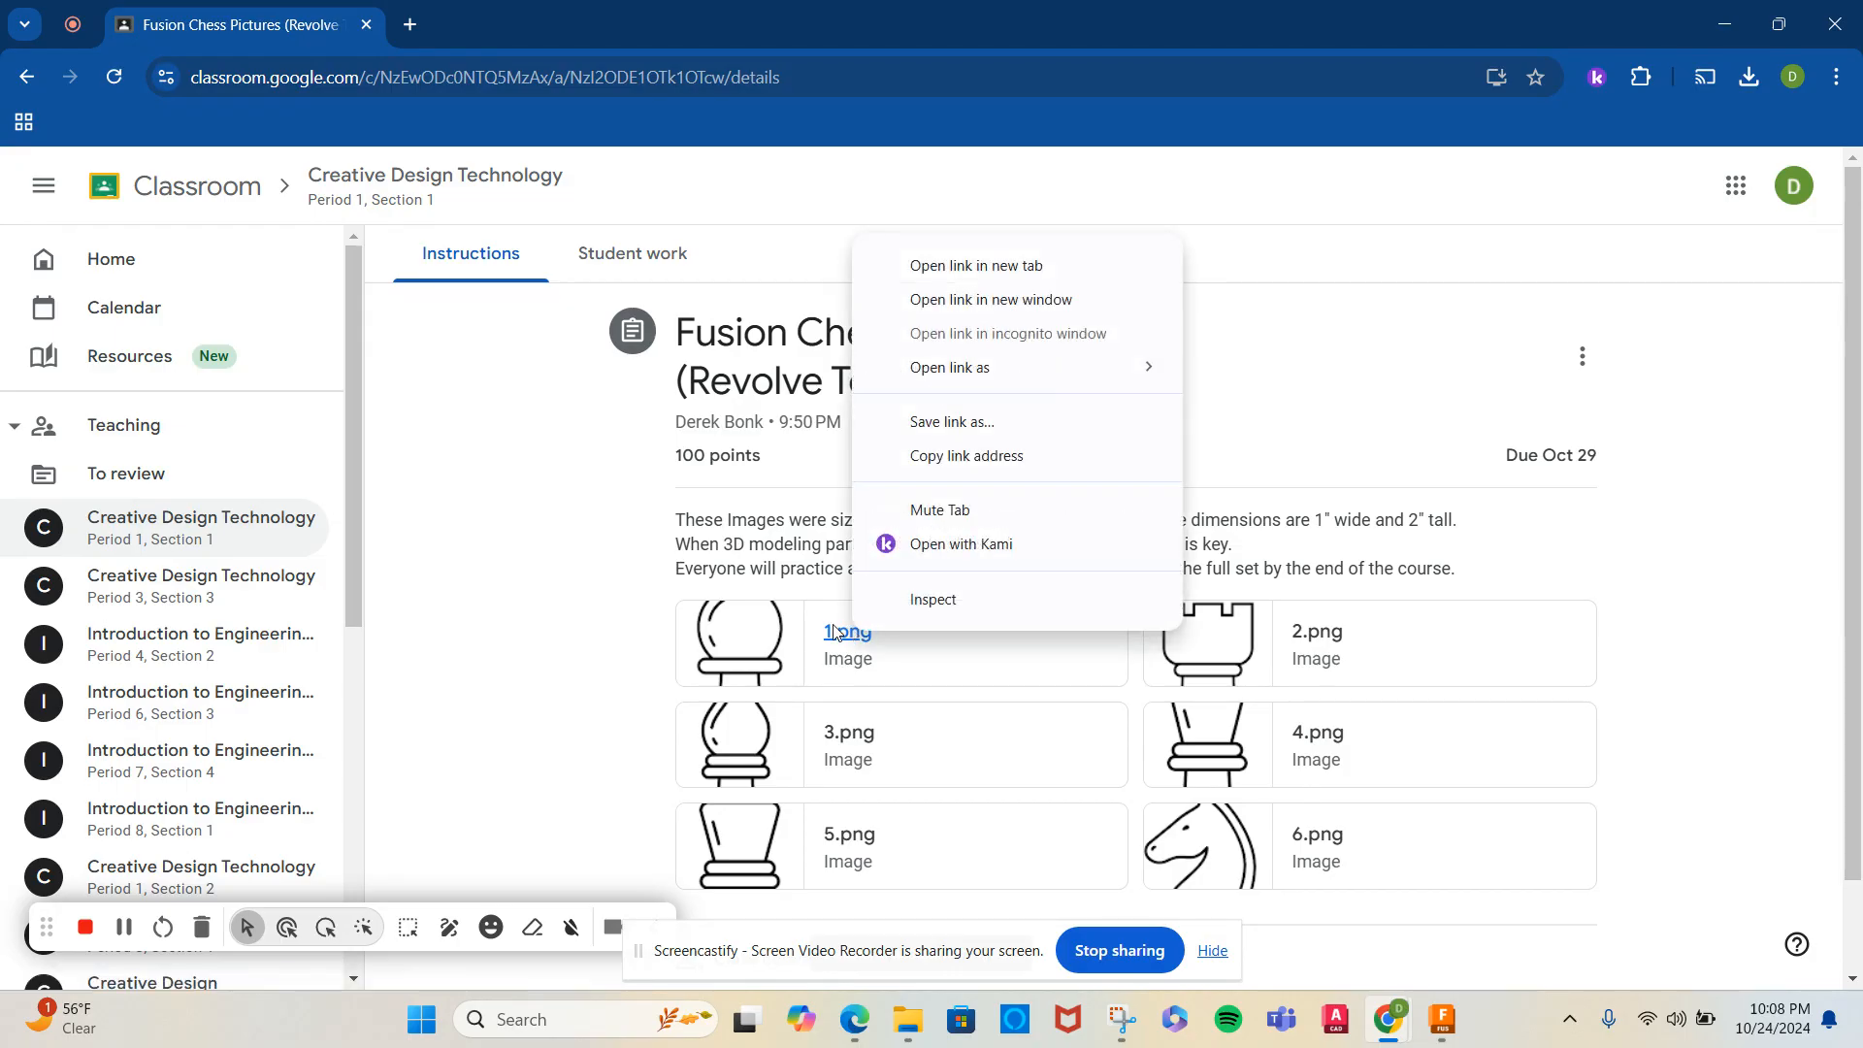
{"action": "left_click", "coordinate": [928, 268]}
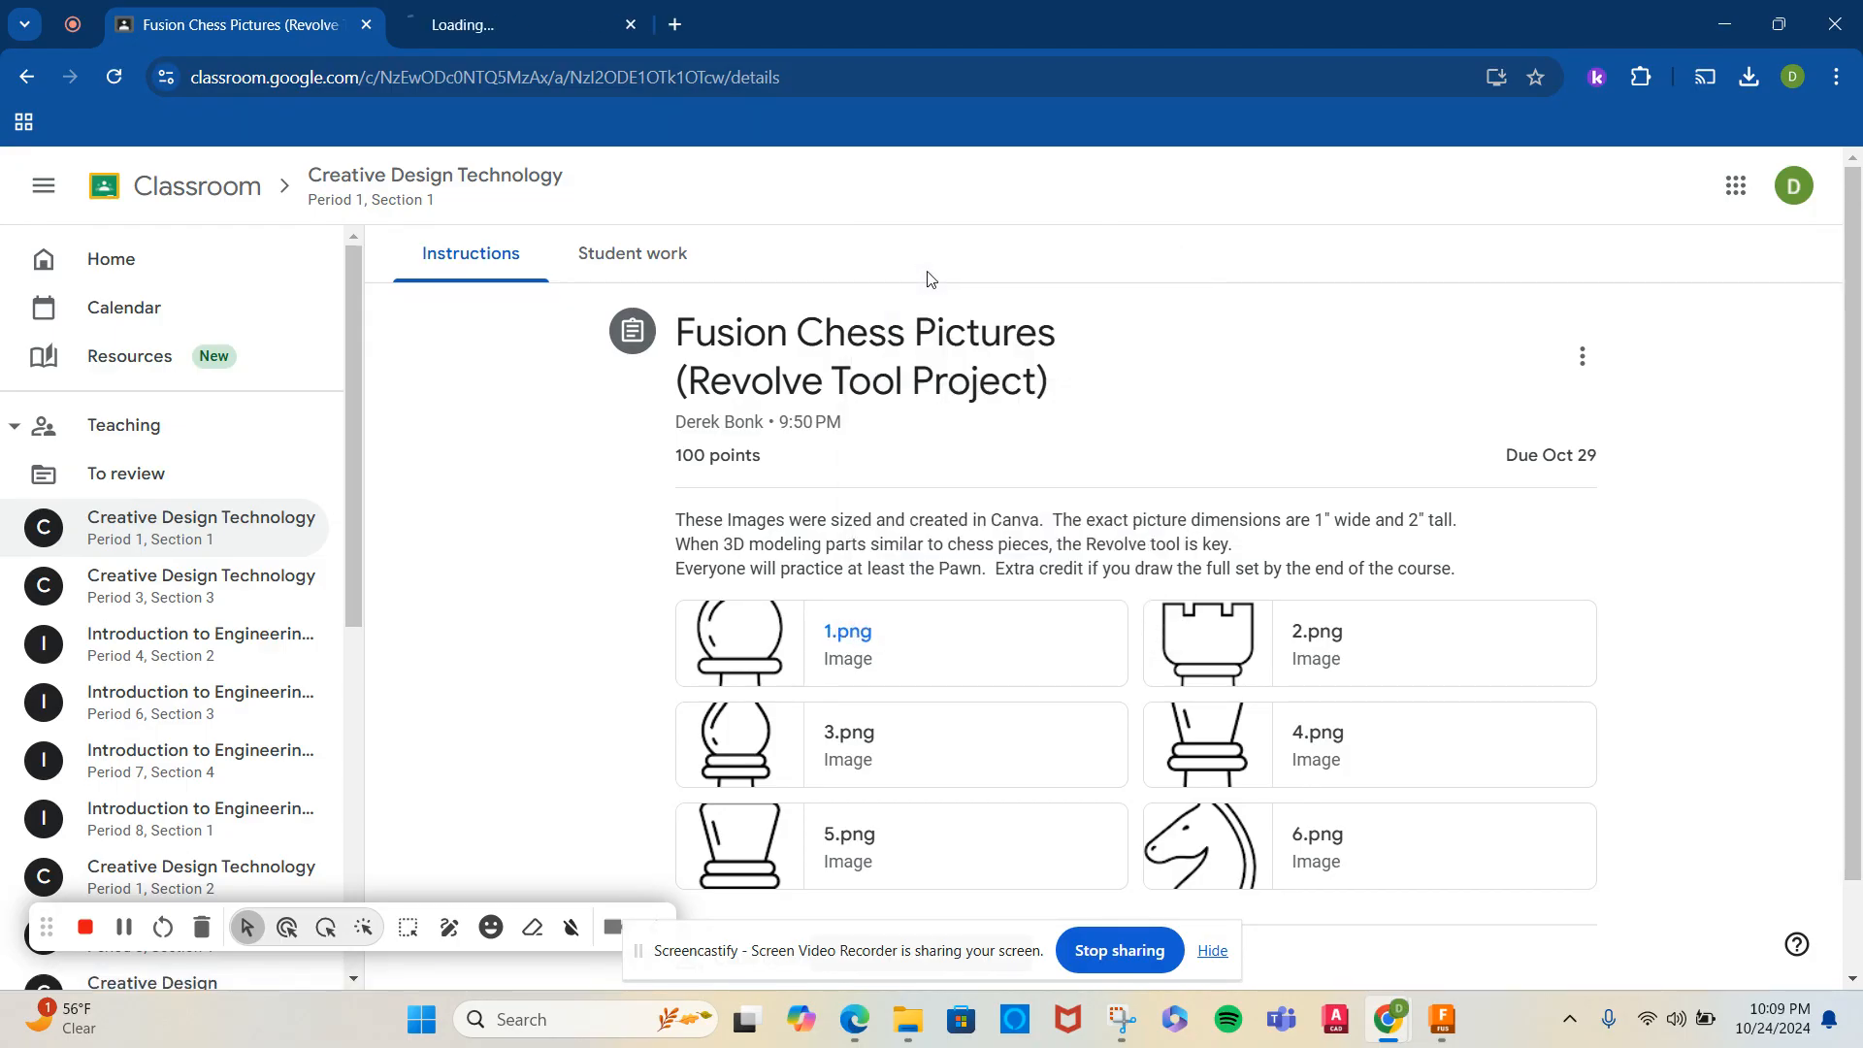
{"action": "left_click", "coordinate": [528, 33]}
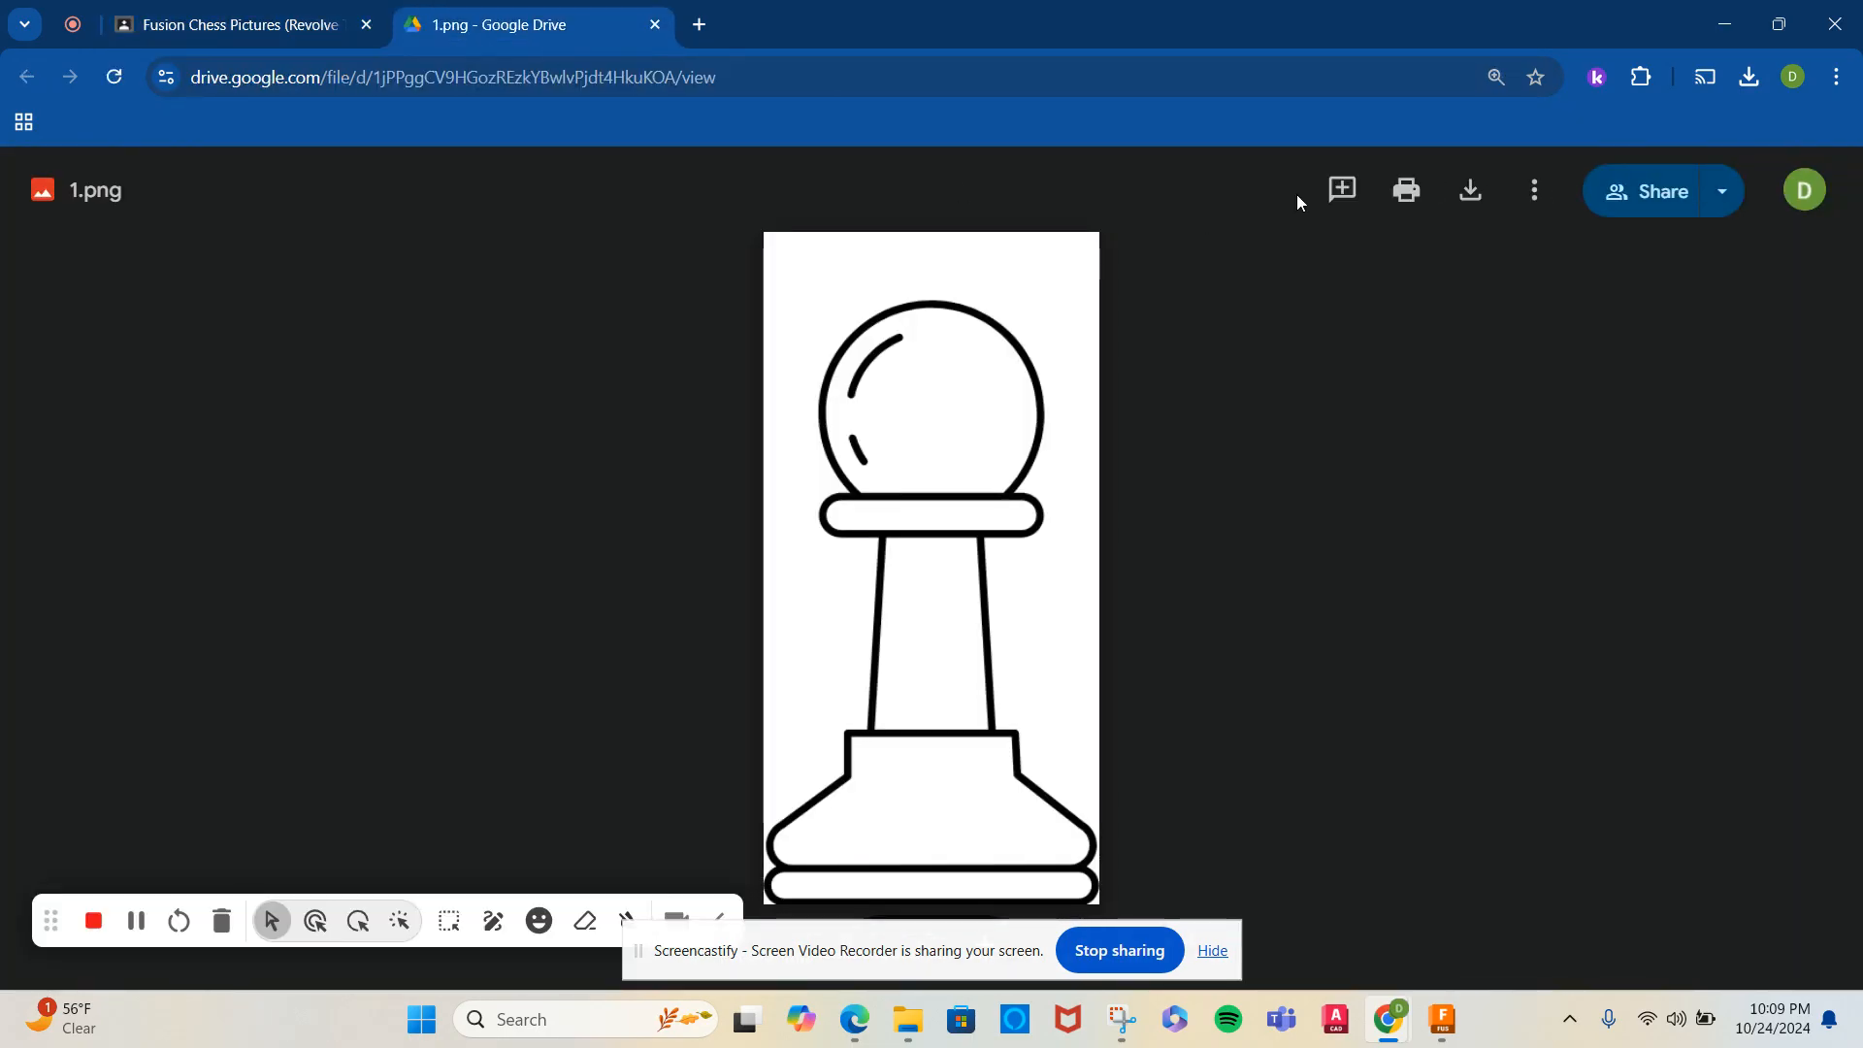
{"action": "left_click", "coordinate": [1473, 191]}
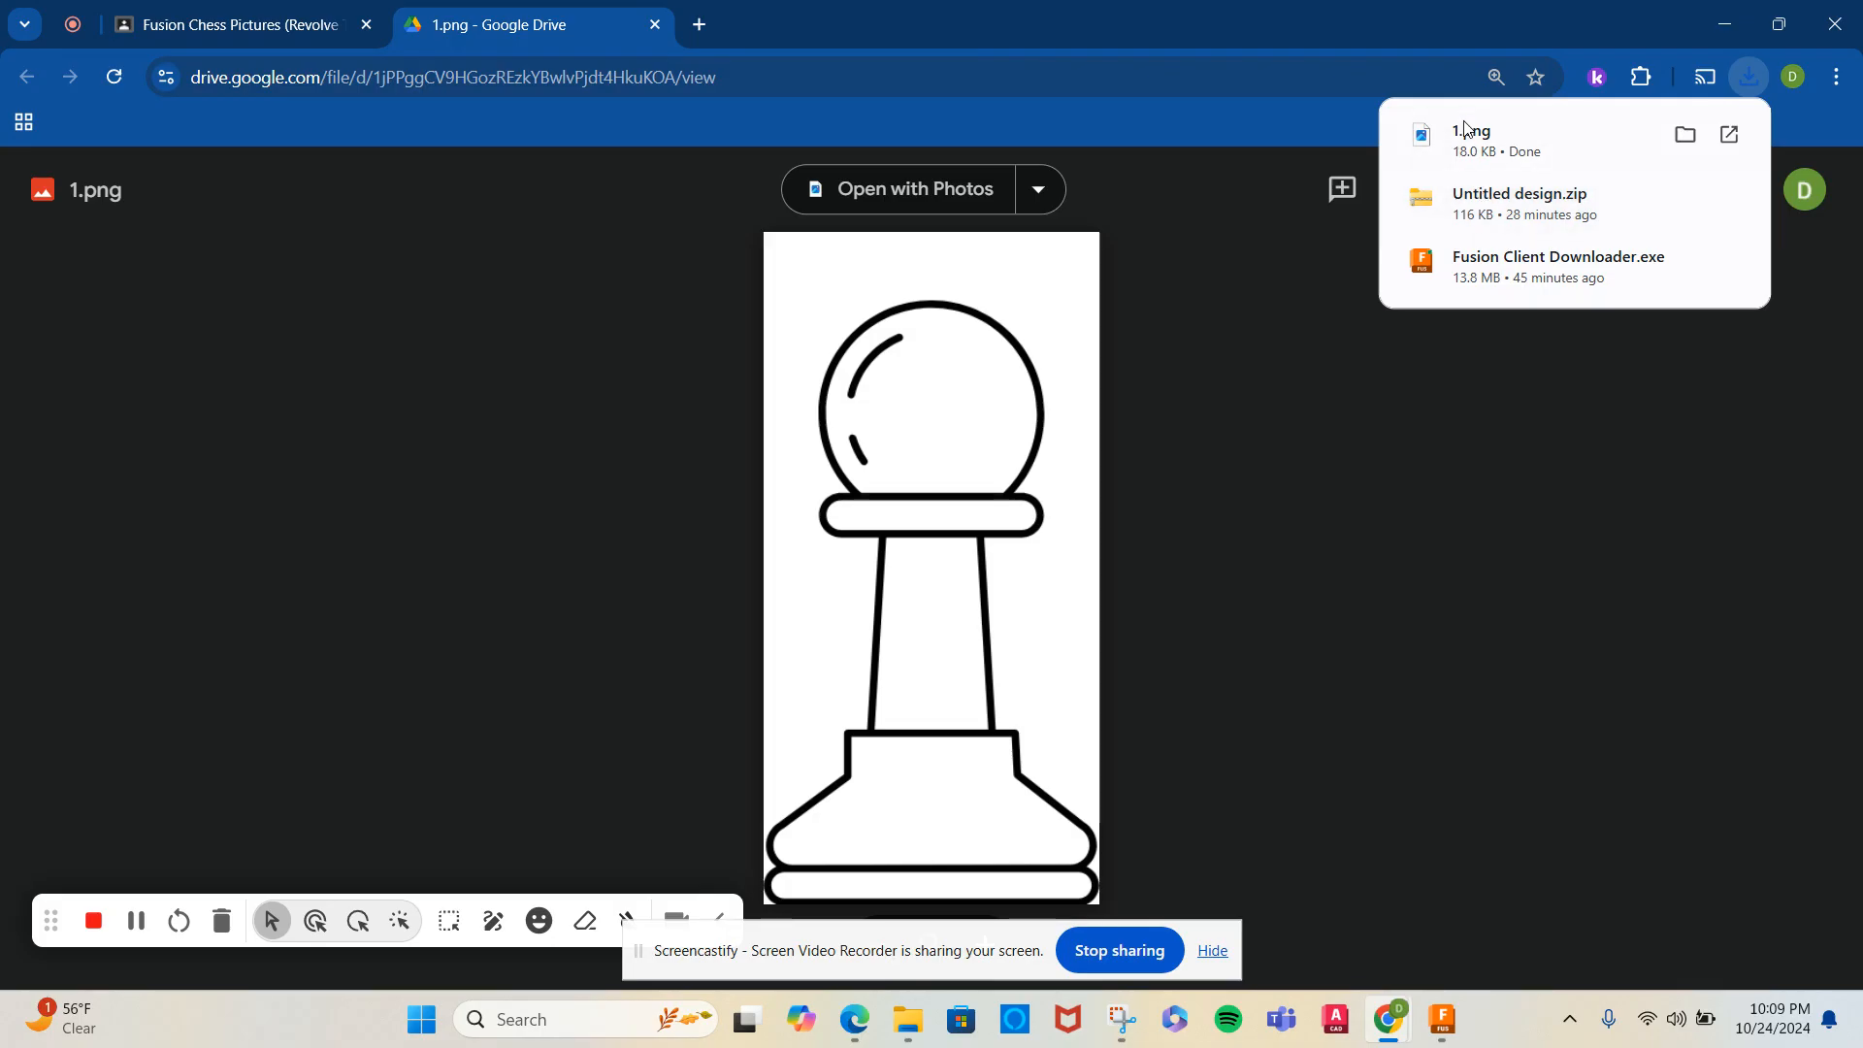
{"action": "left_click", "coordinate": [655, 24]}
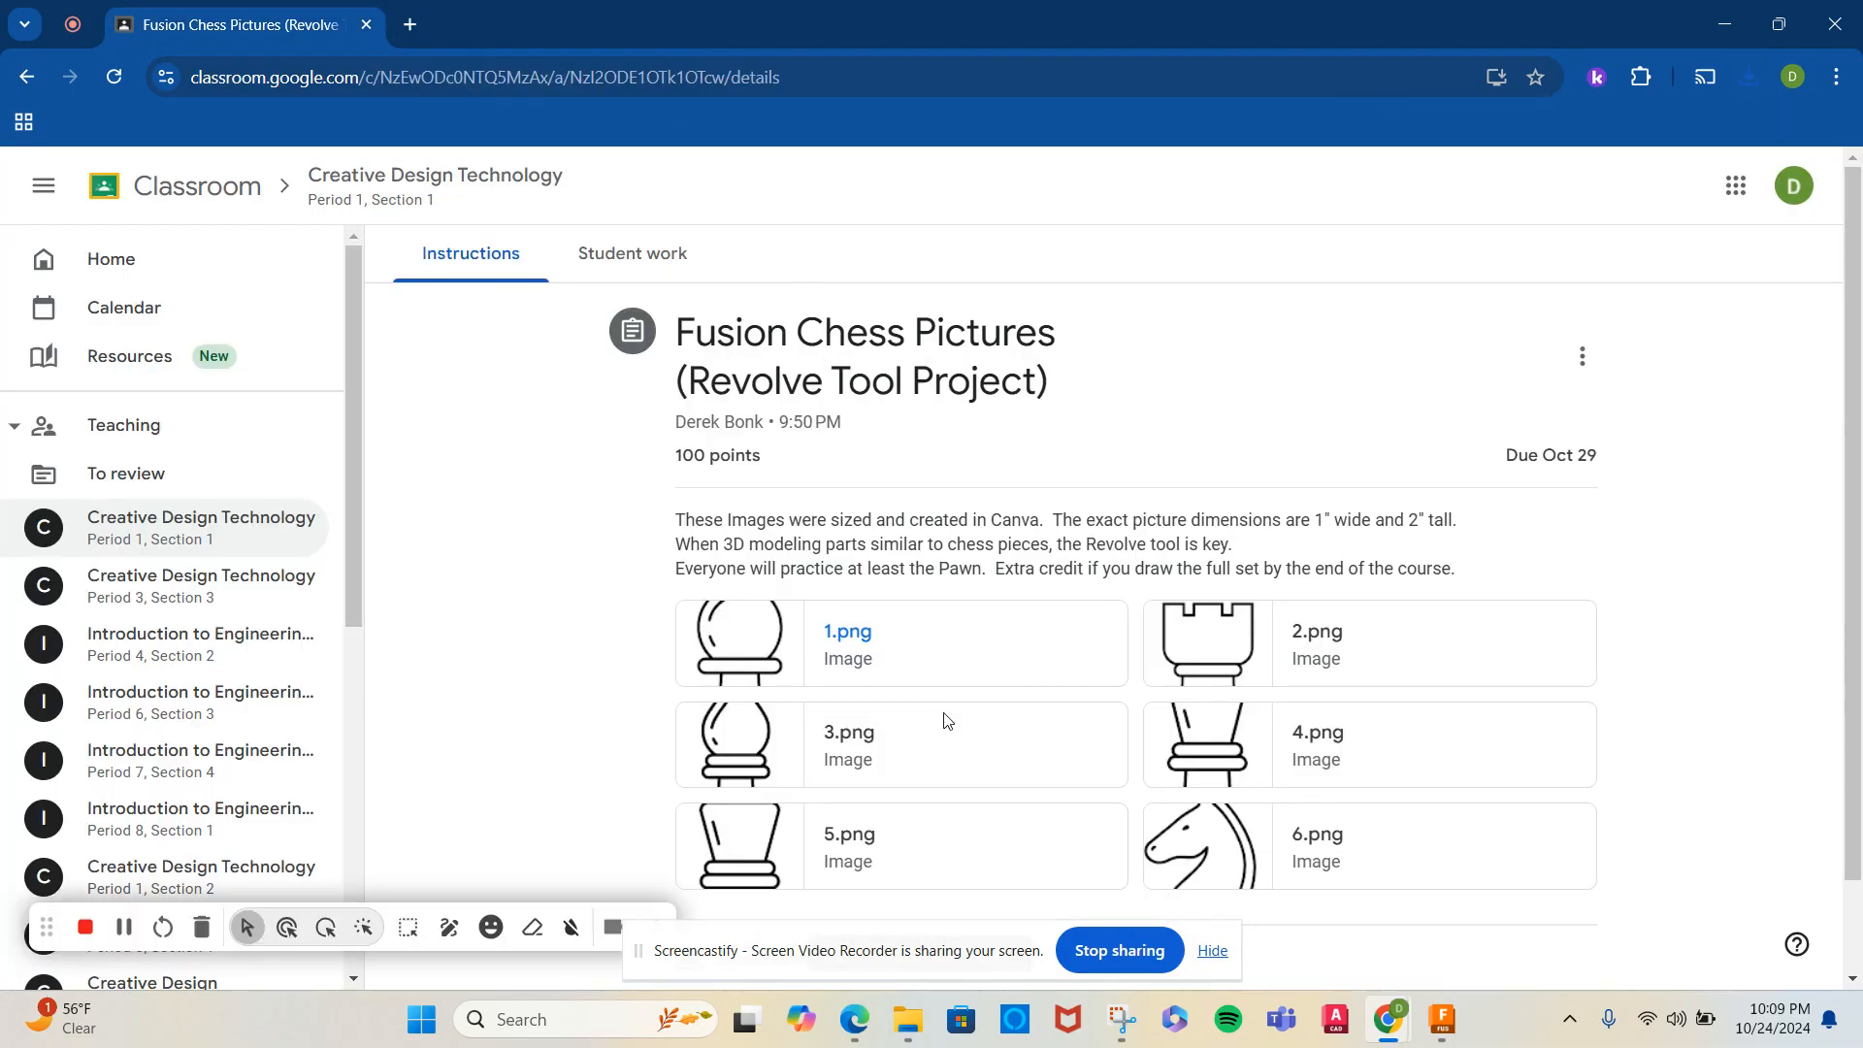
Switch to Fusion and insert the pawn image 1 from the Chess Pieces folder as a canvas on the XY plane
{"action": "left_click", "coordinate": [1442, 1027]}
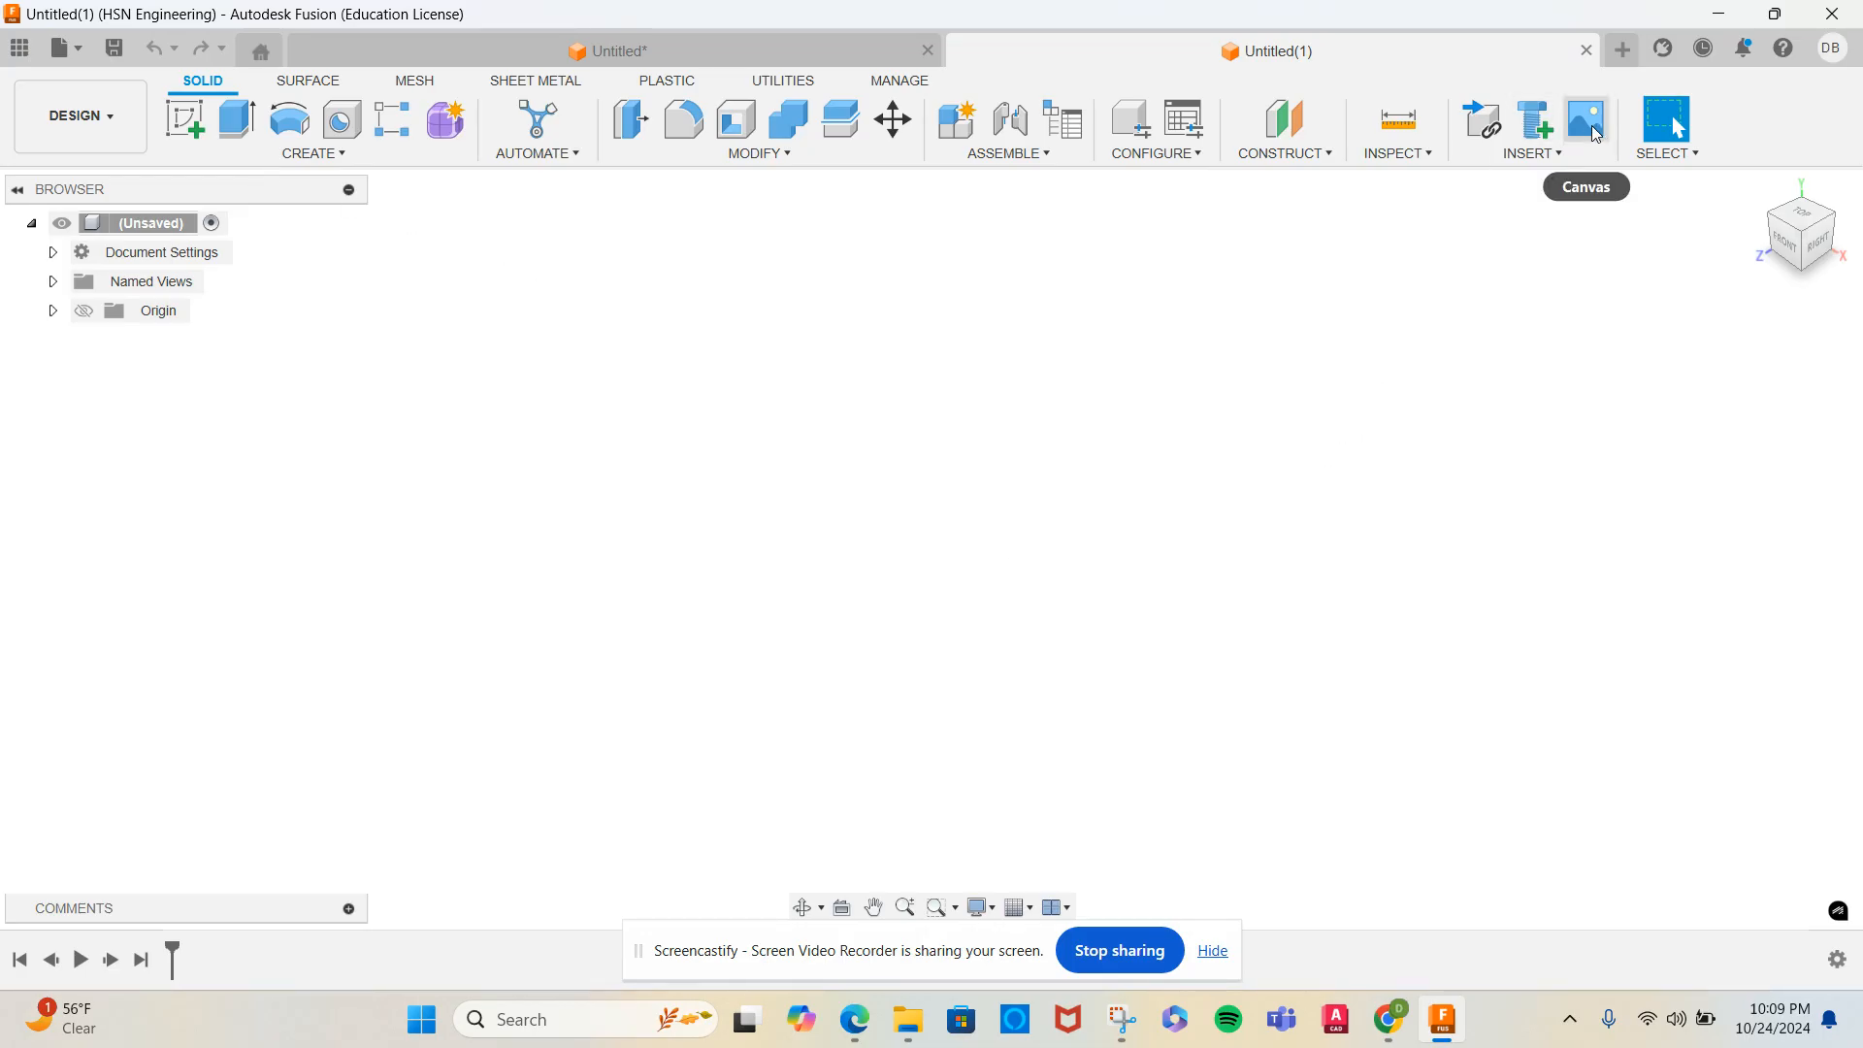
{"action": "left_click", "coordinate": [1593, 132]}
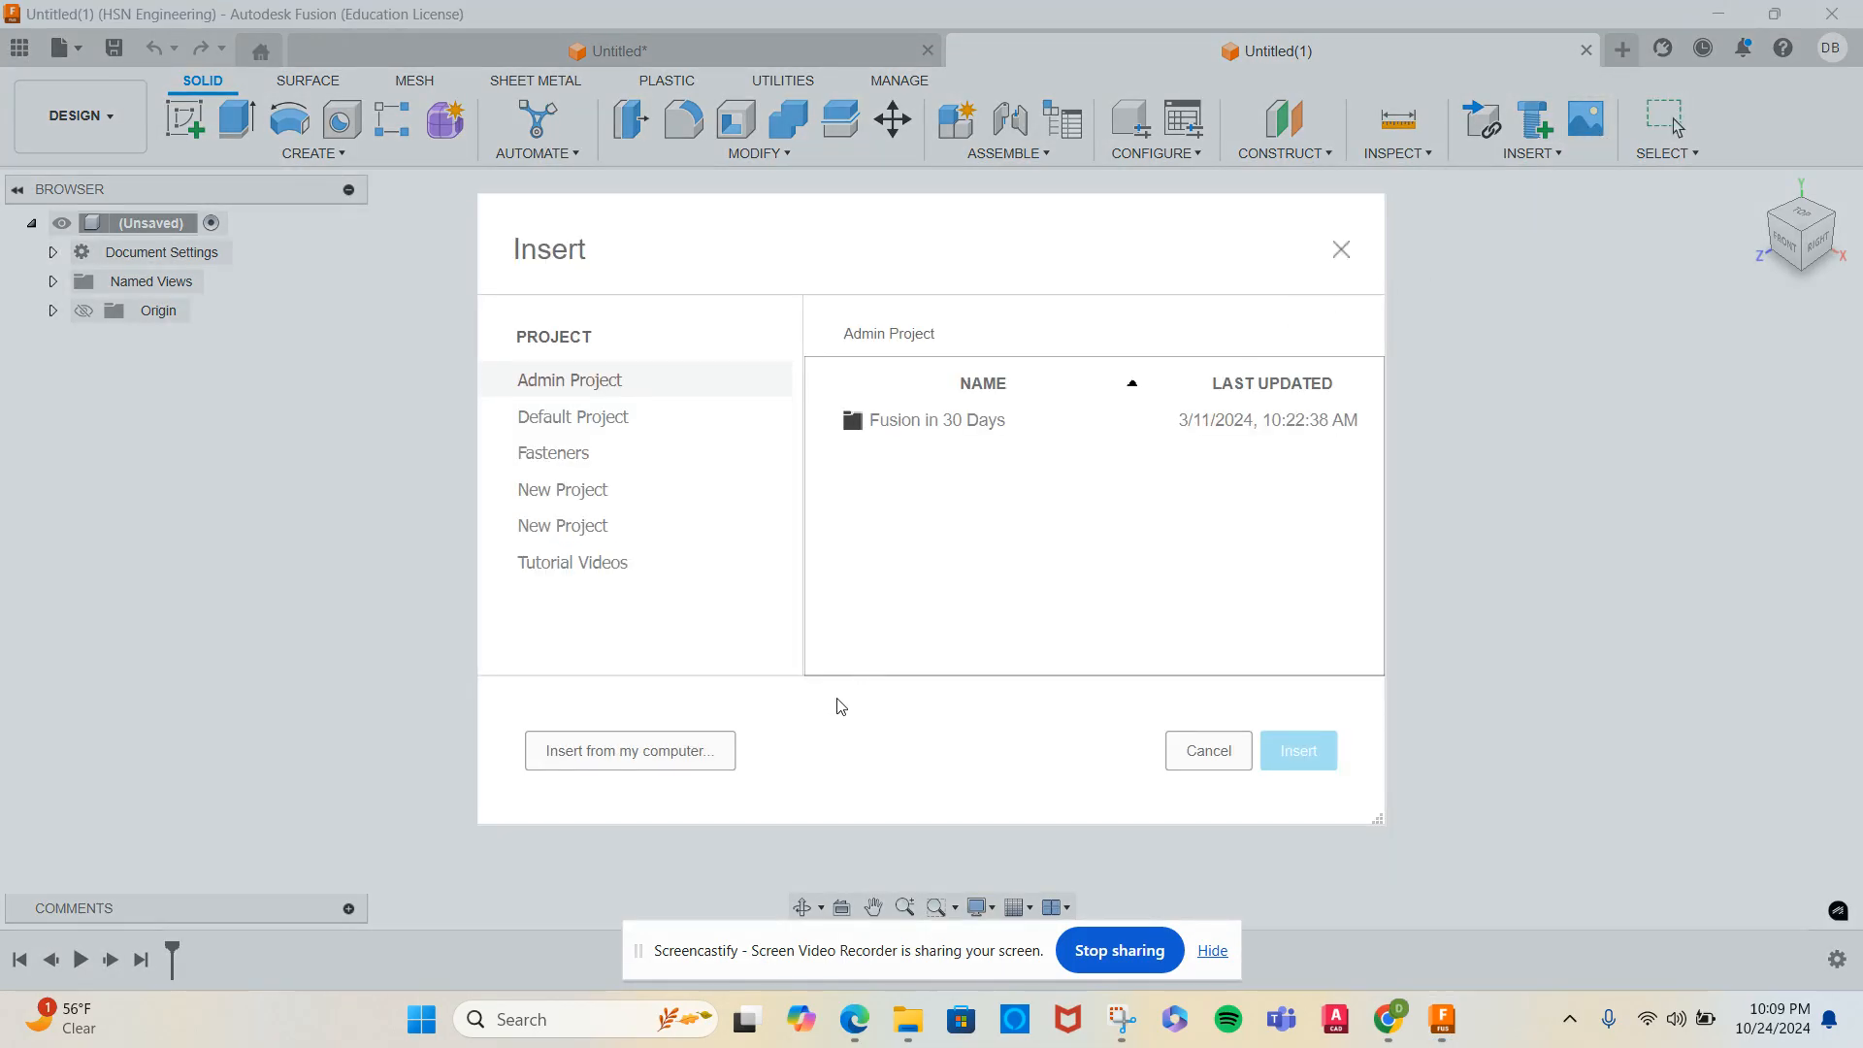
{"action": "left_click", "coordinate": [648, 749]}
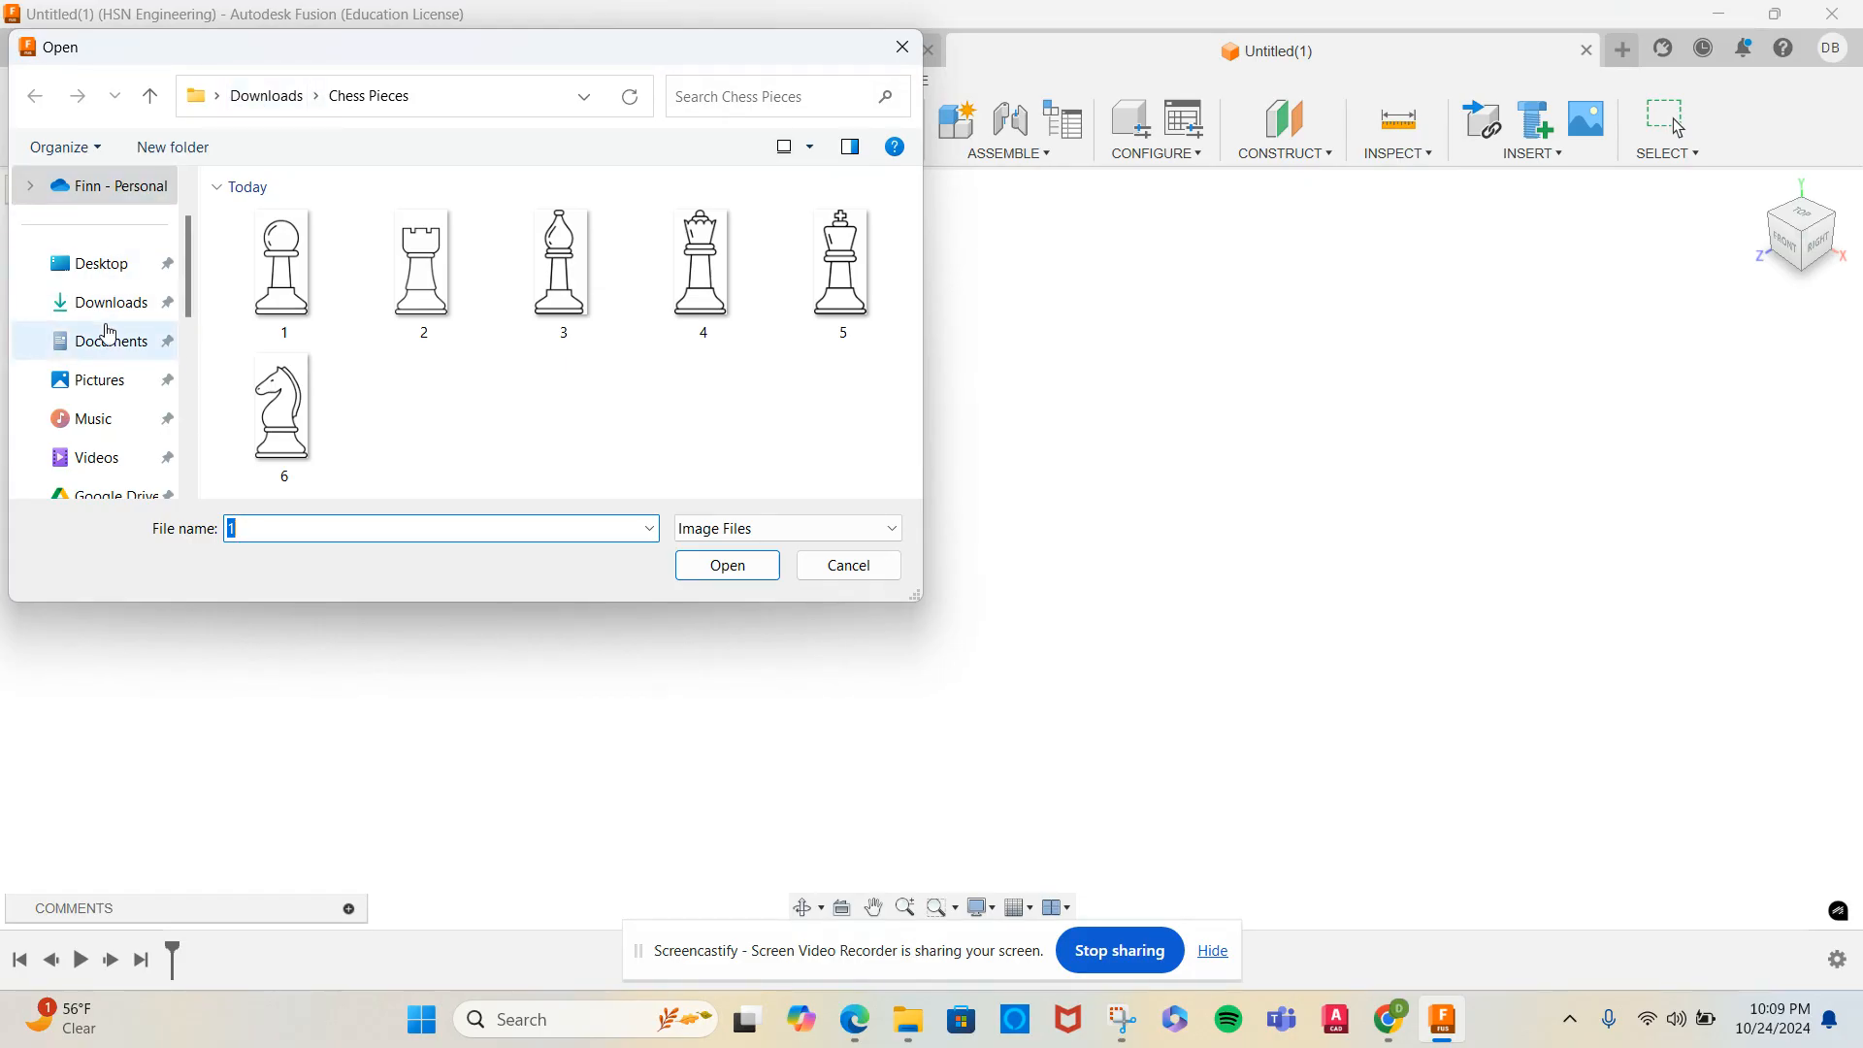
{"action": "double_click", "coordinate": [290, 280]}
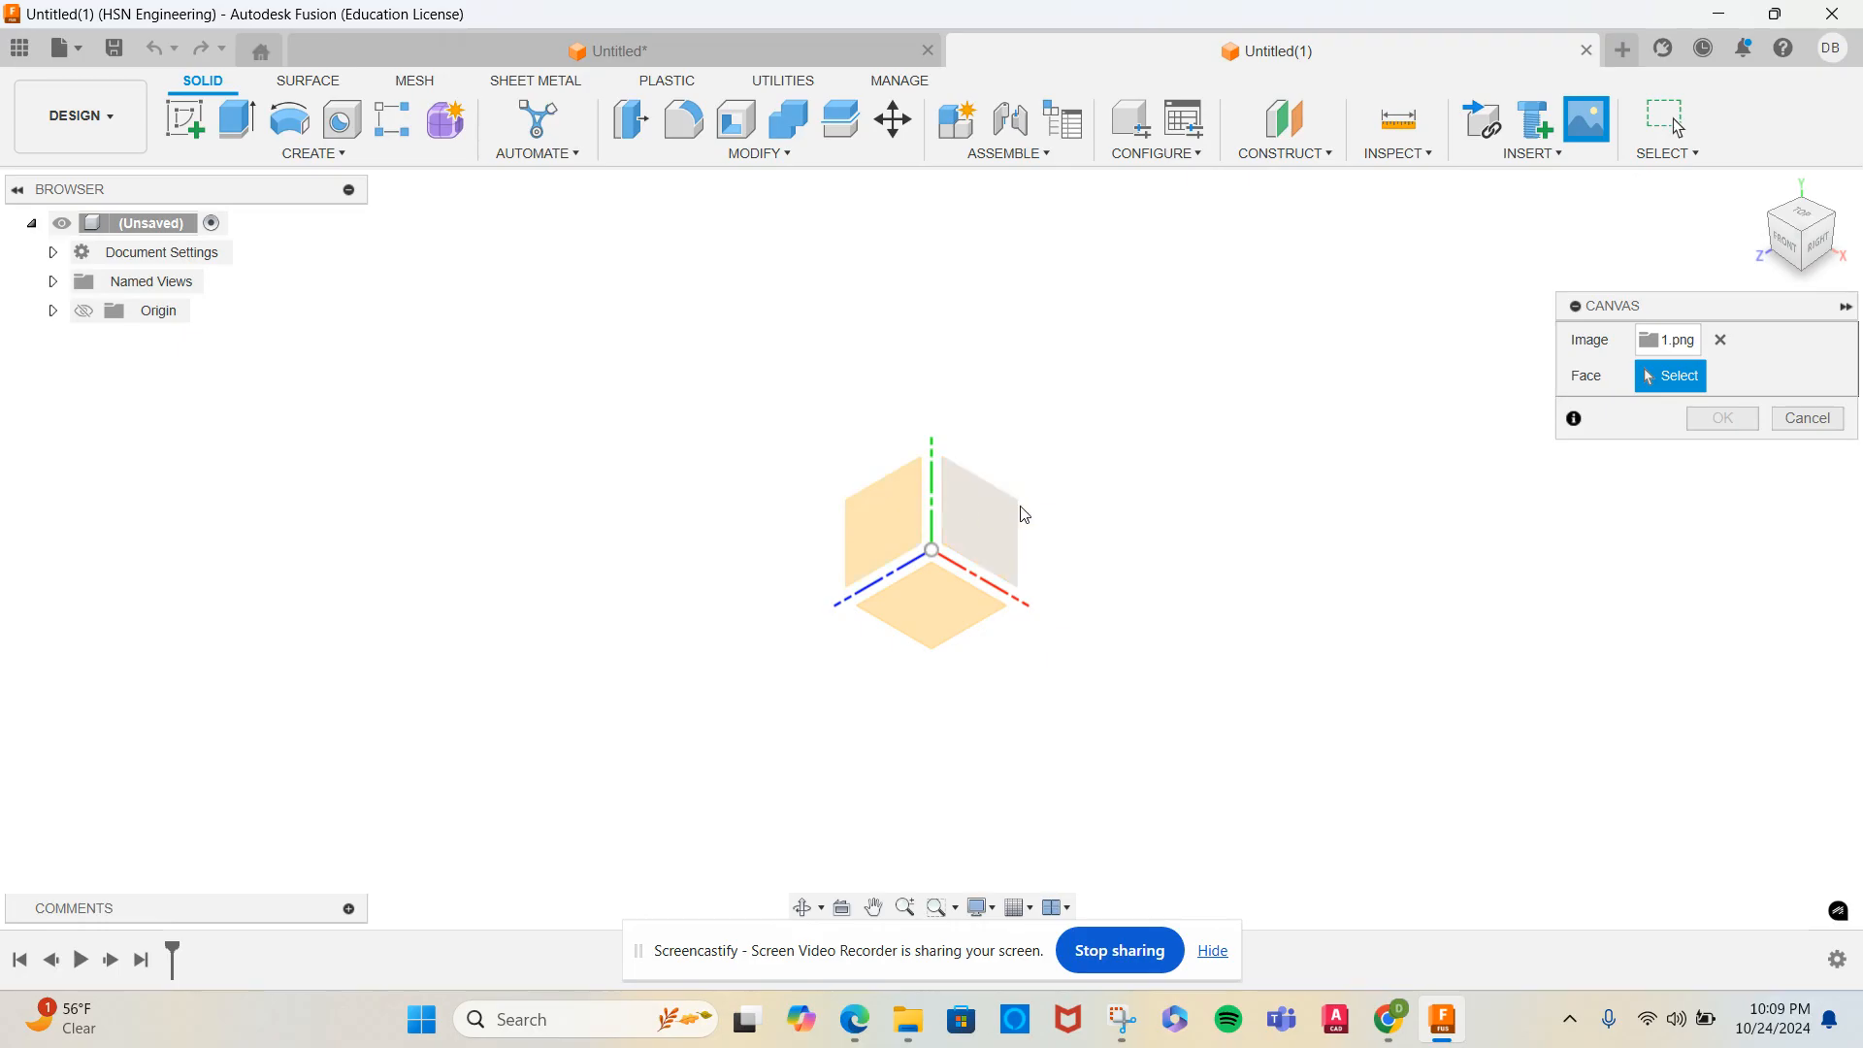
{"action": "left_click", "coordinate": [967, 508]}
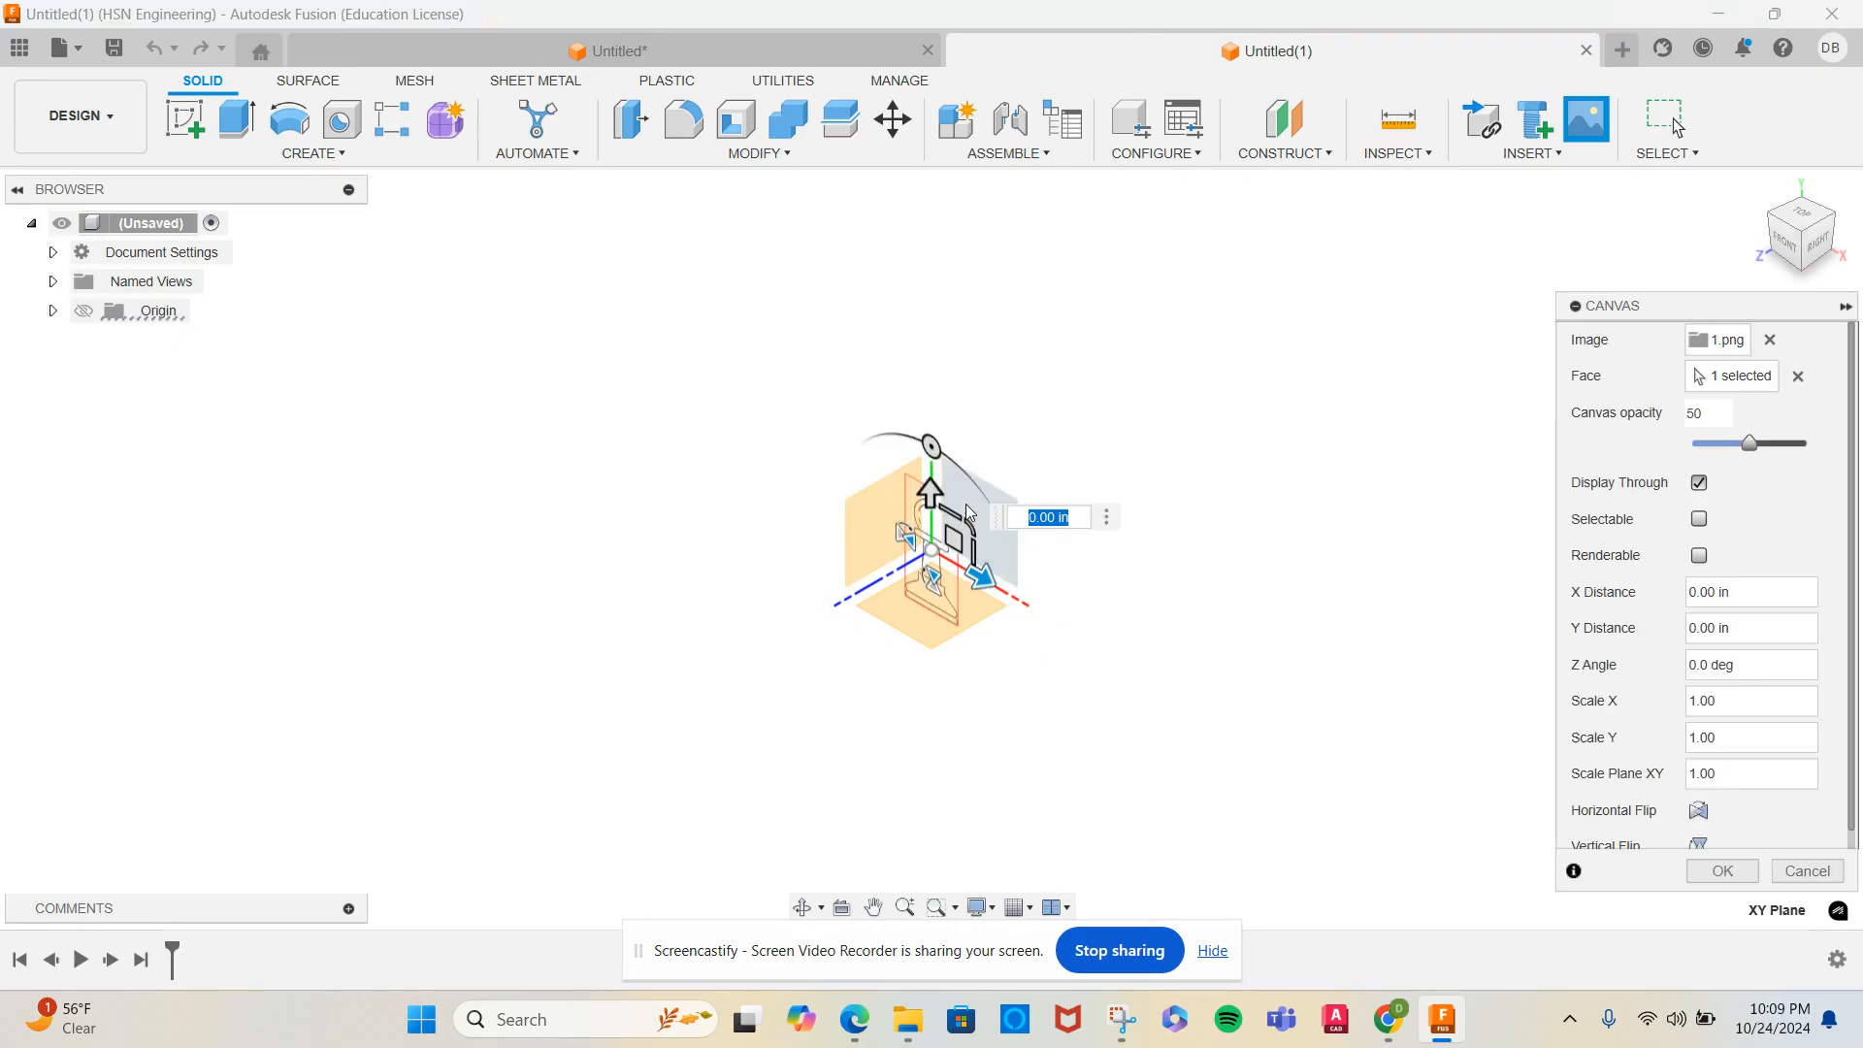
{"action": "scroll", "coordinate": [920, 580], "scroll_direction": "up", "scroll_amount": 5}
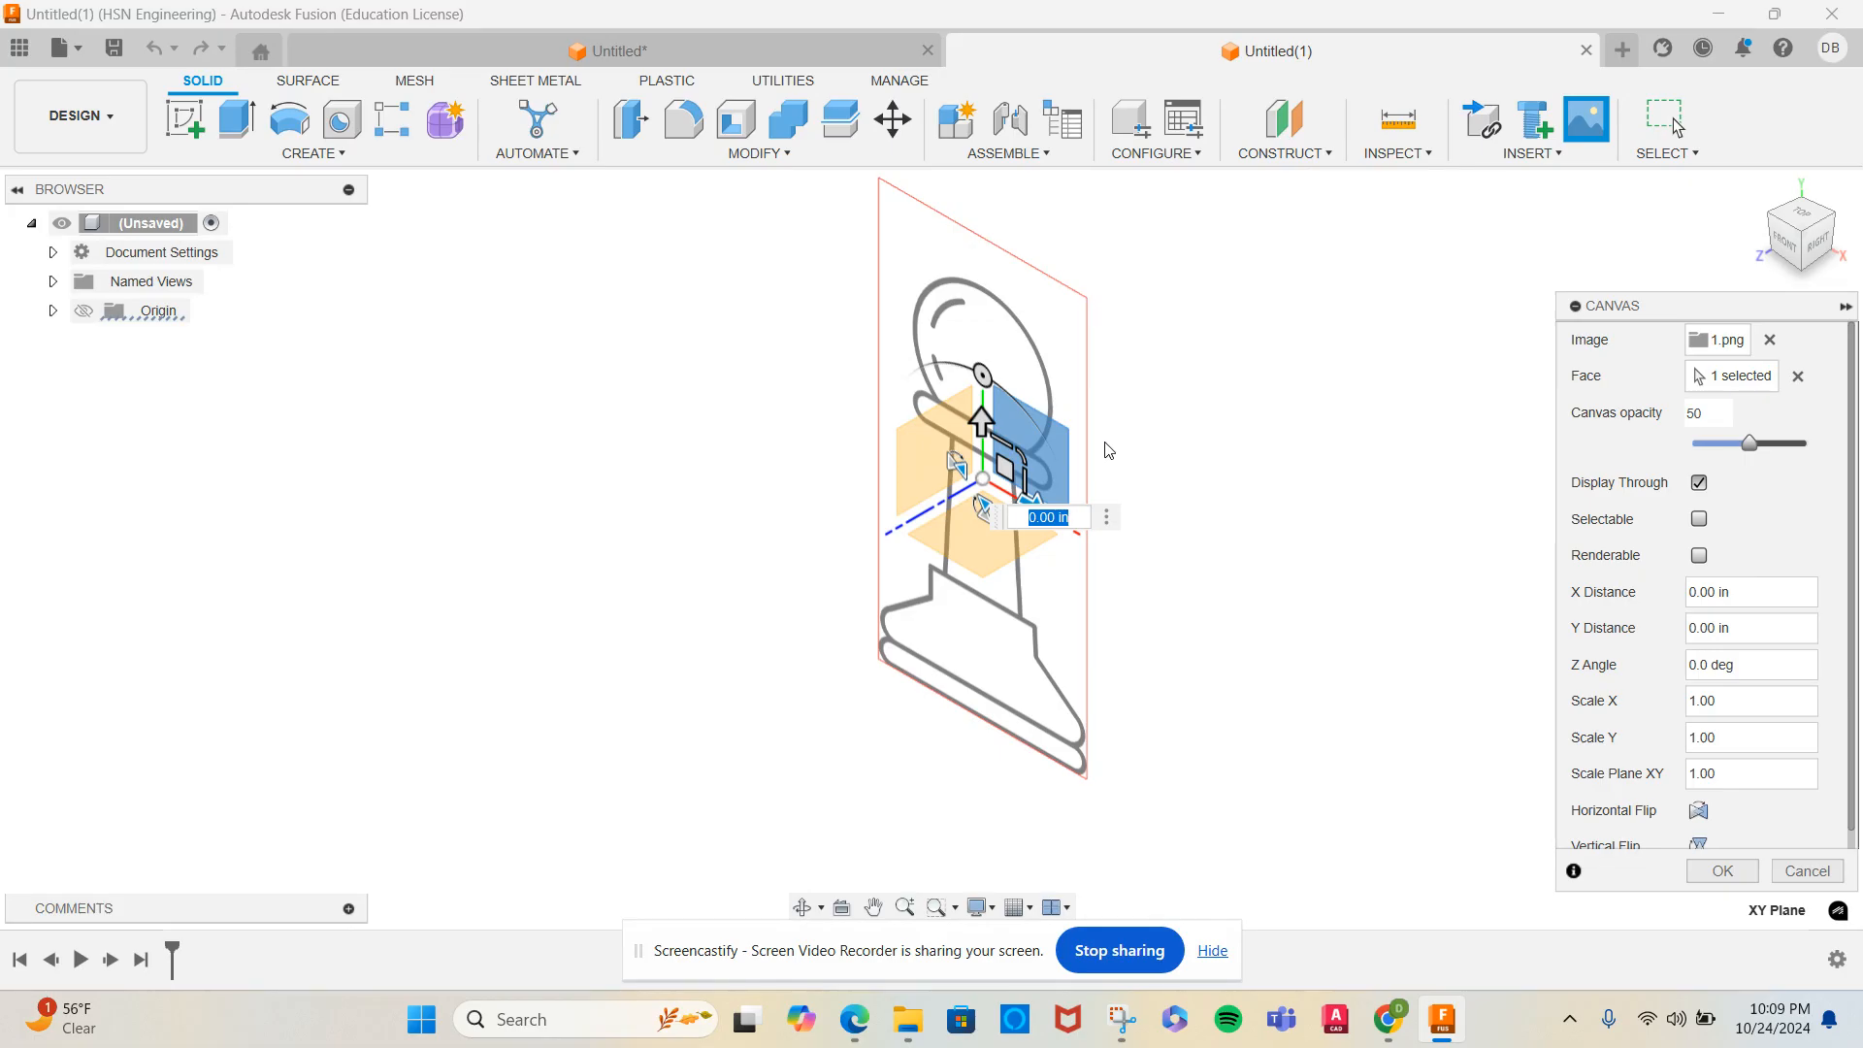
{"action": "key", "text": "Return"}
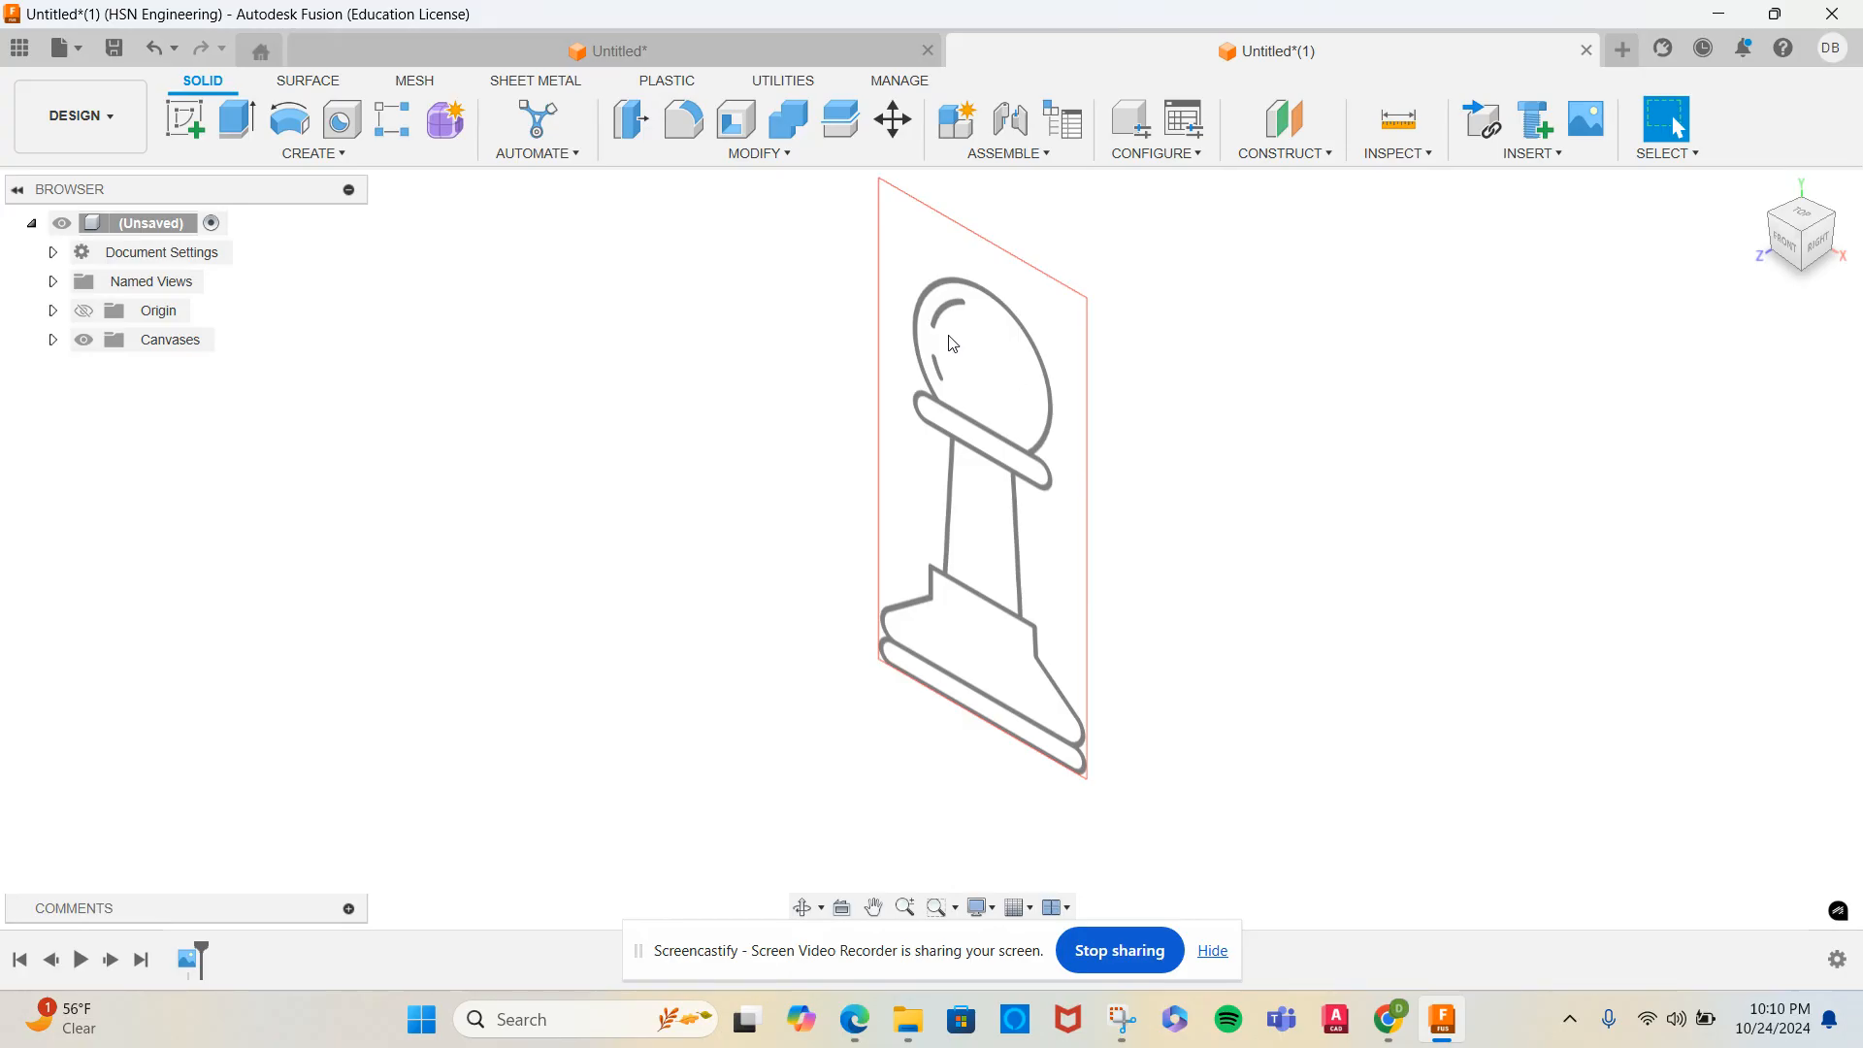
Create an empty sketch on the XY plane, finish it, and expand the list of sketches
{"action": "left_click", "coordinate": [189, 122]}
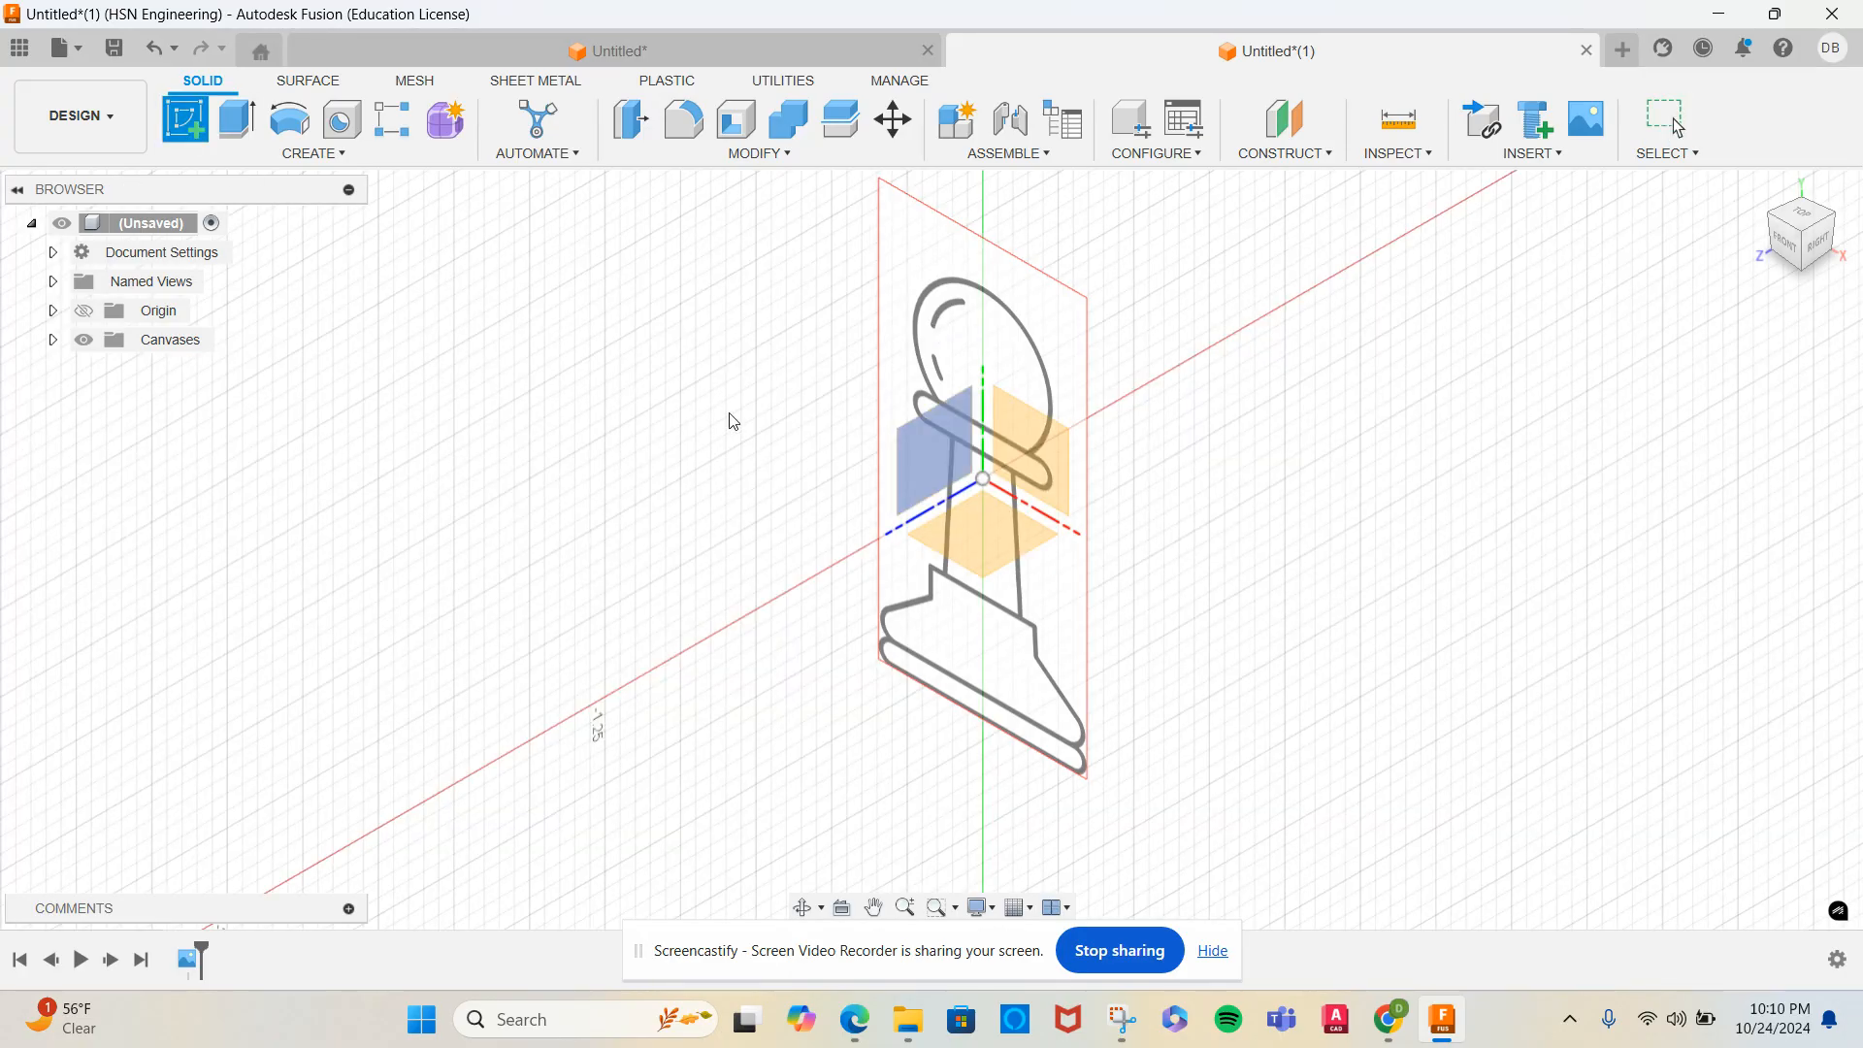
{"action": "left_click", "coordinate": [1042, 471]}
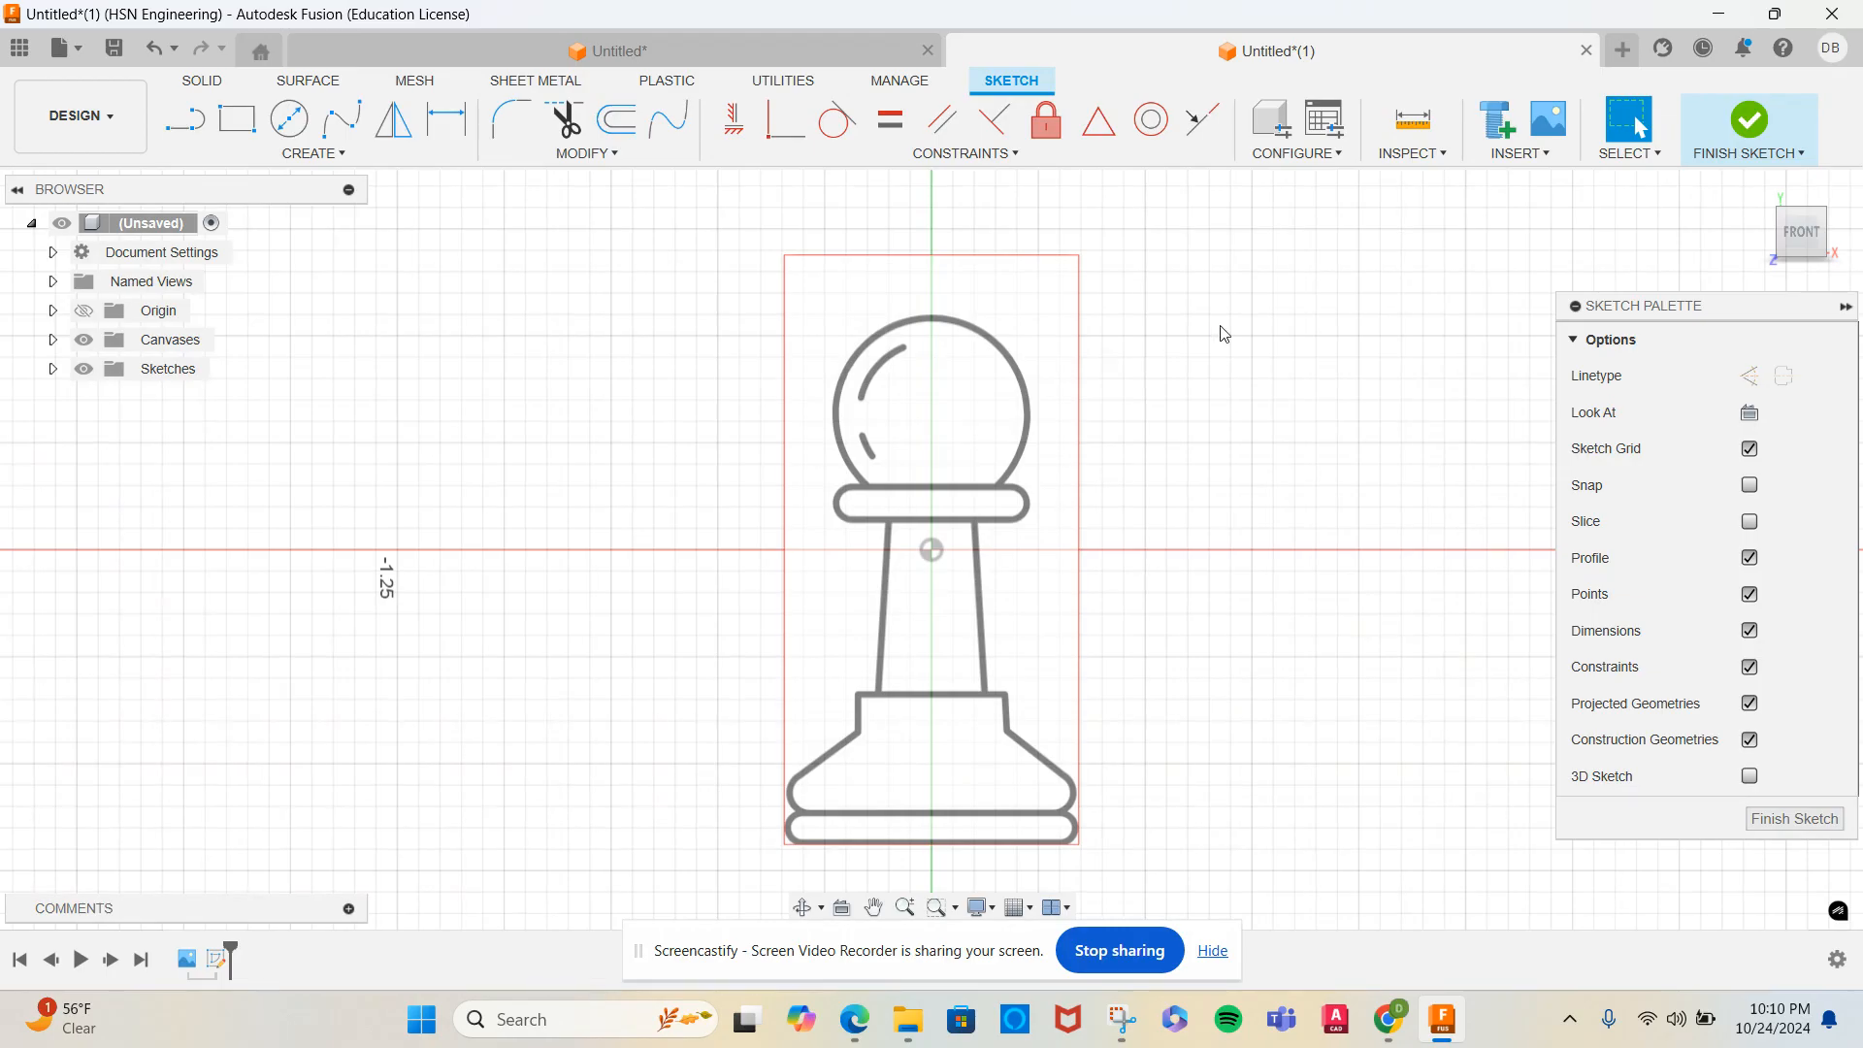
{"action": "left_click", "coordinate": [1744, 138]}
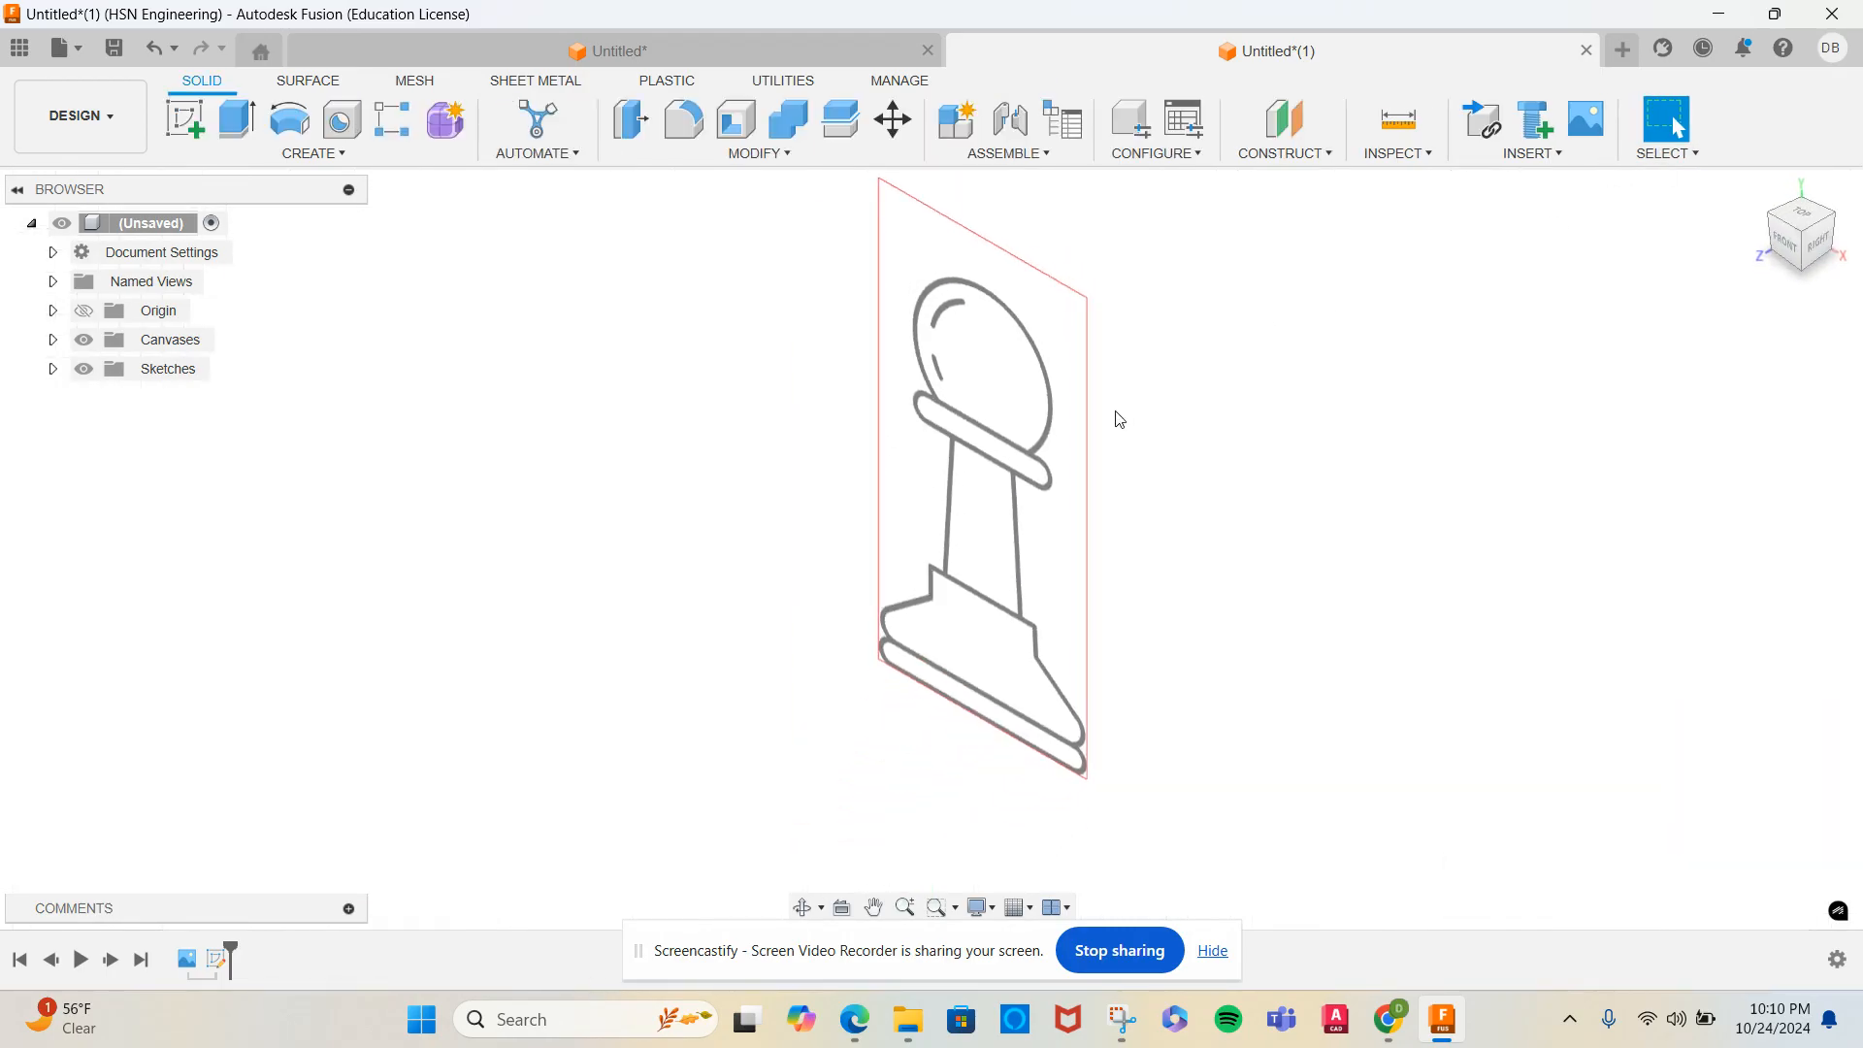
{"action": "left_click", "coordinate": [53, 368]}
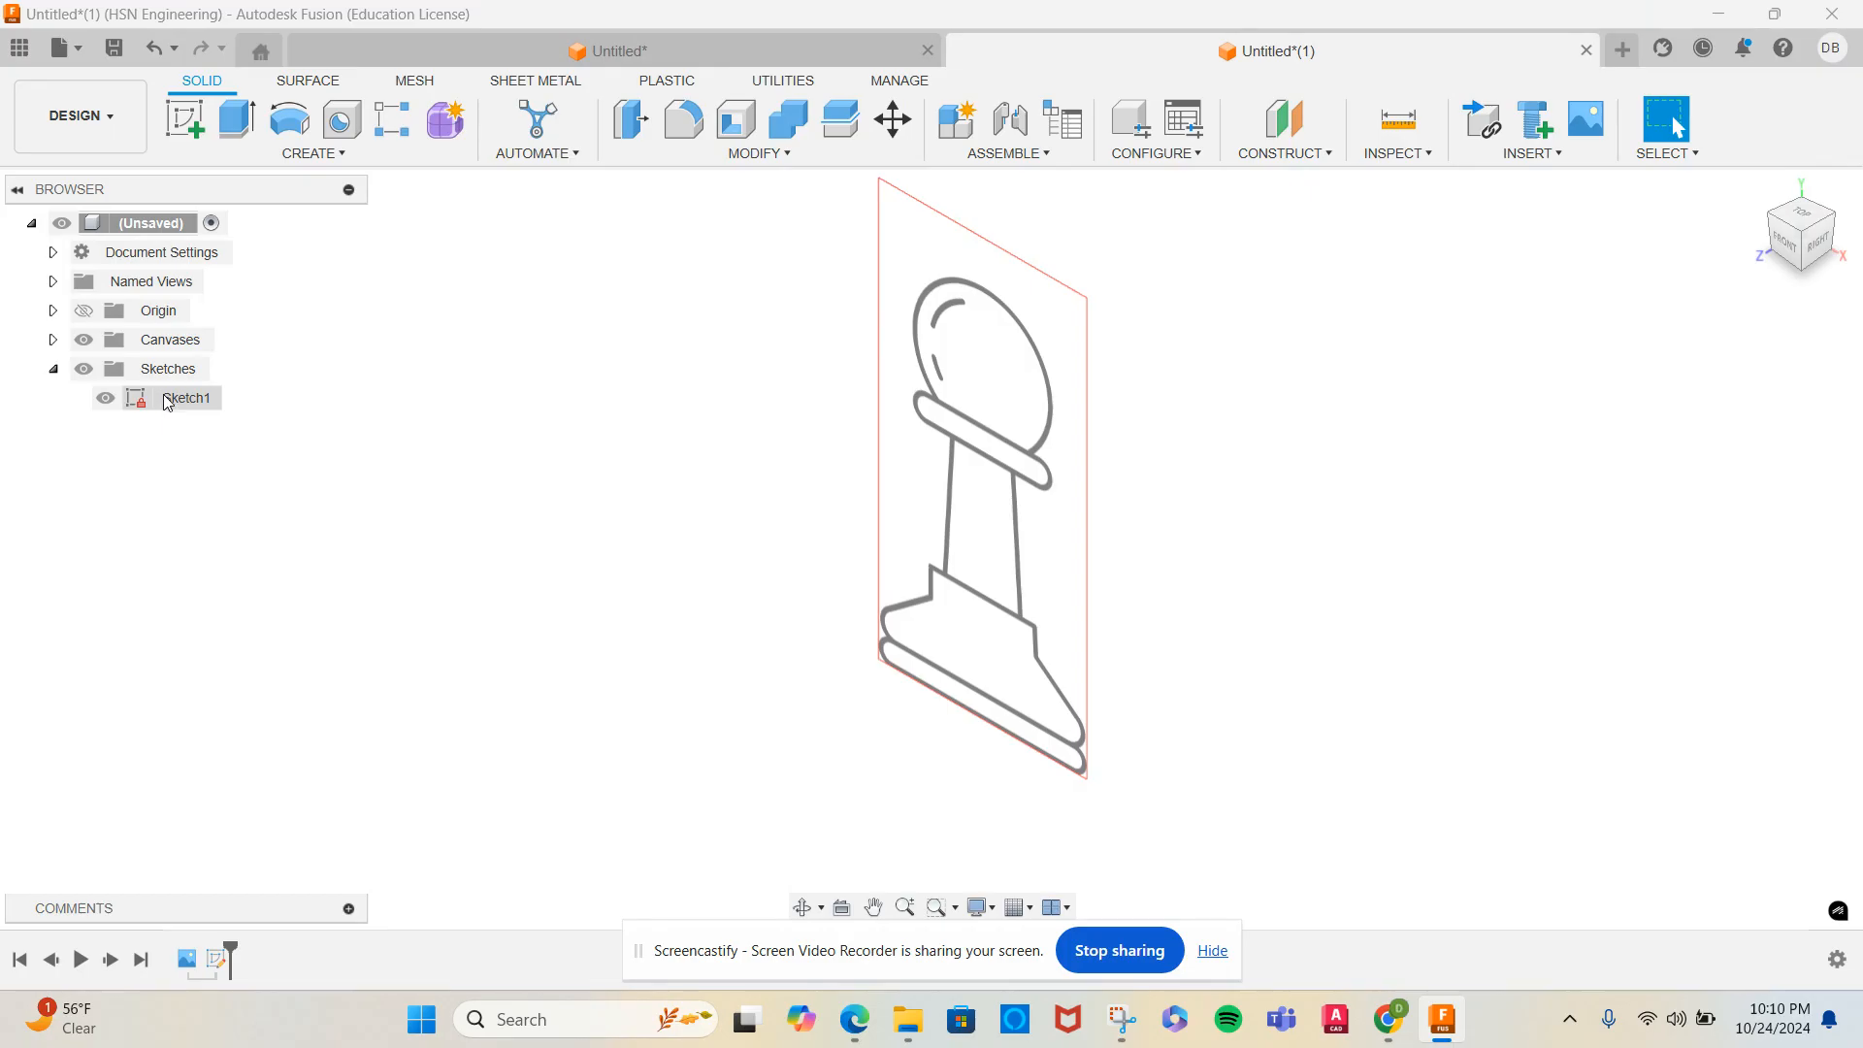
Start another sketch on the XY plane and draw a vertical line through the pawn's centre from its base to just above the image
{"action": "left_click", "coordinate": [185, 120]}
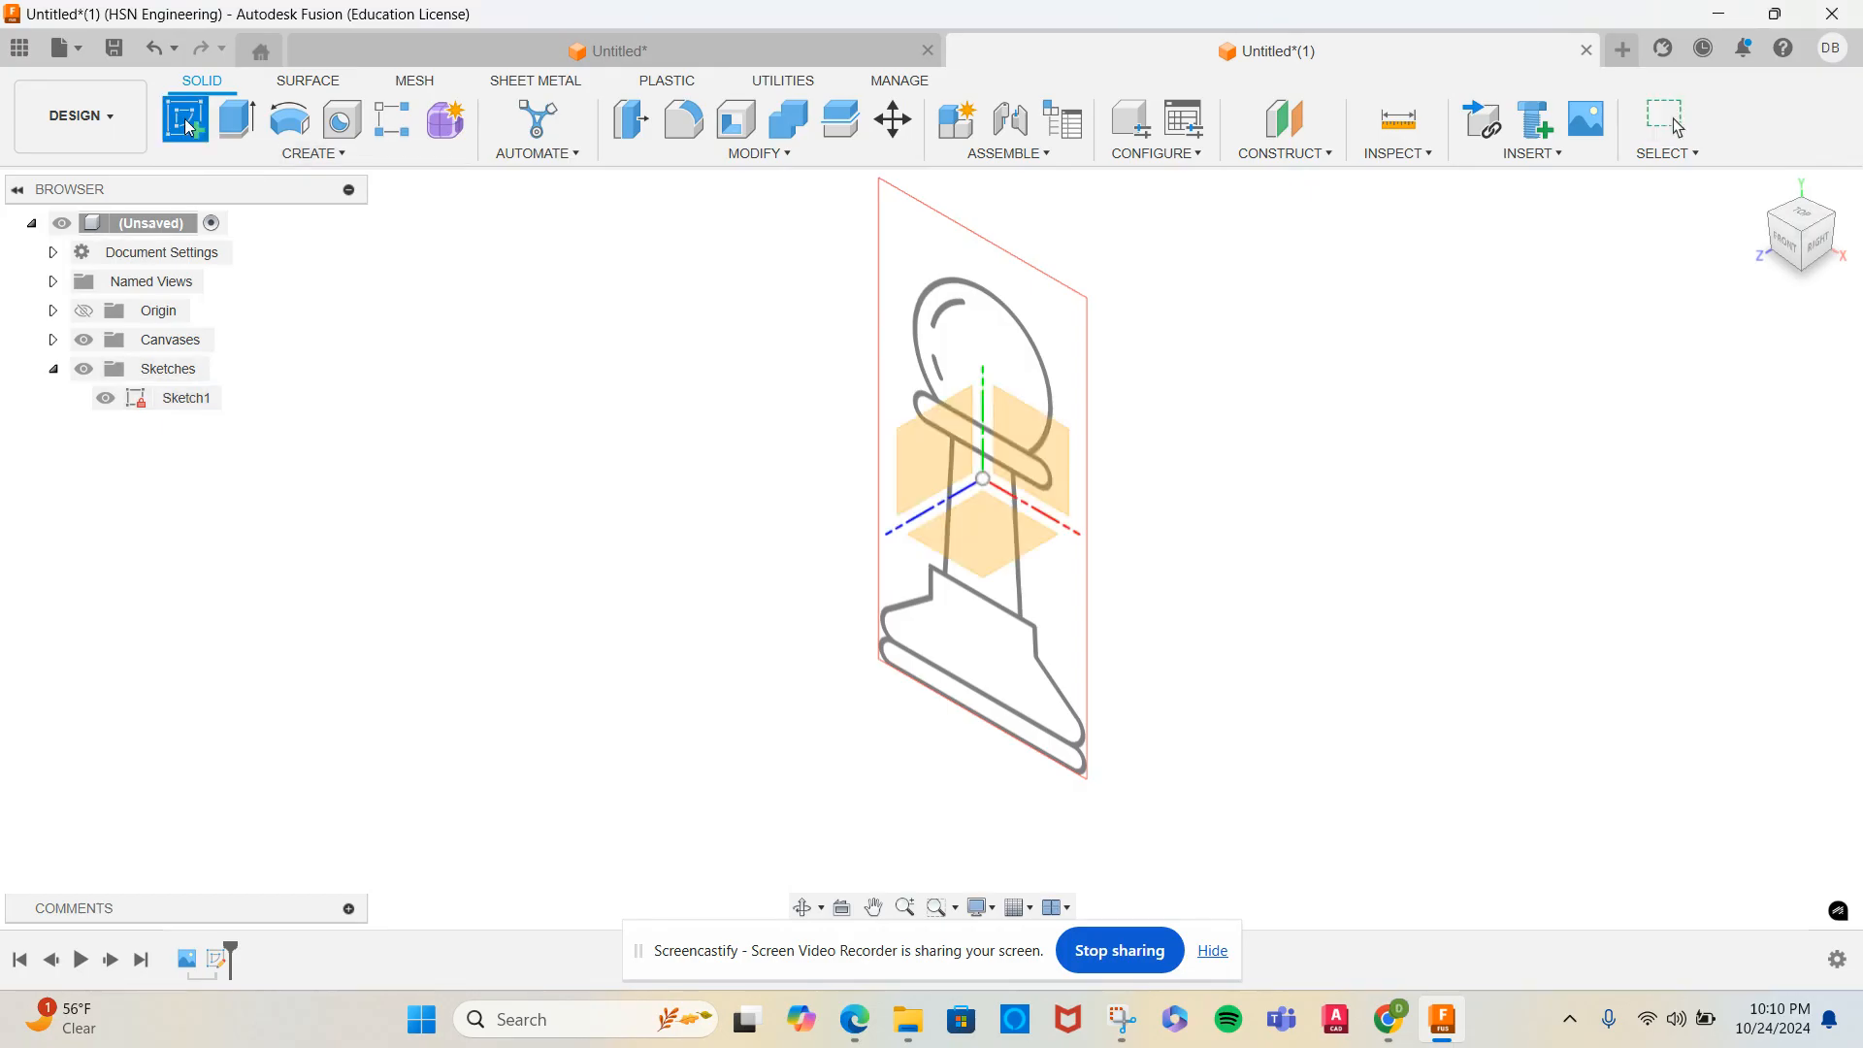
{"action": "left_click", "coordinate": [1041, 446]}
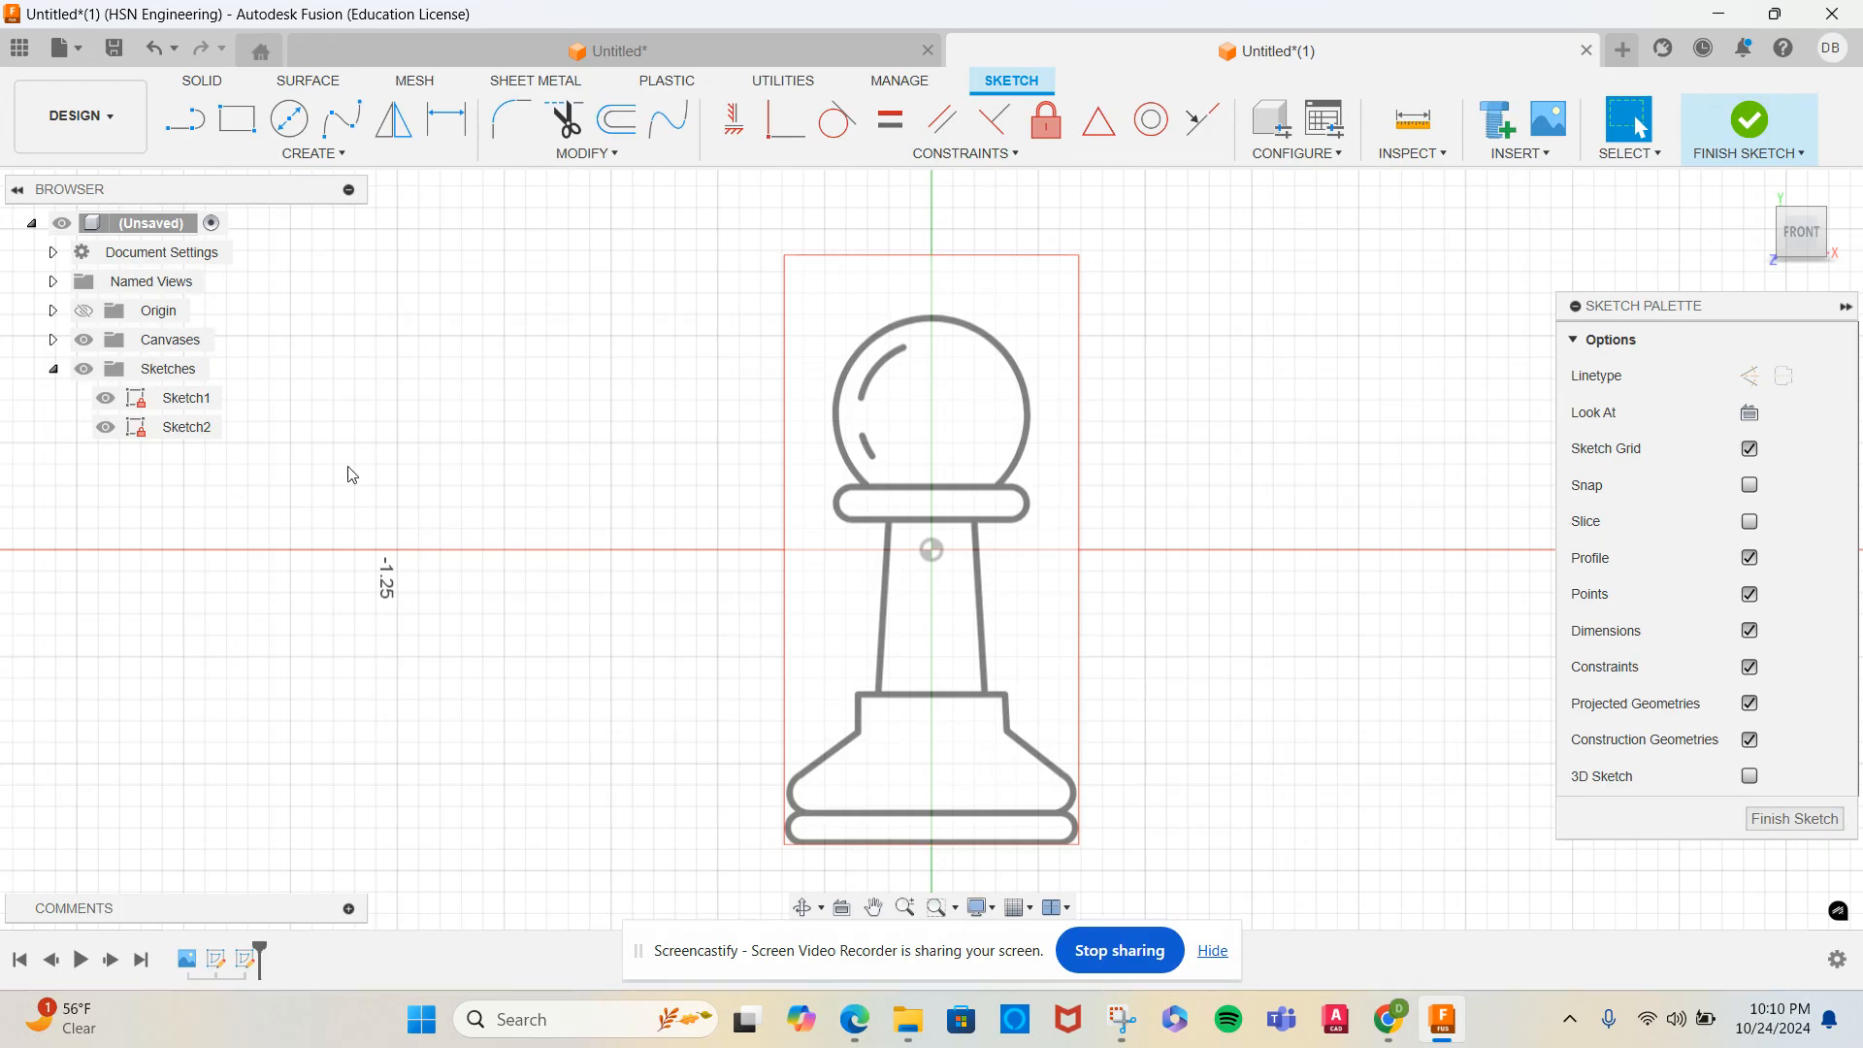
{"action": "mouse_move", "coordinate": [682, 476]}
{"action": "middle_mouse_down"}
{"action": "mouse_move", "coordinate": [607, 437]}
{"action": "mouse_move", "coordinate": [499, 428]}
{"action": "mouse_move", "coordinate": [527, 470]}
{"action": "middle_mouse_up"}
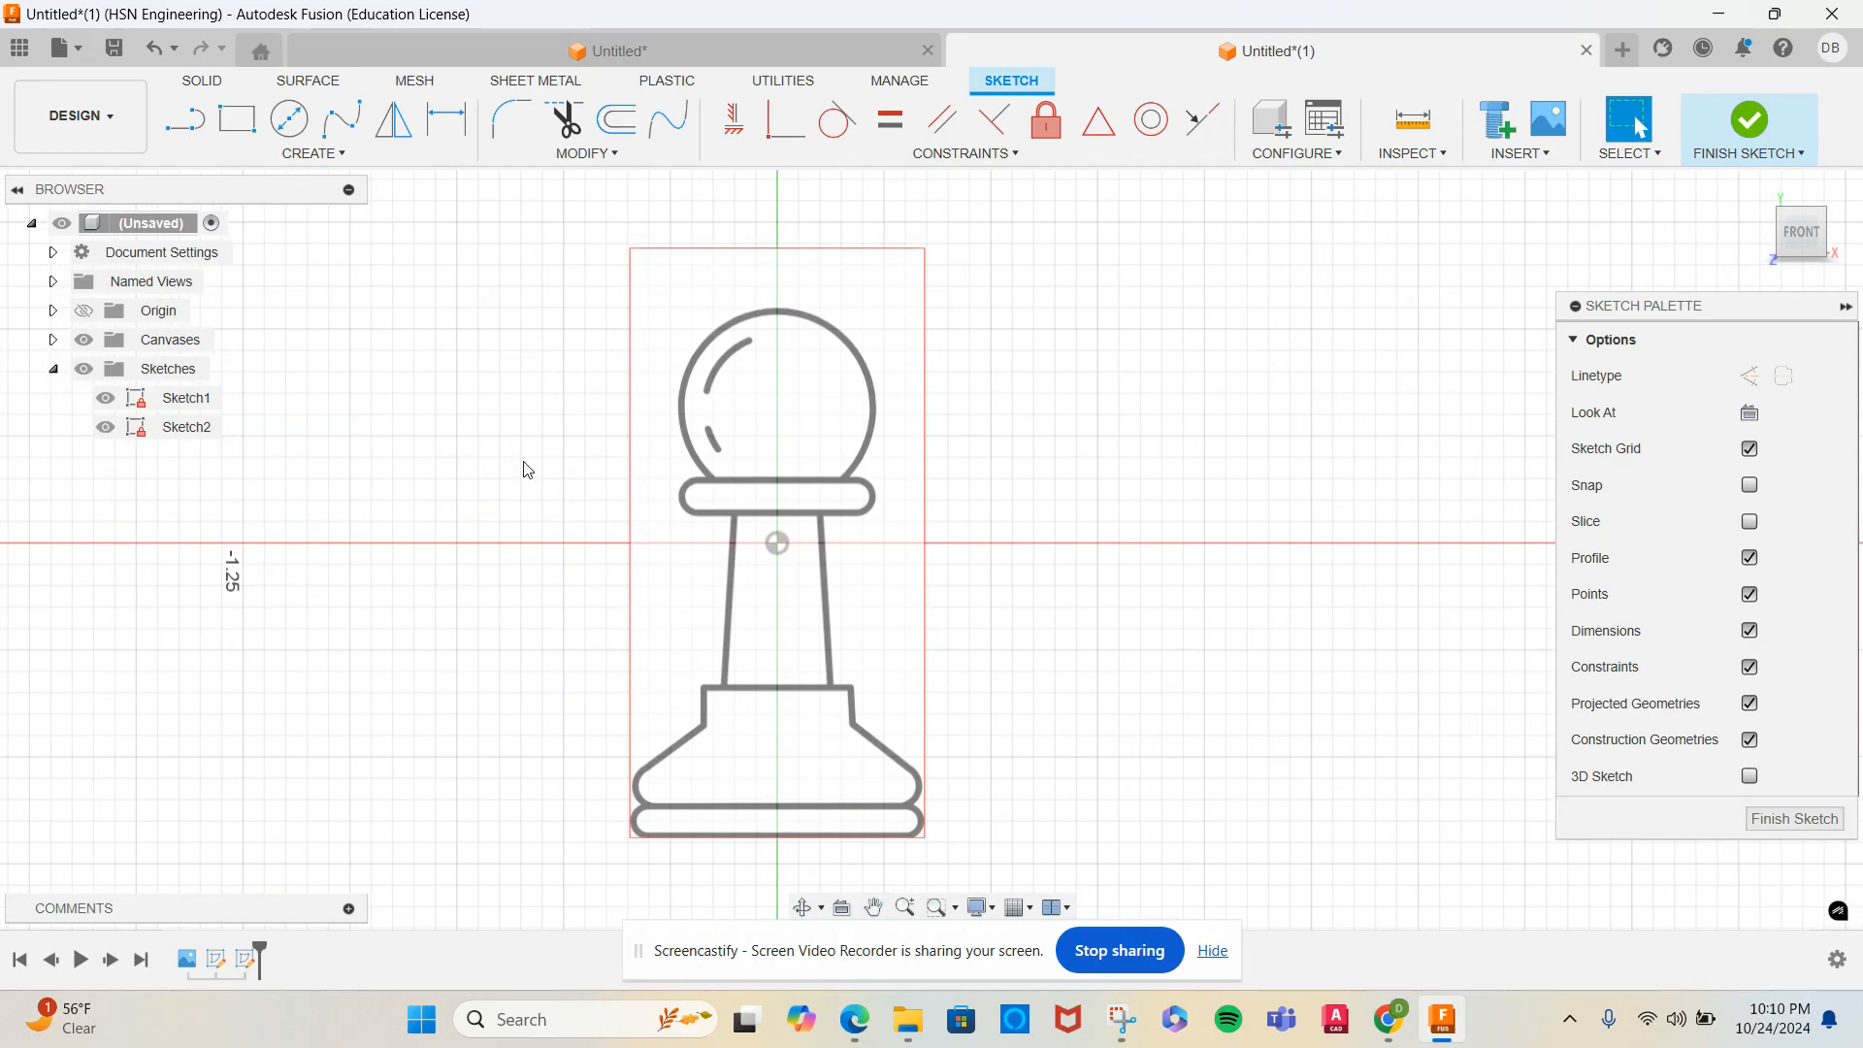
{"action": "left_click", "coordinate": [186, 120]}
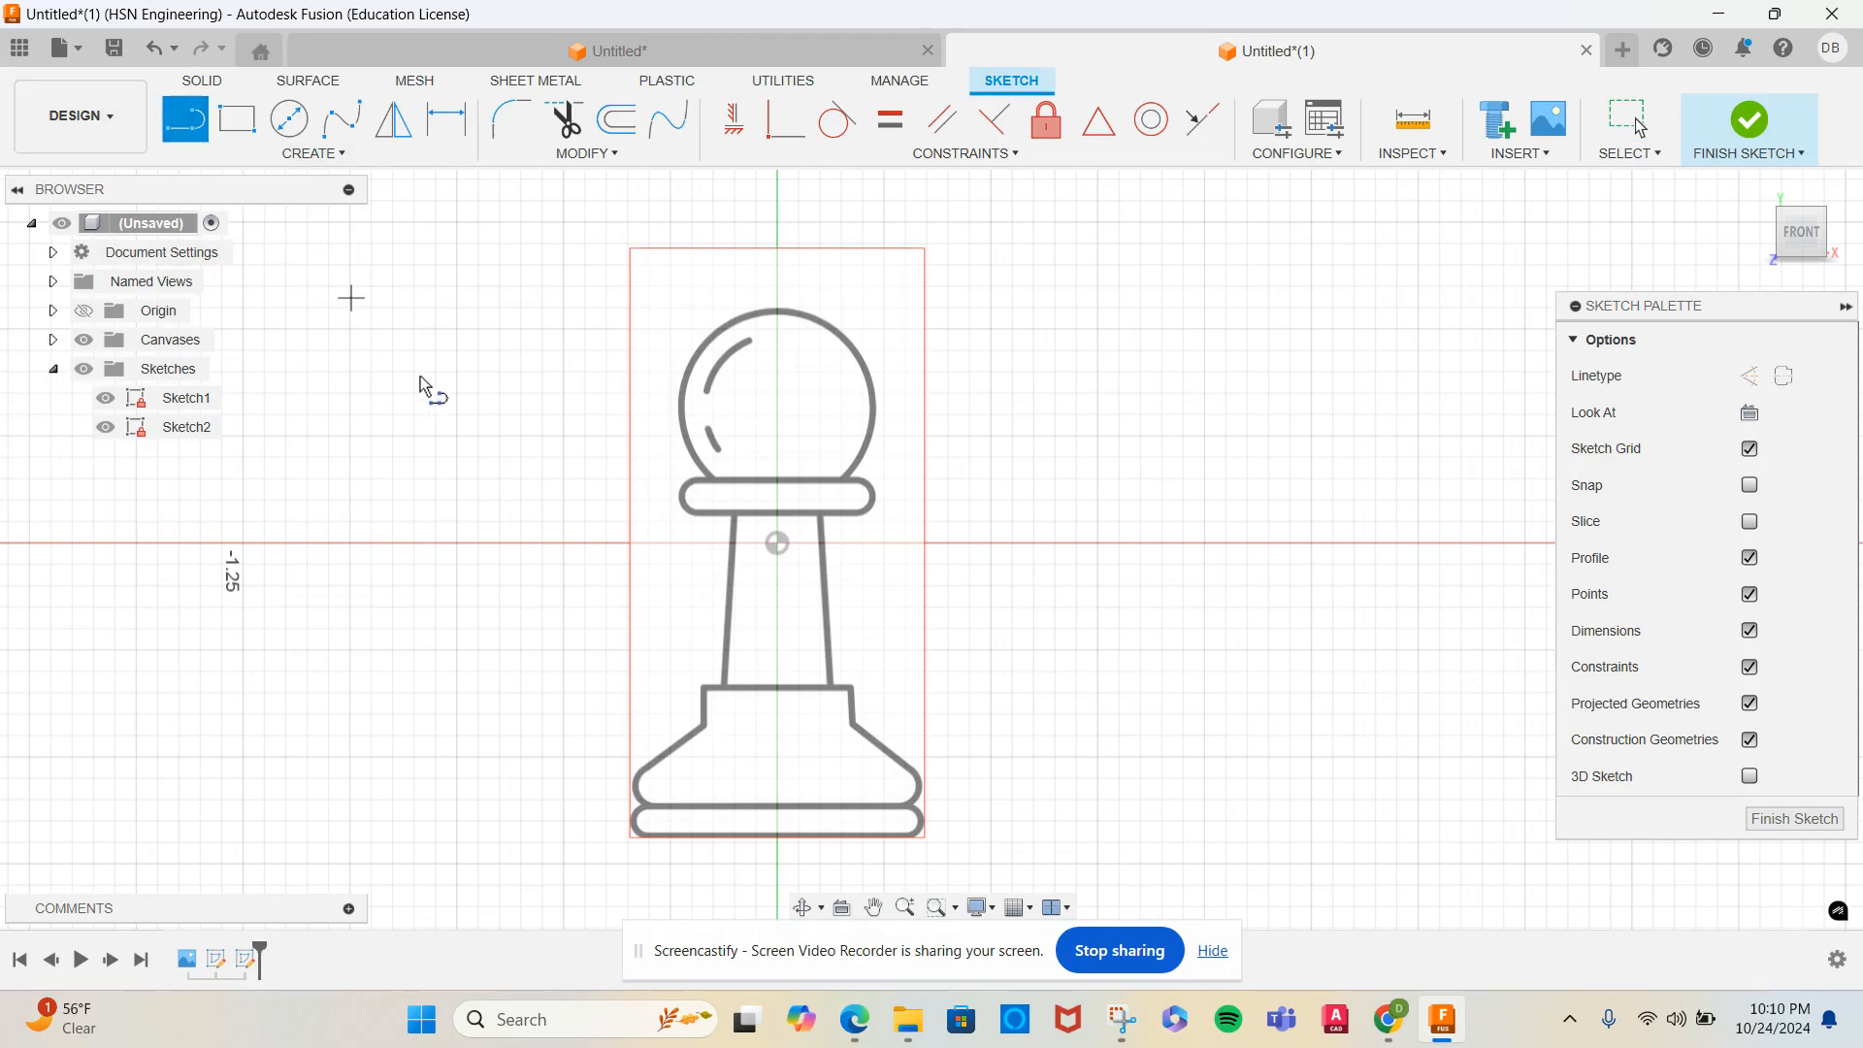
{"action": "left_click", "coordinate": [777, 837]}
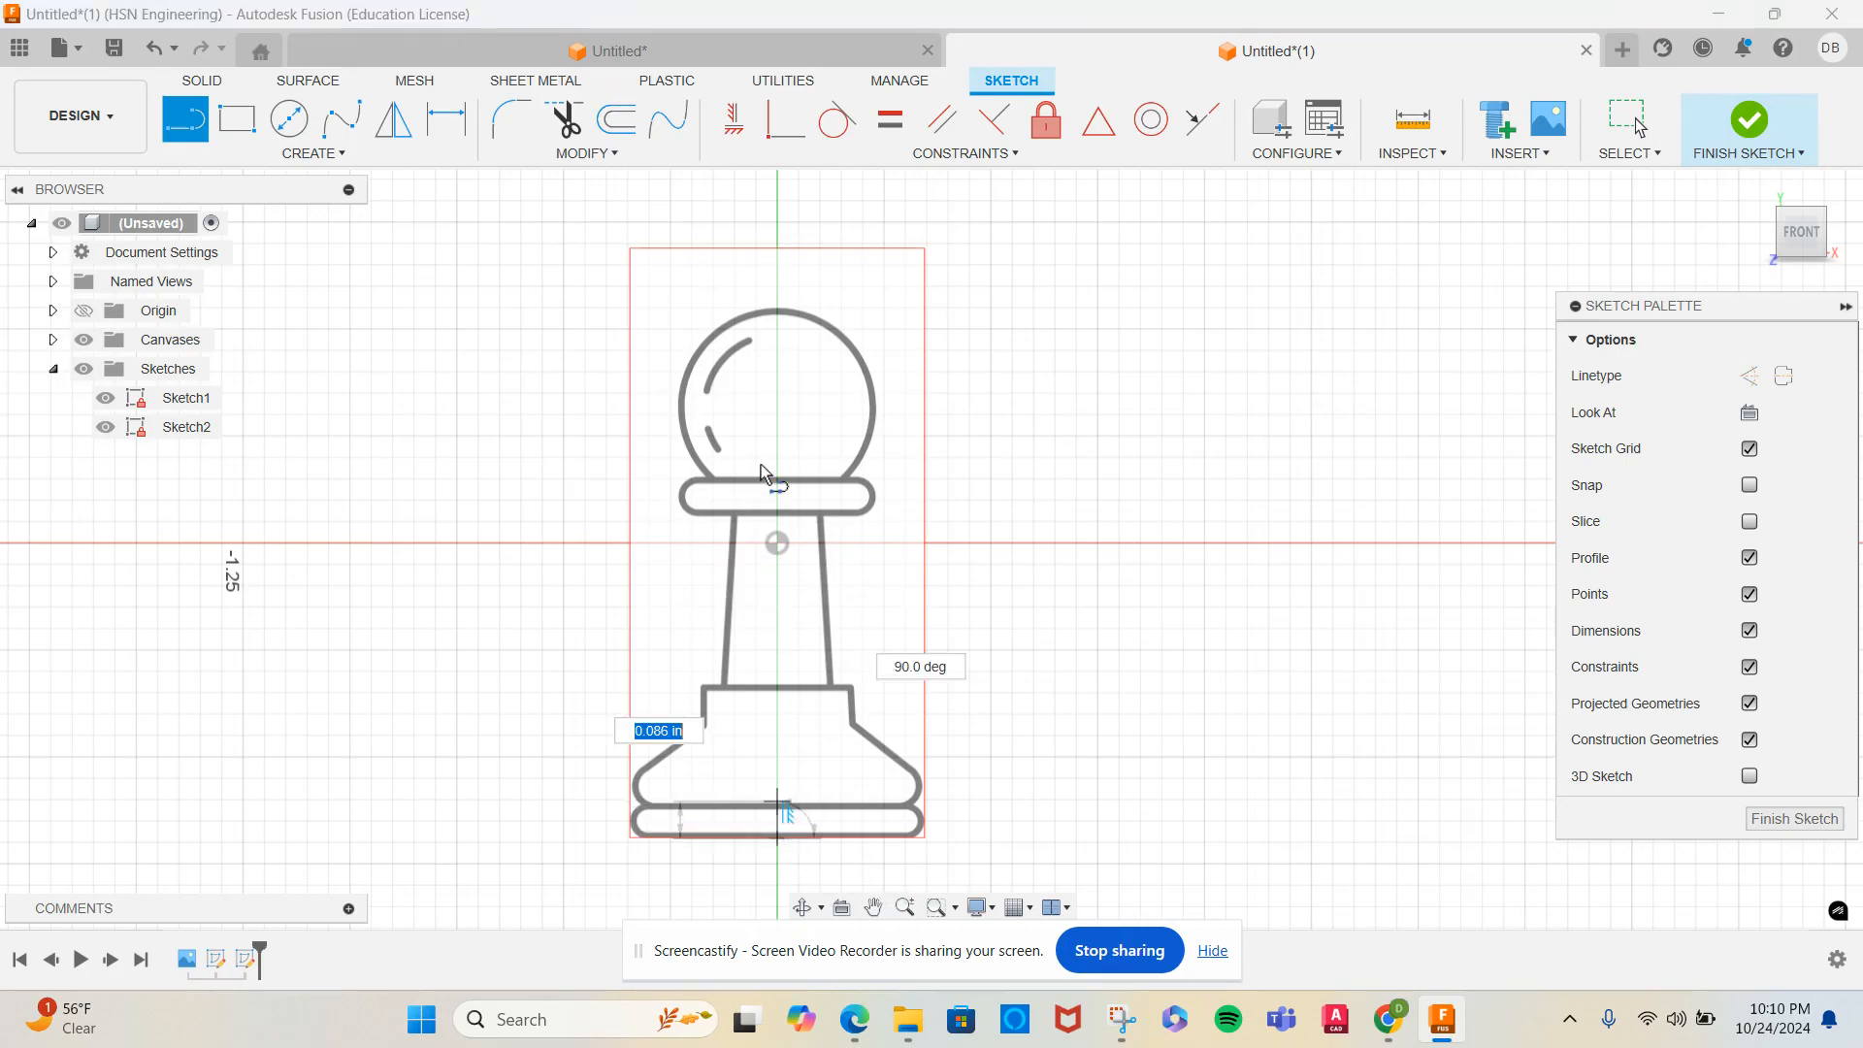
{"action": "left_click", "coordinate": [785, 223]}
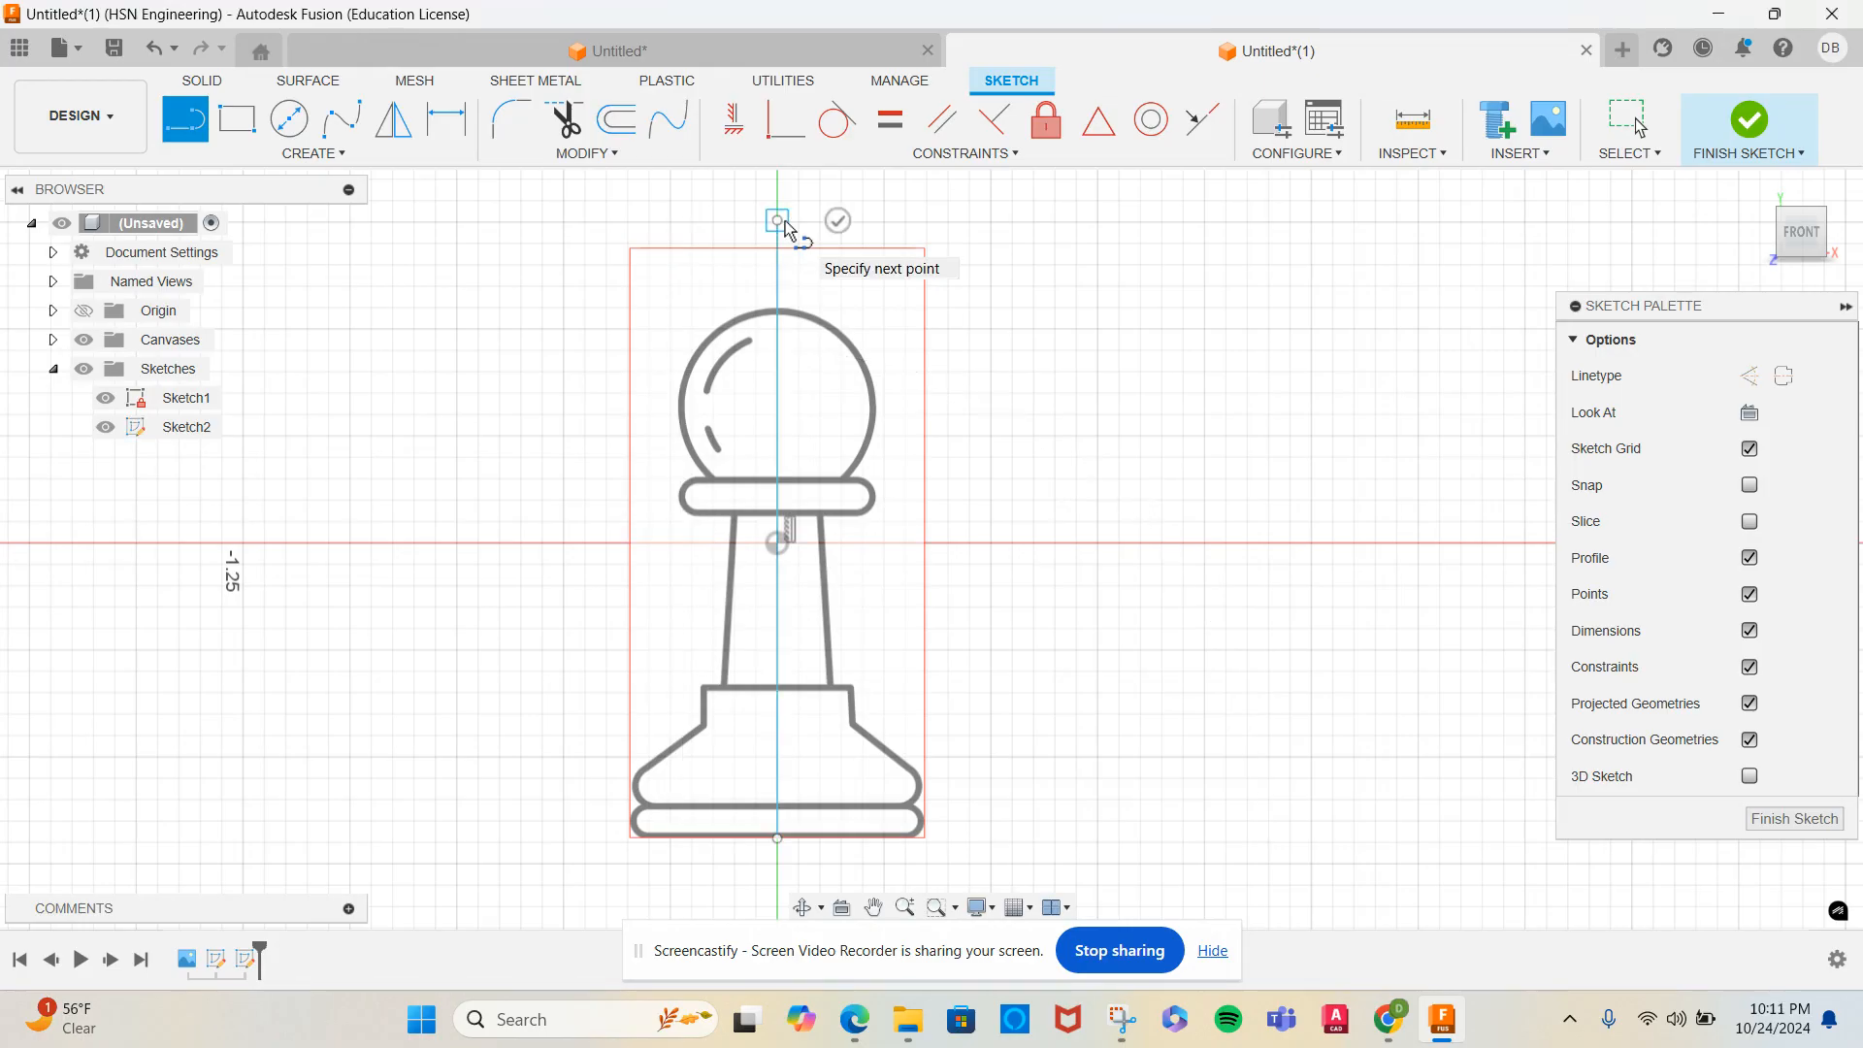
Leave the Line tool and trace the outer edge of the pawn's round head with a 3-Point Circle
{"action": "key", "text": "Escape"}
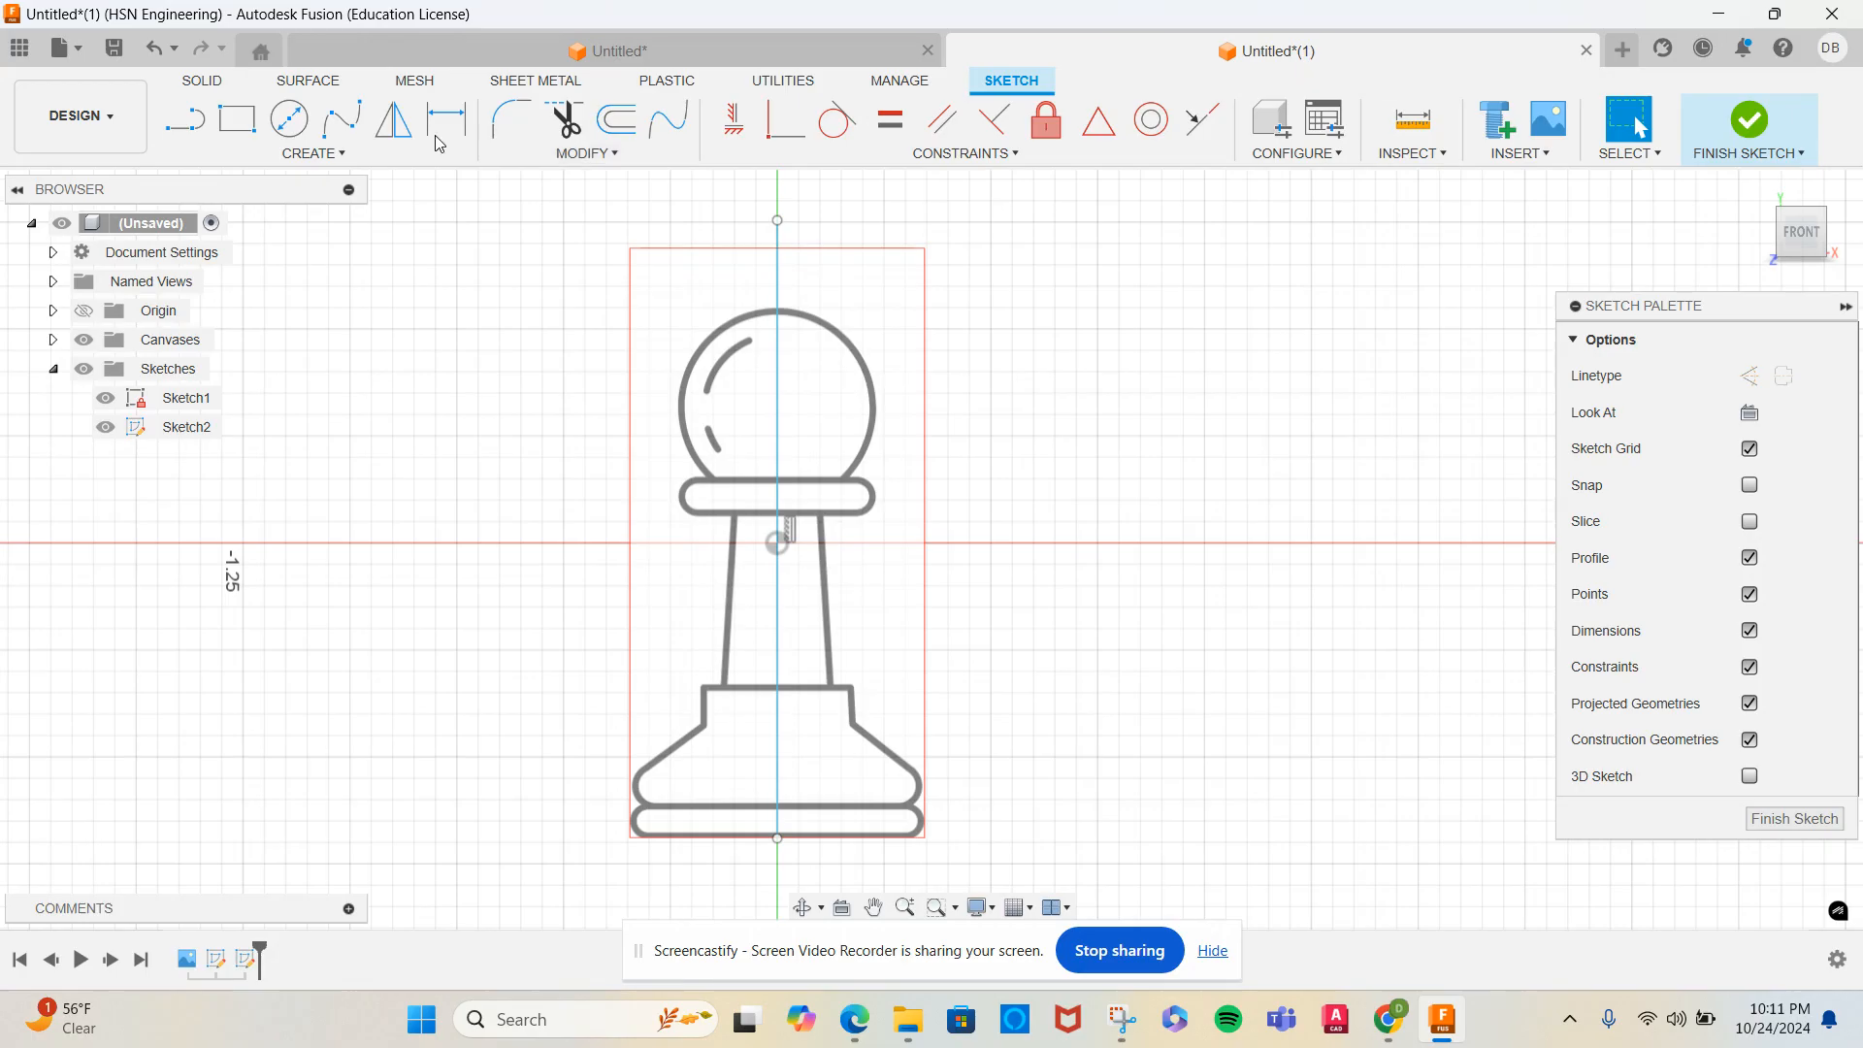
{"action": "left_click", "coordinate": [305, 160]}
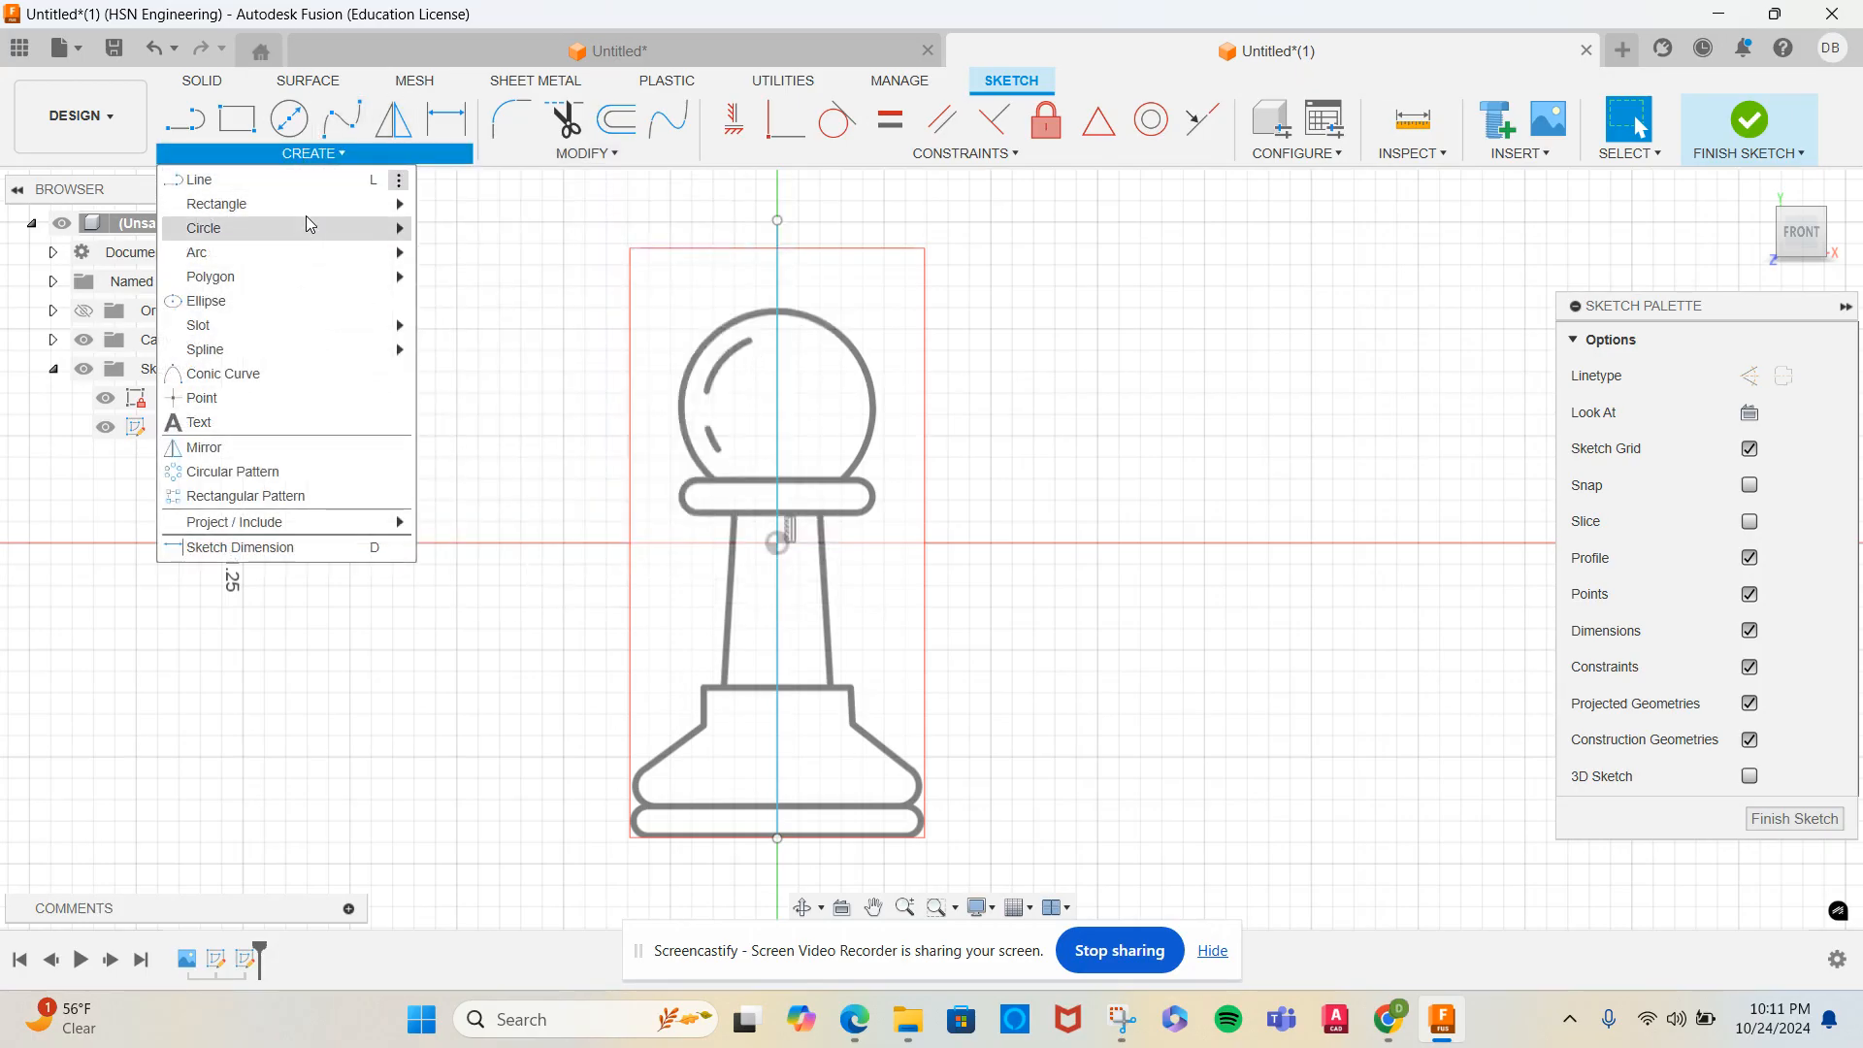
{"action": "mouse_move", "coordinate": [306, 219]}
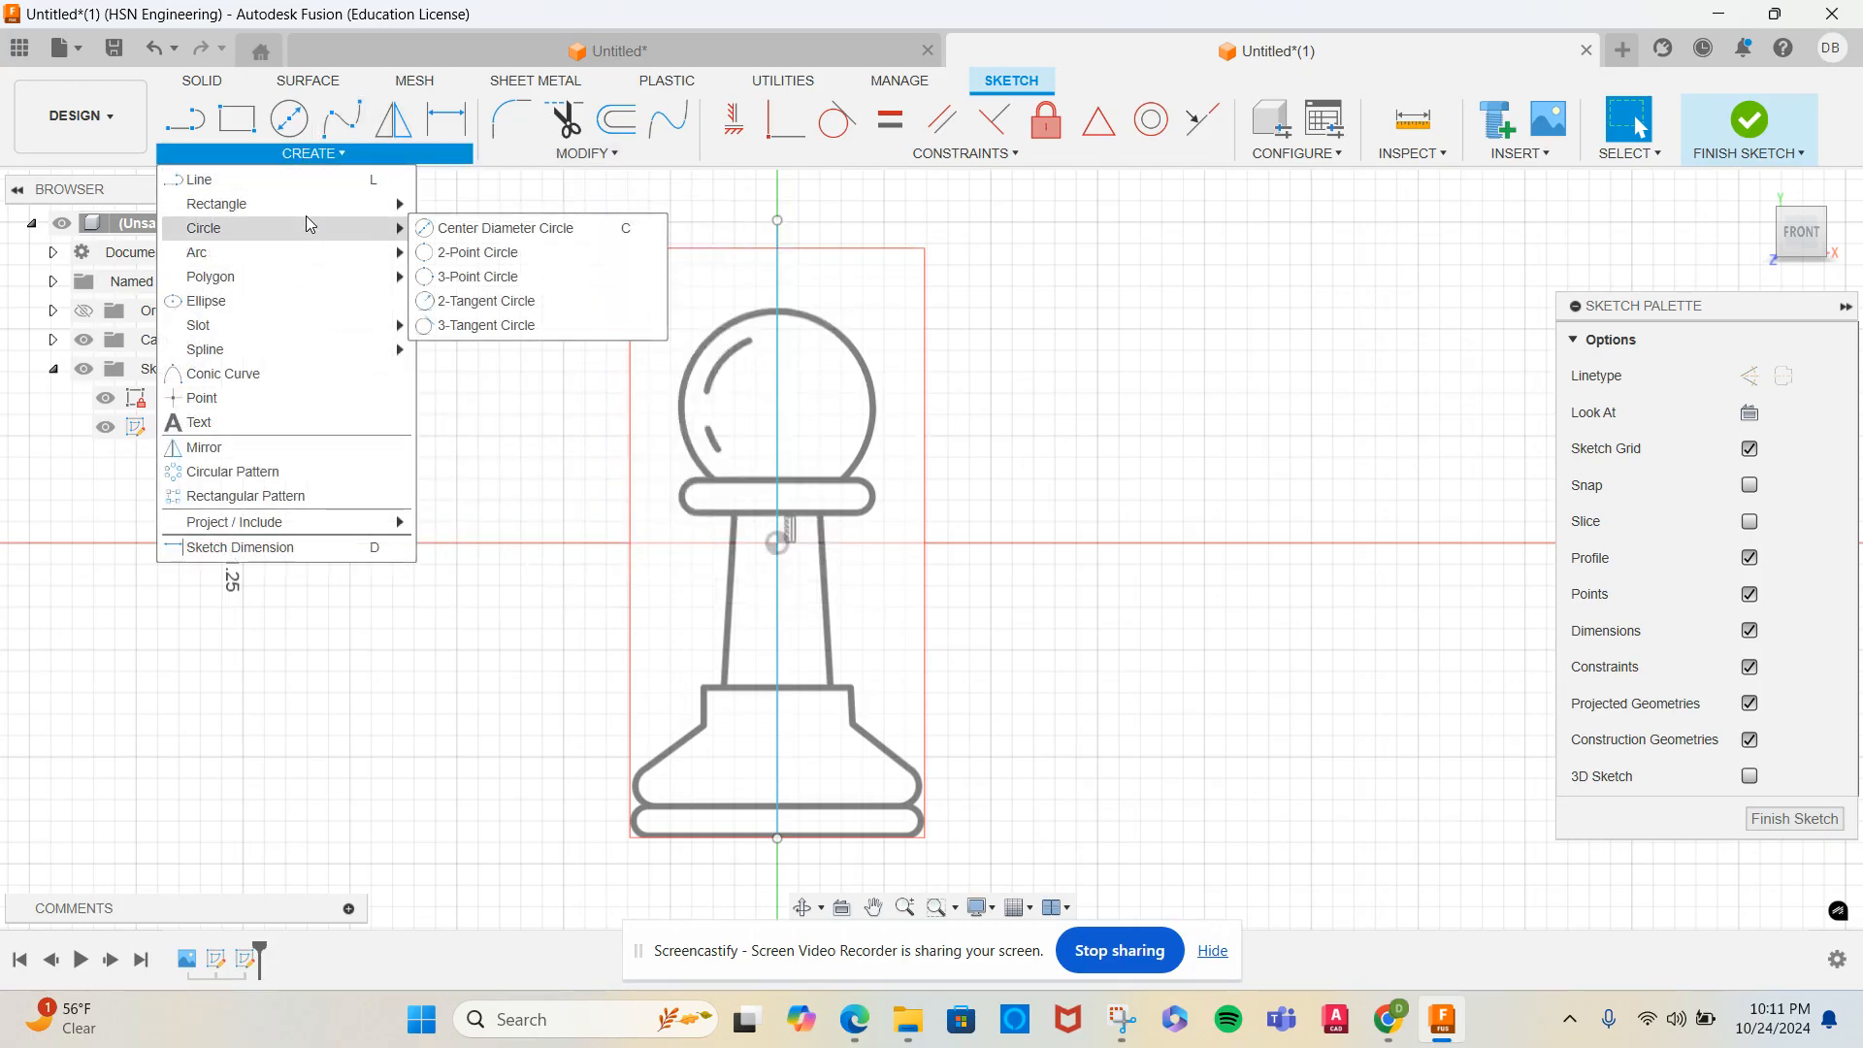
{"action": "left_click", "coordinate": [475, 277]}
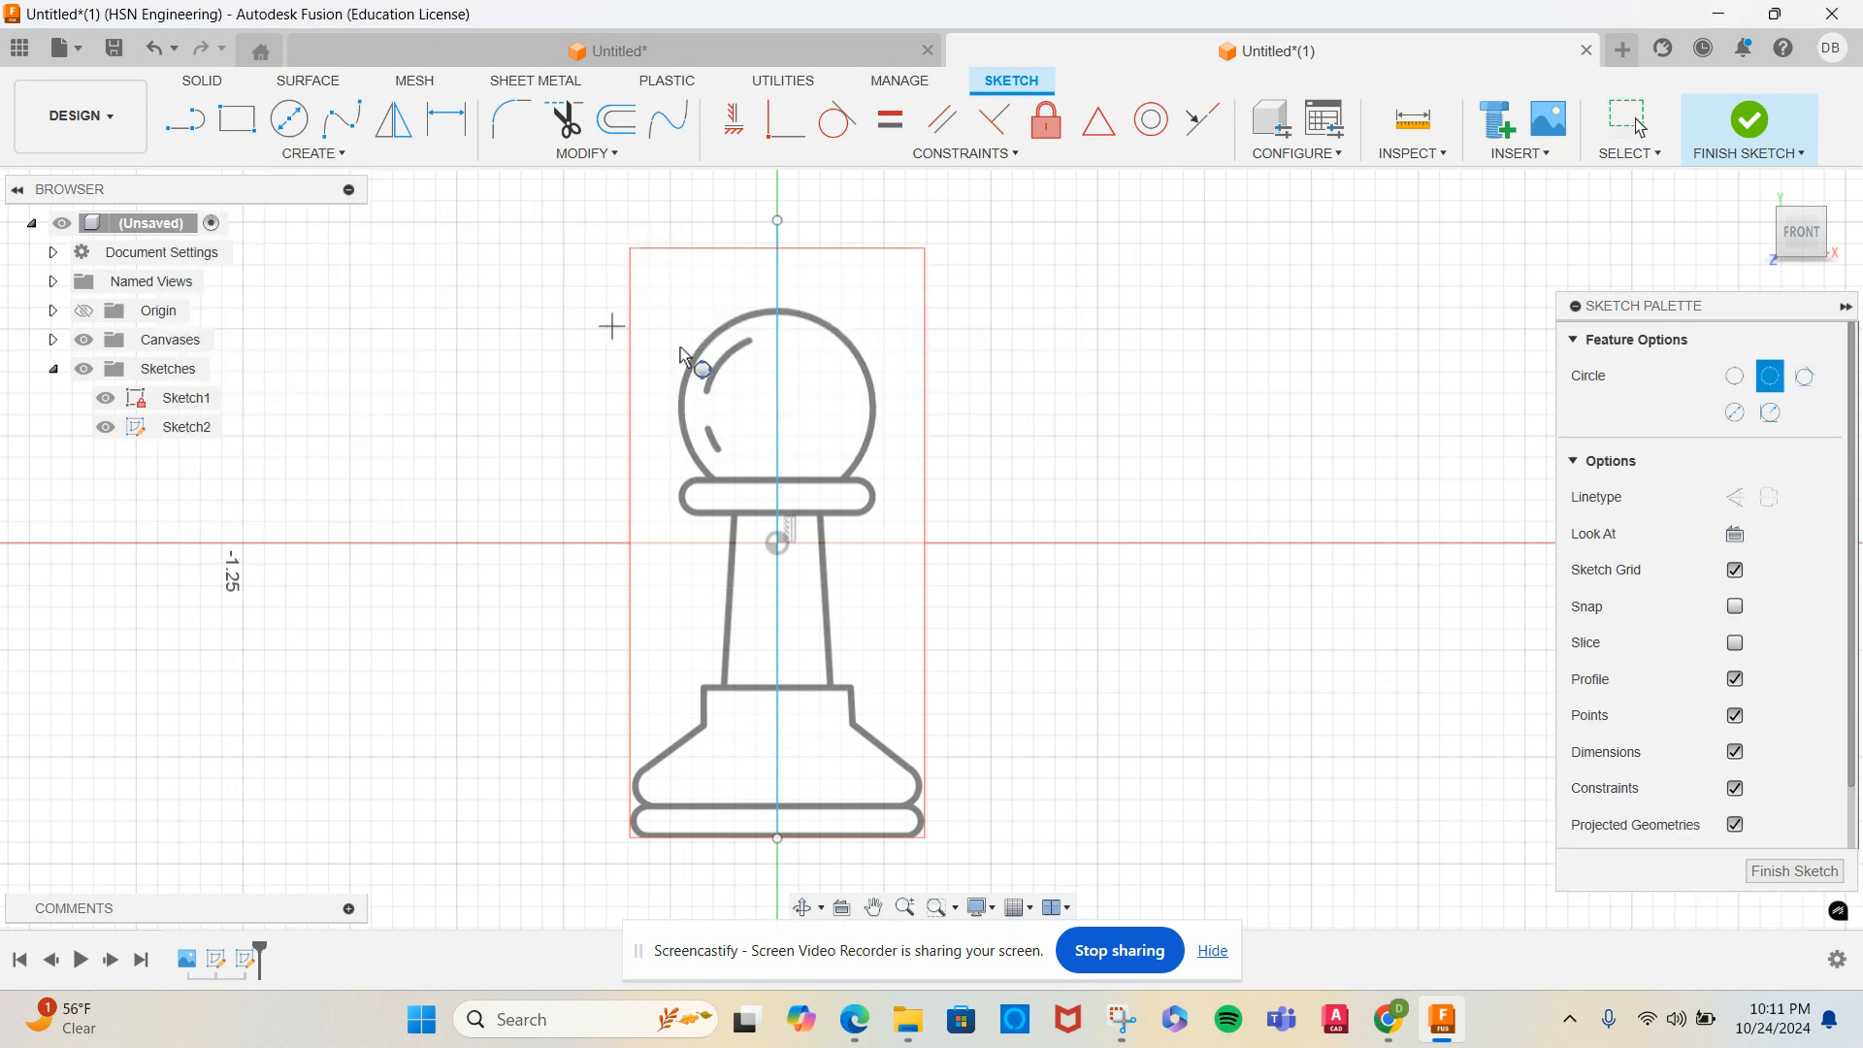
{"action": "scroll", "coordinate": [830, 369], "scroll_direction": "up", "scroll_amount": 3}
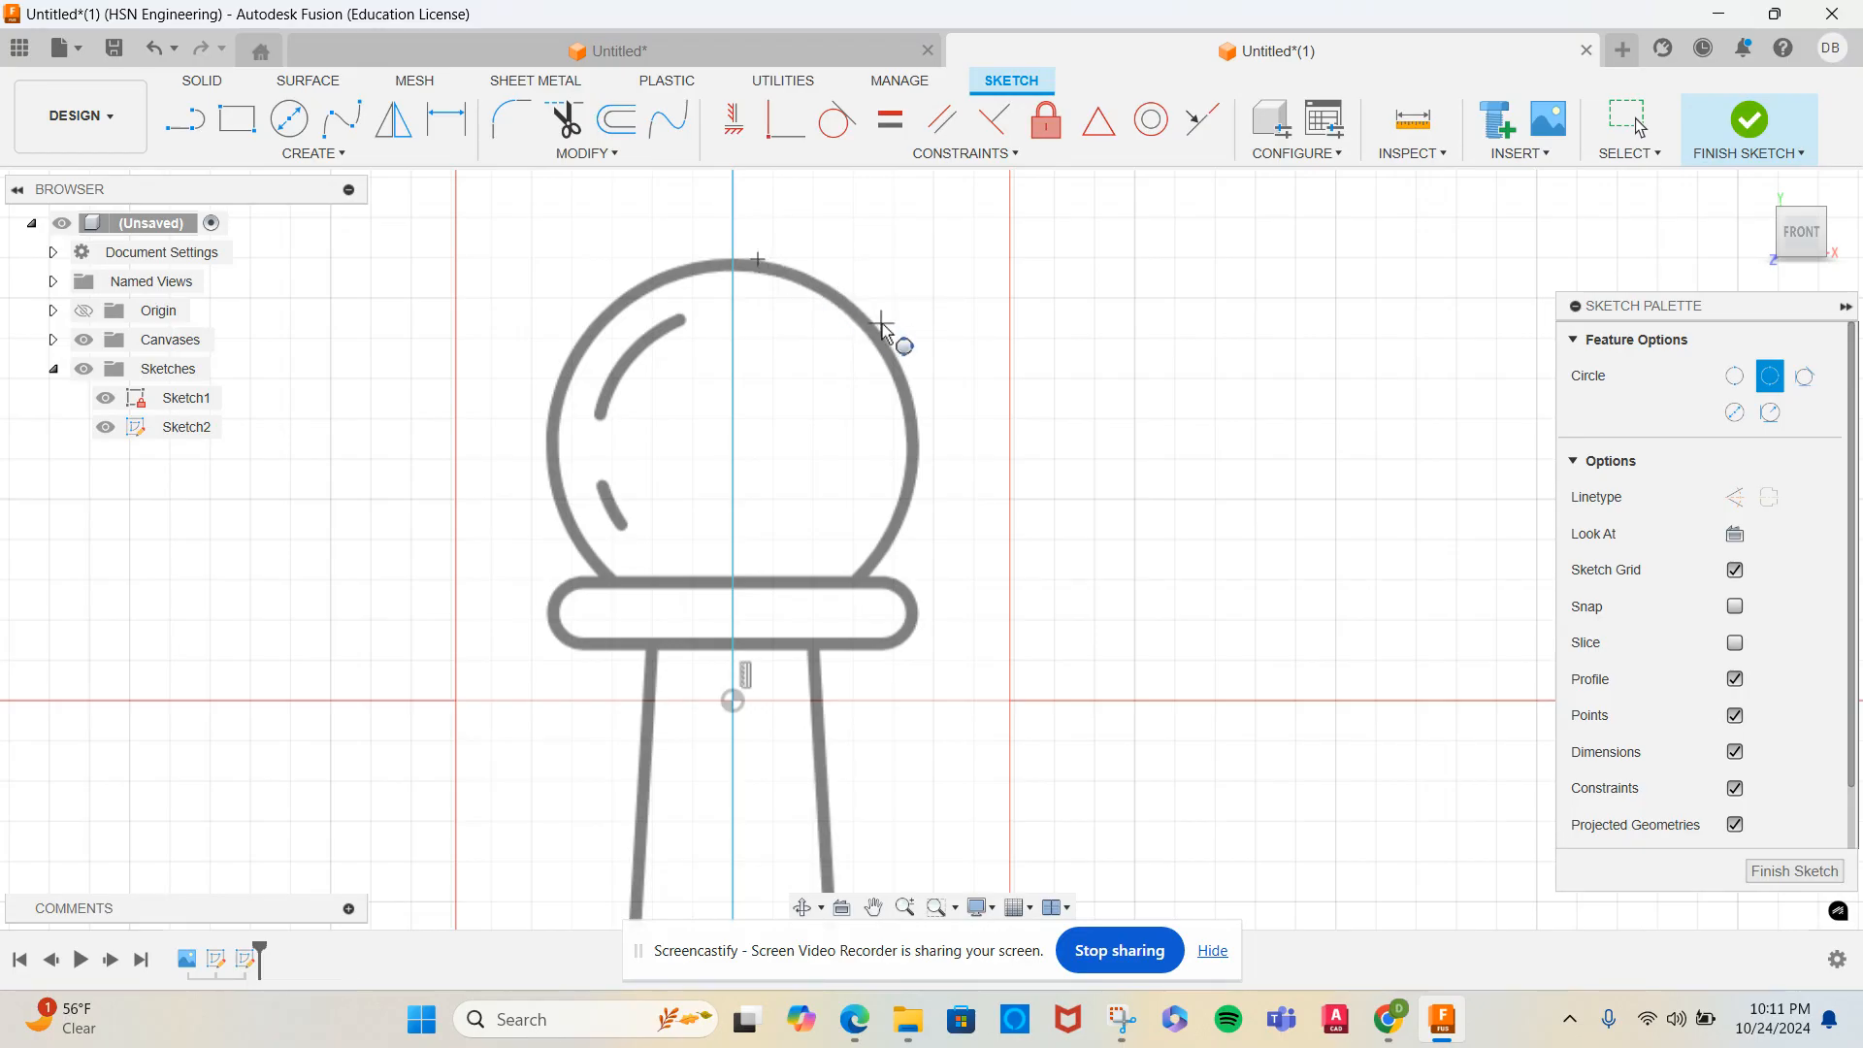
{"action": "scroll", "coordinate": [887, 359], "scroll_direction": "up", "scroll_amount": 3}
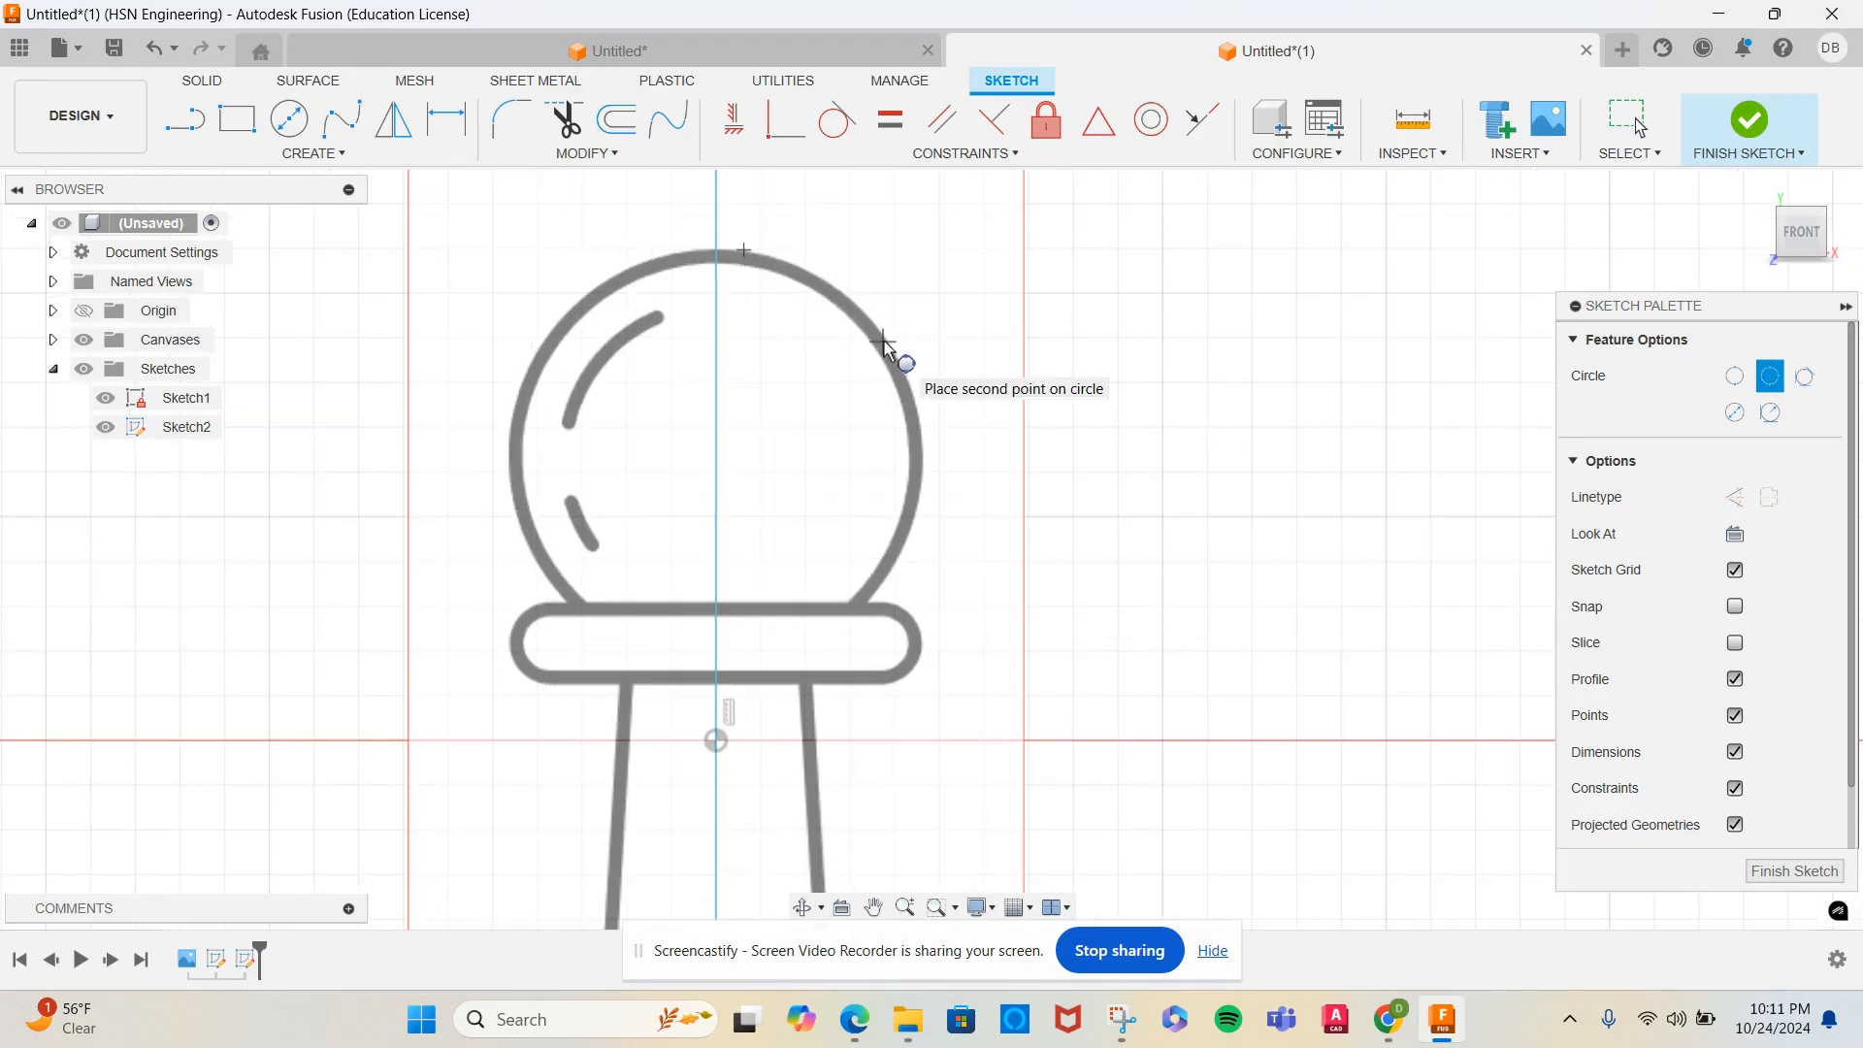
{"action": "left_click", "coordinate": [894, 372]}
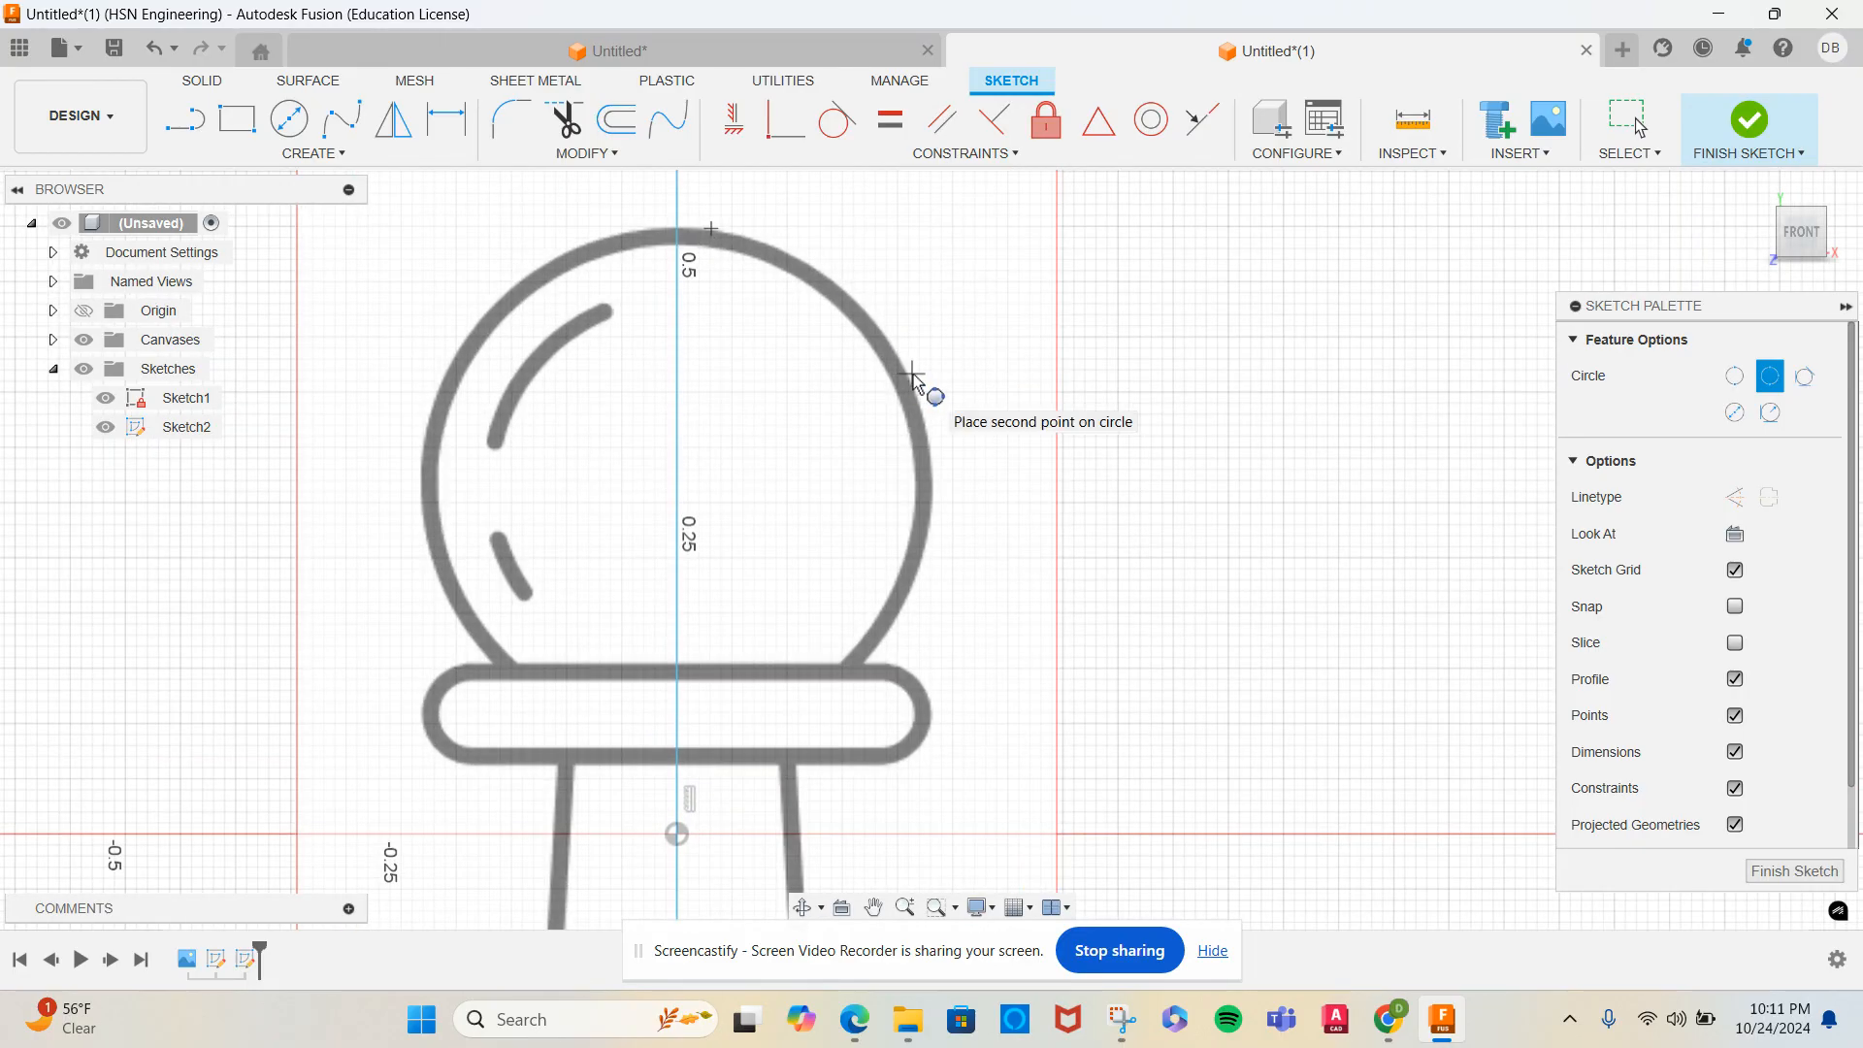
{"action": "left_click", "coordinate": [910, 377]}
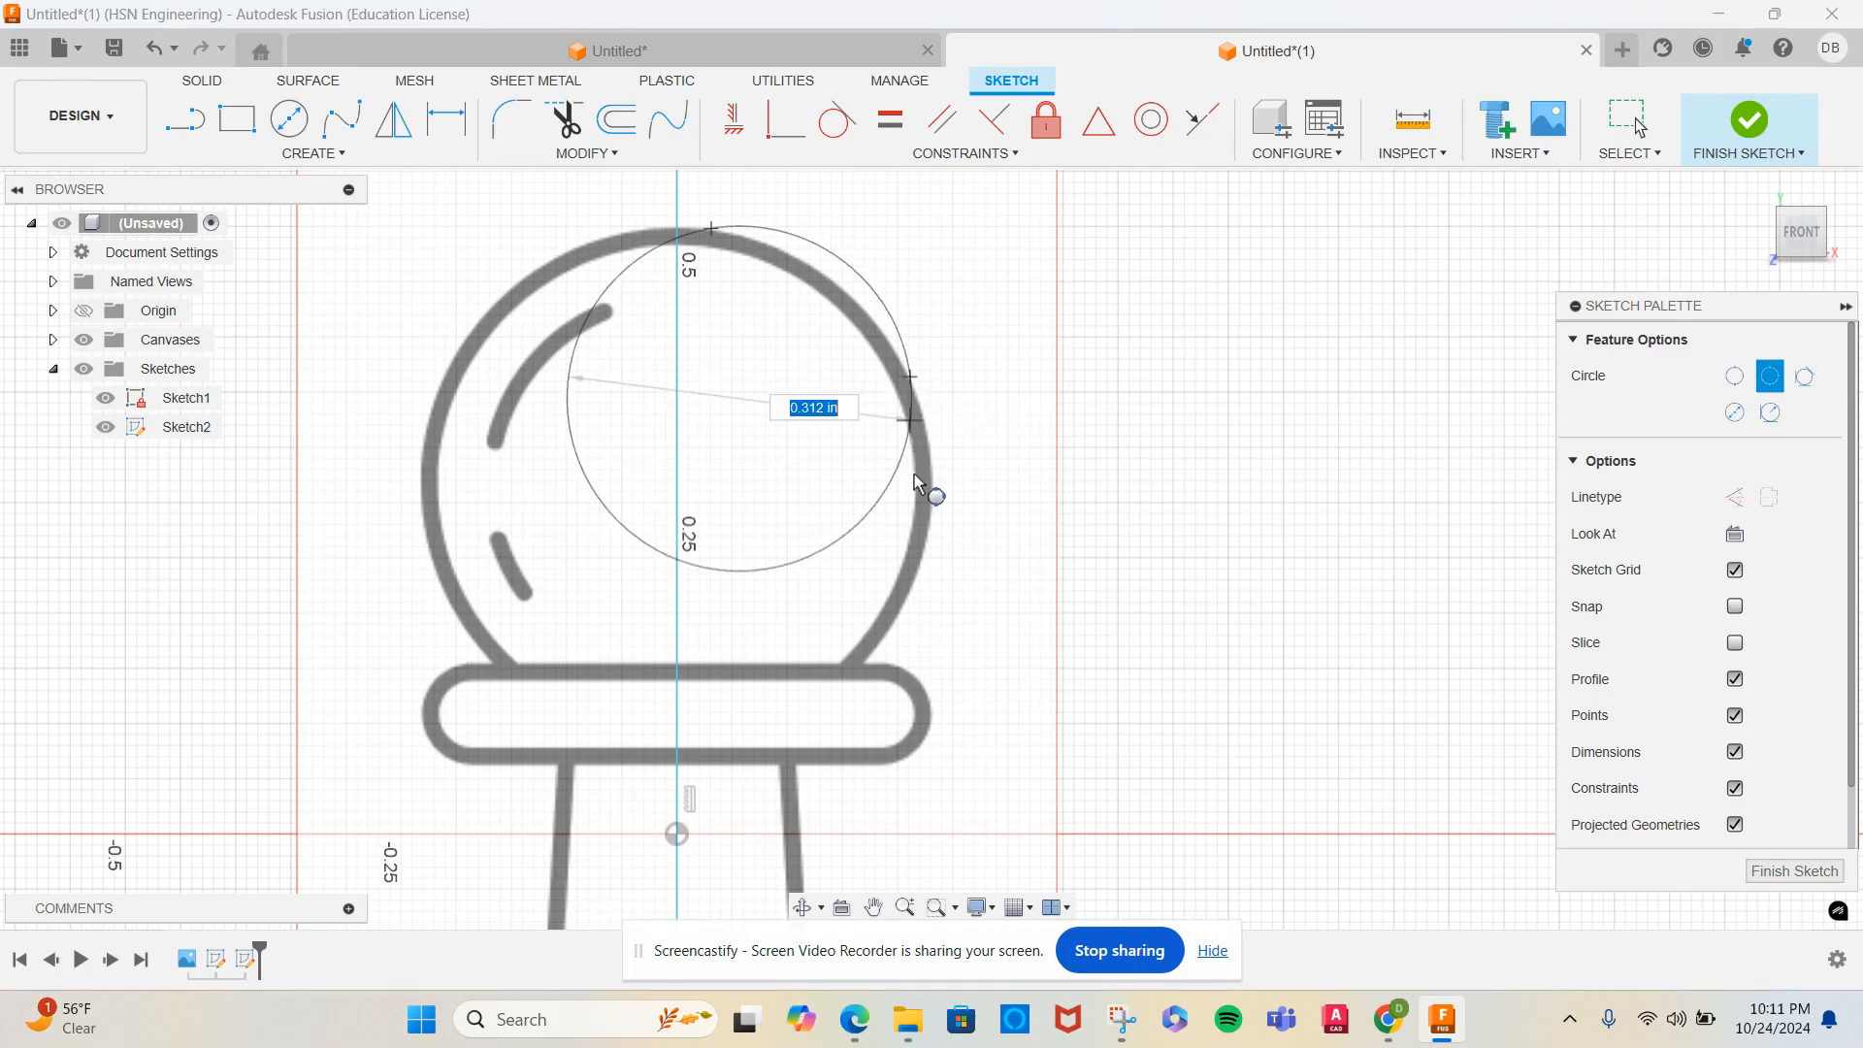
{"action": "left_click", "coordinate": [918, 568]}
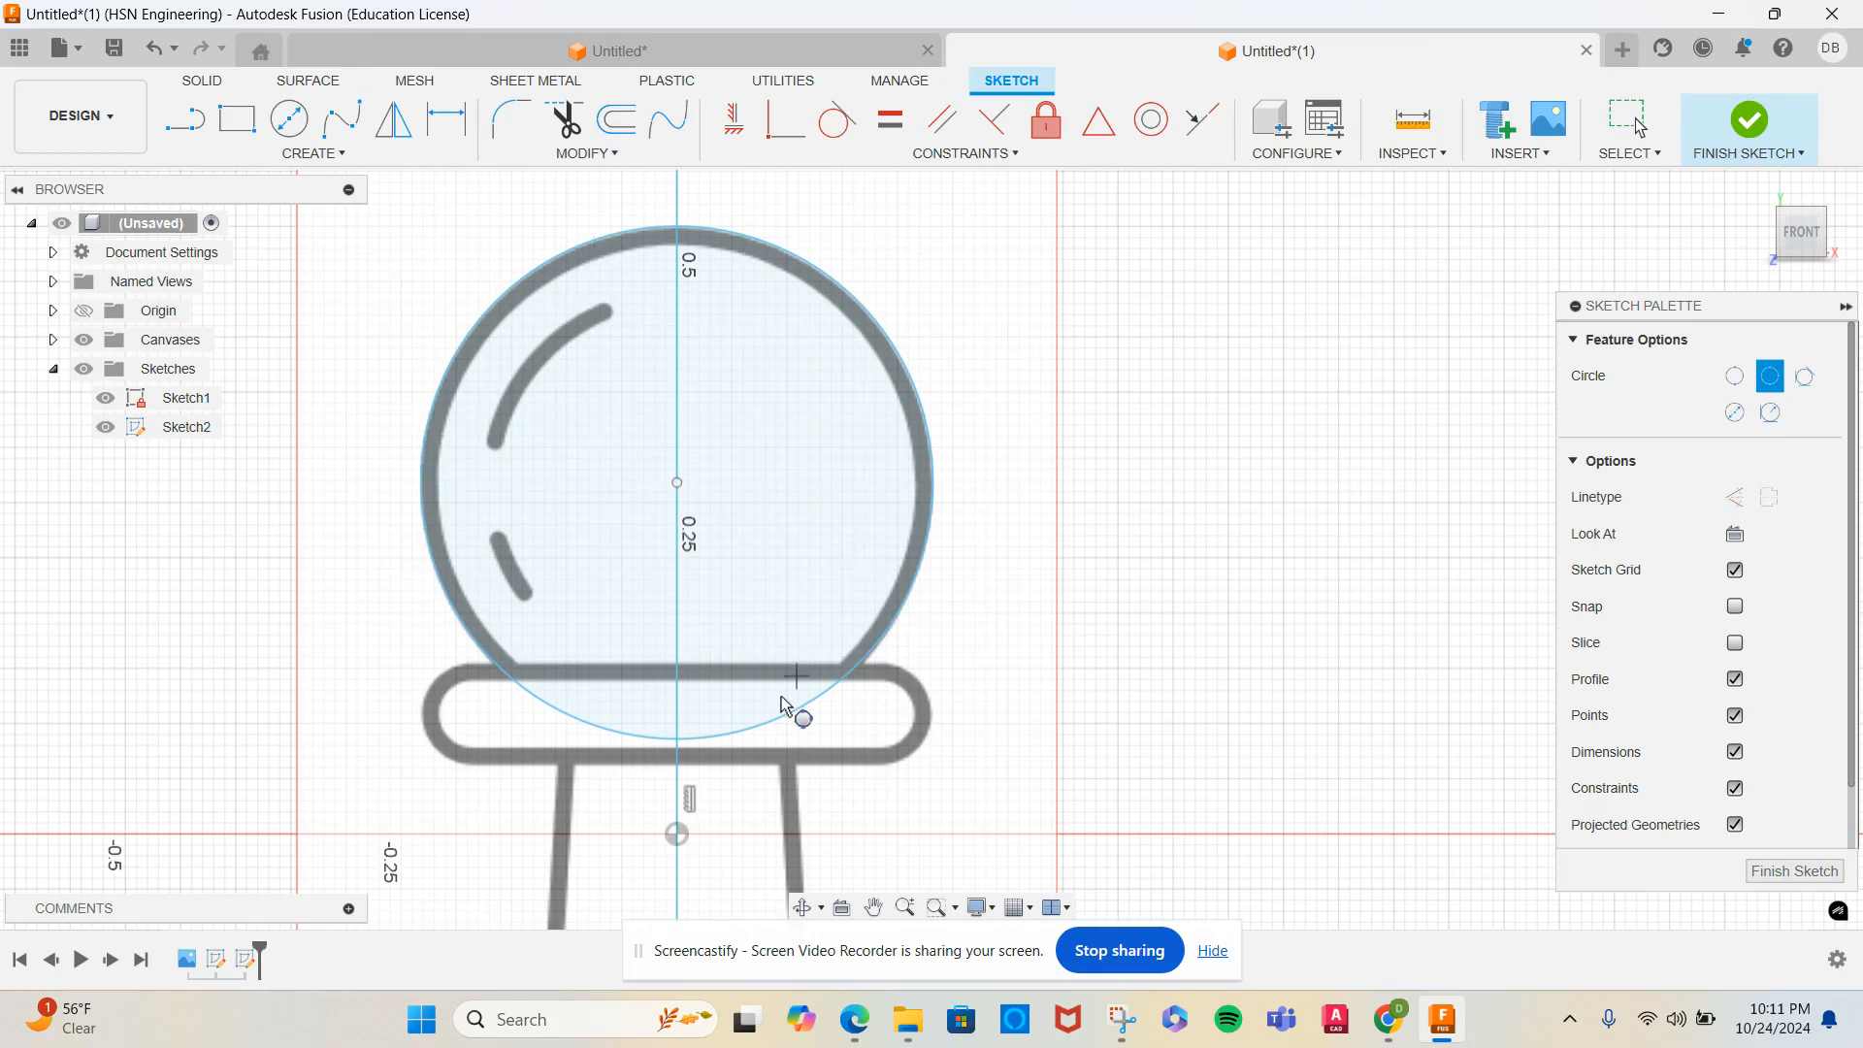
Draw a three-point circle about 0.092 in in diameter around the rounded right end of the pawn's collar
{"action": "scroll", "coordinate": [791, 707], "scroll_direction": "up", "scroll_amount": 3}
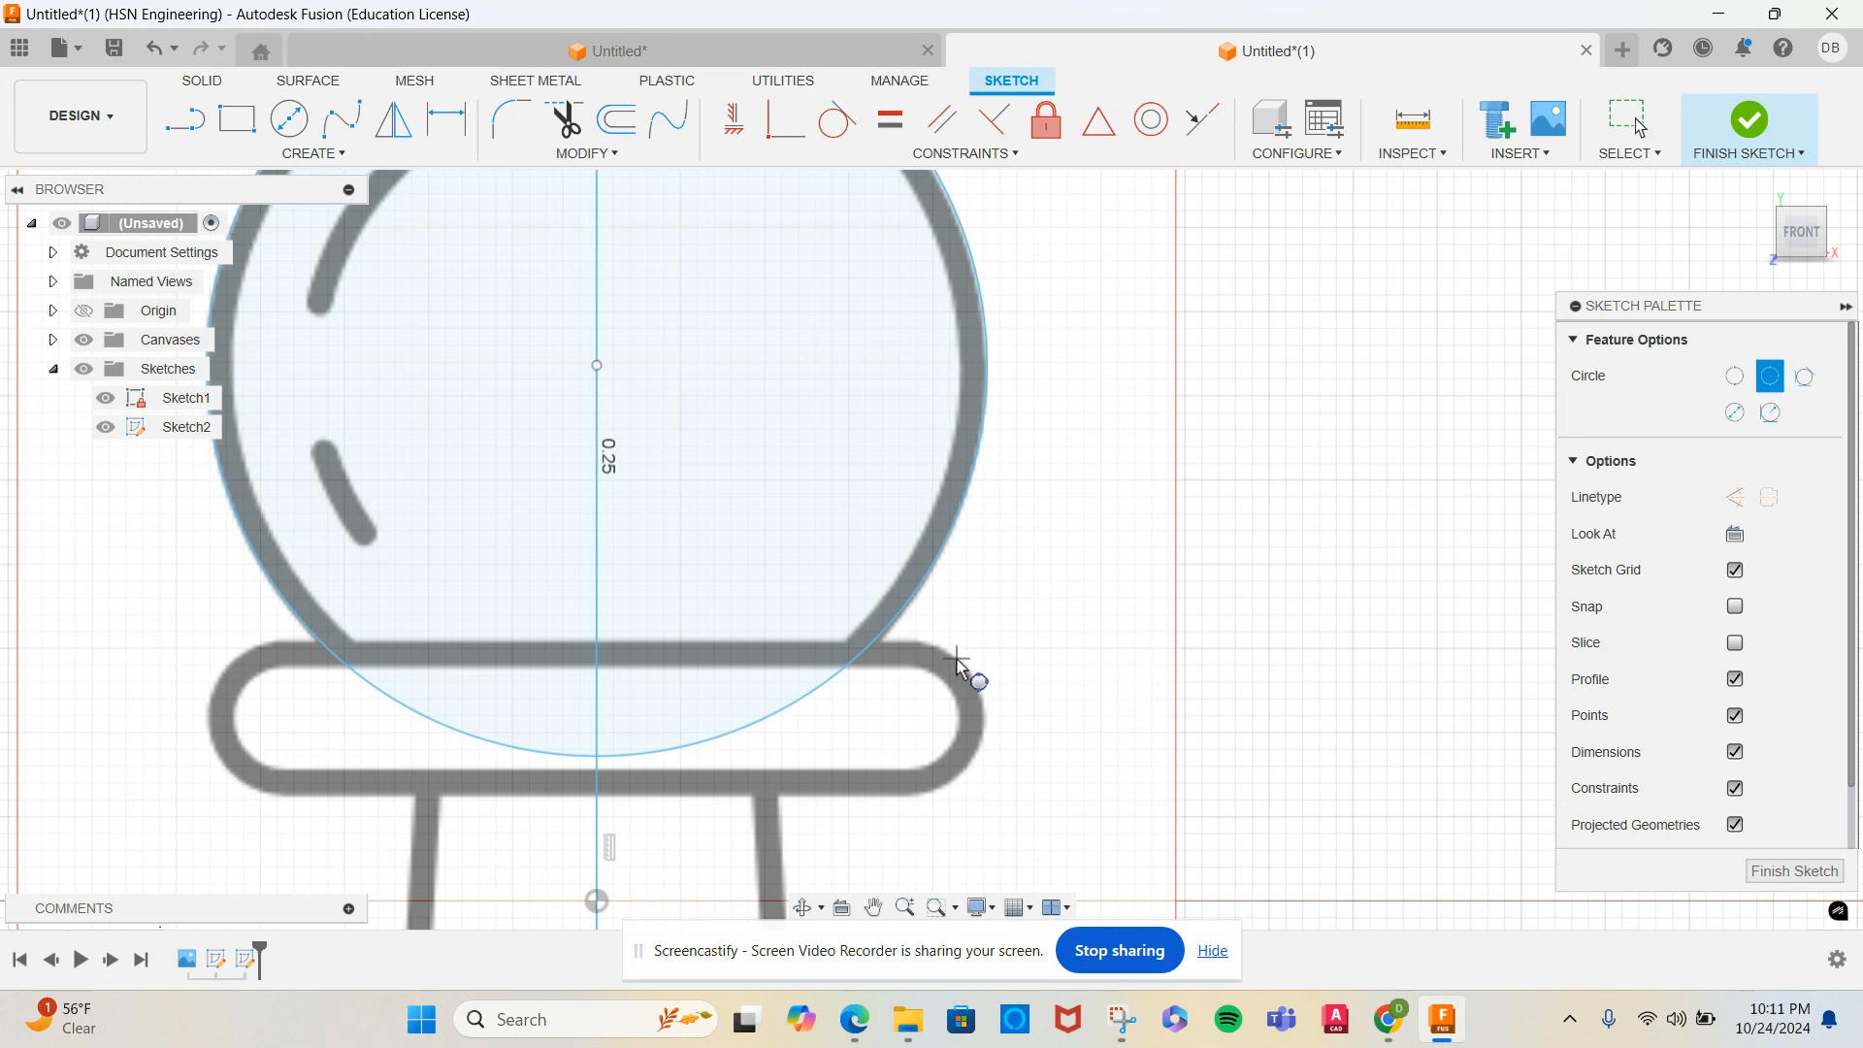
{"action": "left_click", "coordinate": [983, 724]}
{"action": "left_click", "coordinate": [985, 740]}
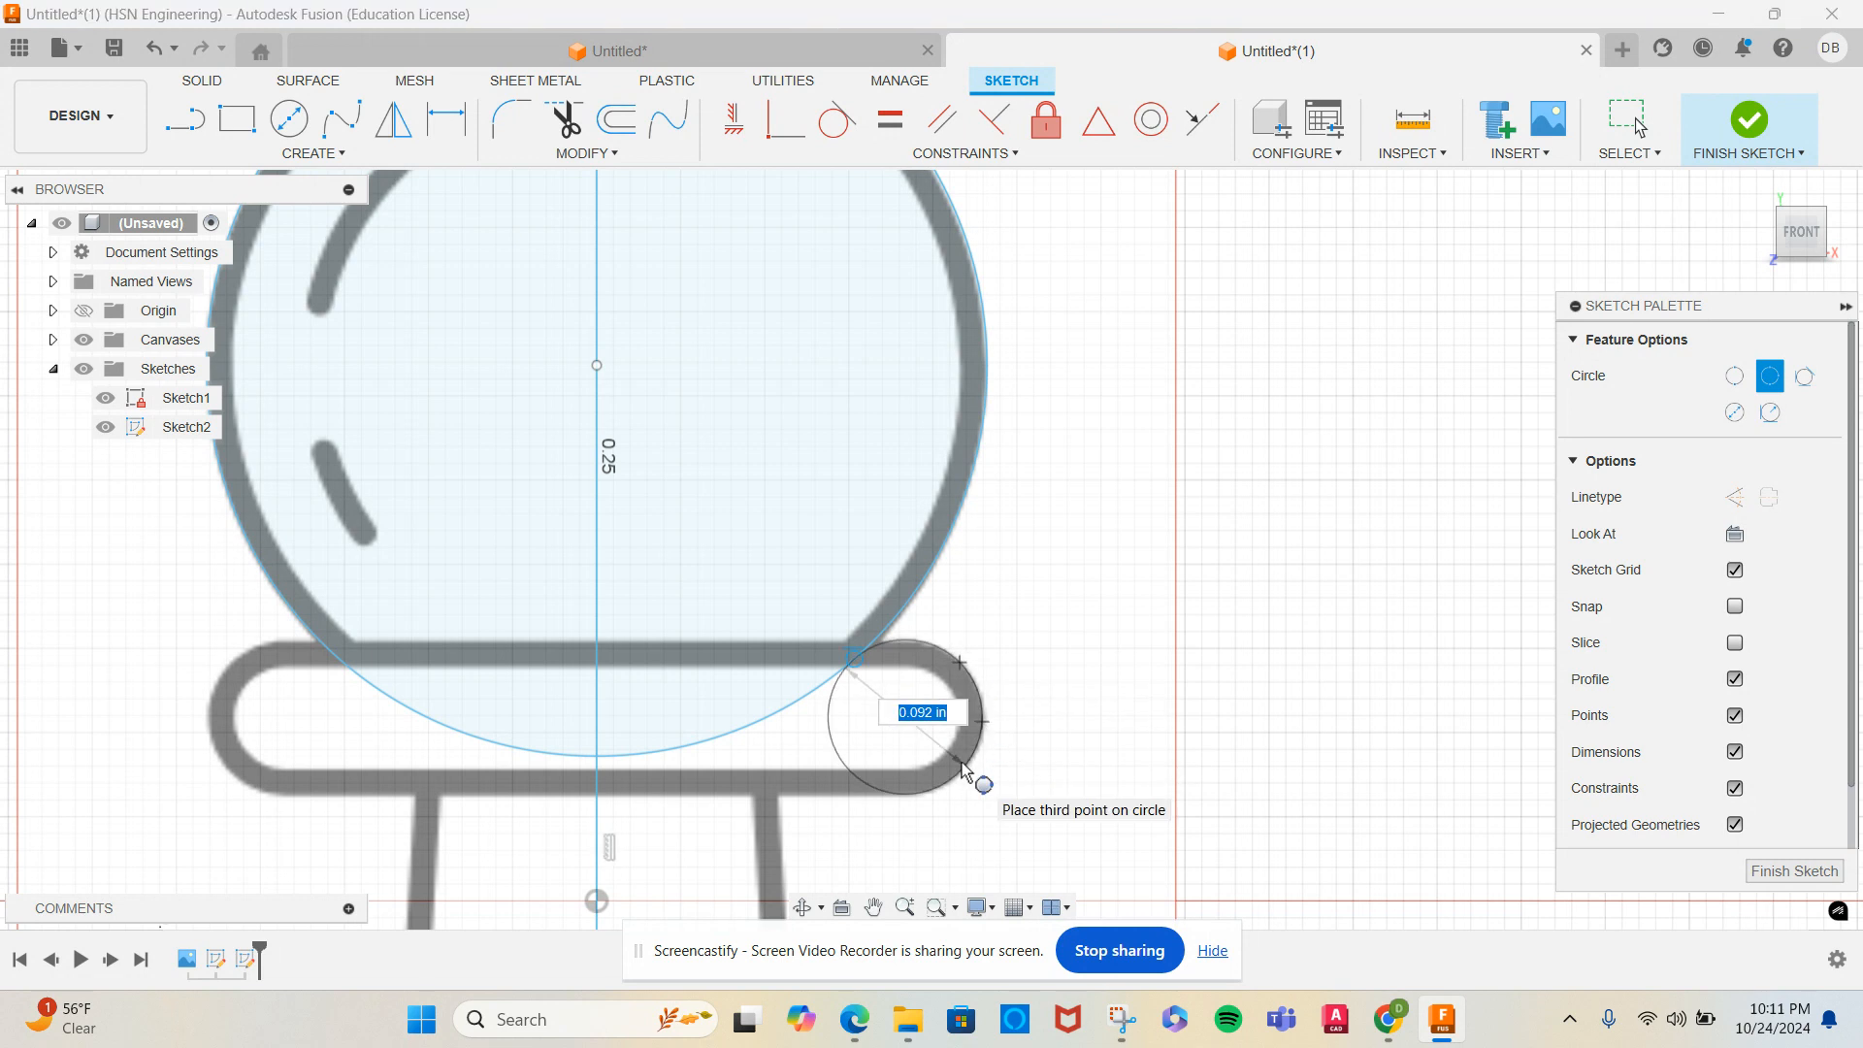
{"action": "left_click", "coordinate": [968, 773]}
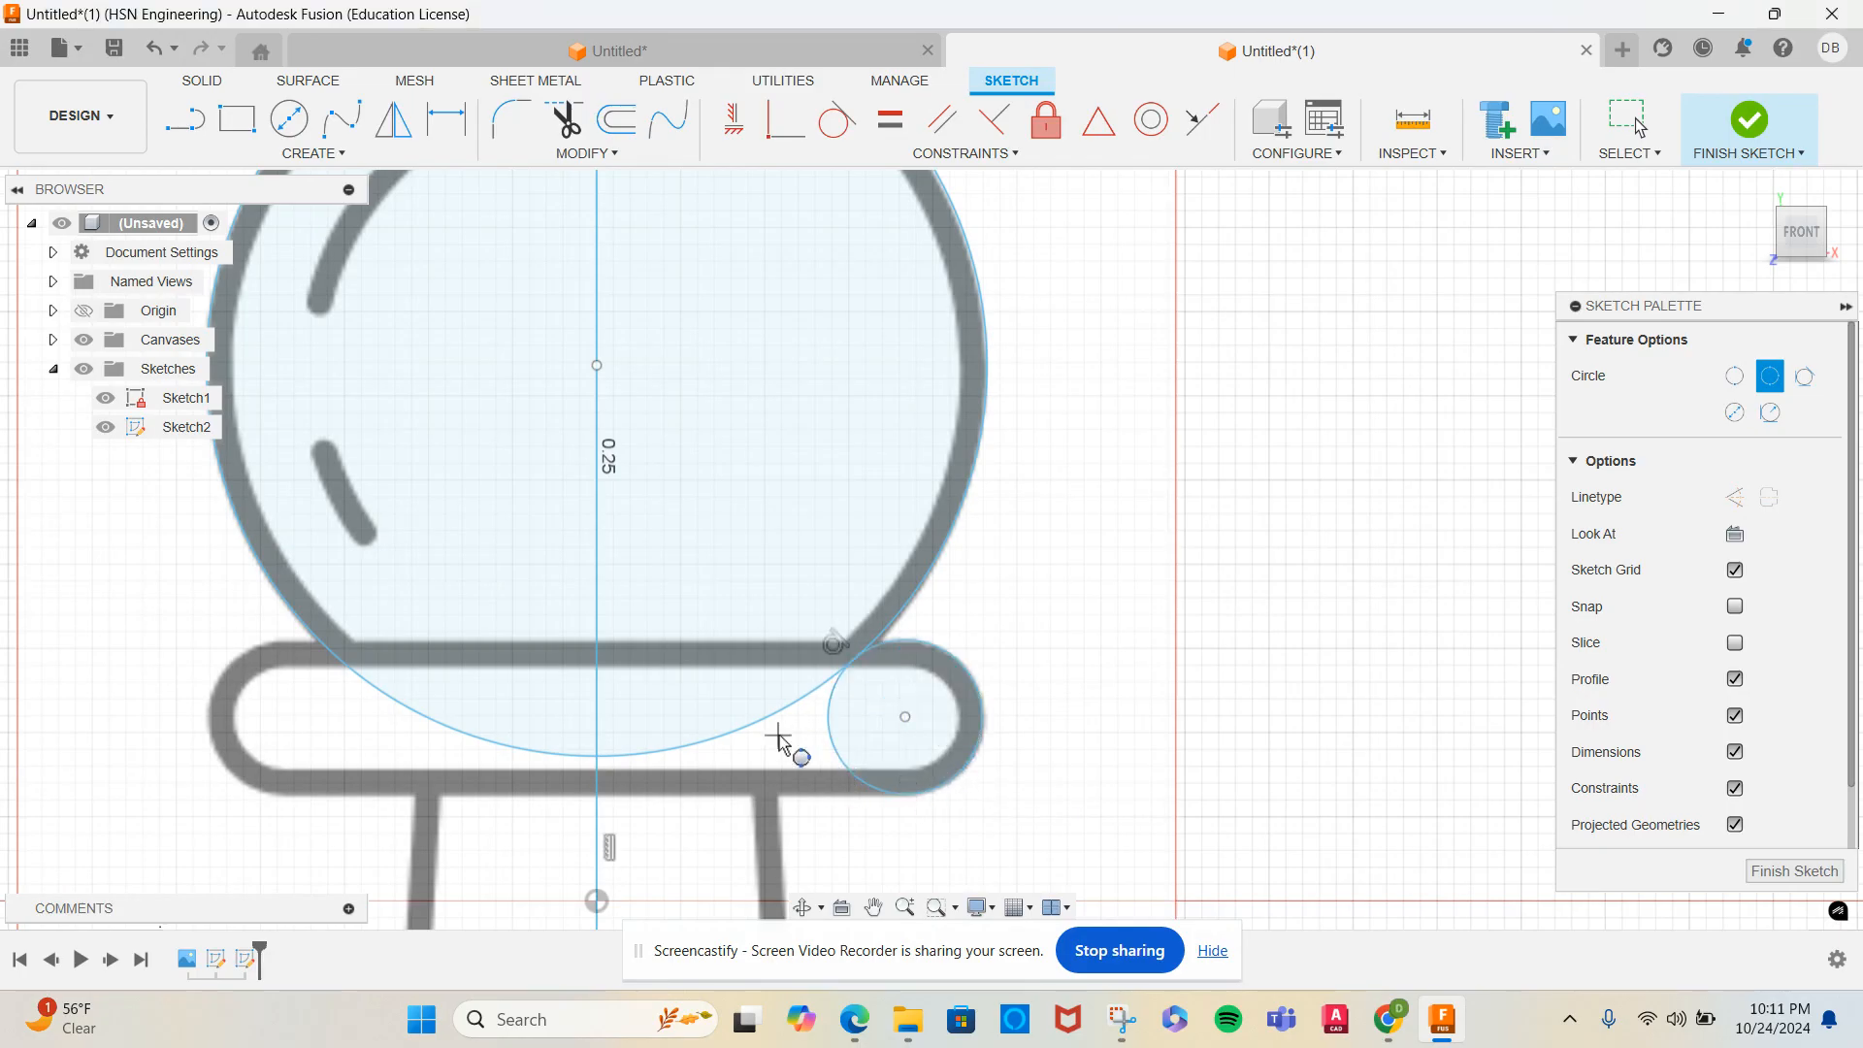
{"action": "key", "text": "Escape"}
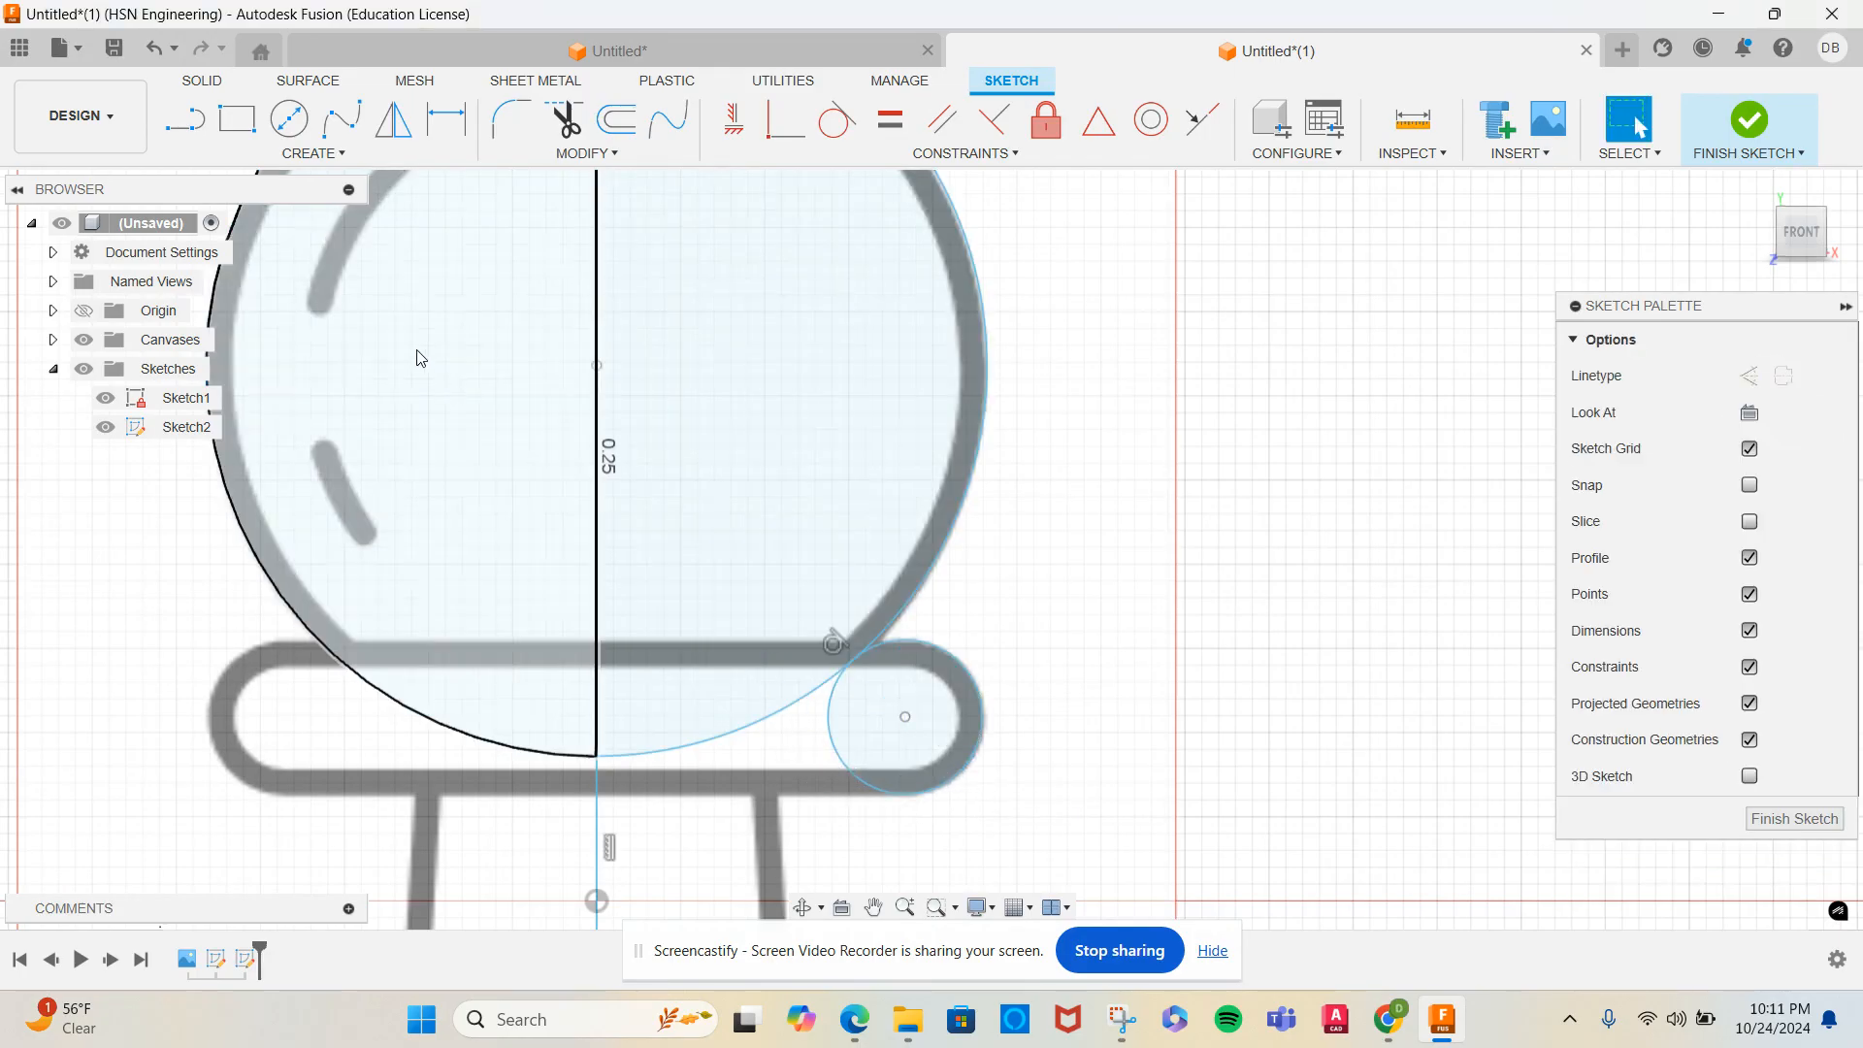
Draw a line about 0.019 in long from the top of the small collar circle to the head circle
{"action": "left_click", "coordinate": [180, 120]}
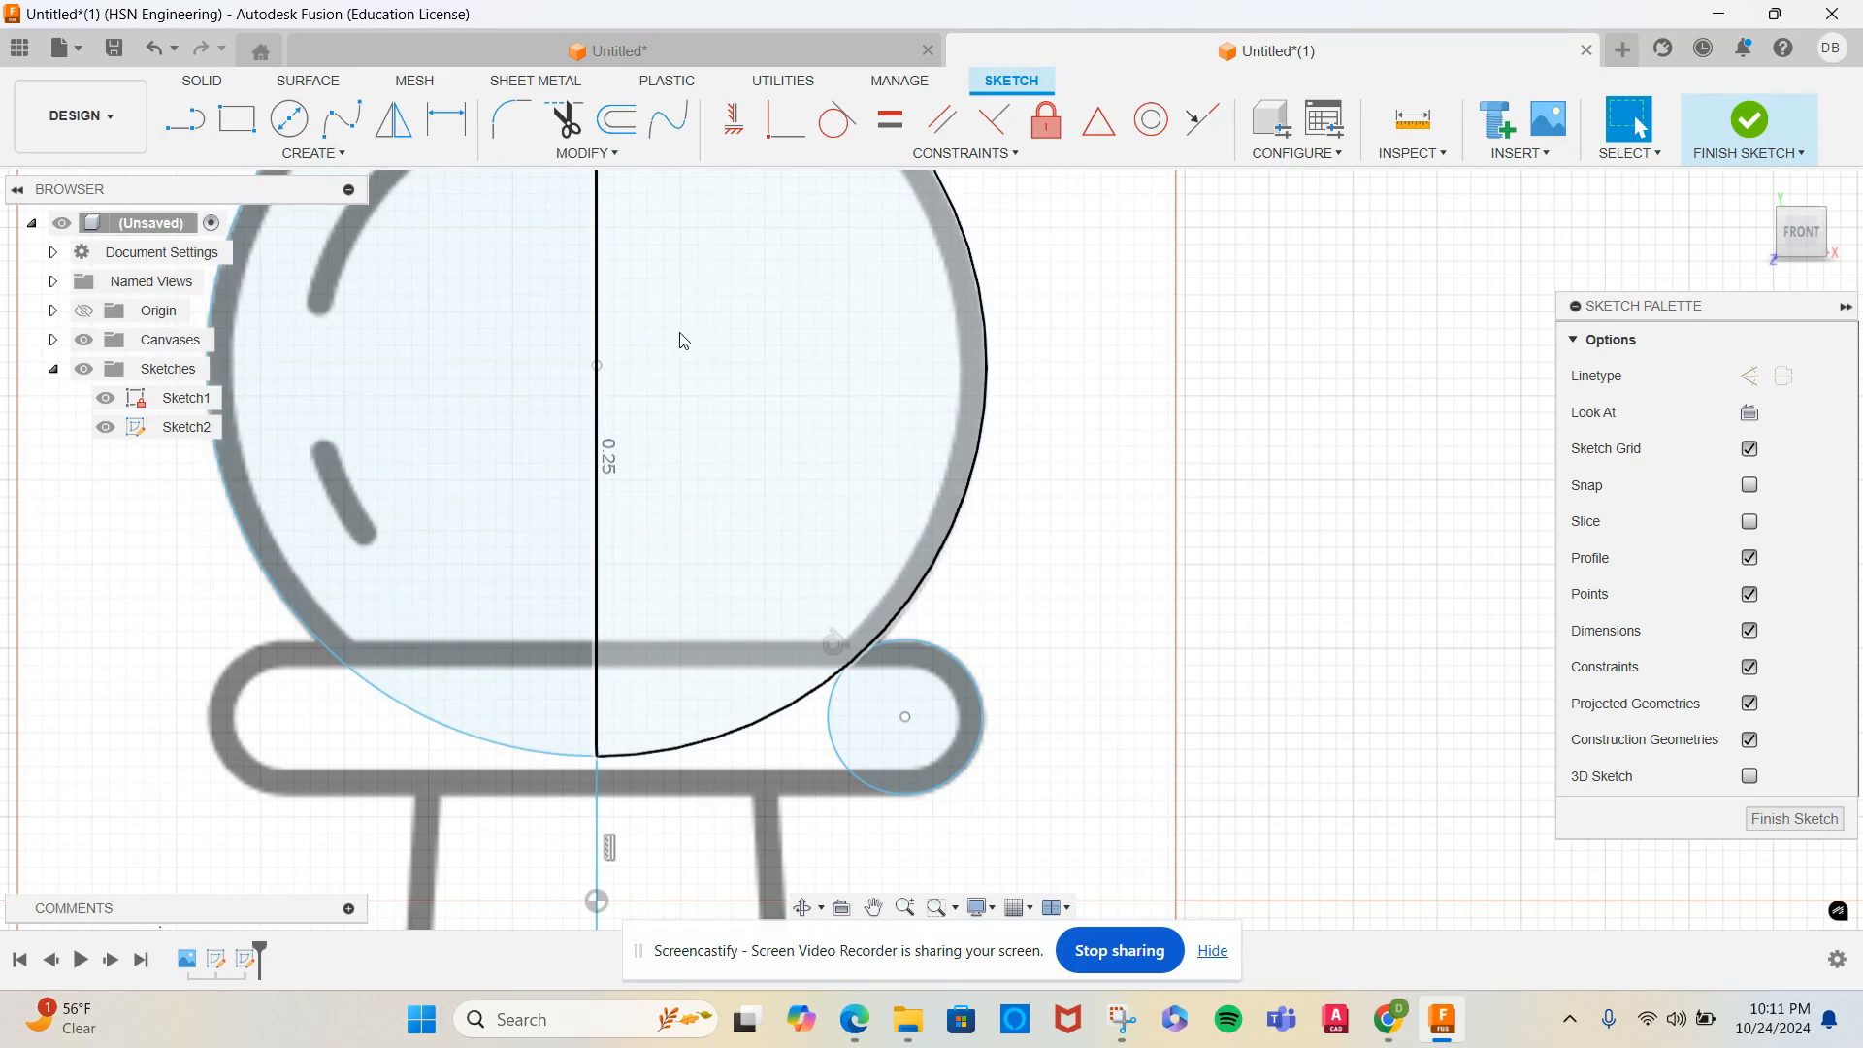
{"action": "left_click", "coordinate": [184, 120]}
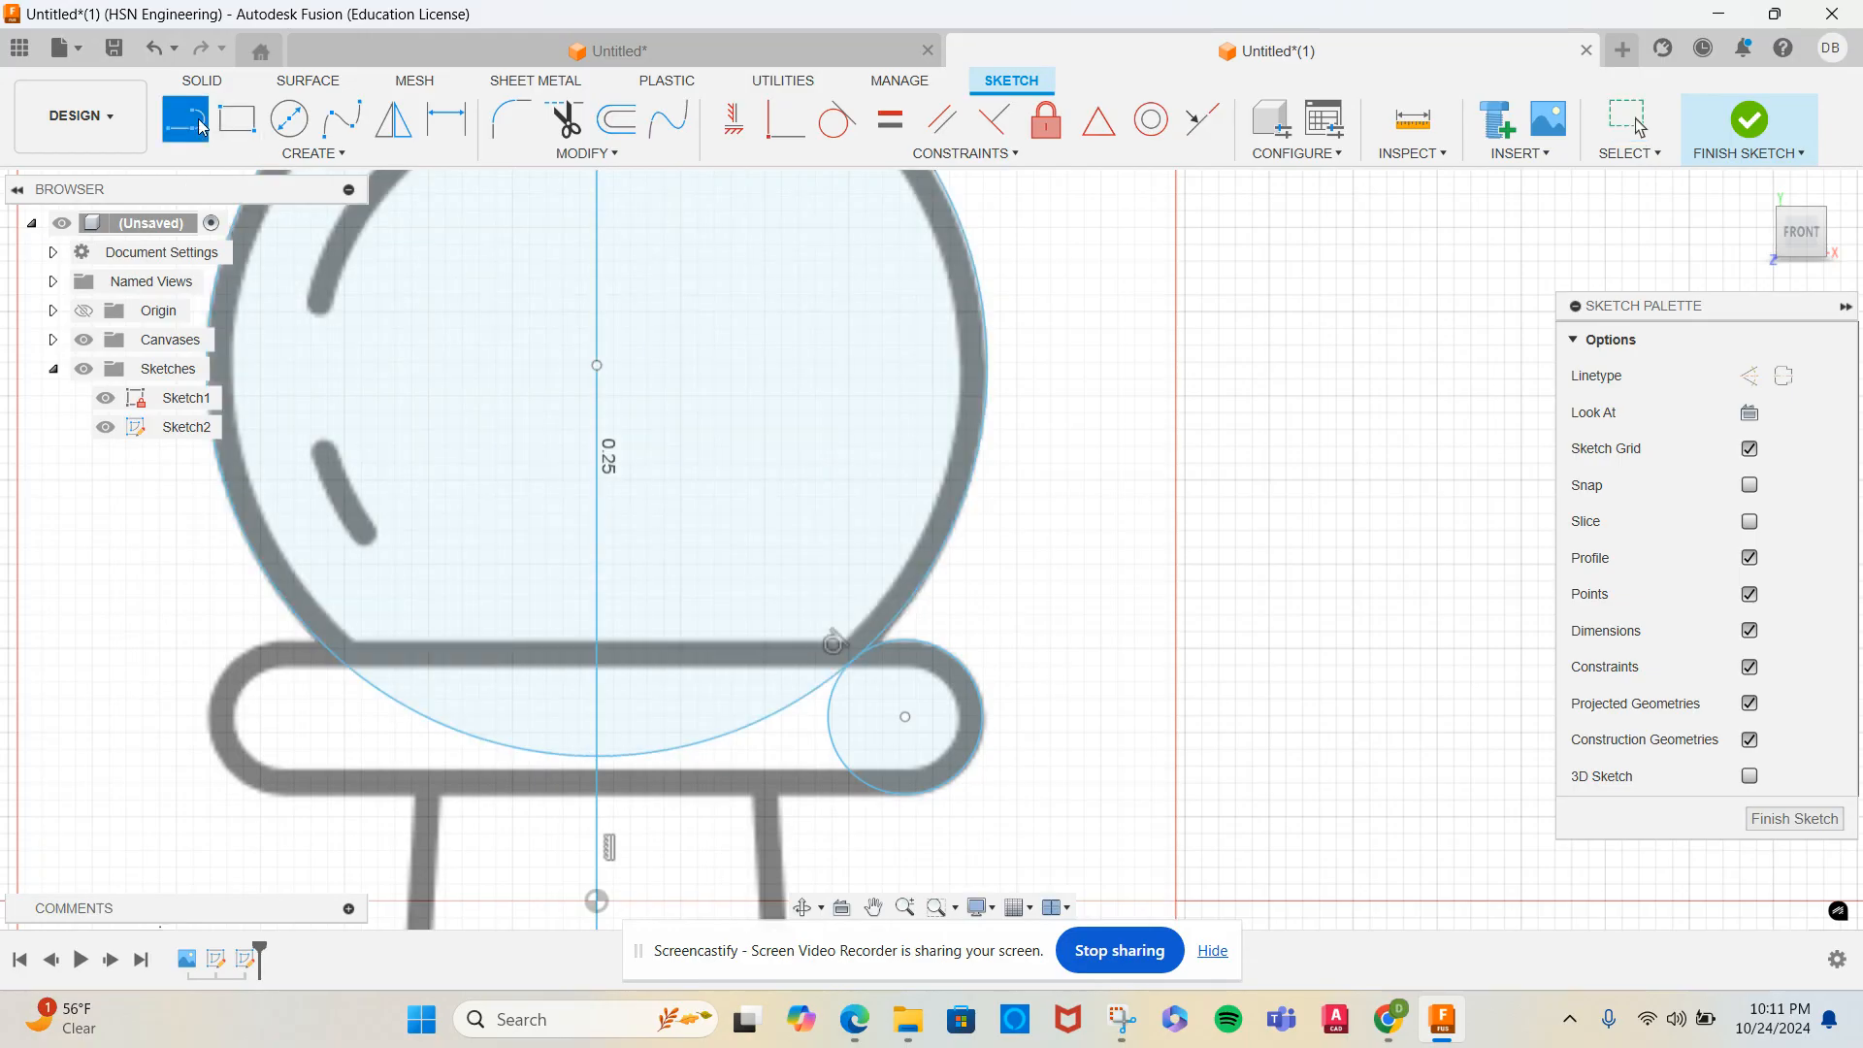
{"action": "scroll", "coordinate": [888, 637], "scroll_direction": "up", "scroll_amount": 5}
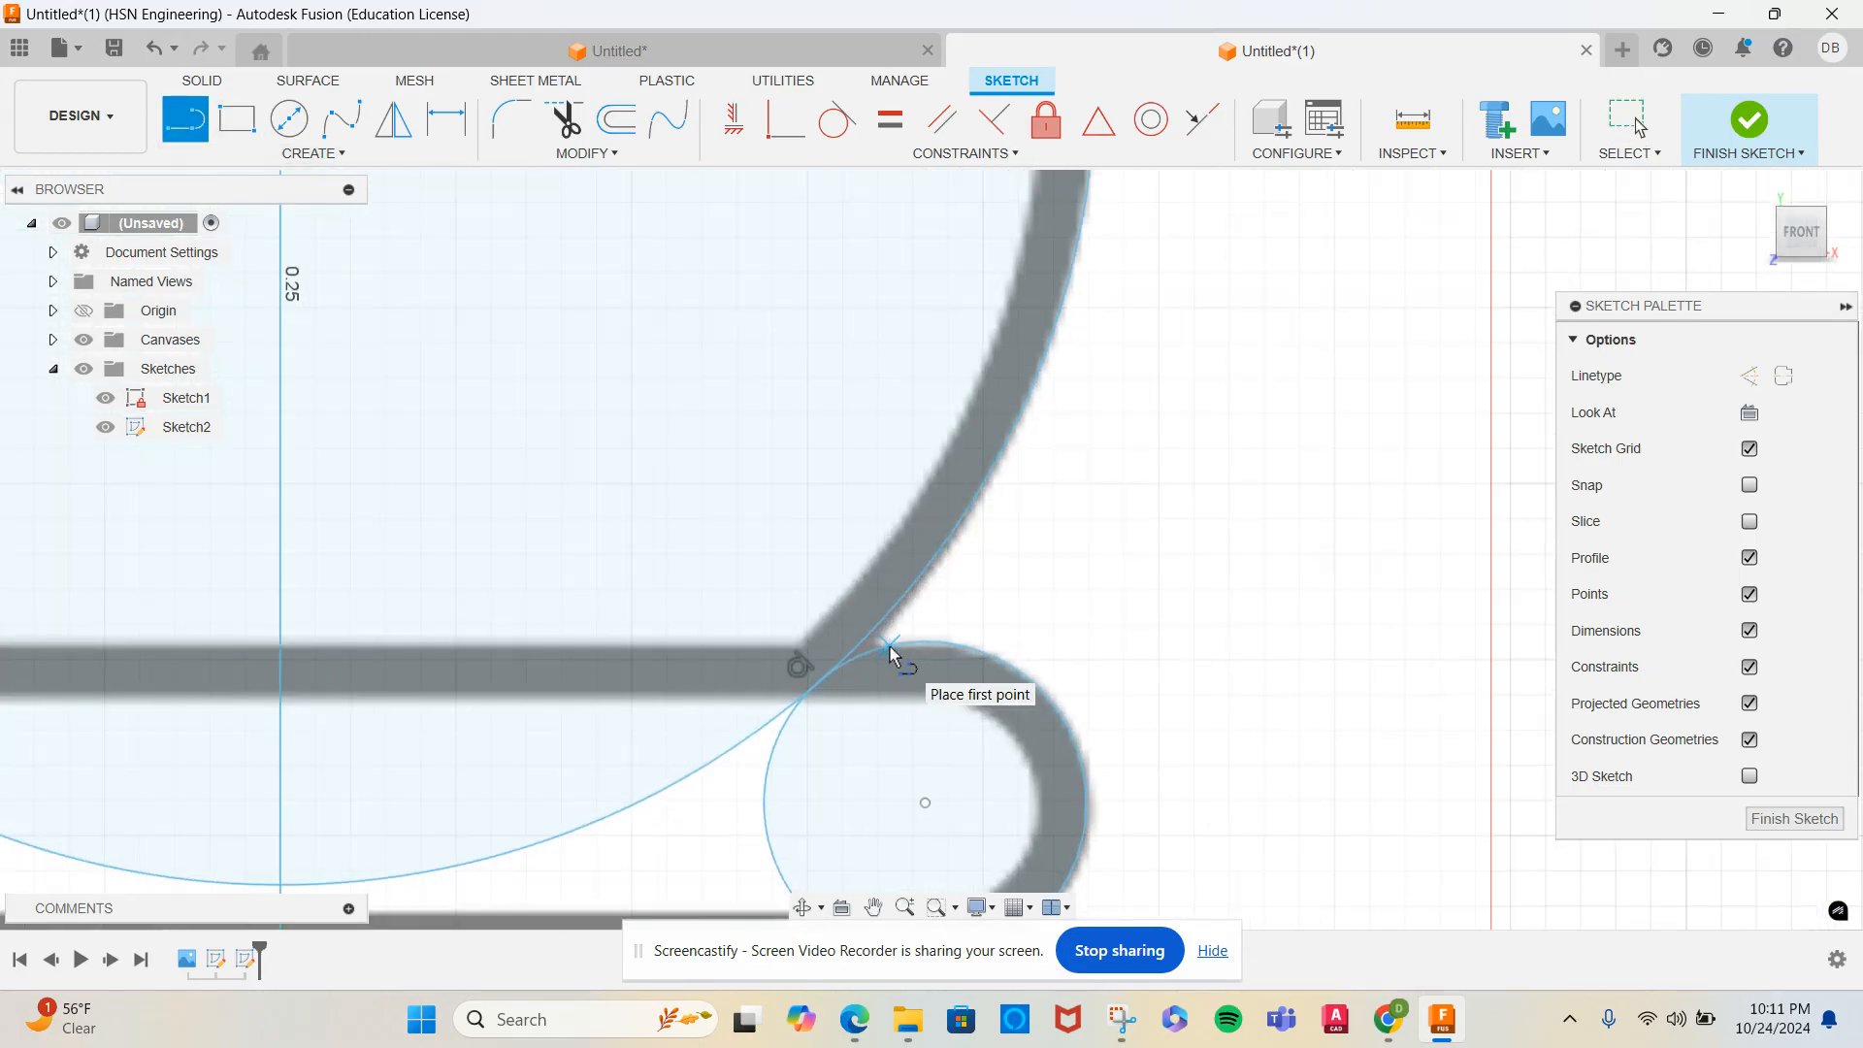
{"action": "scroll", "coordinate": [975, 640], "scroll_direction": "up", "scroll_amount": 3}
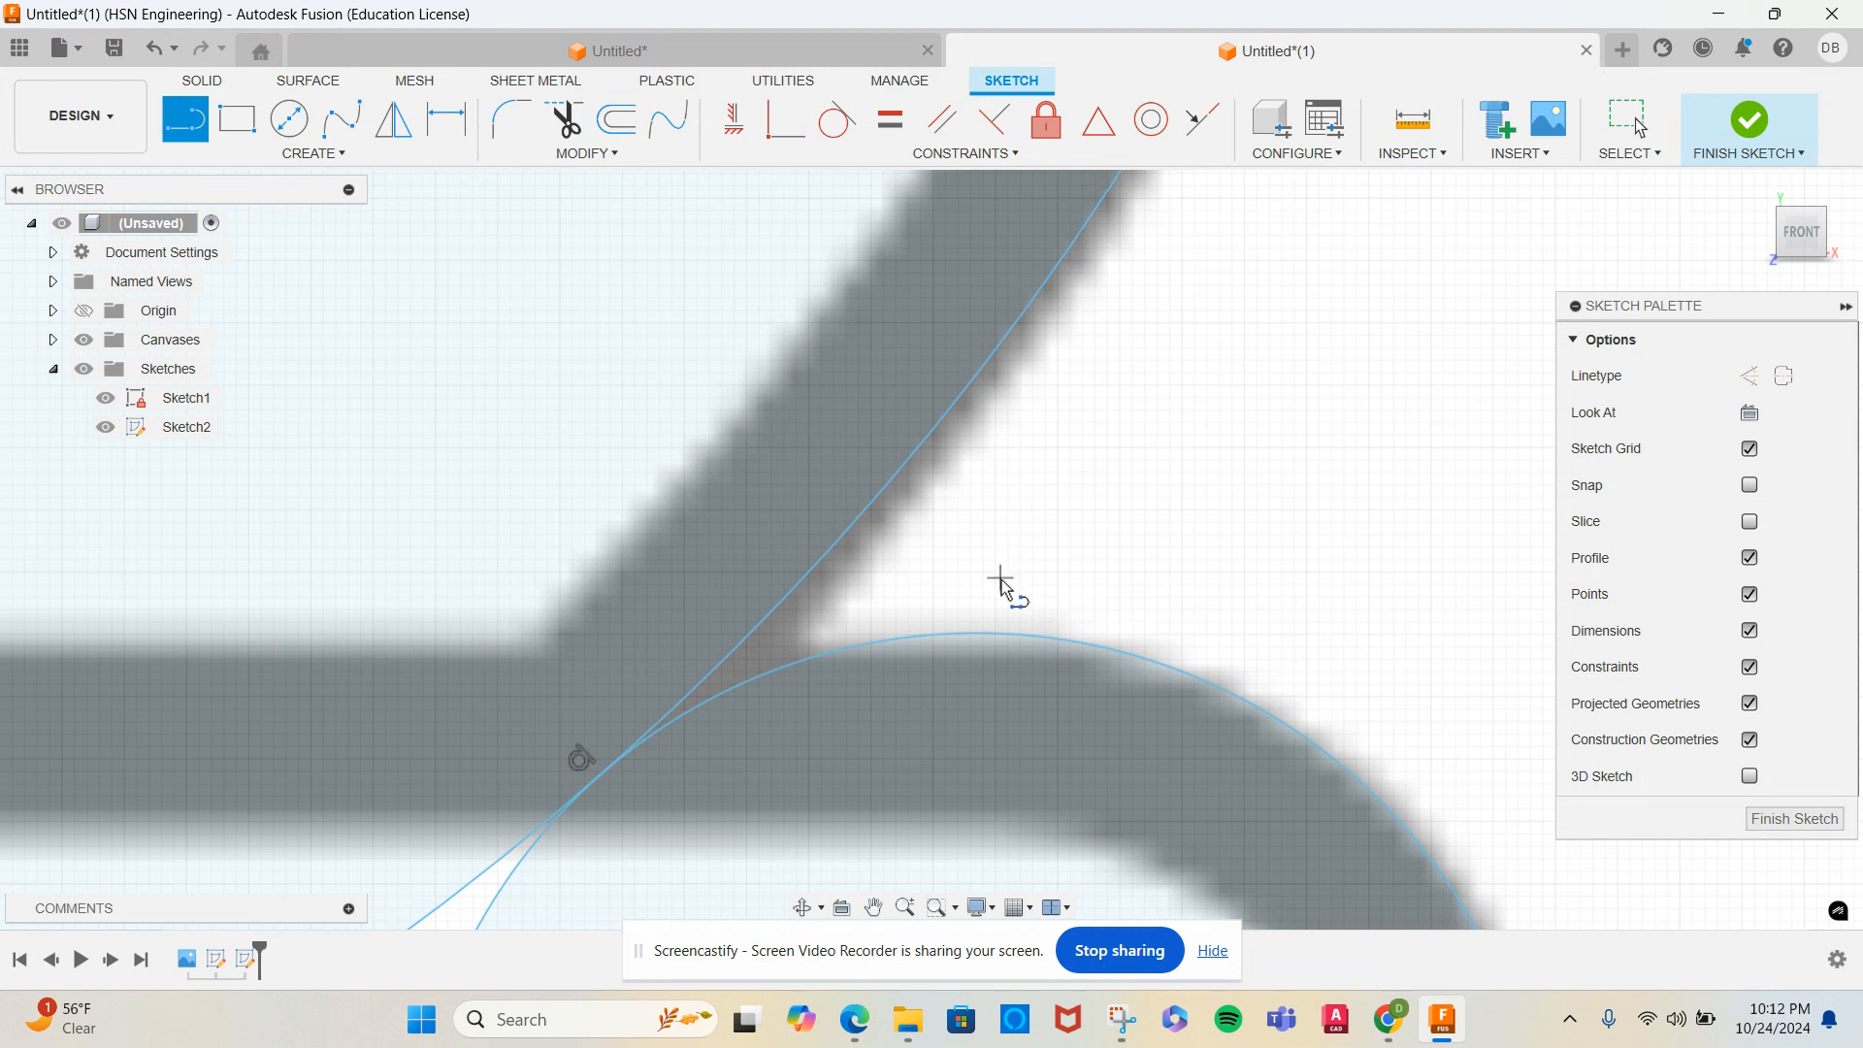
{"action": "left_click", "coordinate": [992, 633]}
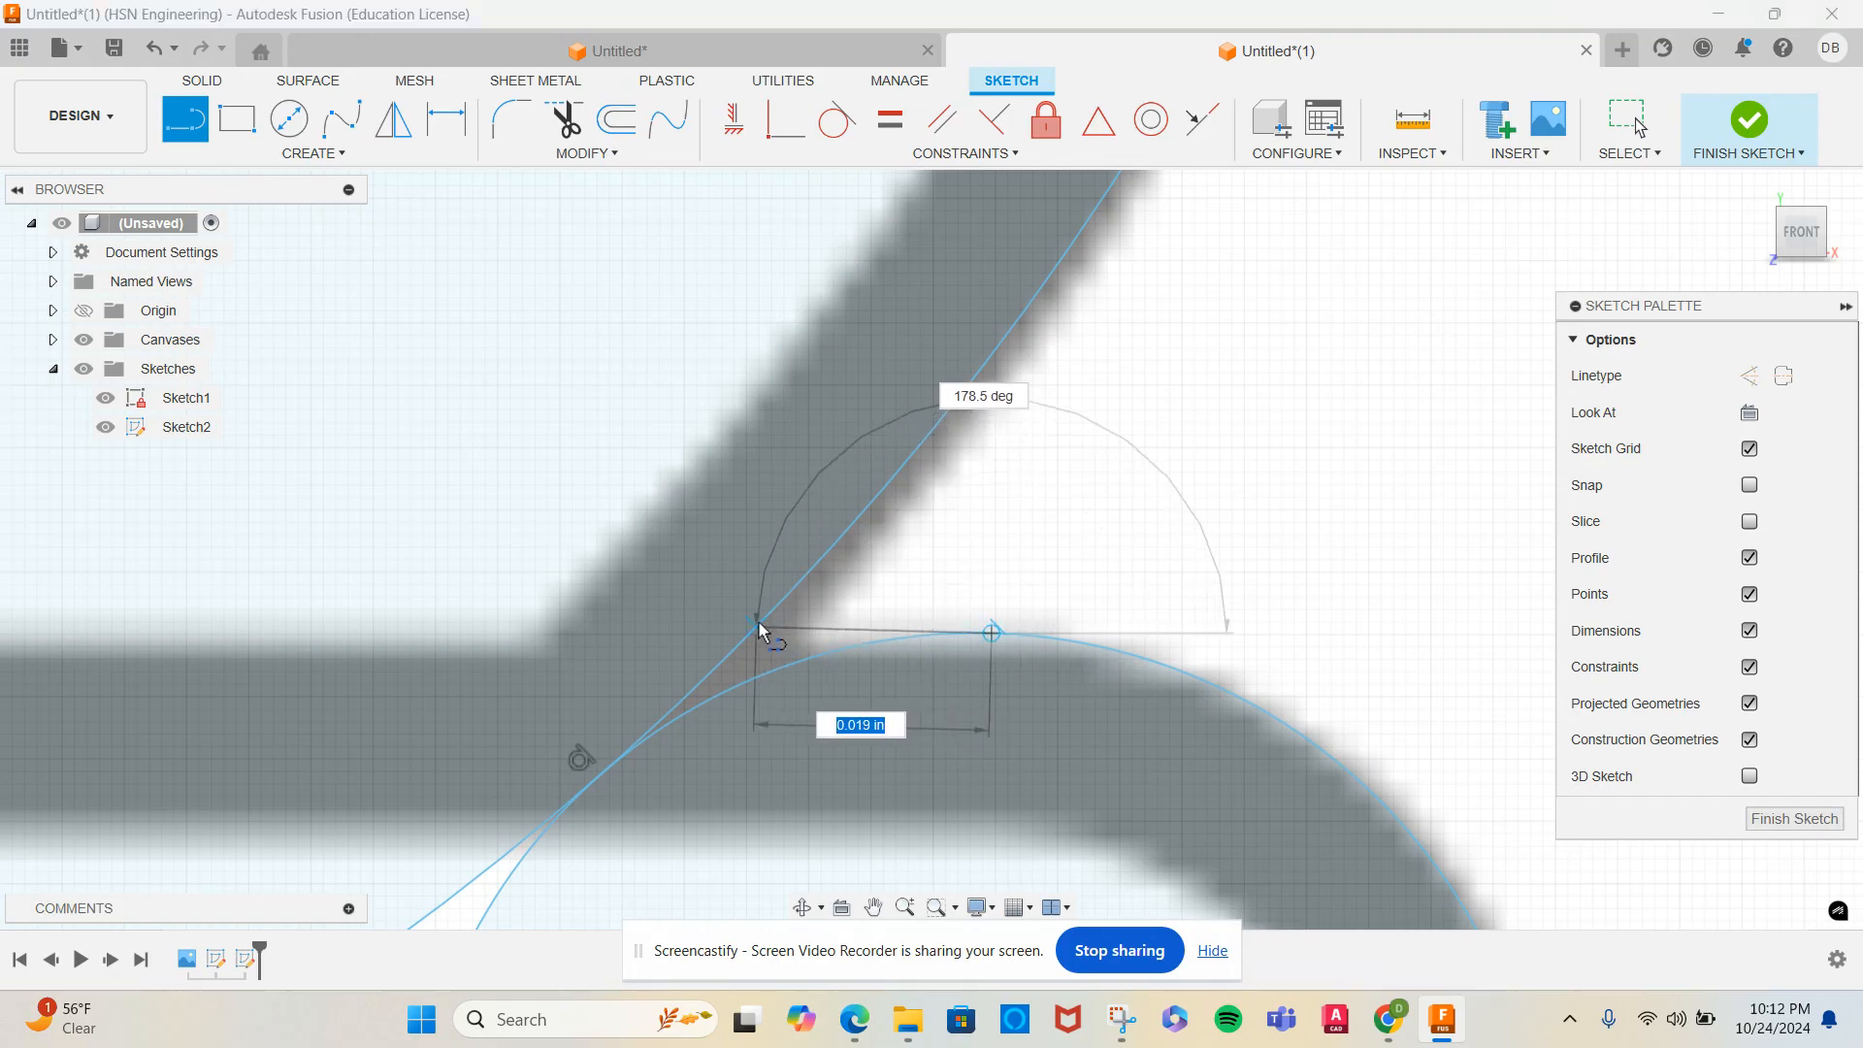
{"action": "left_click", "coordinate": [759, 626]}
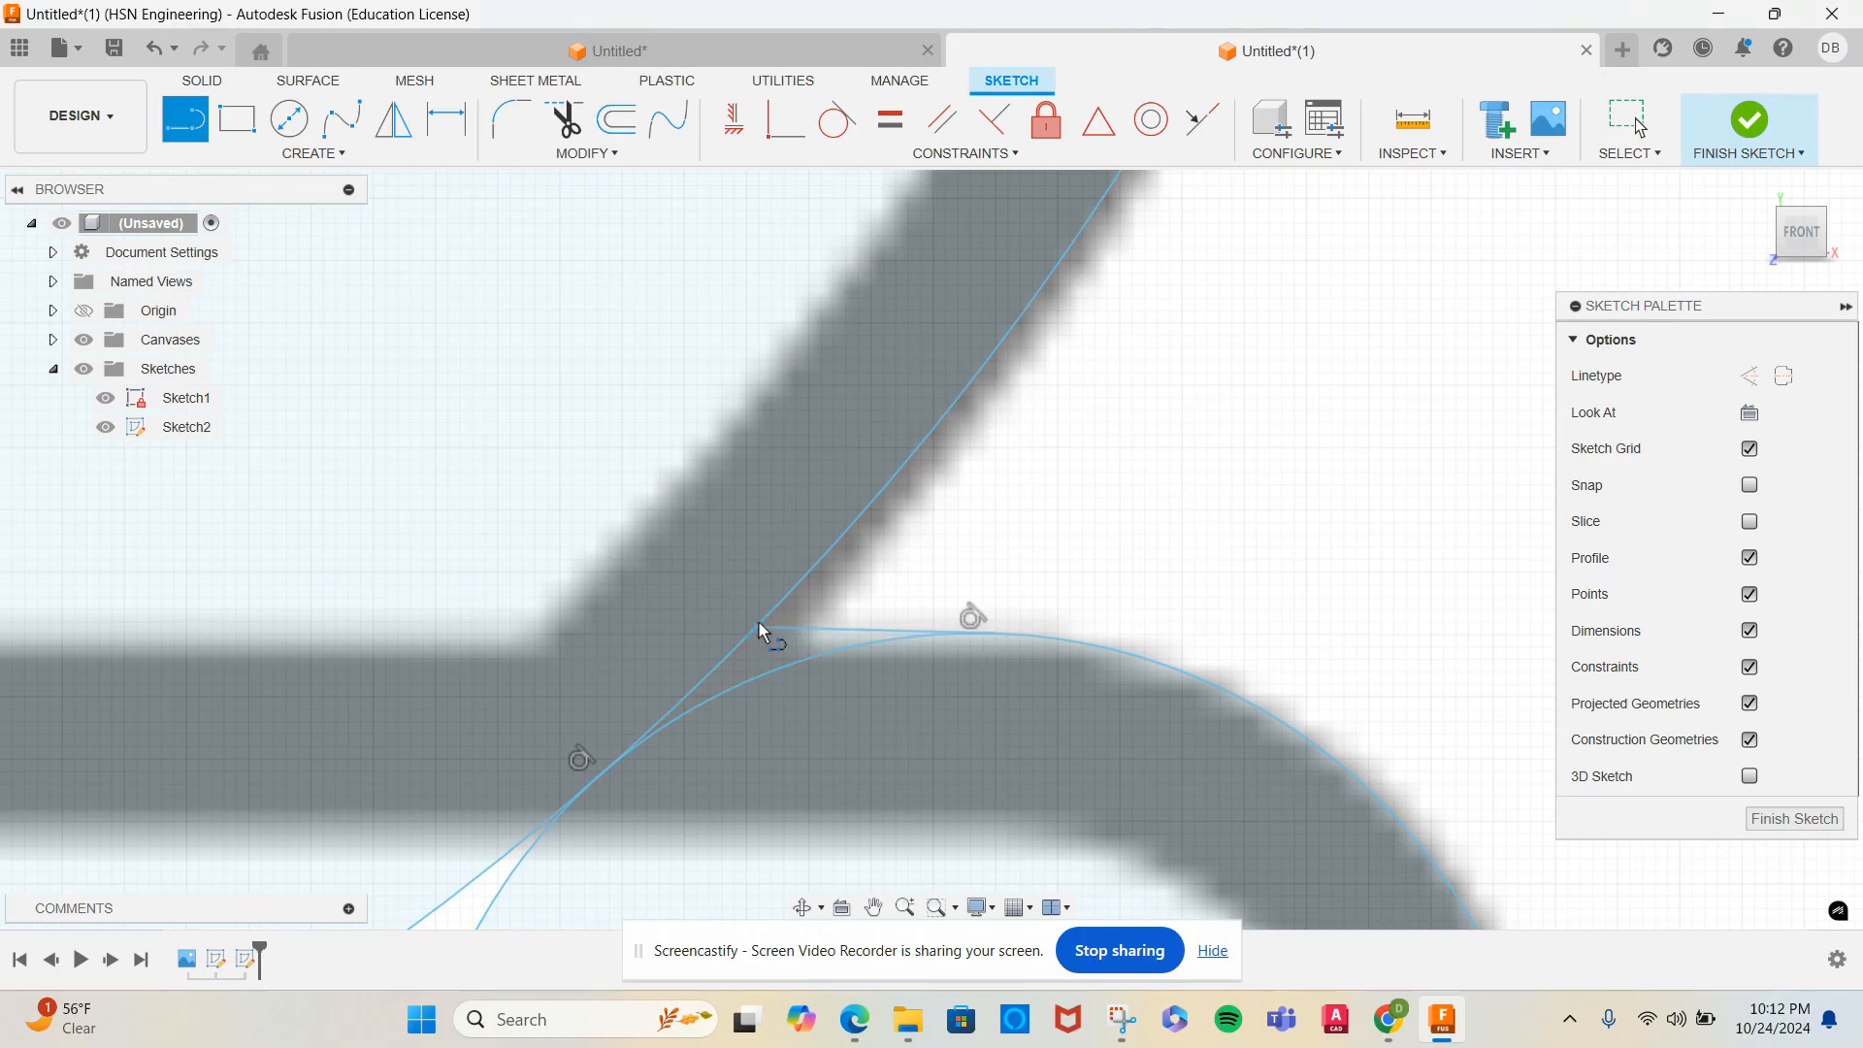
Draw a line from the bottom of the collar circle inward along the collar's underside to the stem's outer right edge
{"action": "scroll", "coordinate": [632, 718], "scroll_direction": "down", "scroll_amount": 5}
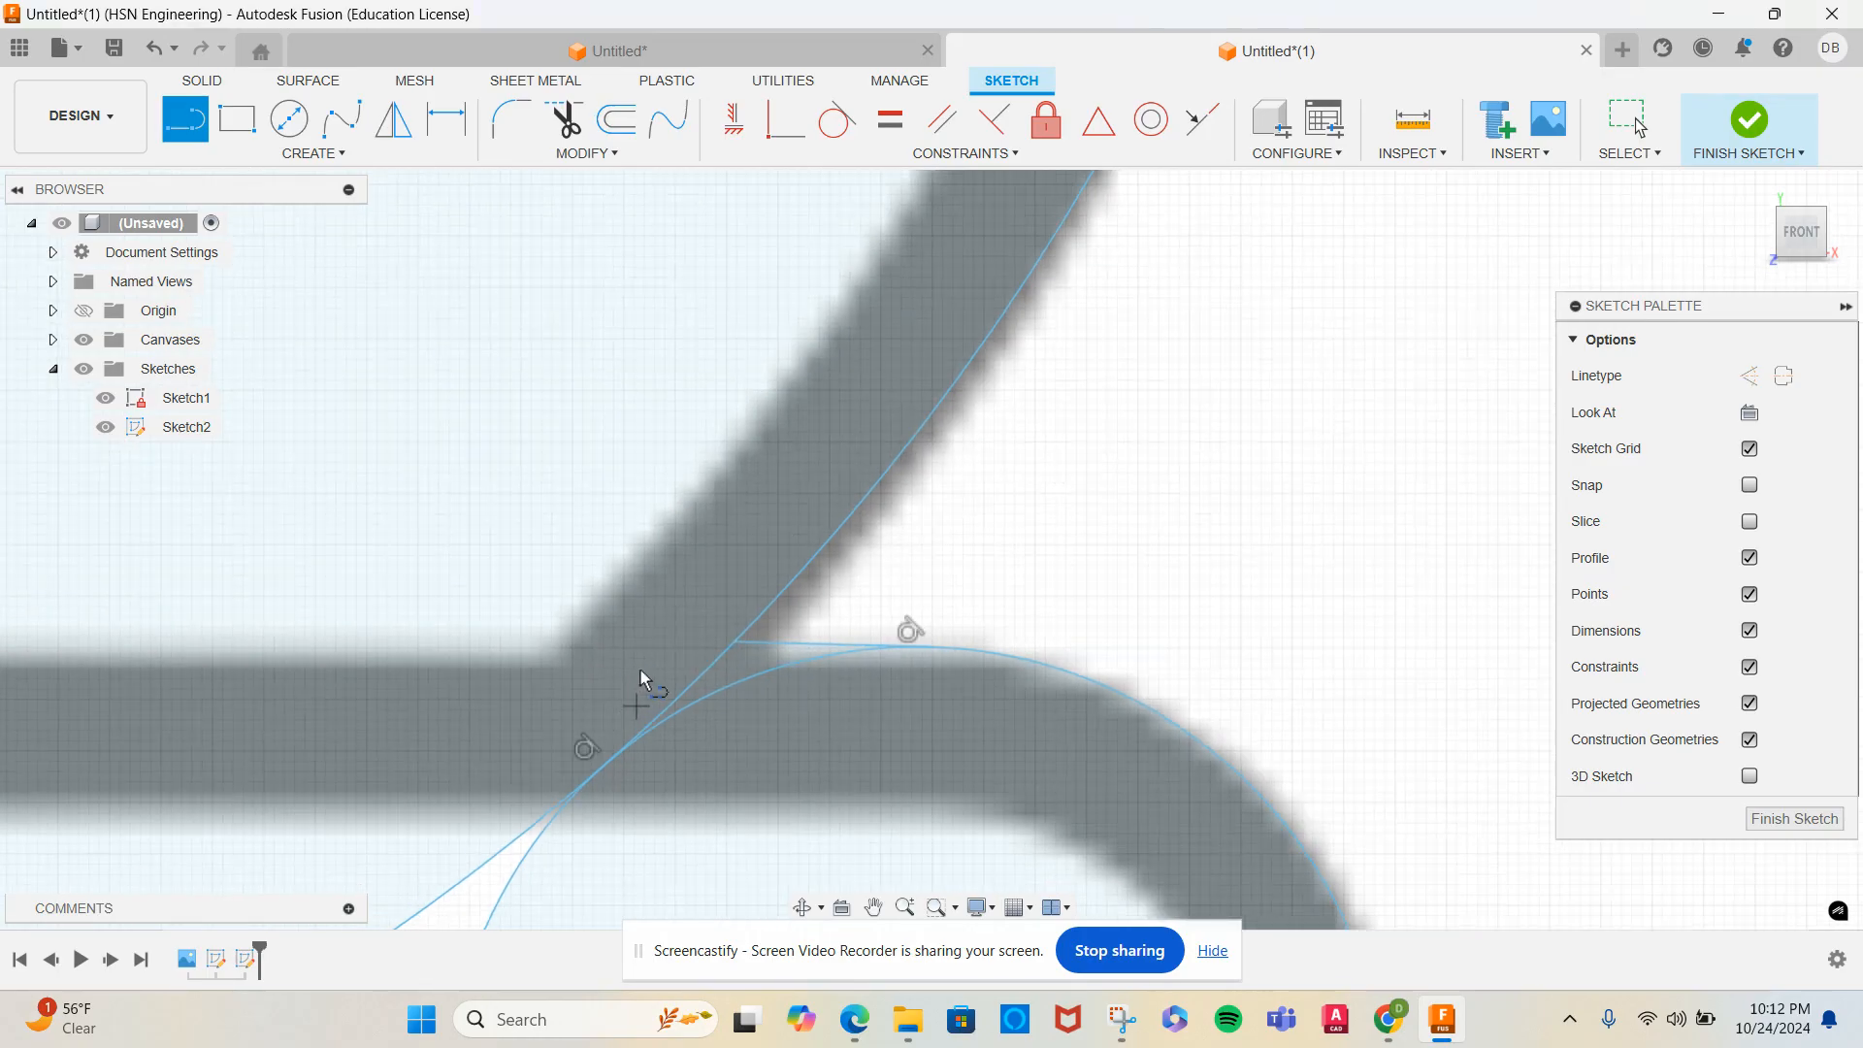
{"action": "scroll", "coordinate": [652, 603], "scroll_direction": "down", "scroll_amount": 5}
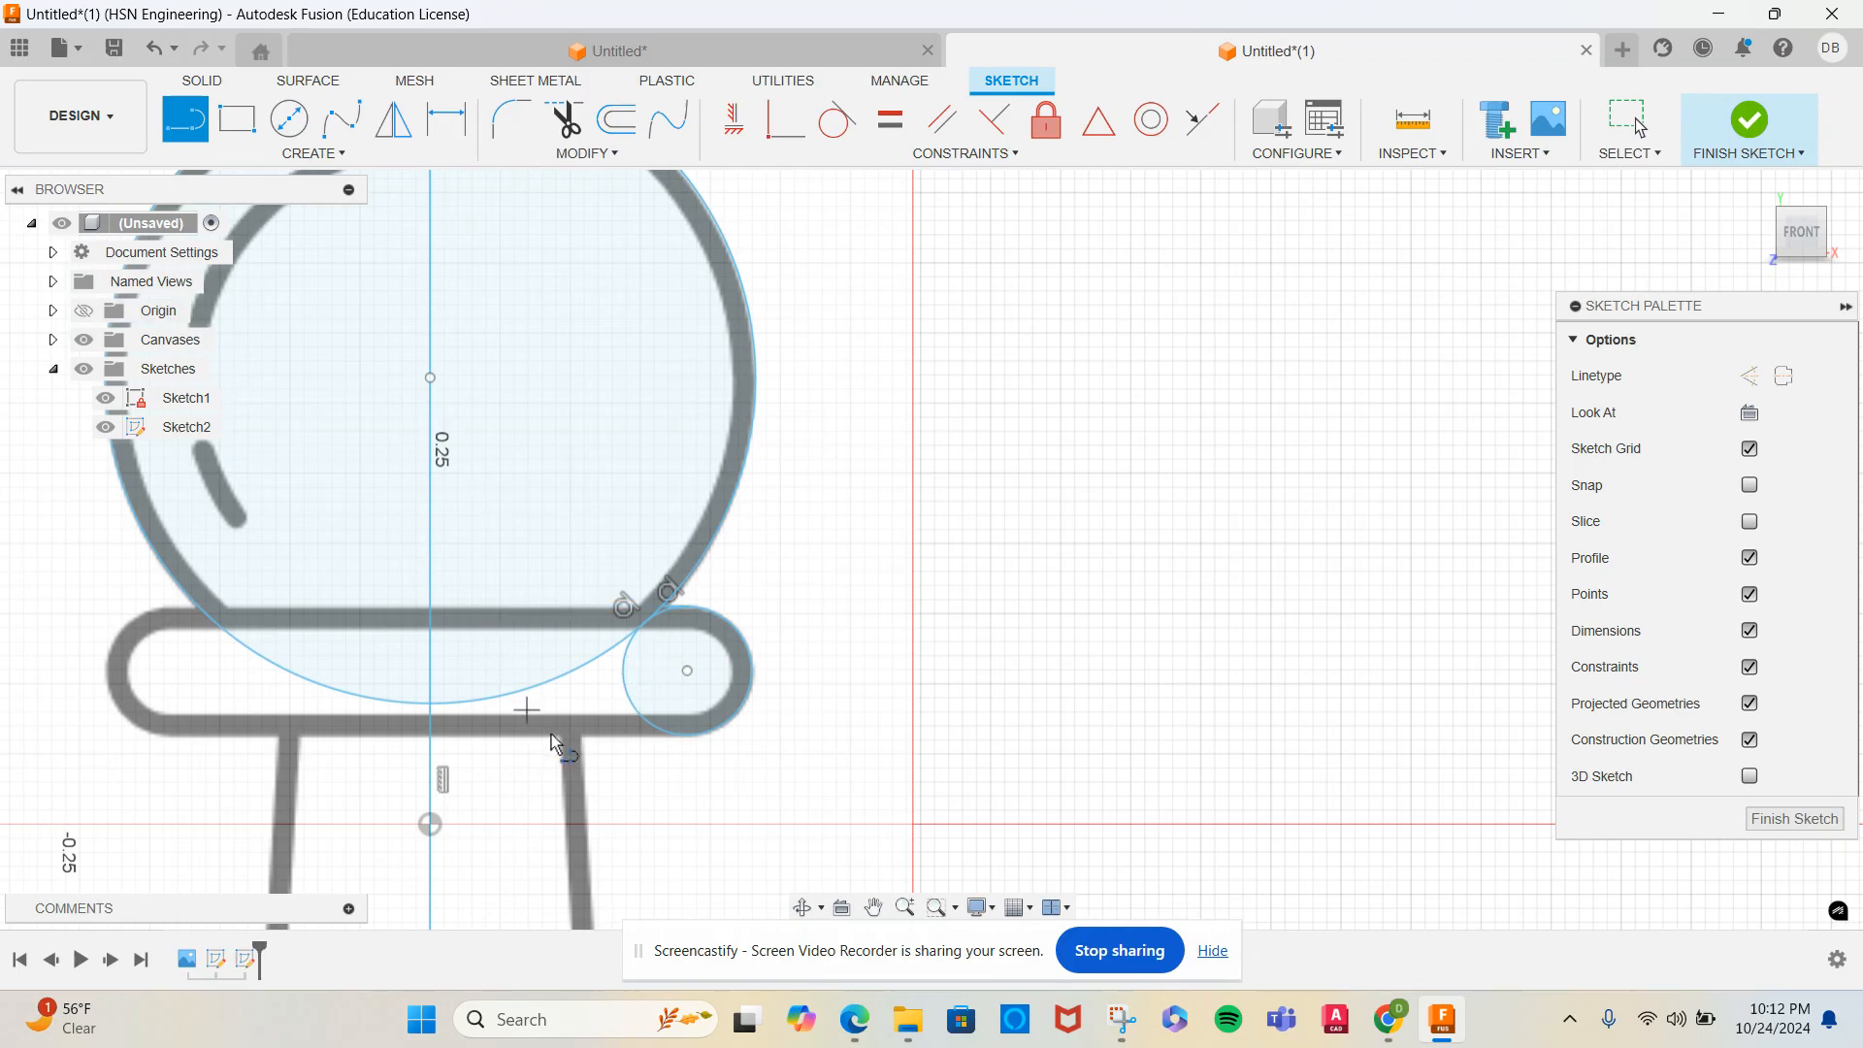
{"action": "scroll", "coordinate": [679, 756], "scroll_direction": "up", "scroll_amount": 3}
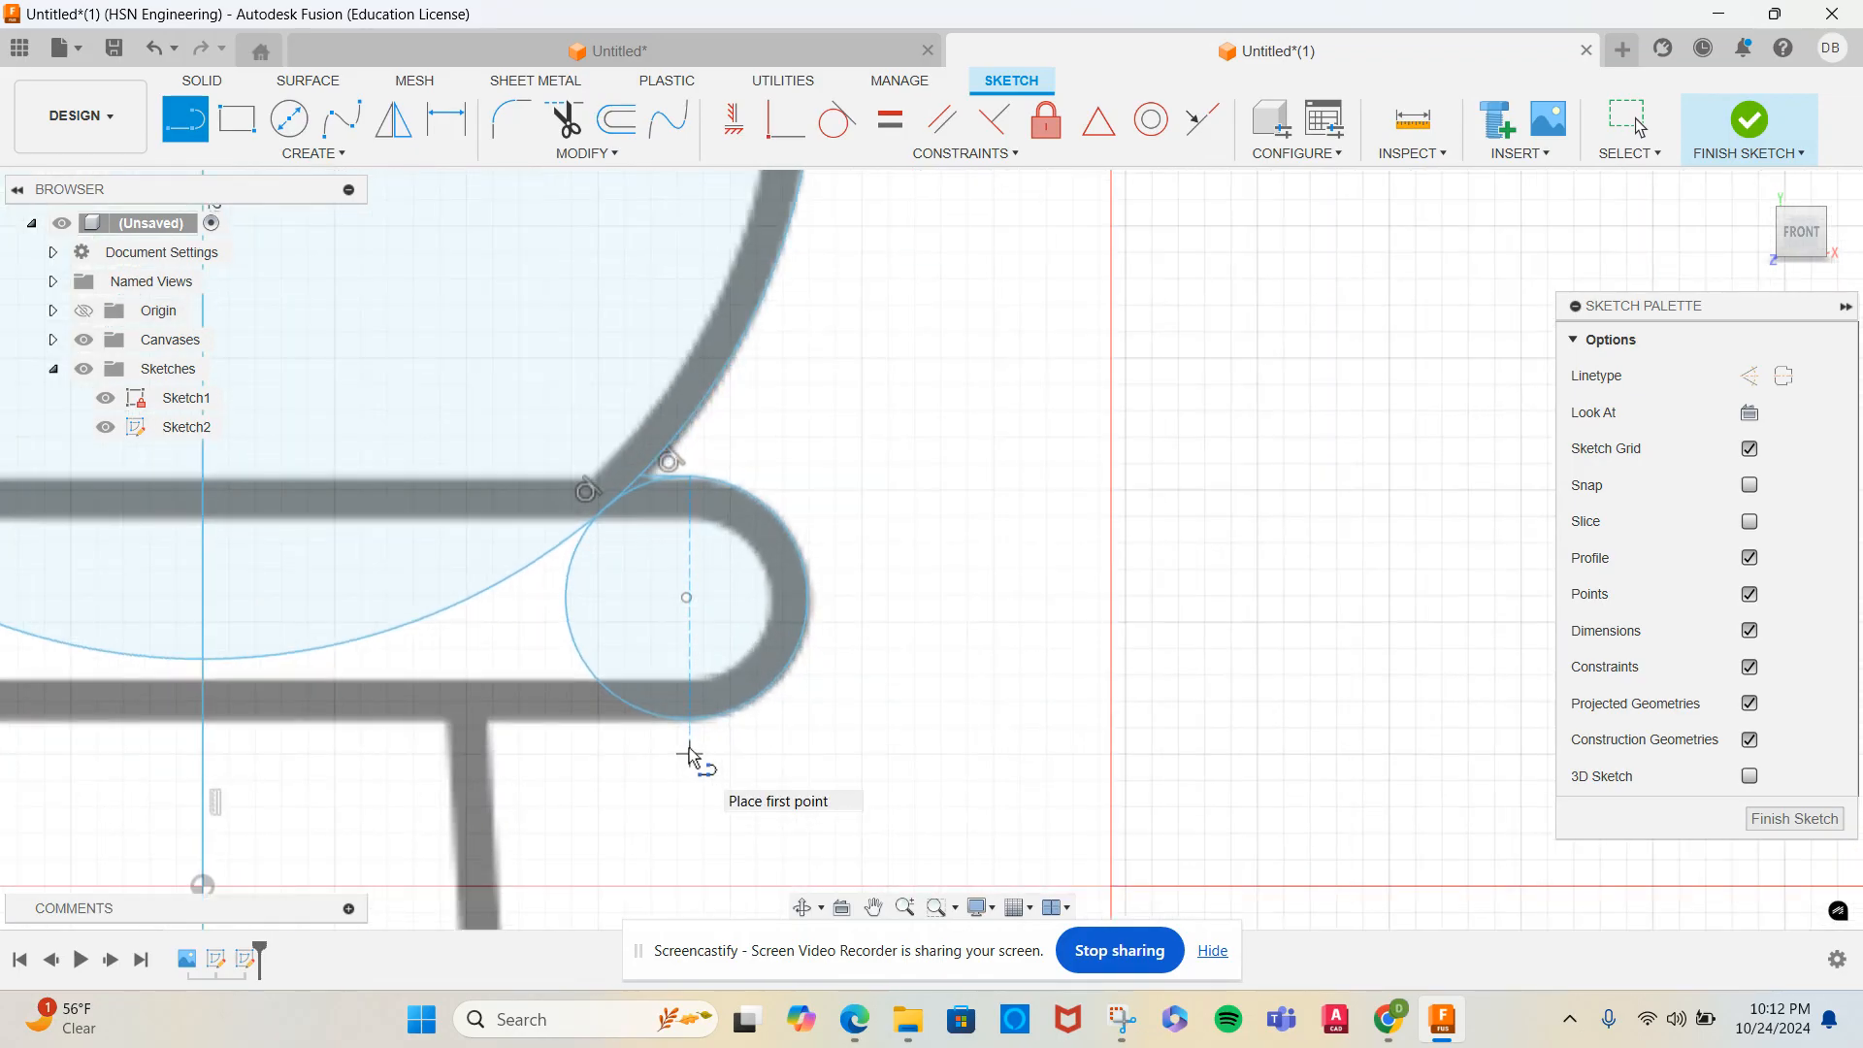
{"action": "scroll", "coordinate": [684, 710], "scroll_direction": "up", "scroll_amount": 2}
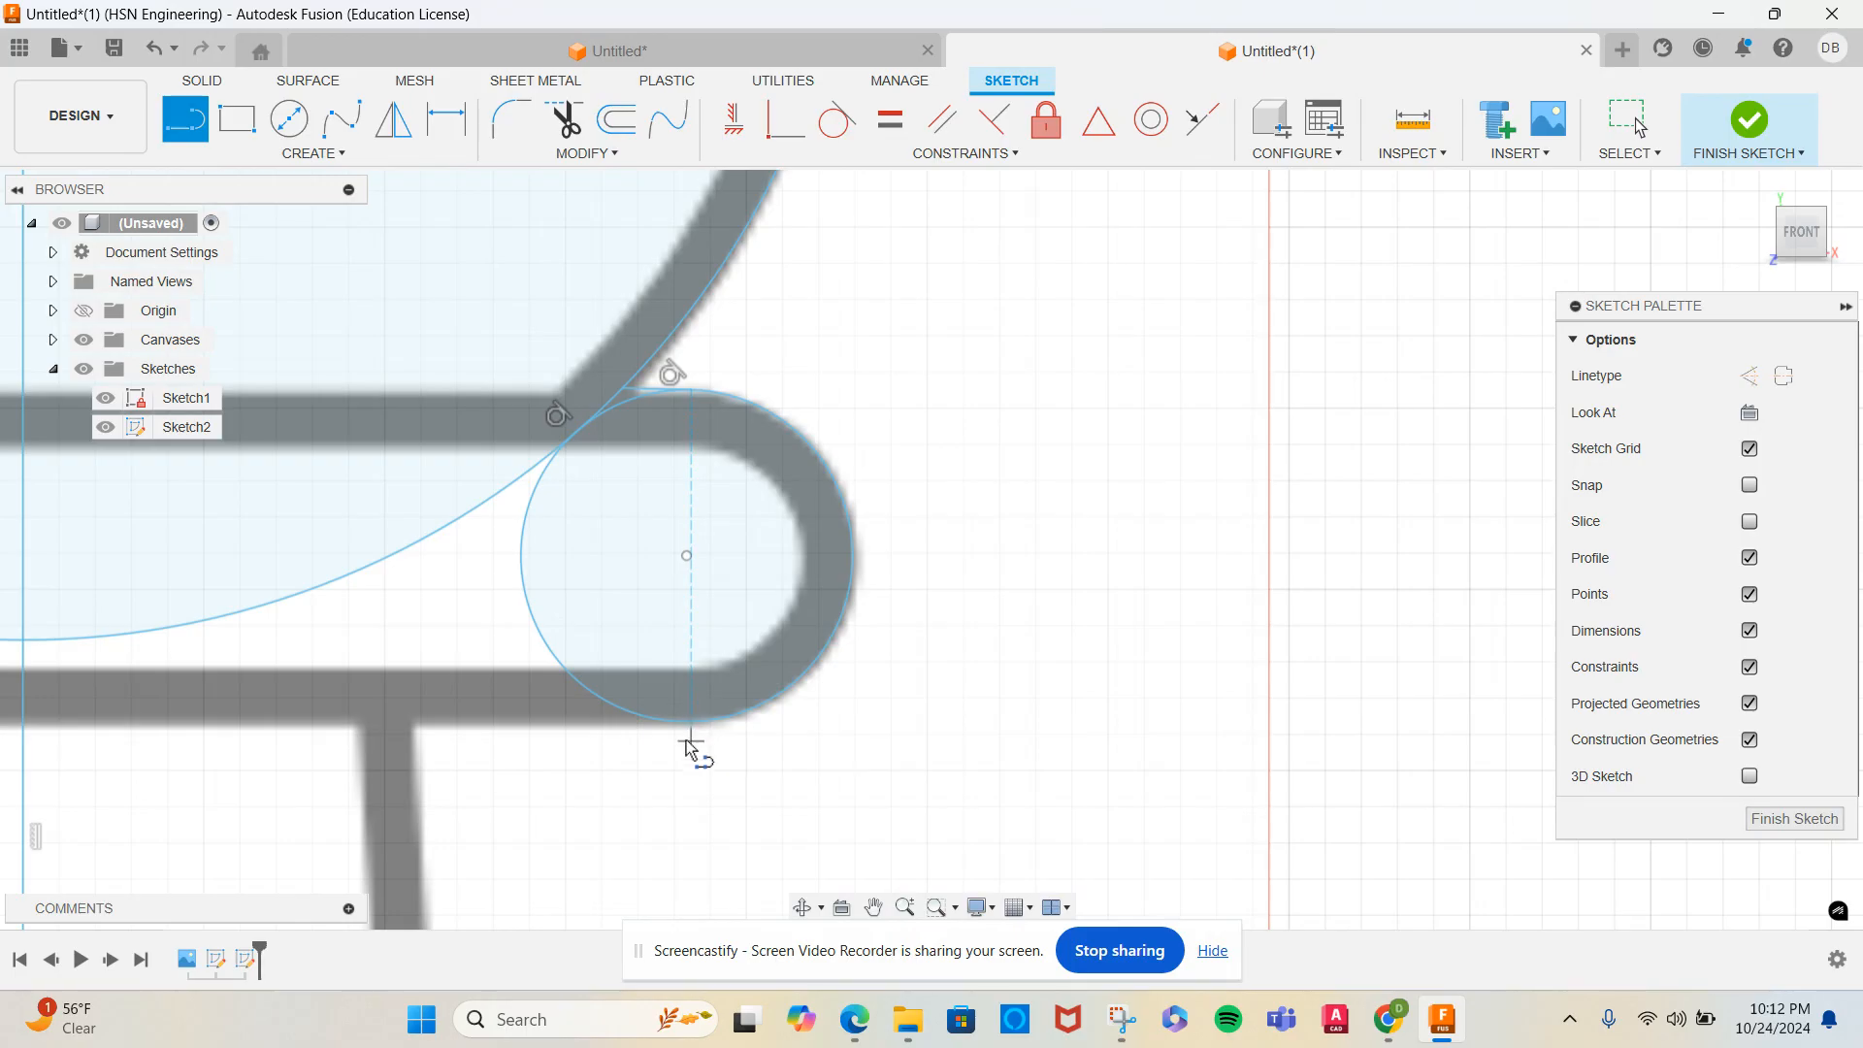
{"action": "left_click", "coordinate": [687, 723]}
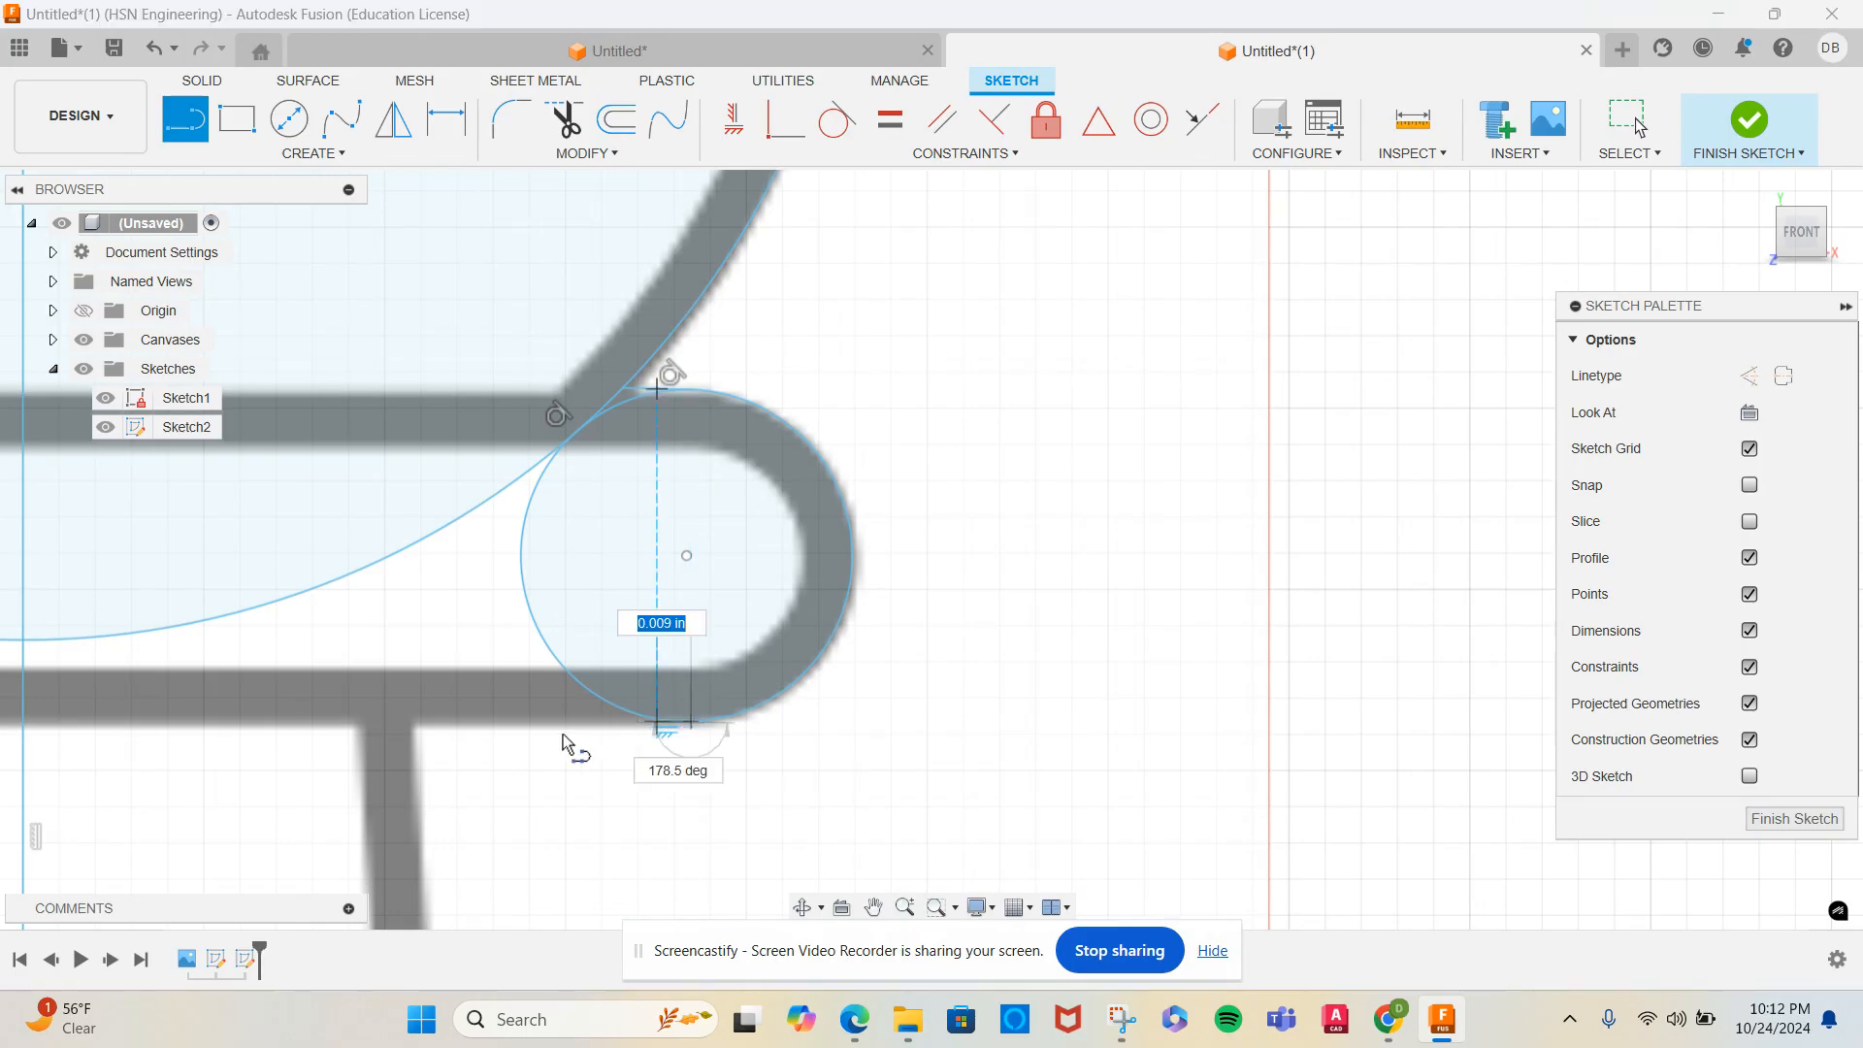
{"action": "left_click", "coordinate": [418, 729]}
Continue the profile with a line about 0.39 in long down the stem's slanted right edge to the top of the base
{"action": "scroll", "coordinate": [454, 801], "scroll_direction": "down", "scroll_amount": 1}
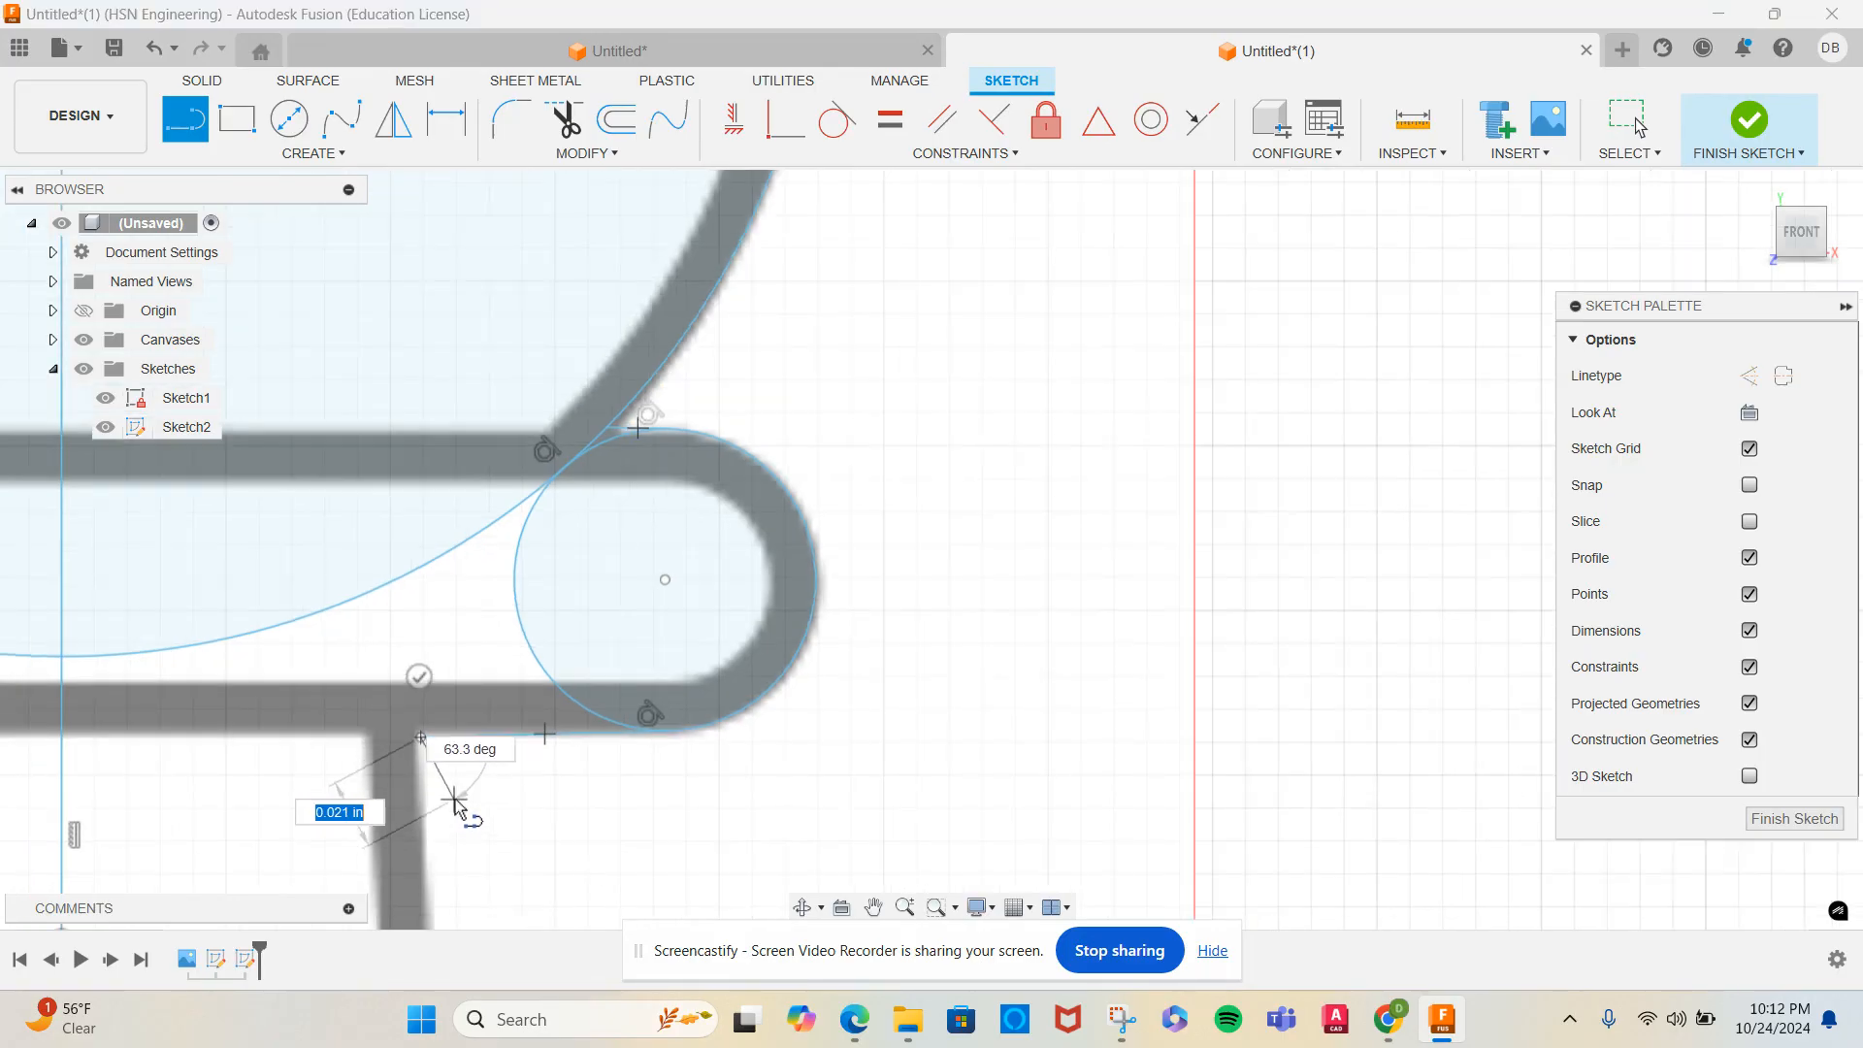
{"action": "scroll", "coordinate": [454, 801], "scroll_direction": "down", "scroll_amount": 4}
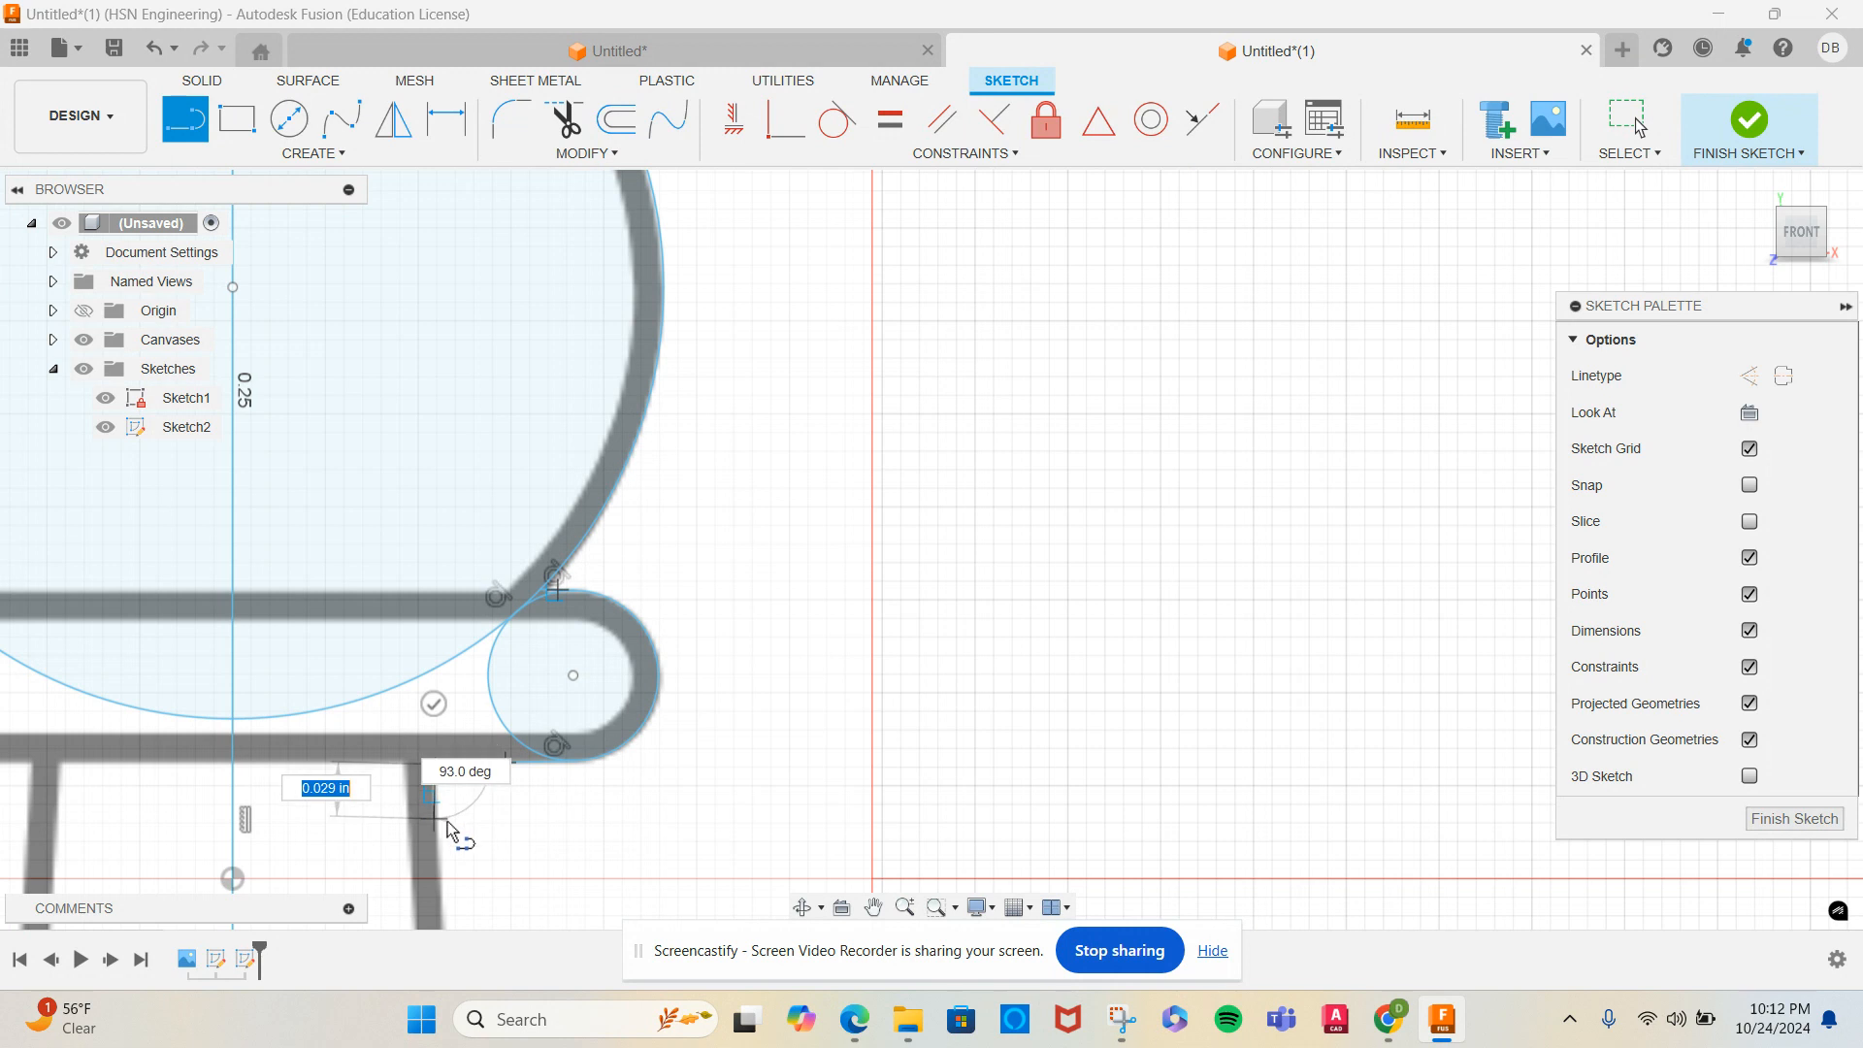
{"action": "mouse_move", "coordinate": [516, 822]}
{"action": "middle_mouse_down"}
{"action": "mouse_move", "coordinate": [515, 529]}
{"action": "mouse_move", "coordinate": [676, 212]}
{"action": "middle_mouse_up"}
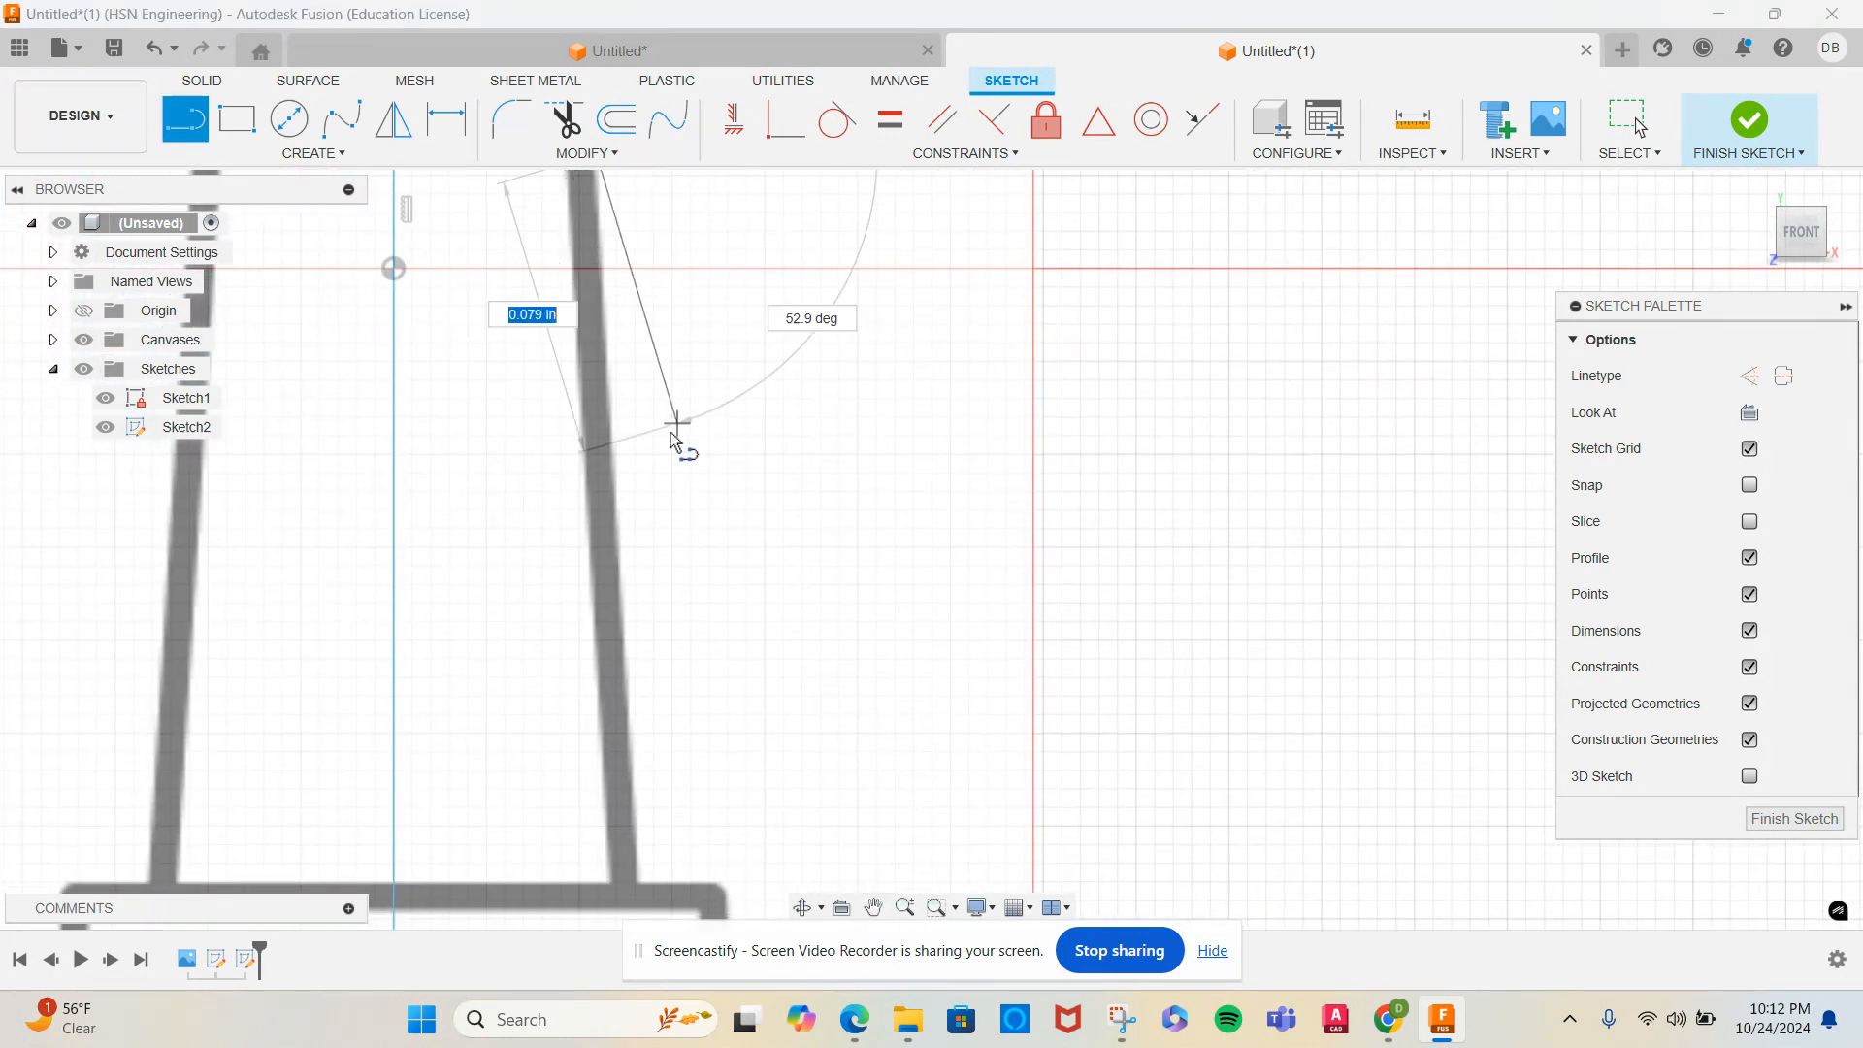
{"action": "scroll", "coordinate": [659, 497], "scroll_direction": "down", "scroll_amount": 3}
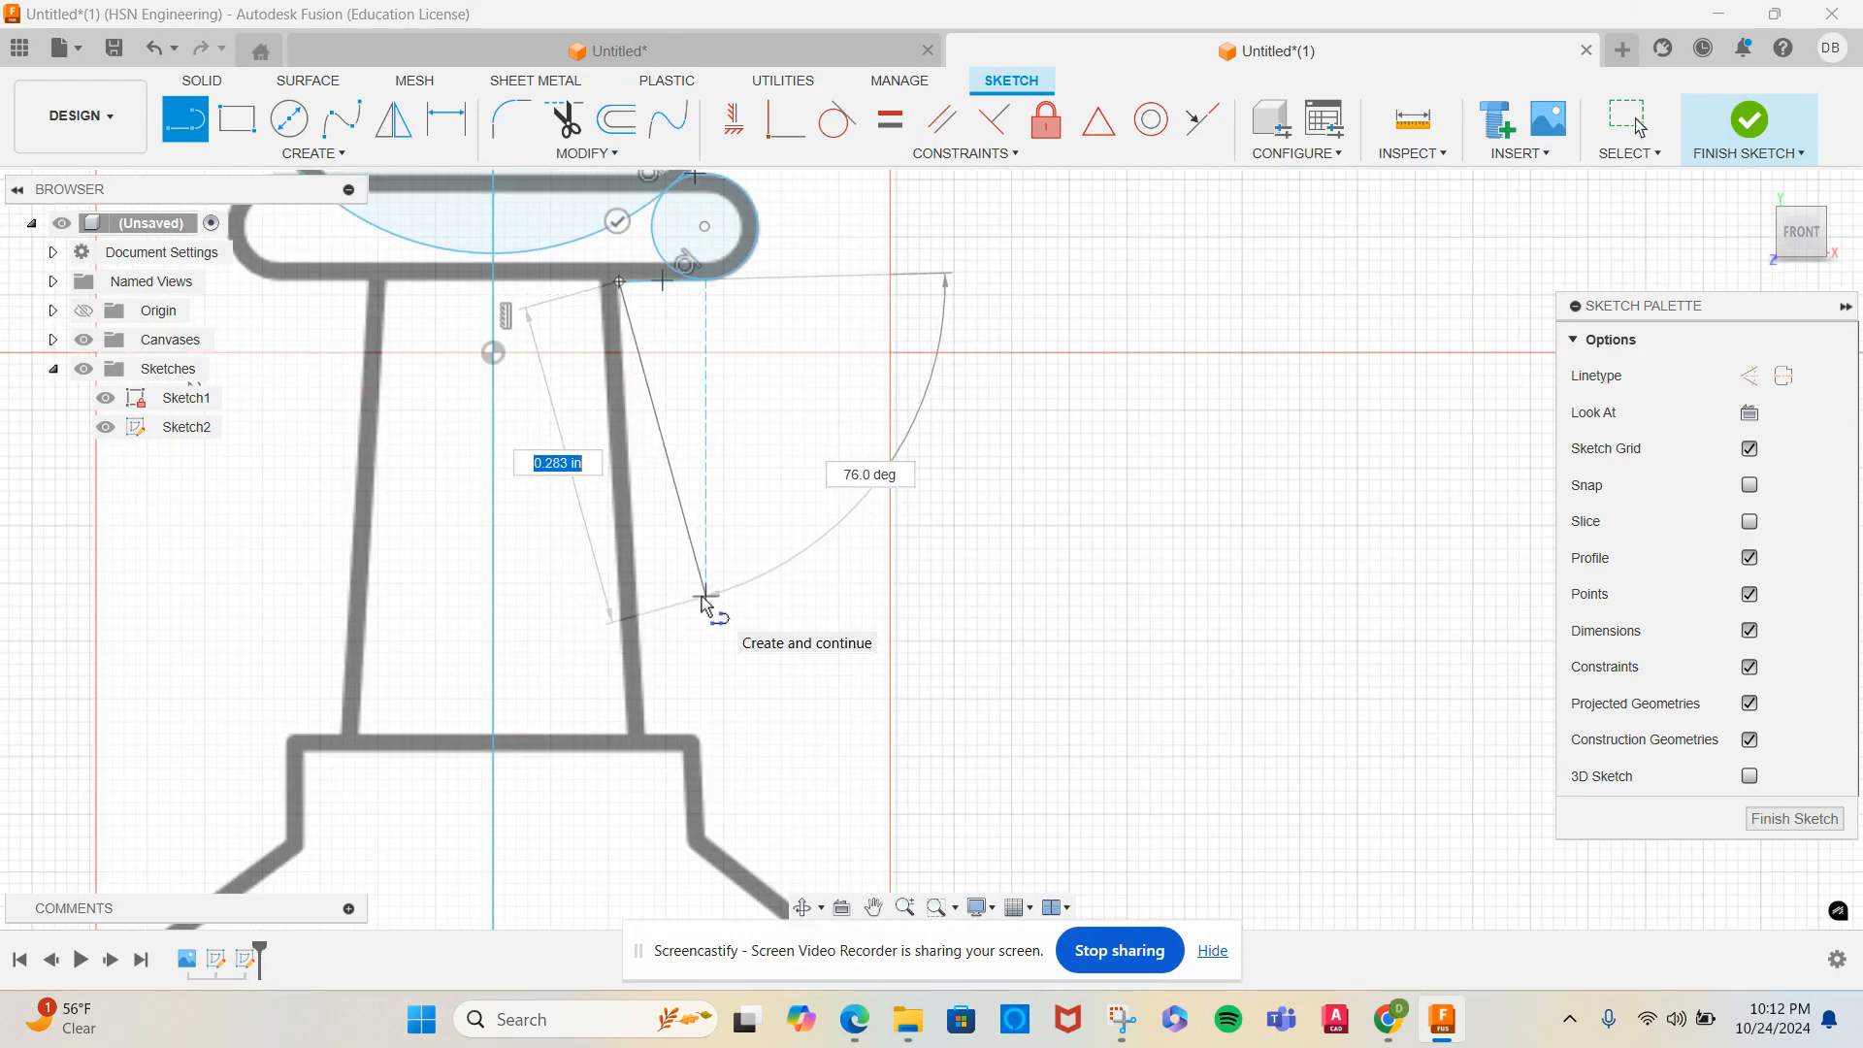
{"action": "scroll", "coordinate": [729, 617], "scroll_direction": "up", "scroll_amount": 2}
{"action": "scroll", "coordinate": [729, 617], "scroll_direction": "down", "scroll_amount": 2}
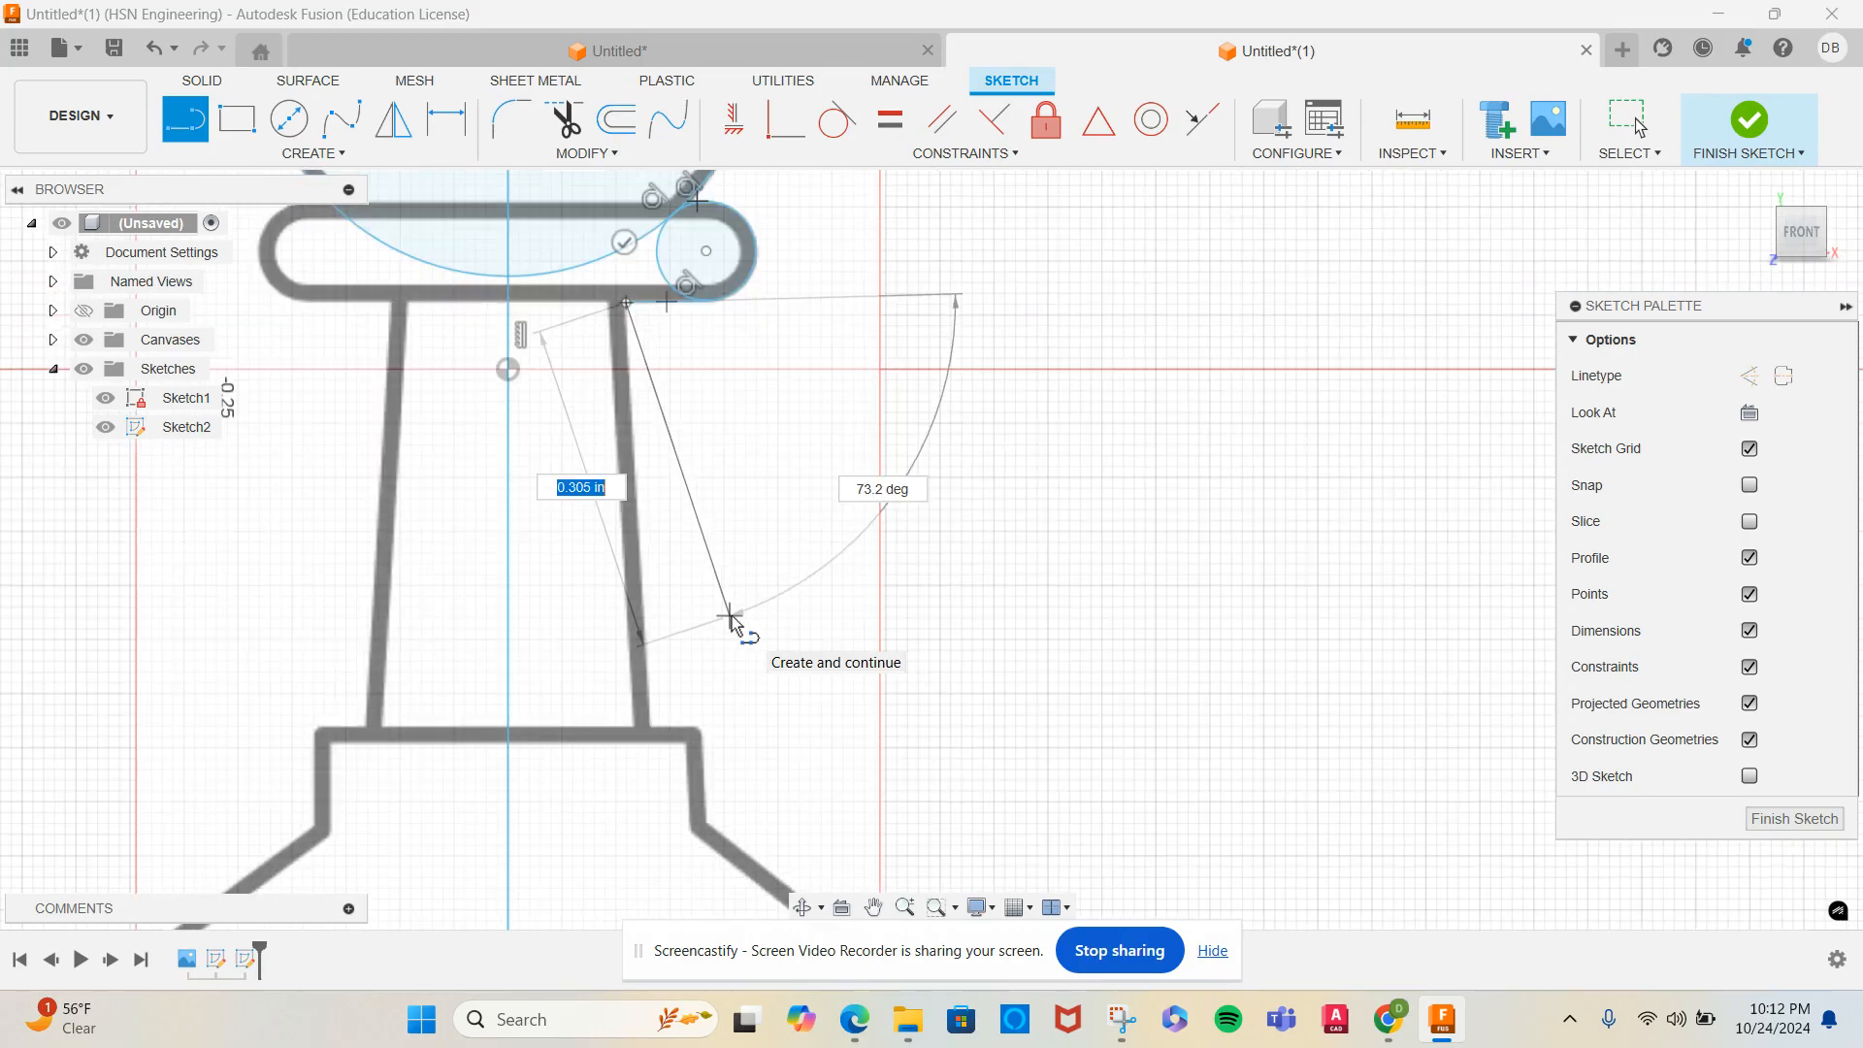
{"action": "mouse_move", "coordinate": [731, 618]}
{"action": "middle_mouse_down"}
{"action": "mouse_move", "coordinate": [588, 590]}
{"action": "mouse_move", "coordinate": [791, 478]}
{"action": "middle_mouse_up"}
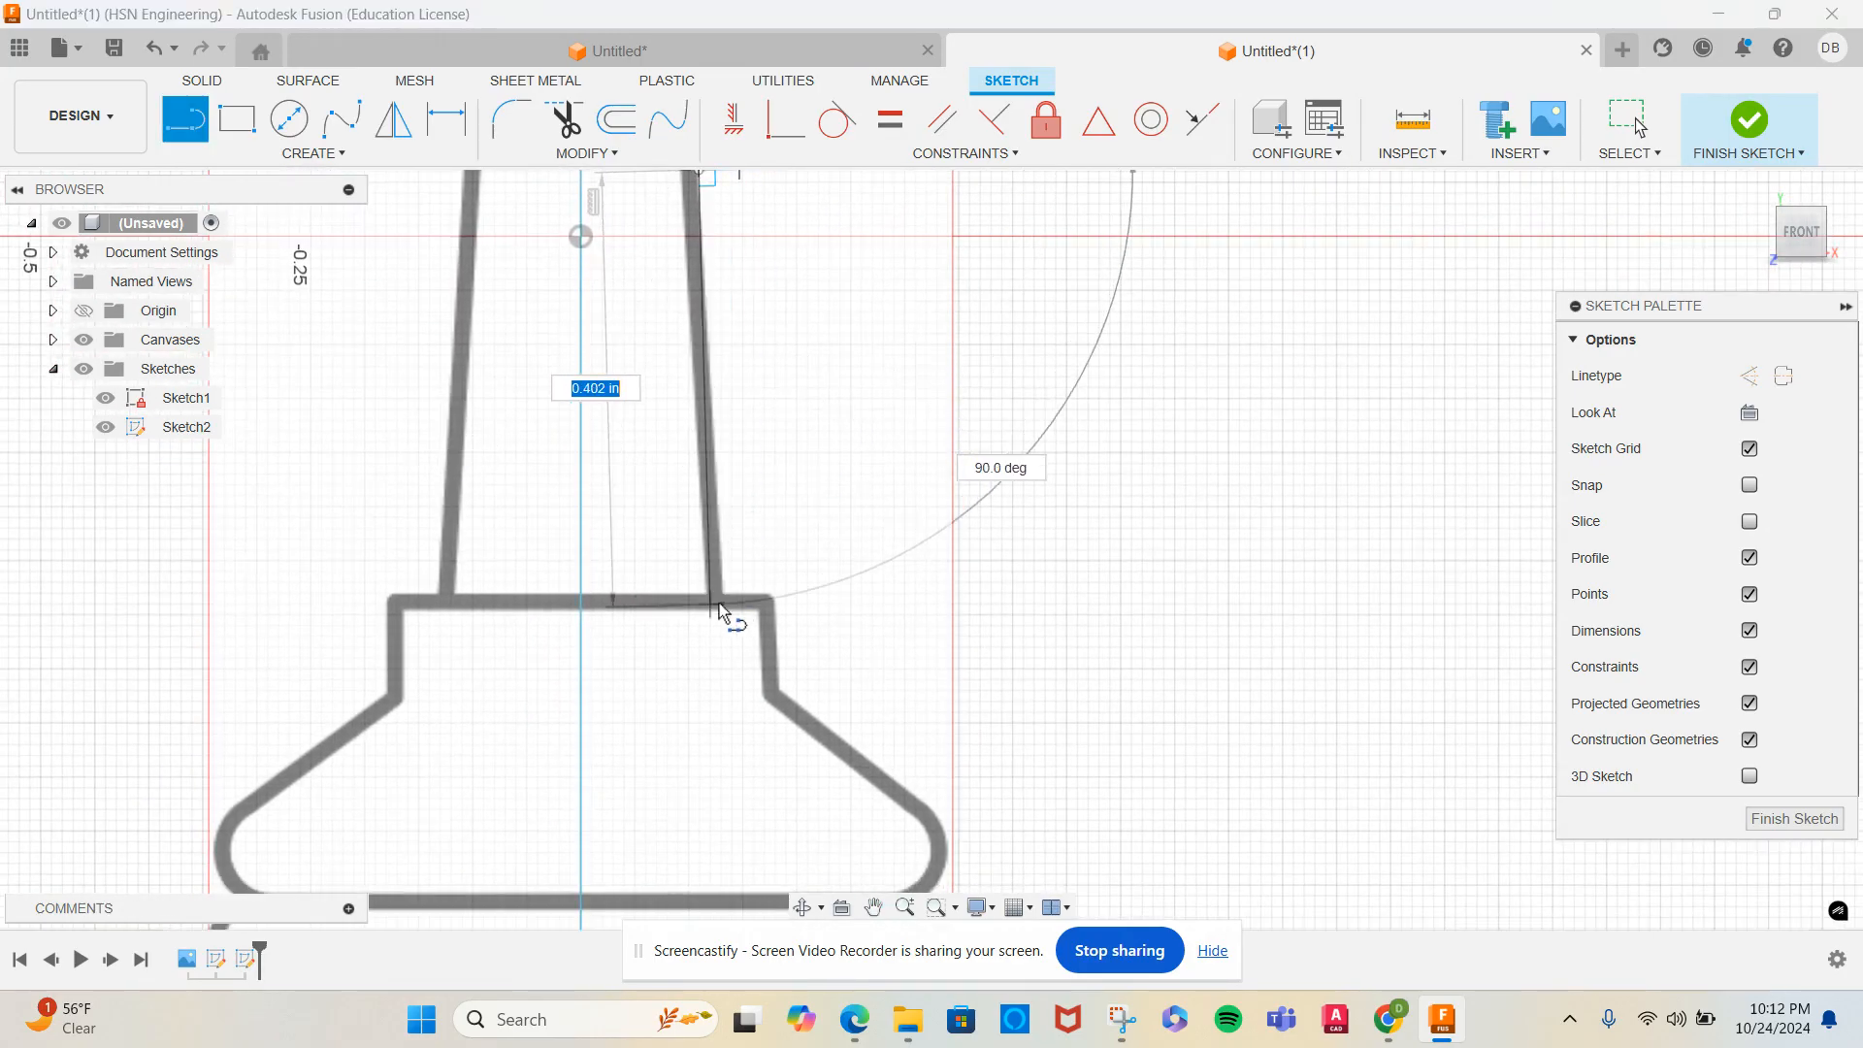
{"action": "scroll", "coordinate": [719, 598], "scroll_direction": "up", "scroll_amount": 3}
{"action": "scroll", "coordinate": [718, 590], "scroll_direction": "up", "scroll_amount": 1}
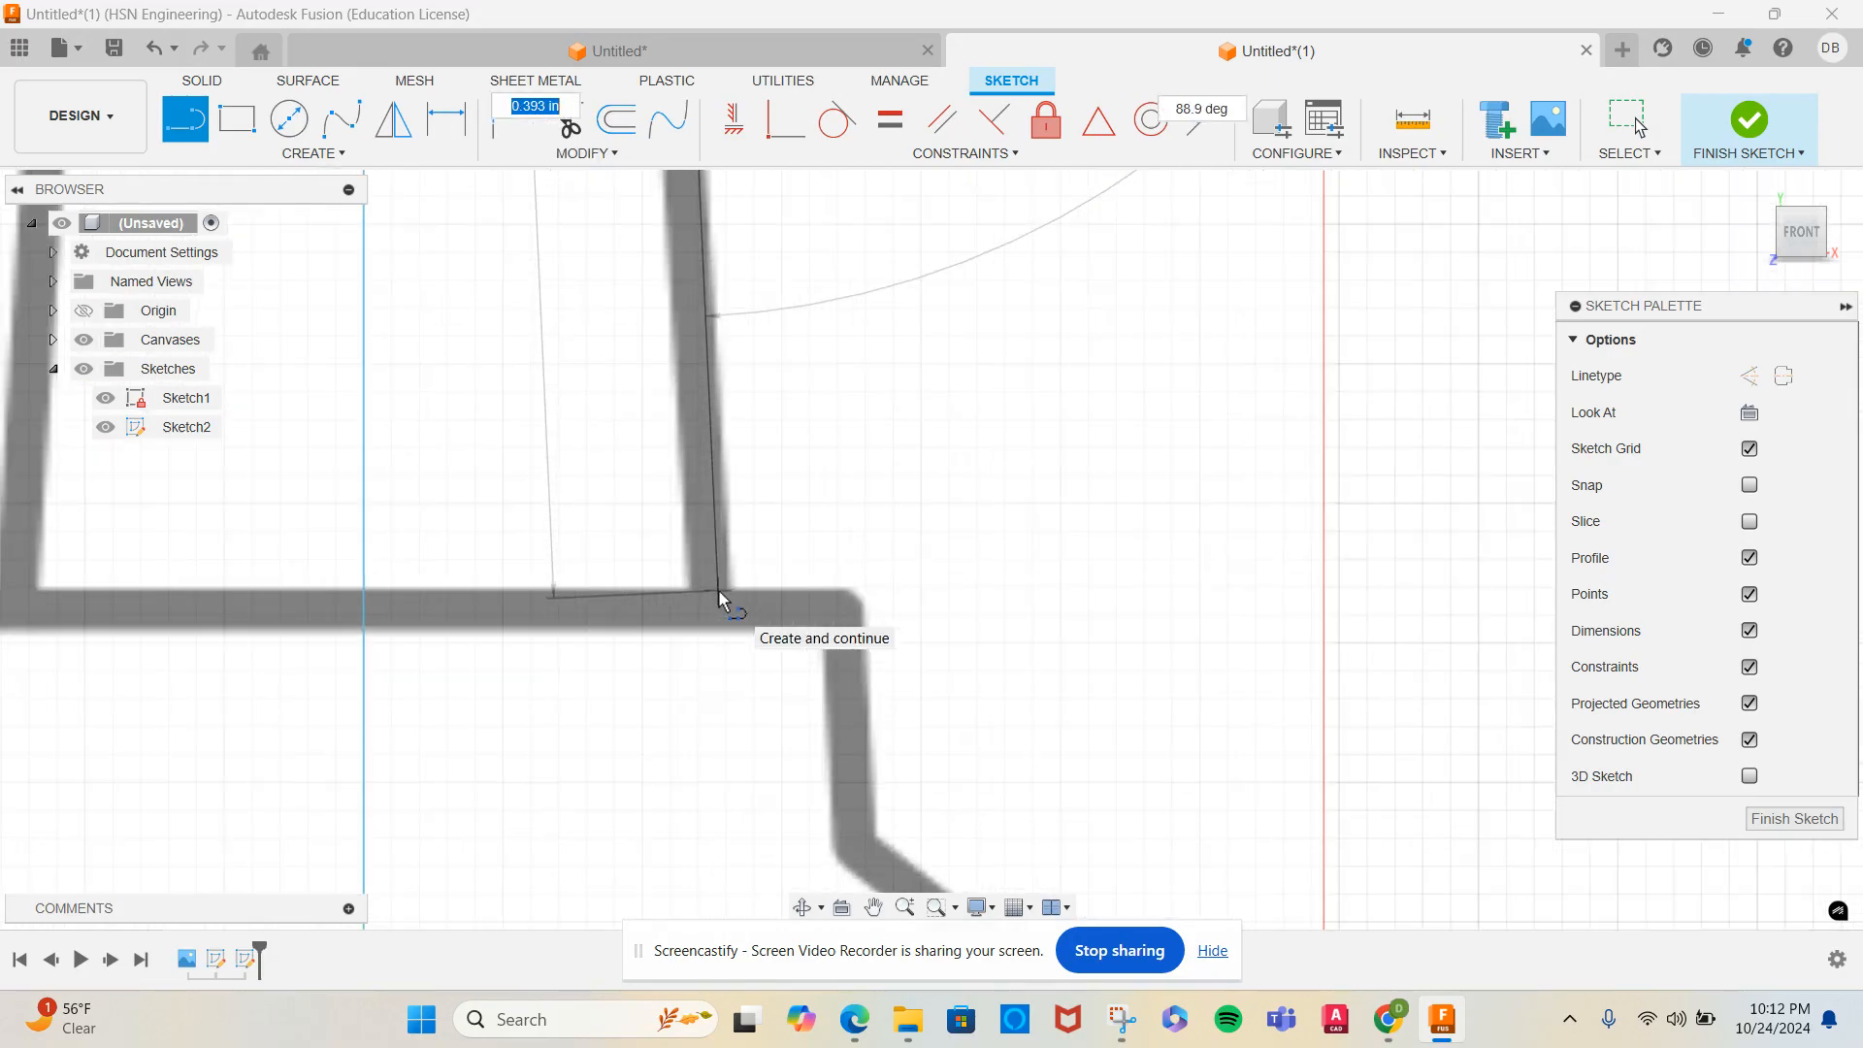
{"action": "left_click", "coordinate": [729, 589]}
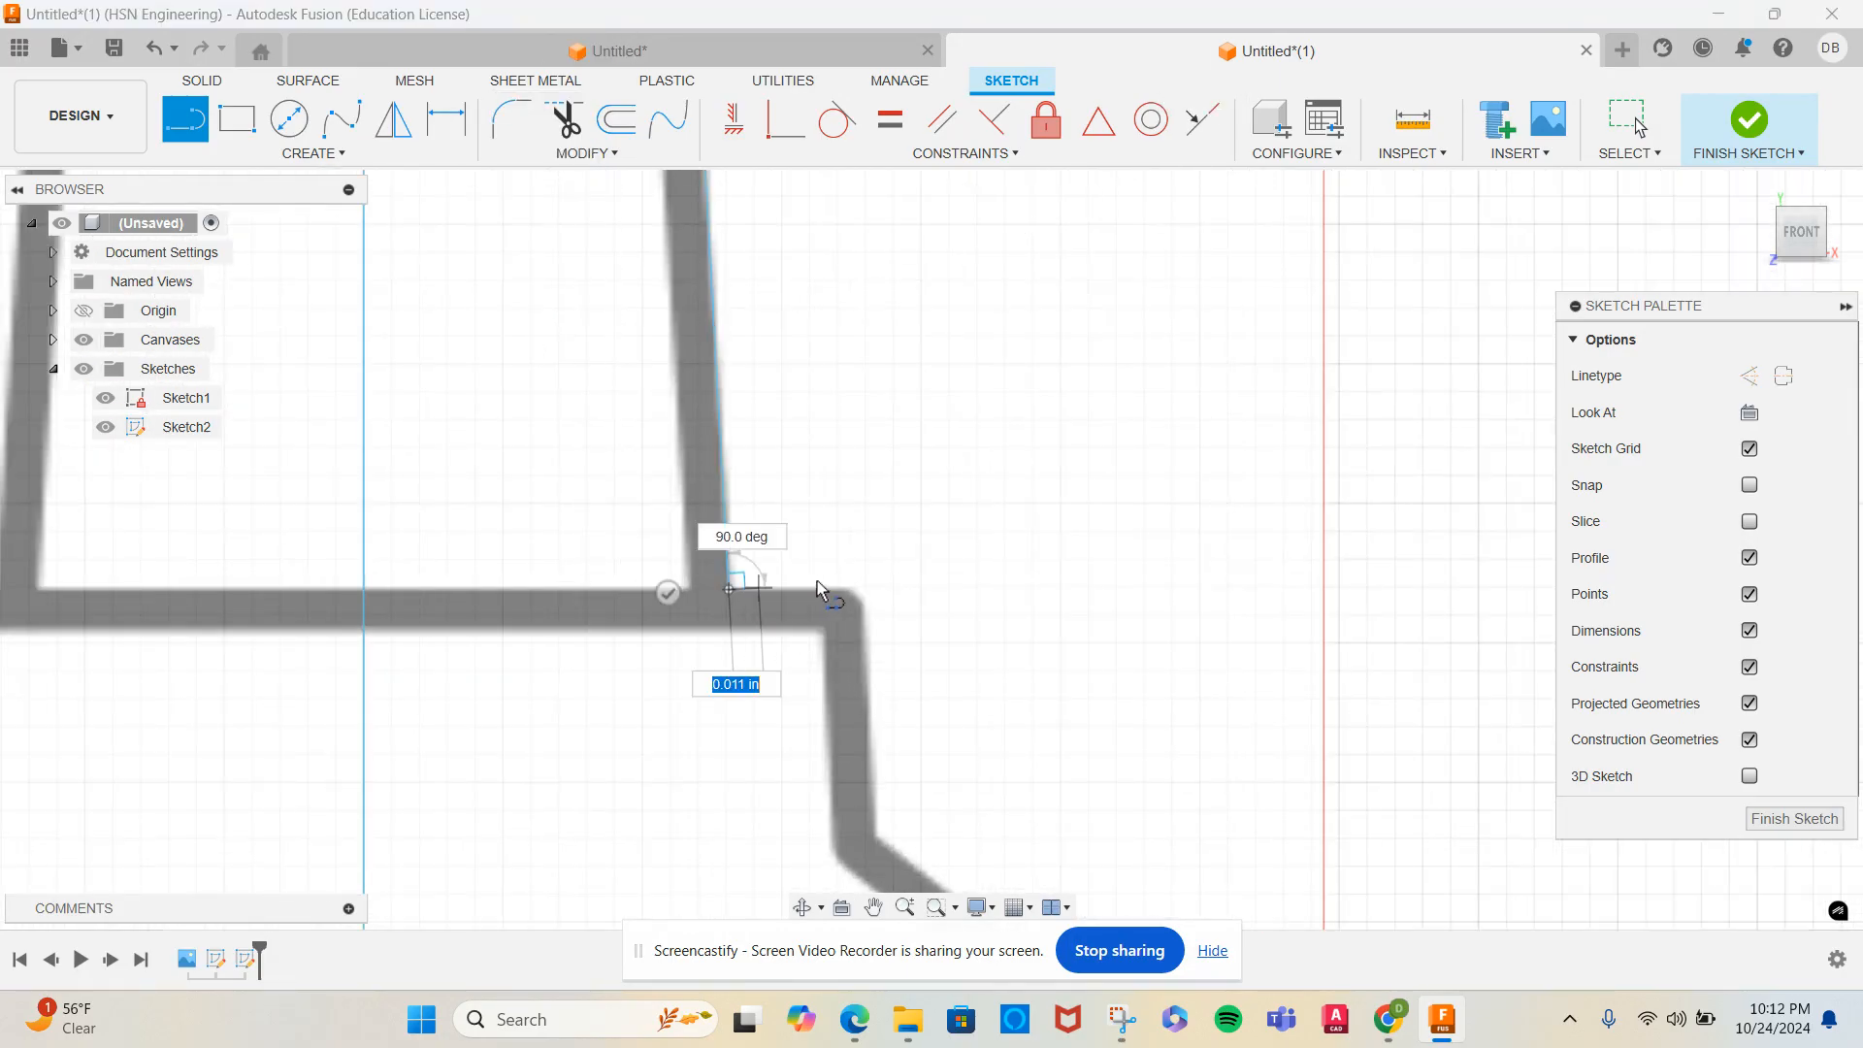
Continue the profile with a line about 0.049 in long across the base's upper step and one about 0.092 in long down its side
{"action": "scroll", "coordinate": [858, 599], "scroll_direction": "up", "scroll_amount": 4}
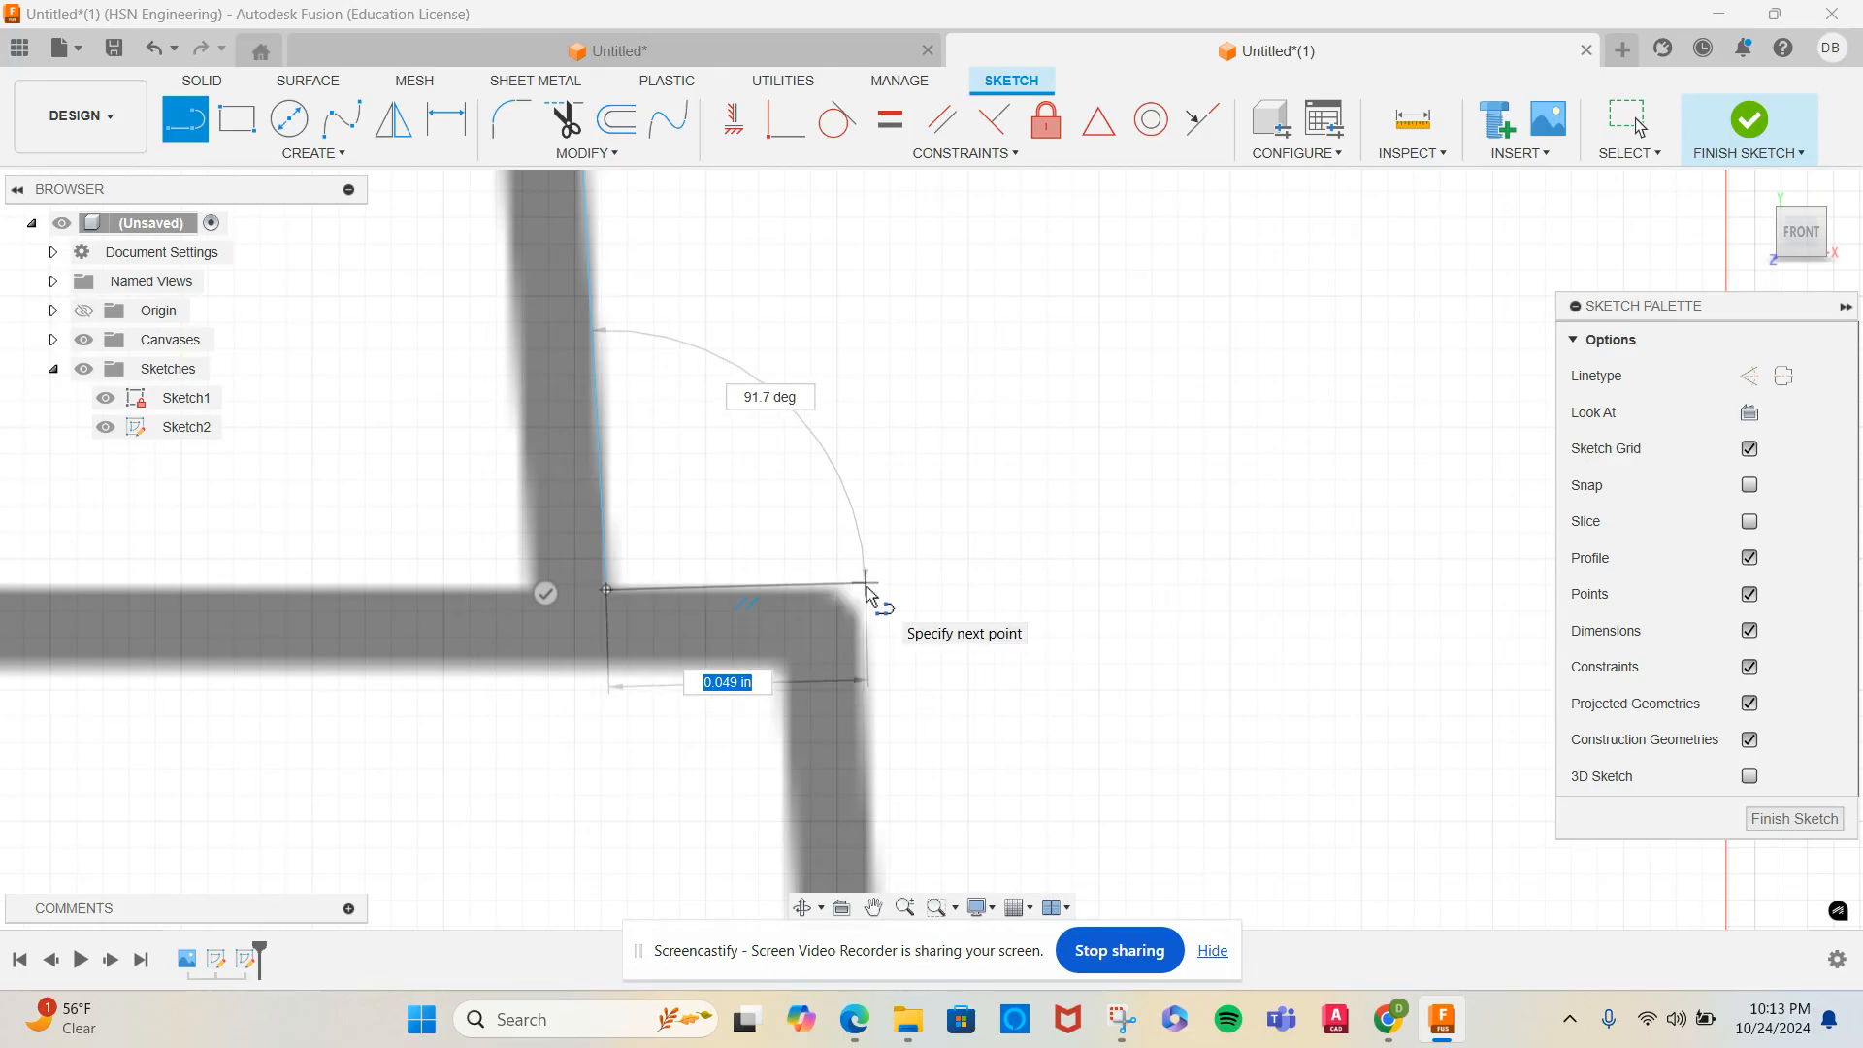
{"action": "left_click", "coordinate": [867, 584]}
{"action": "scroll", "coordinate": [879, 690], "scroll_direction": "down", "scroll_amount": 2}
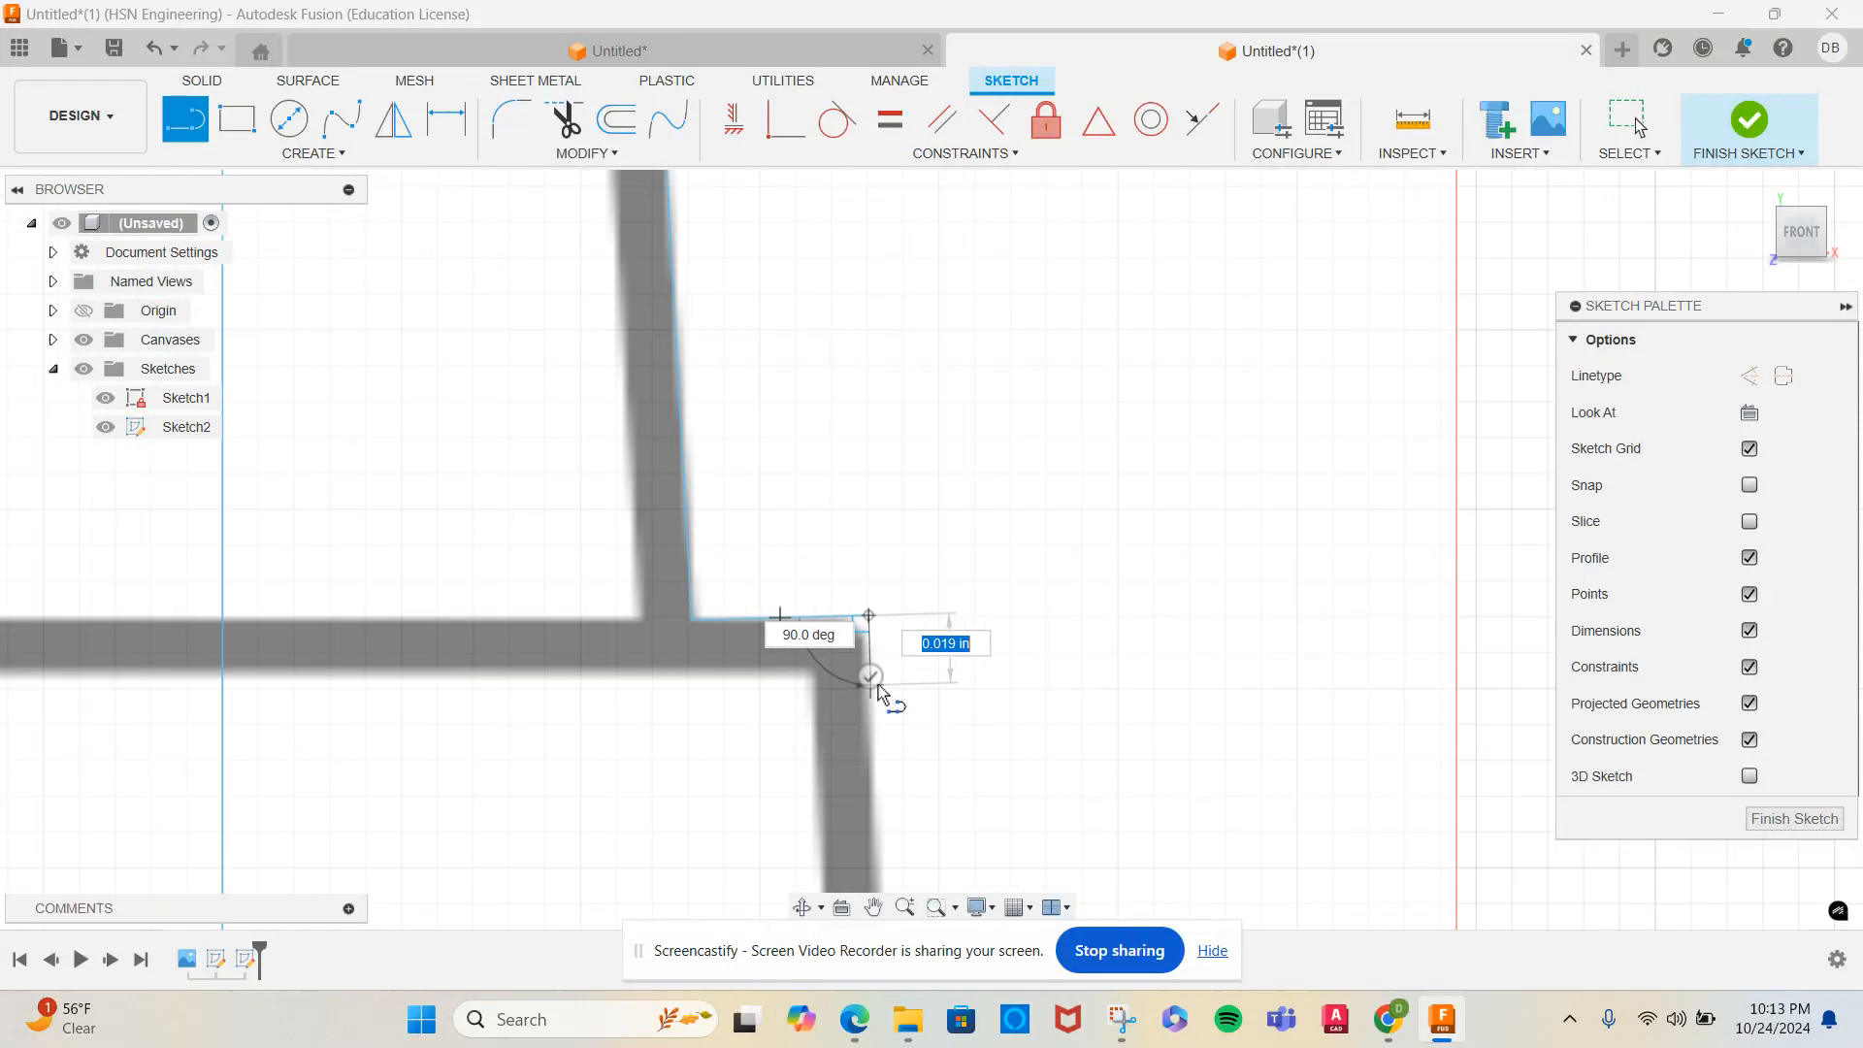
{"action": "middle_click_drag", "start_coordinate": [874, 630], "coordinate": [835, 287]}
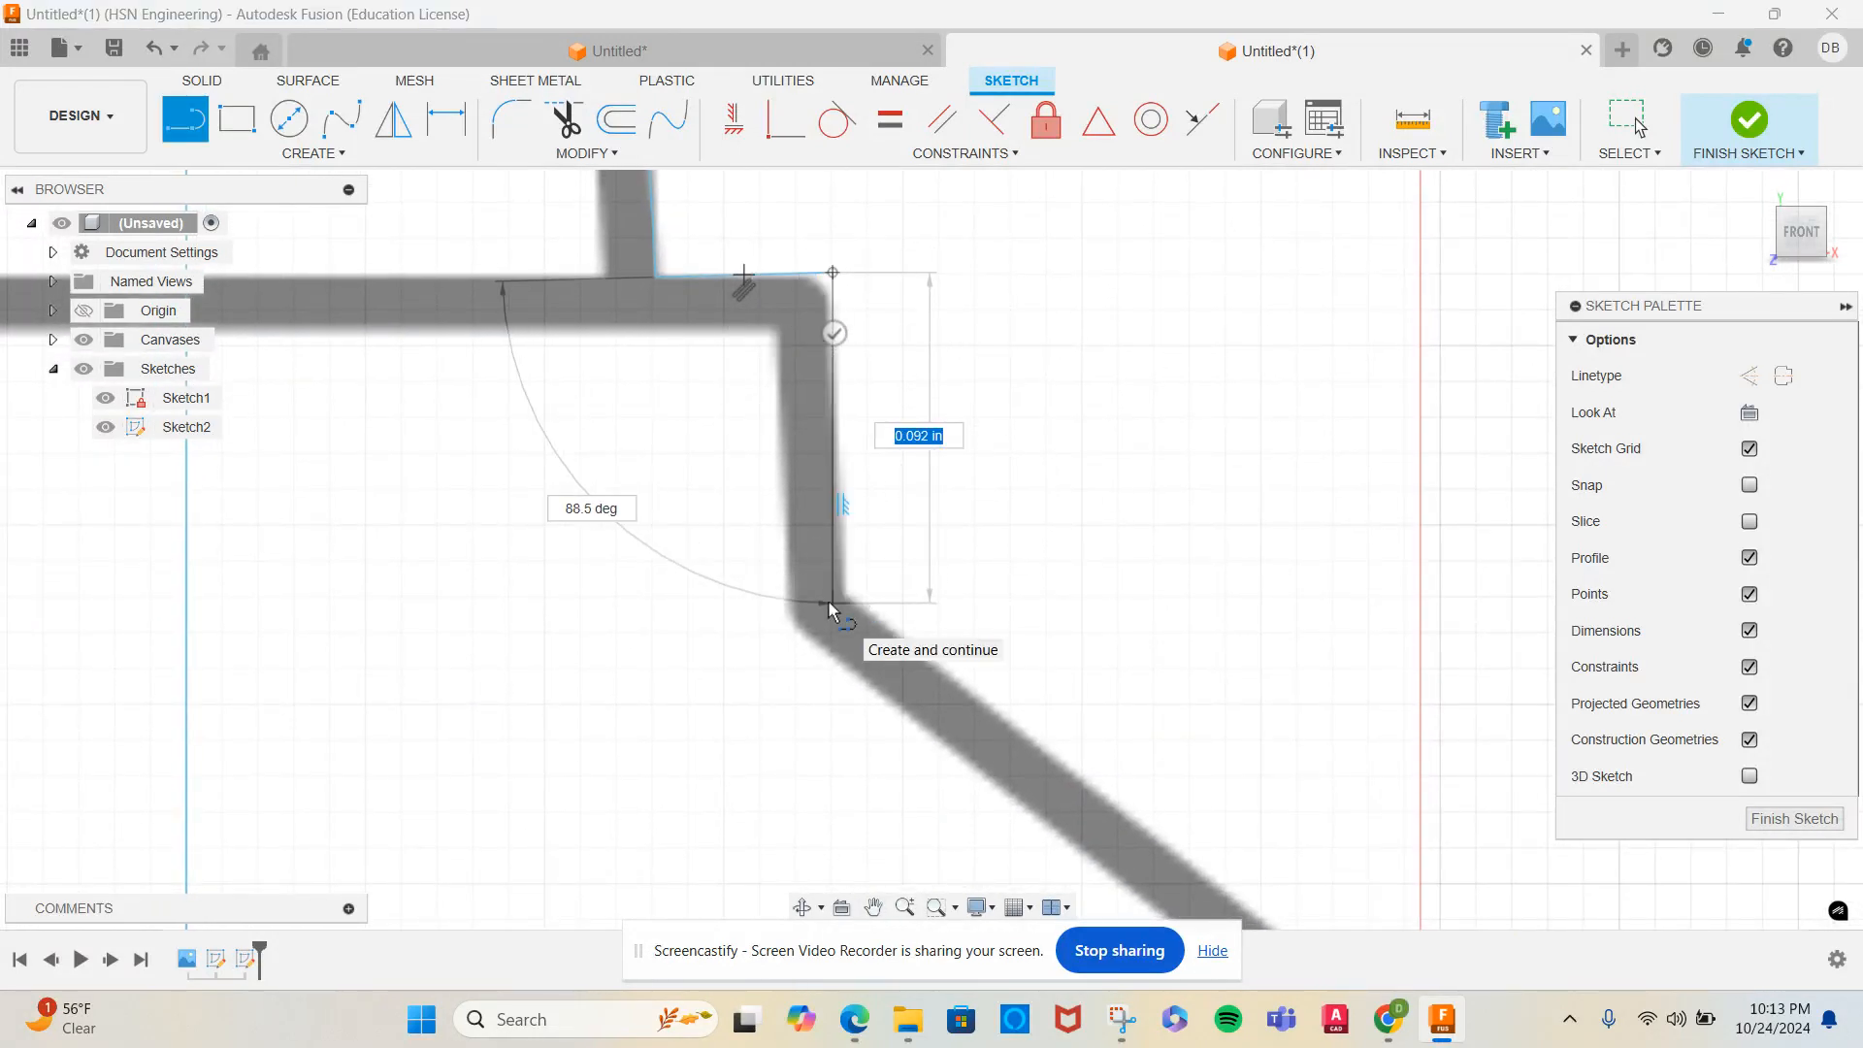
{"action": "left_click", "coordinate": [844, 597]}
Extend the profile with a line down the base's slanted right edge to where the rounded rim begins, and end the line chain
{"action": "middle_click_drag", "start_coordinate": [1009, 671], "coordinate": [643, 300]}
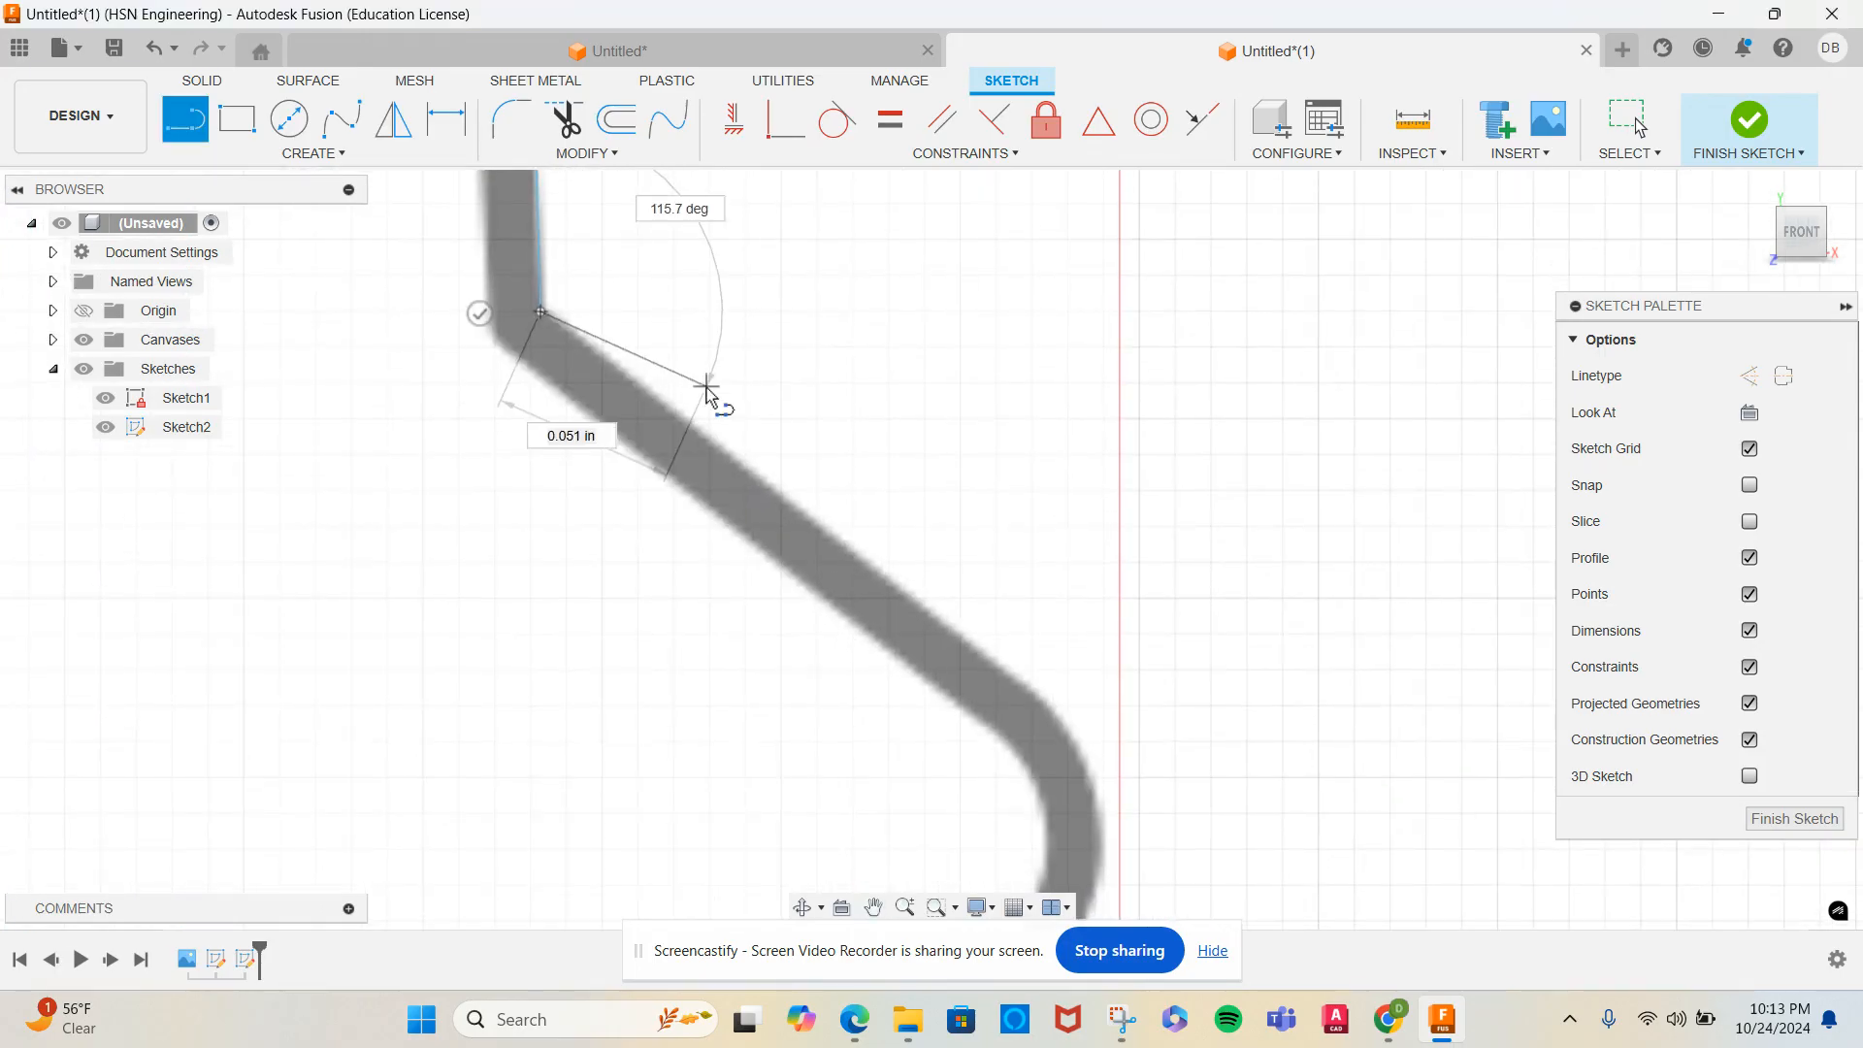
{"action": "left_click", "coordinate": [1026, 695]}
{"action": "key", "text": "Escape"}
{"action": "key", "text": "Escape"}
{"action": "scroll", "coordinate": [1075, 679], "scroll_direction": "down", "scroll_amount": 2}
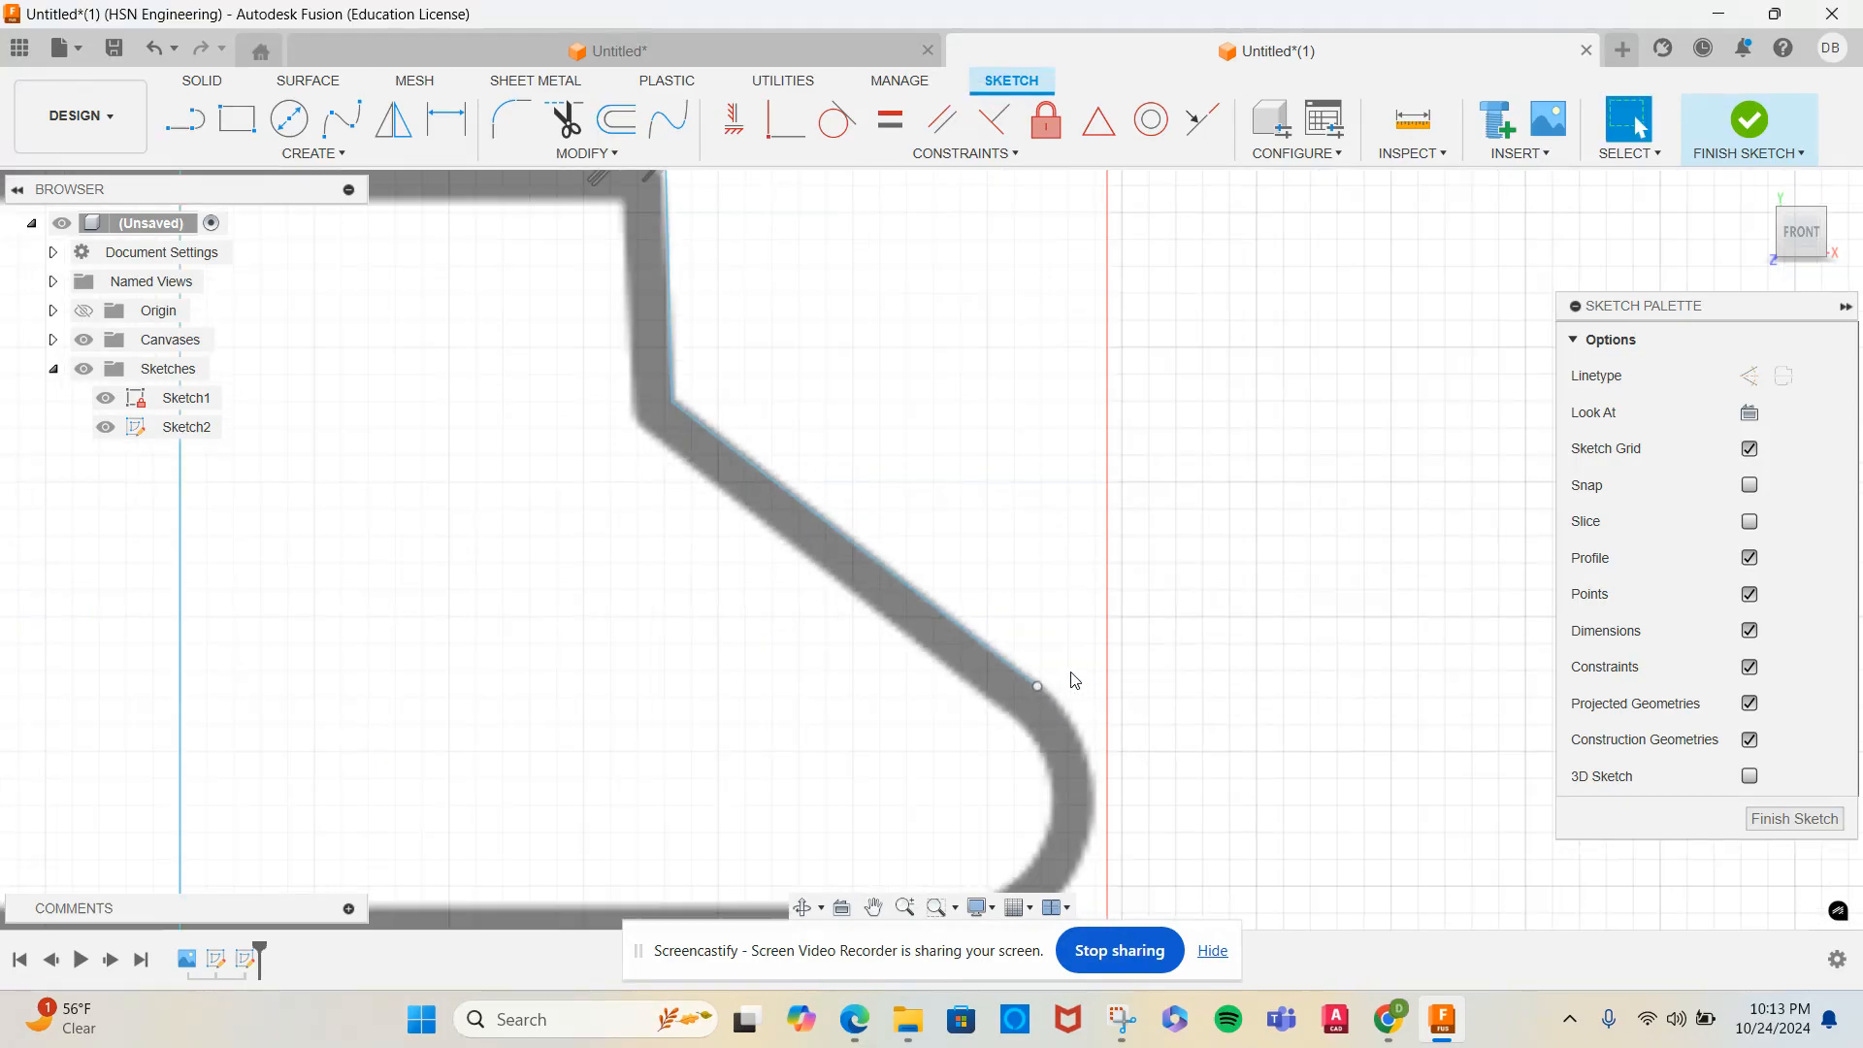
{"action": "scroll", "coordinate": [1086, 674], "scroll_direction": "down", "scroll_amount": 2}
{"action": "scroll", "coordinate": [1143, 638], "scroll_direction": "down", "scroll_amount": 3}
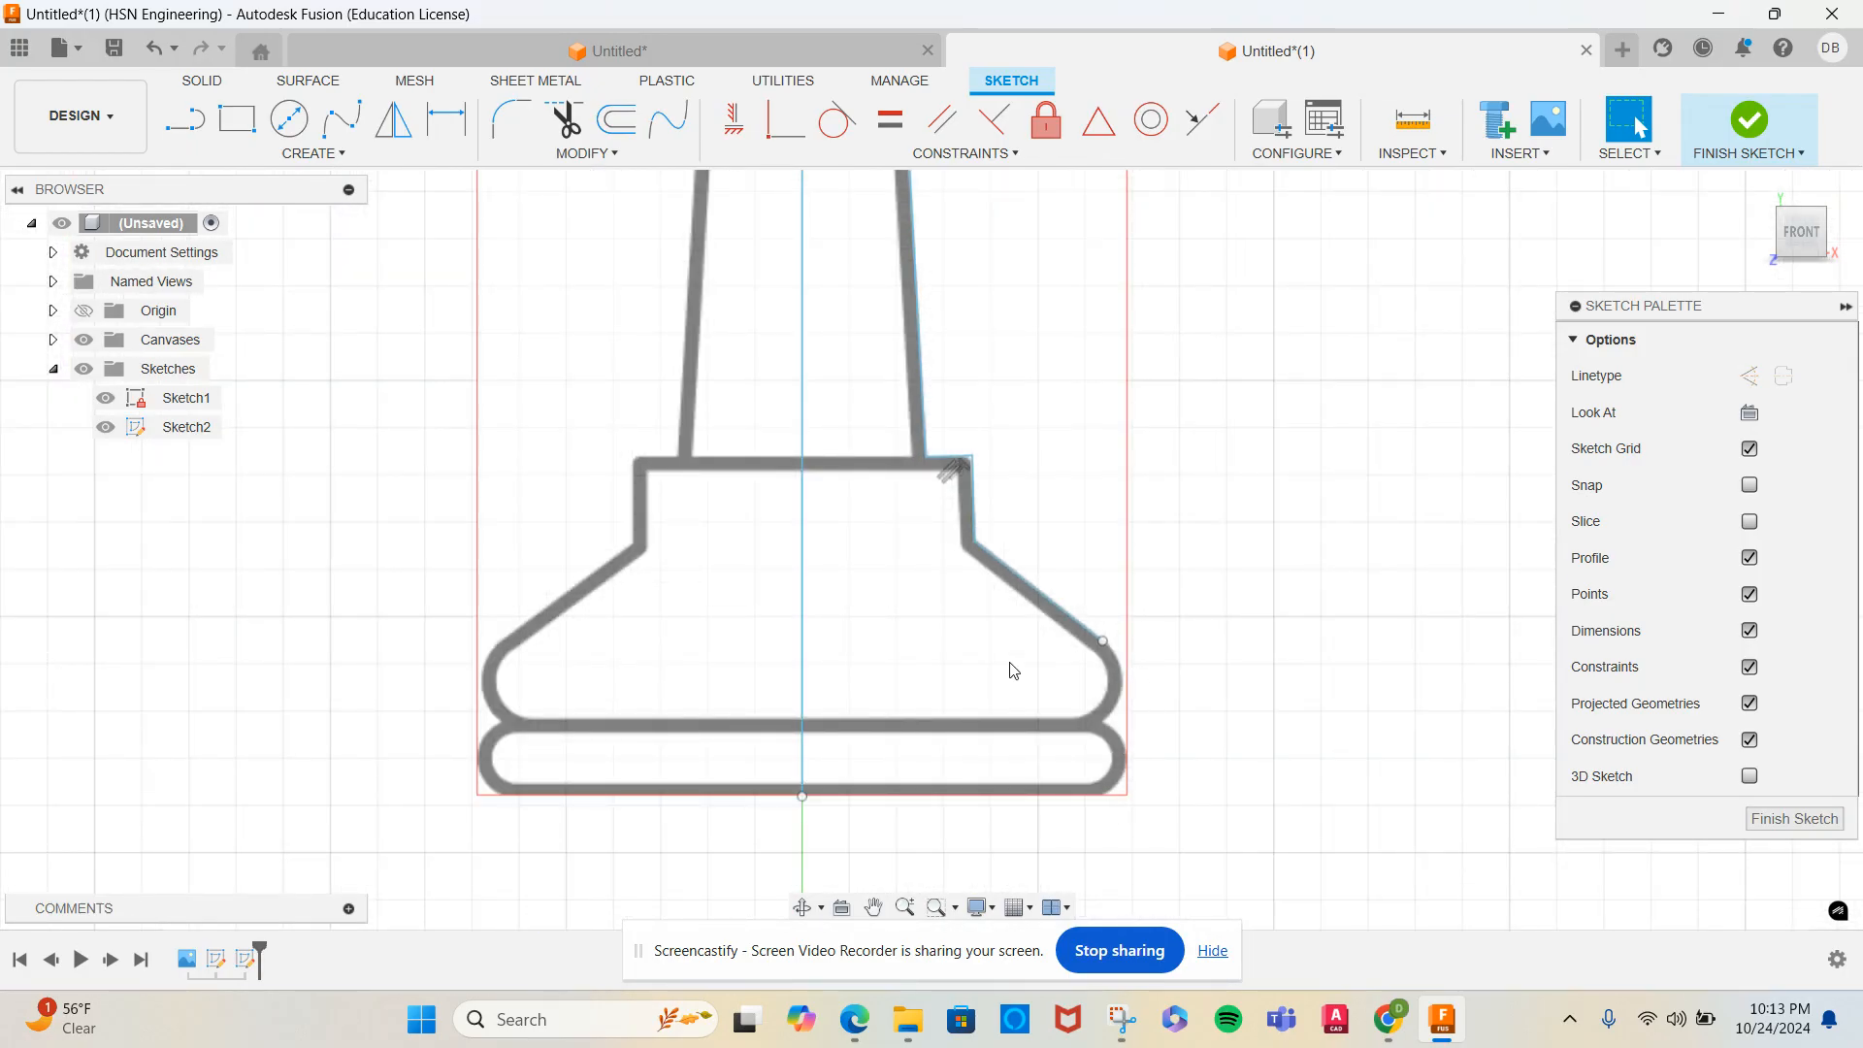
{"action": "left_click", "coordinate": [327, 158]}
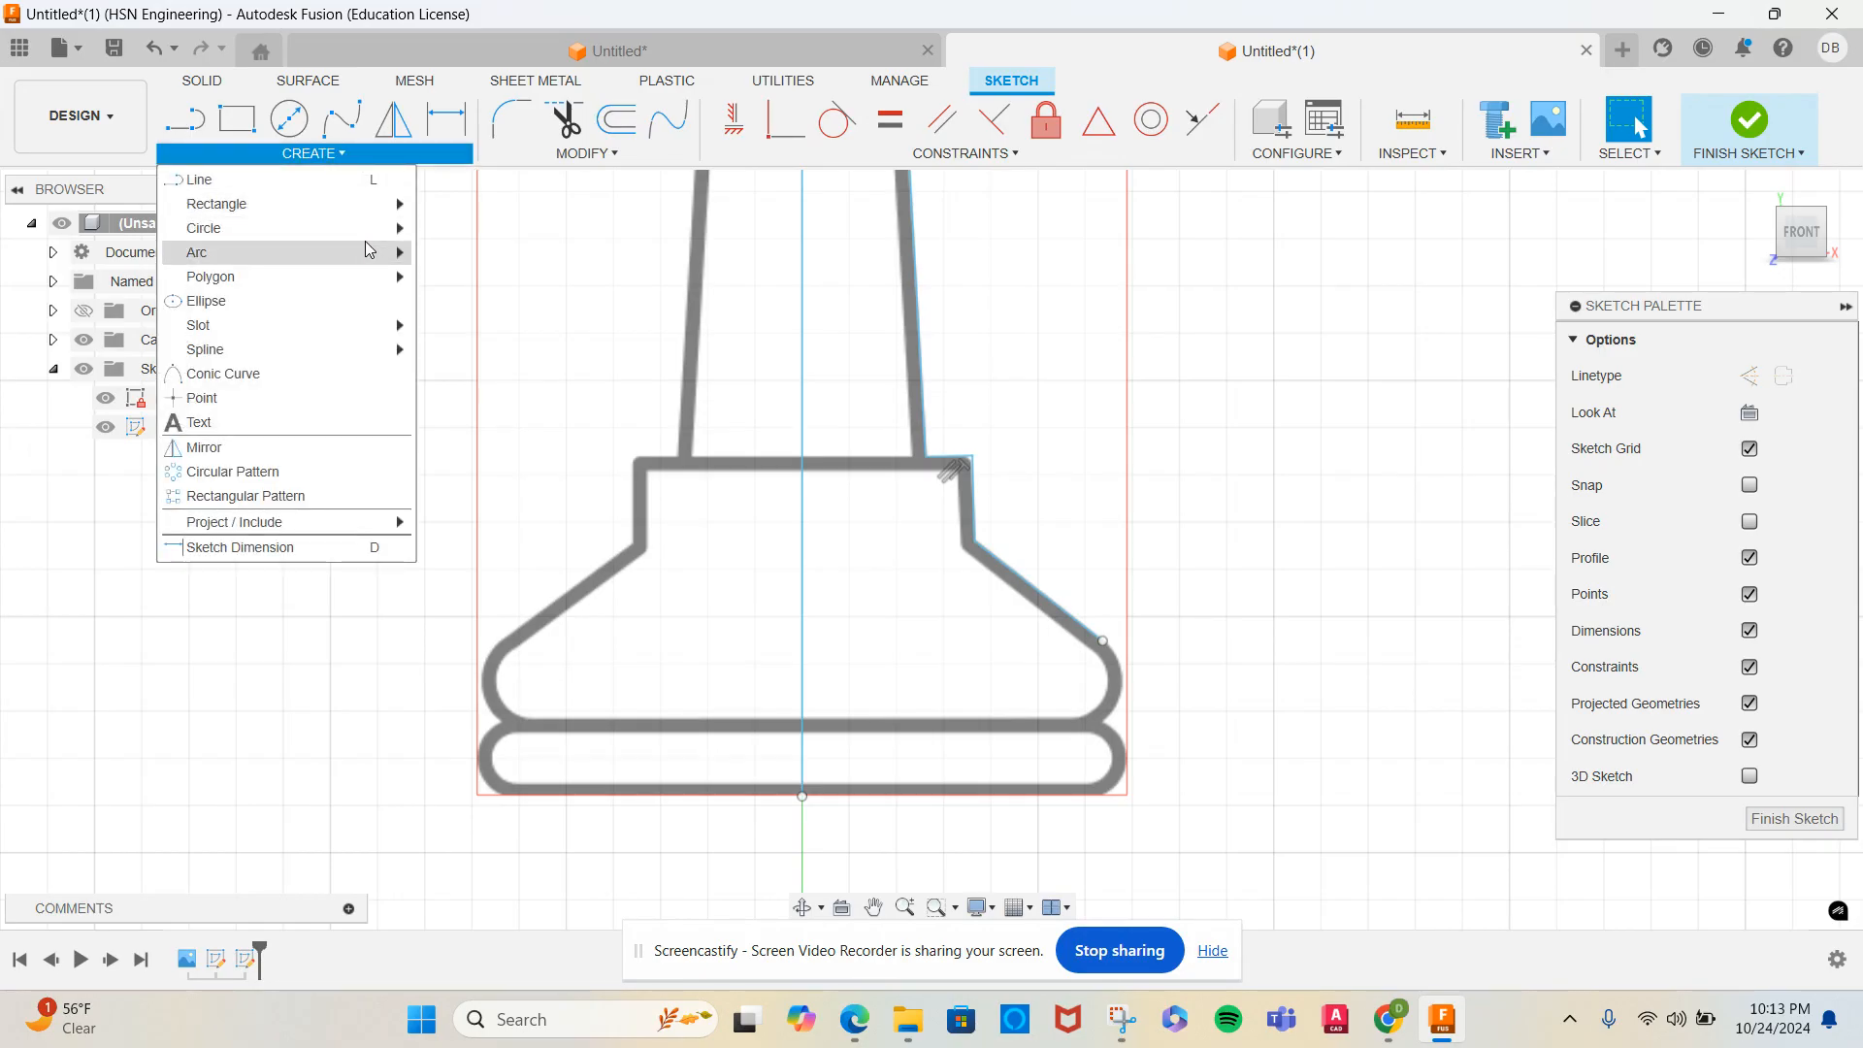
{"action": "mouse_move", "coordinate": [383, 233]}
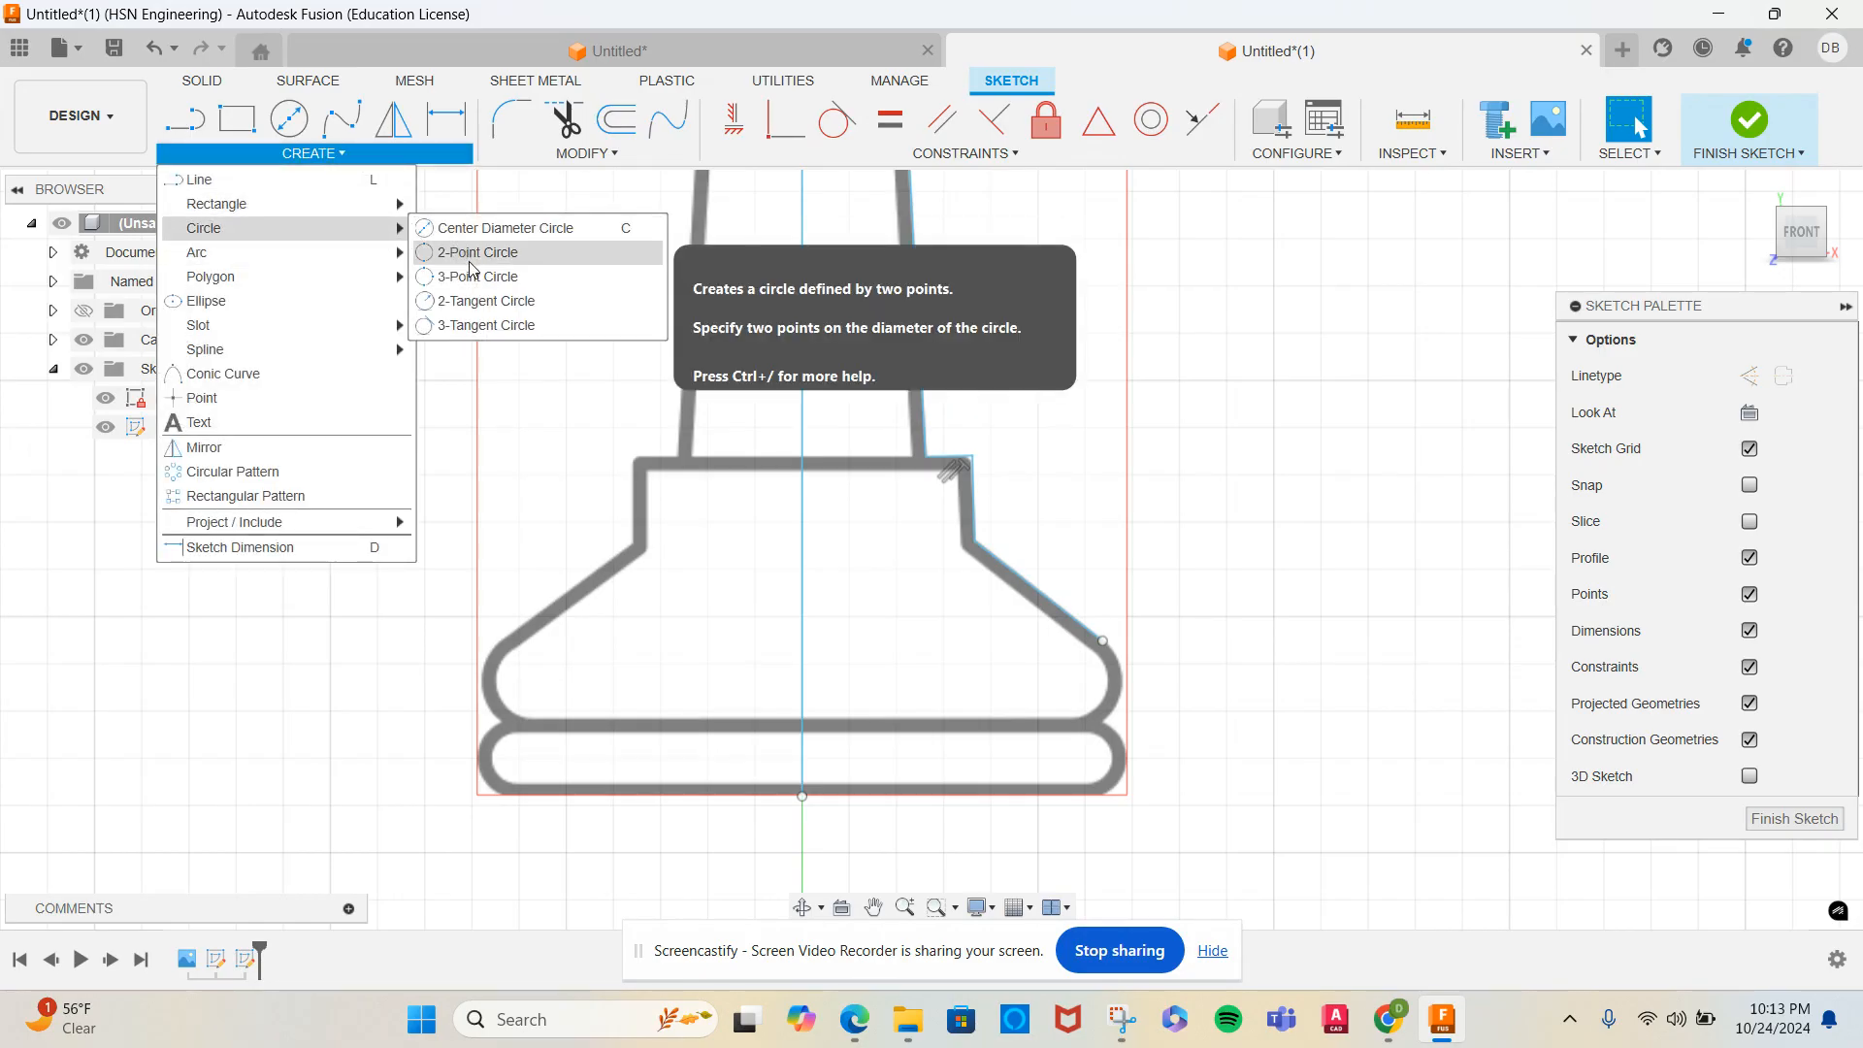
{"action": "scroll", "coordinate": [1073, 674], "scroll_direction": "up", "scroll_amount": 4}
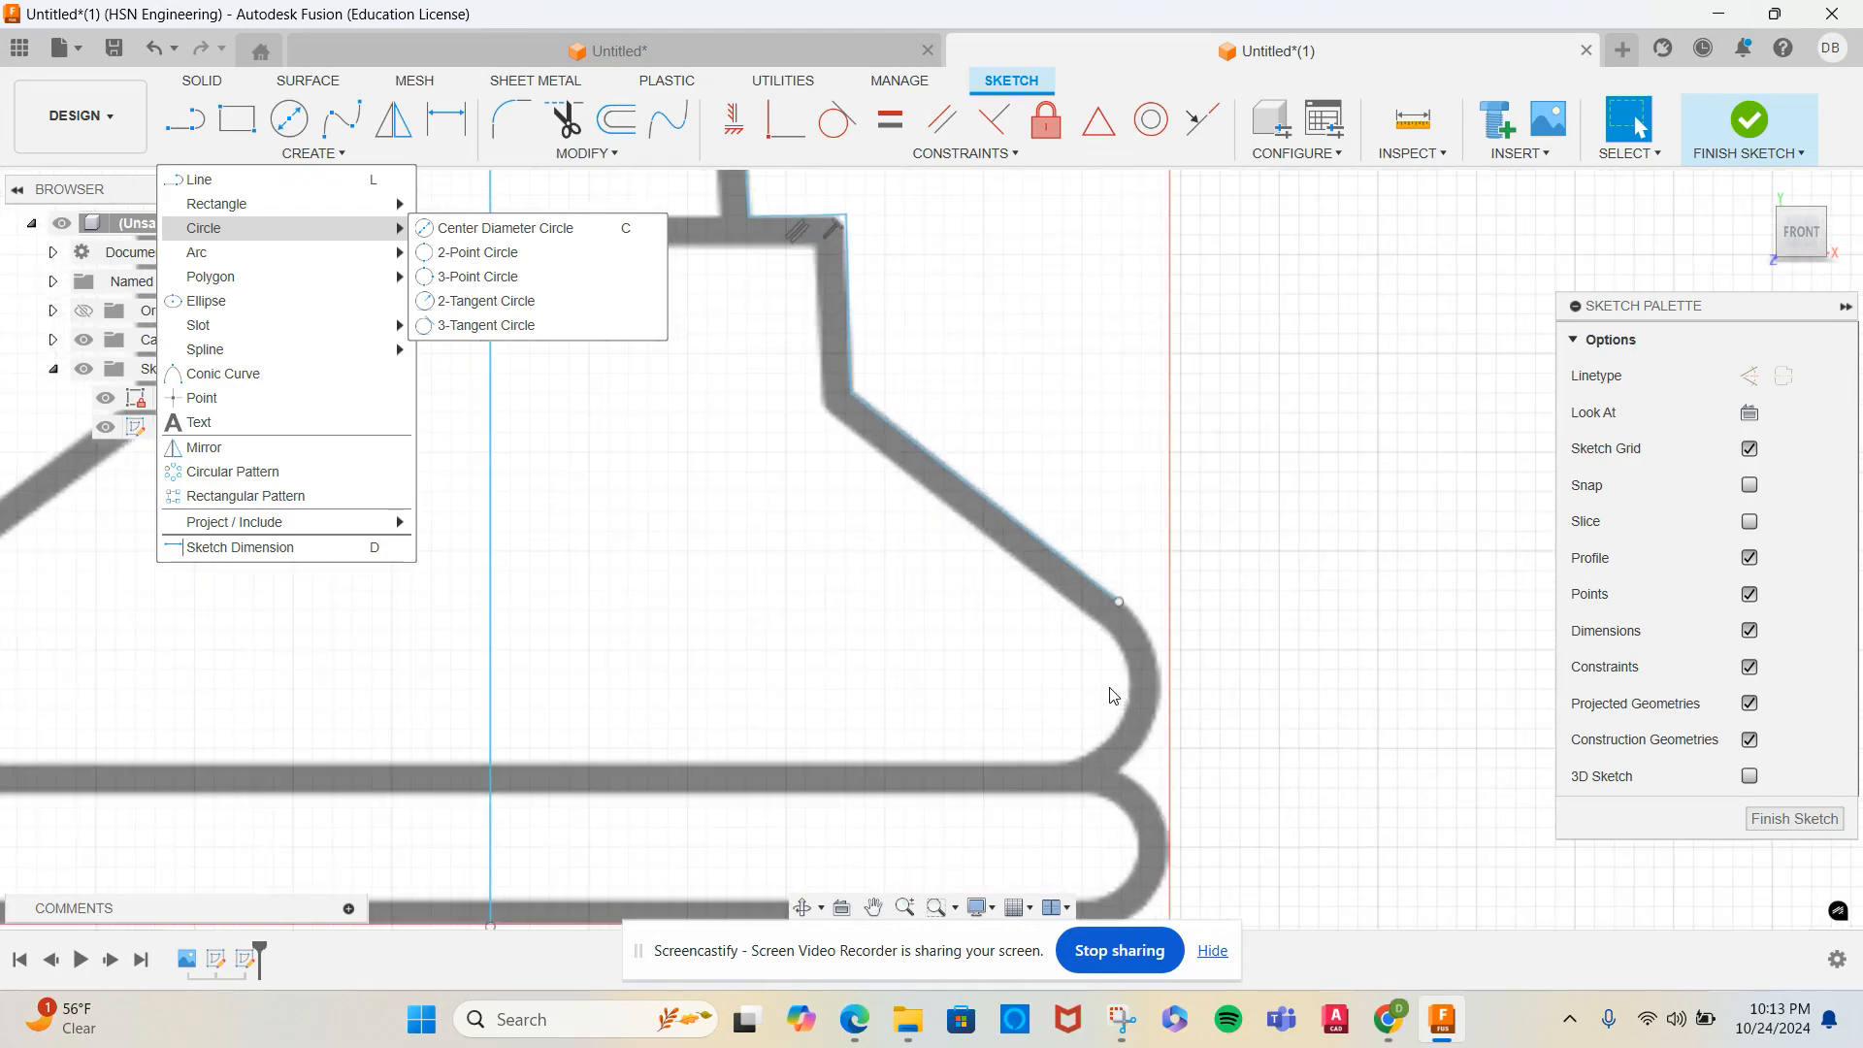
{"action": "scroll", "coordinate": [1114, 695], "scroll_direction": "up", "scroll_amount": 3}
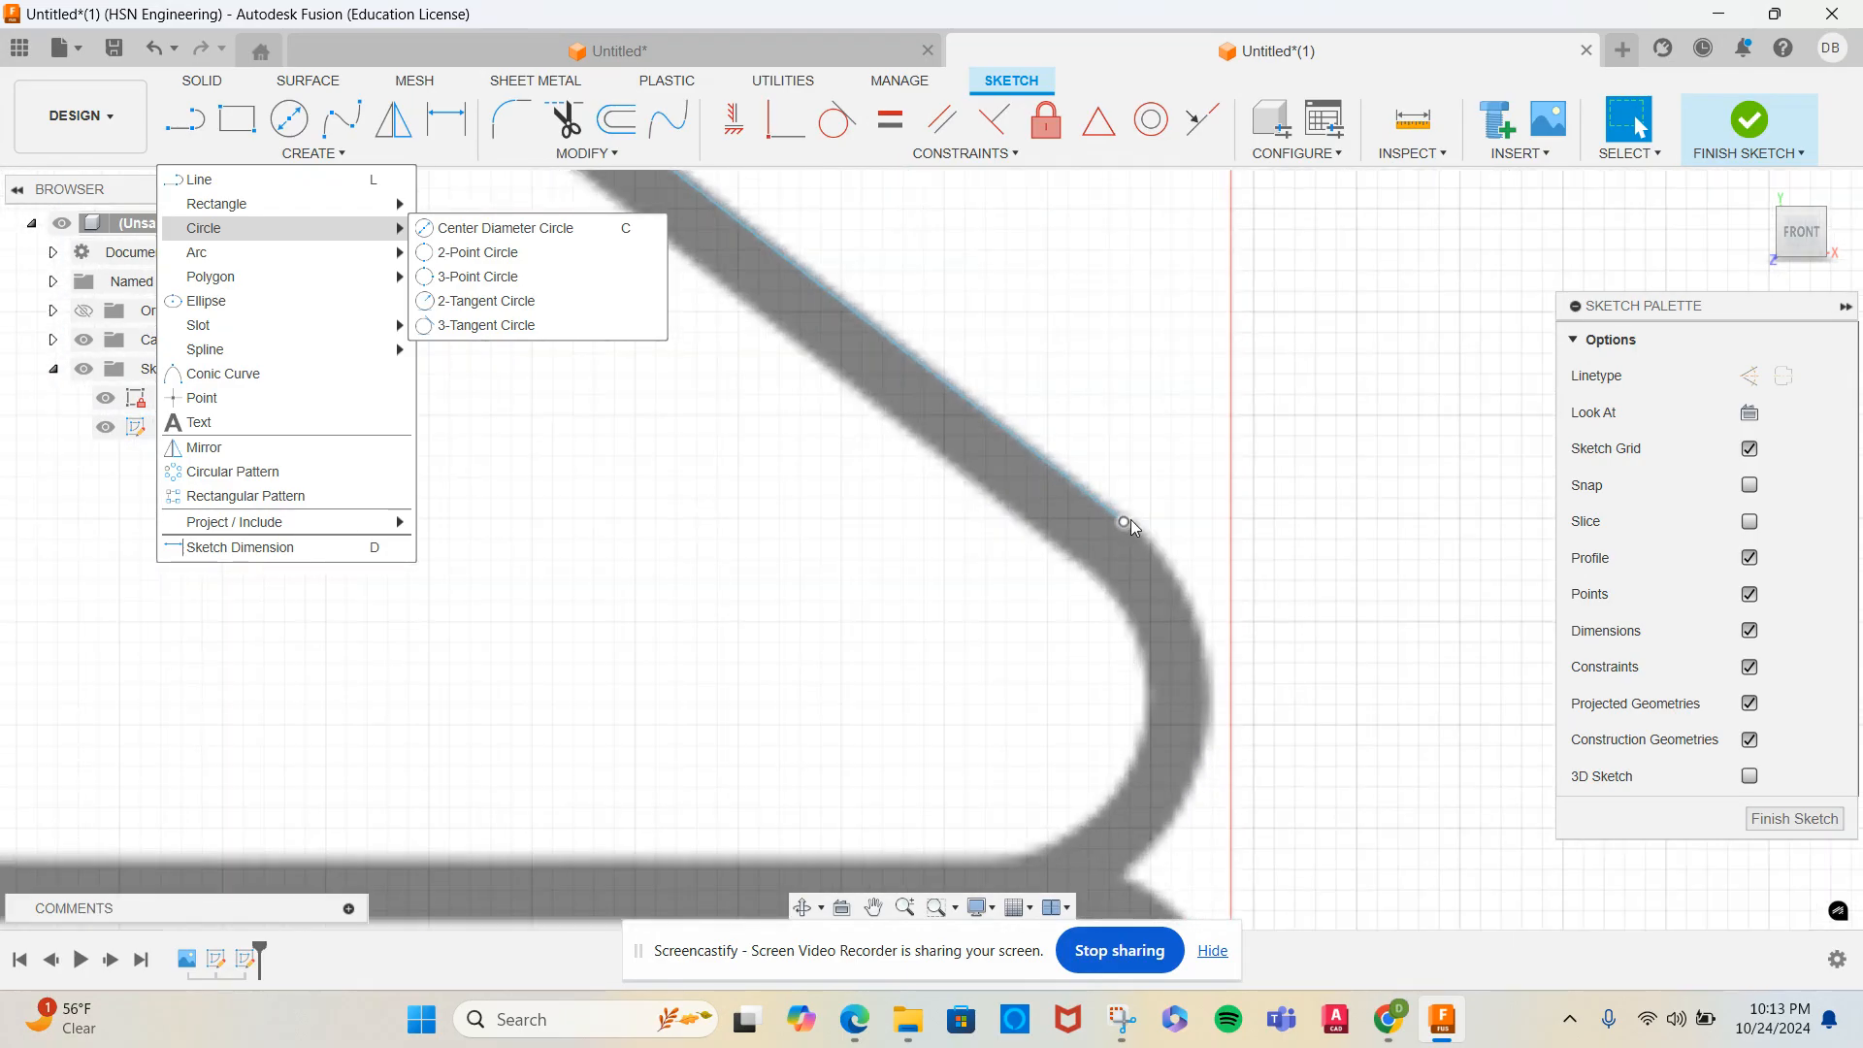
{"action": "left_click", "coordinate": [1123, 524]}
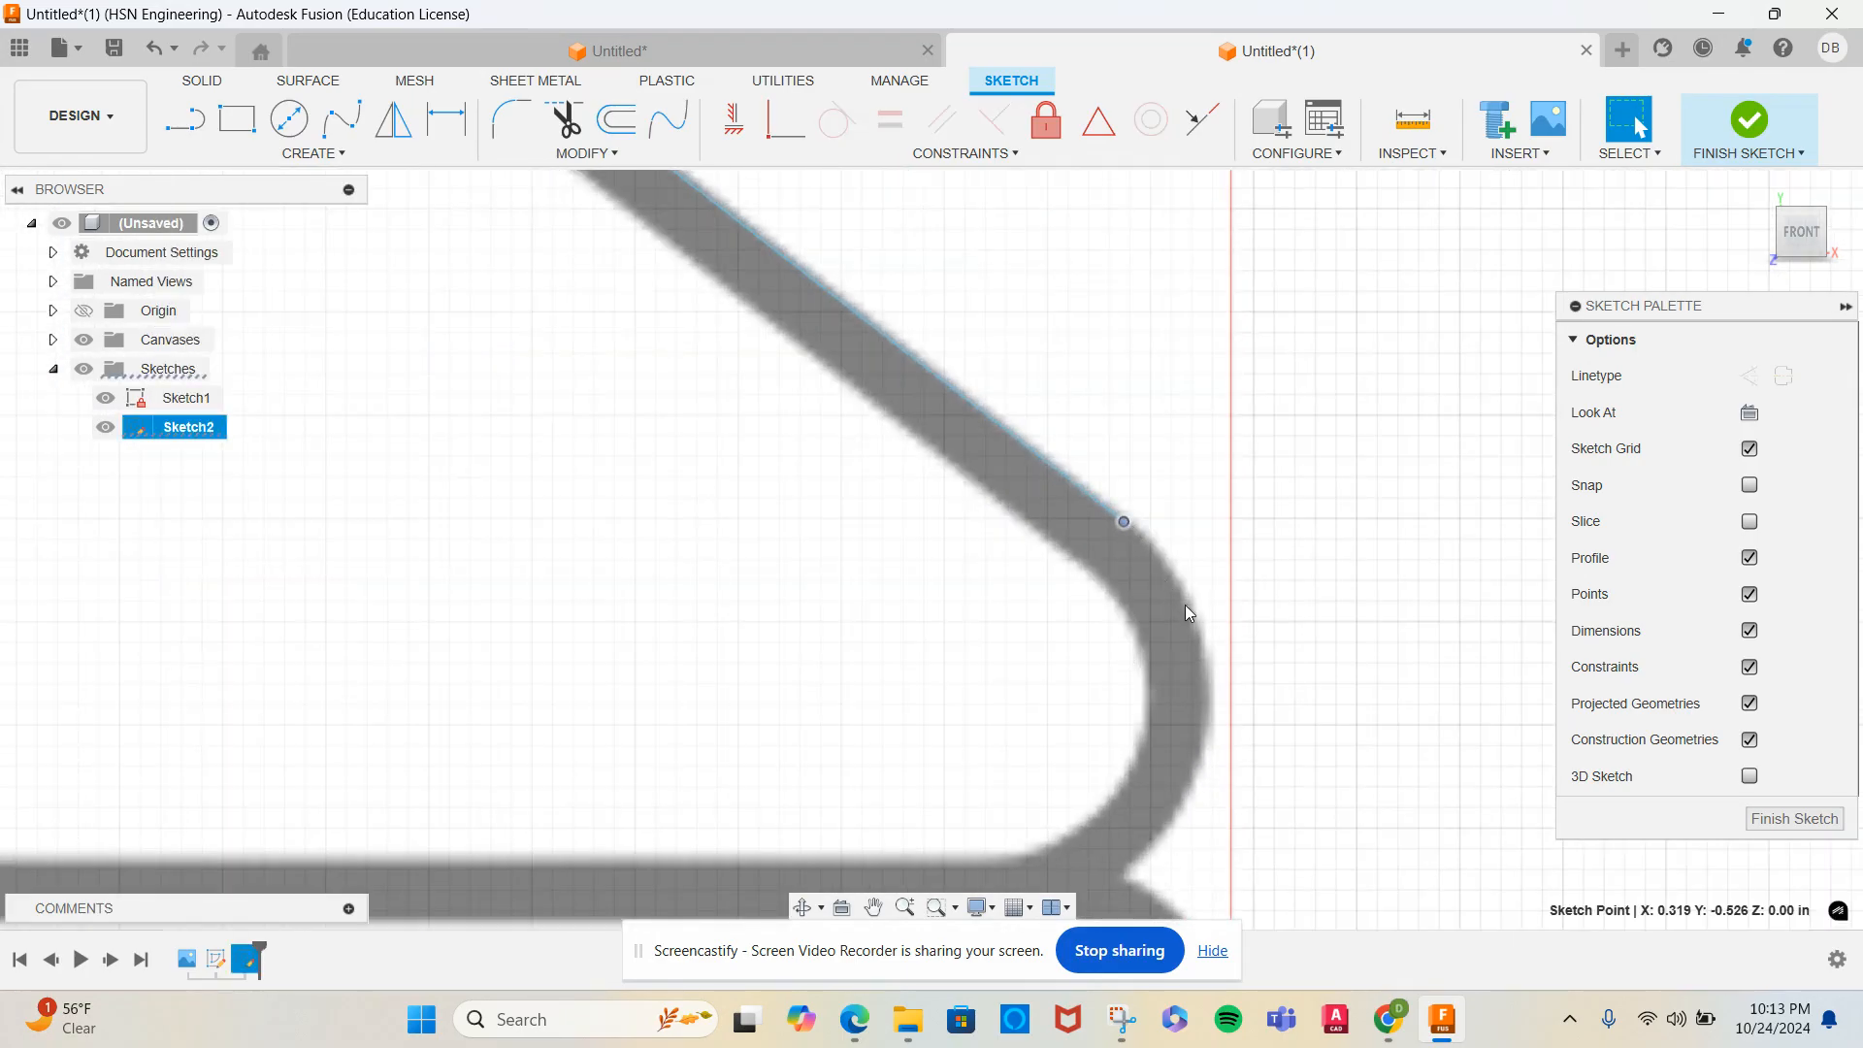
{"action": "left_click", "coordinate": [1202, 626]}
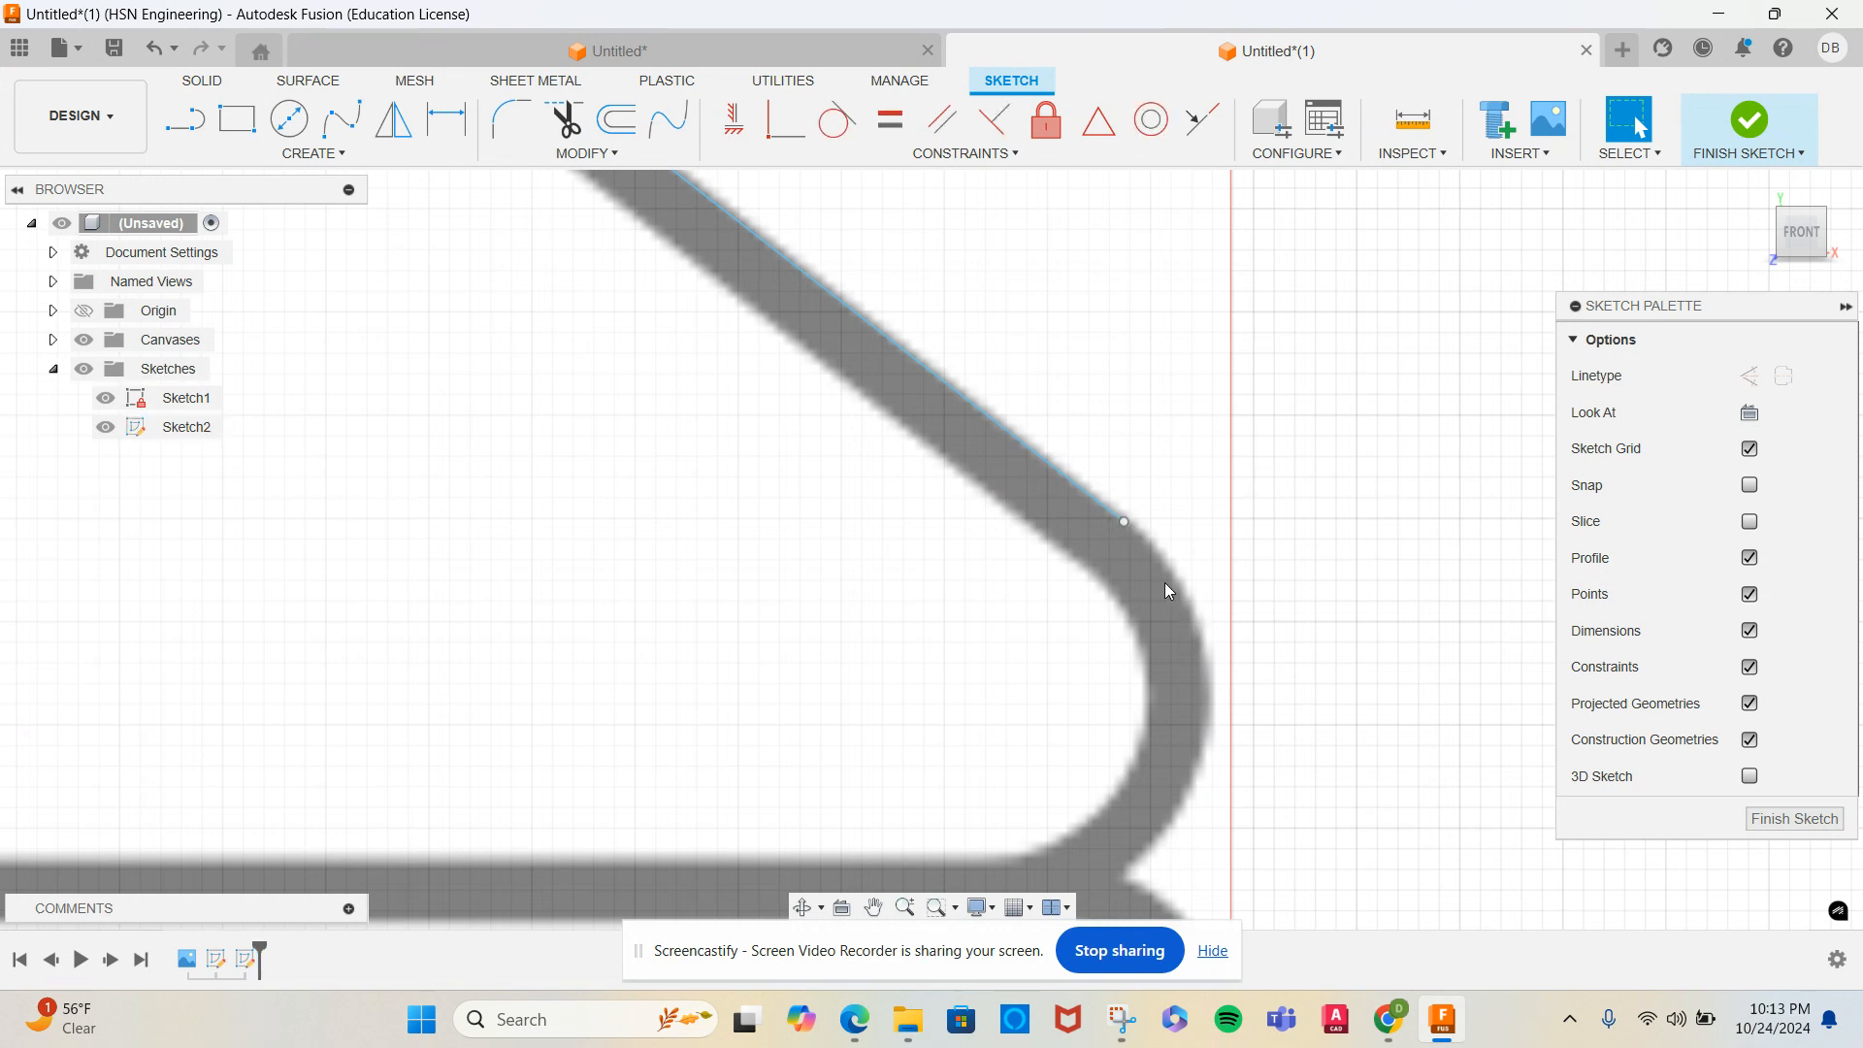
Draw a three-point circle from the slanted line's end along the outer curve of the base's upper rounded rim
{"action": "left_click", "coordinate": [339, 158]}
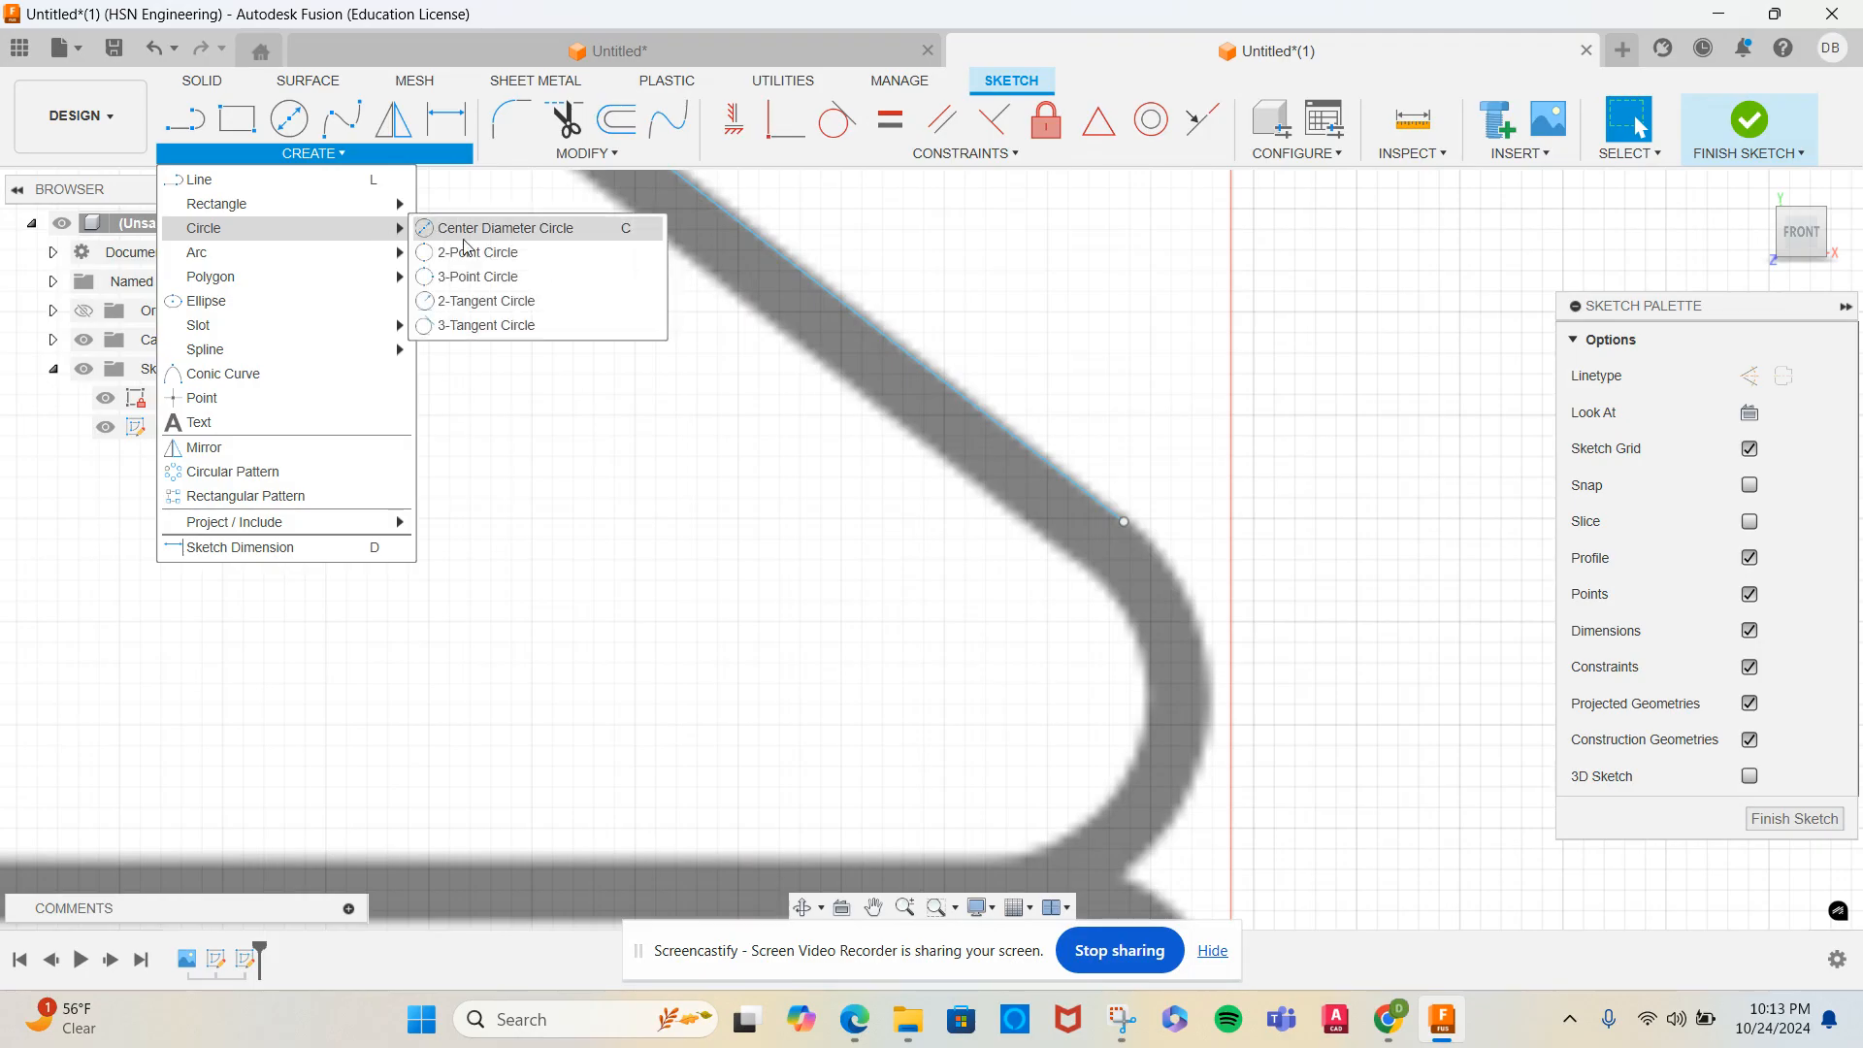
{"action": "left_click", "coordinate": [480, 277]}
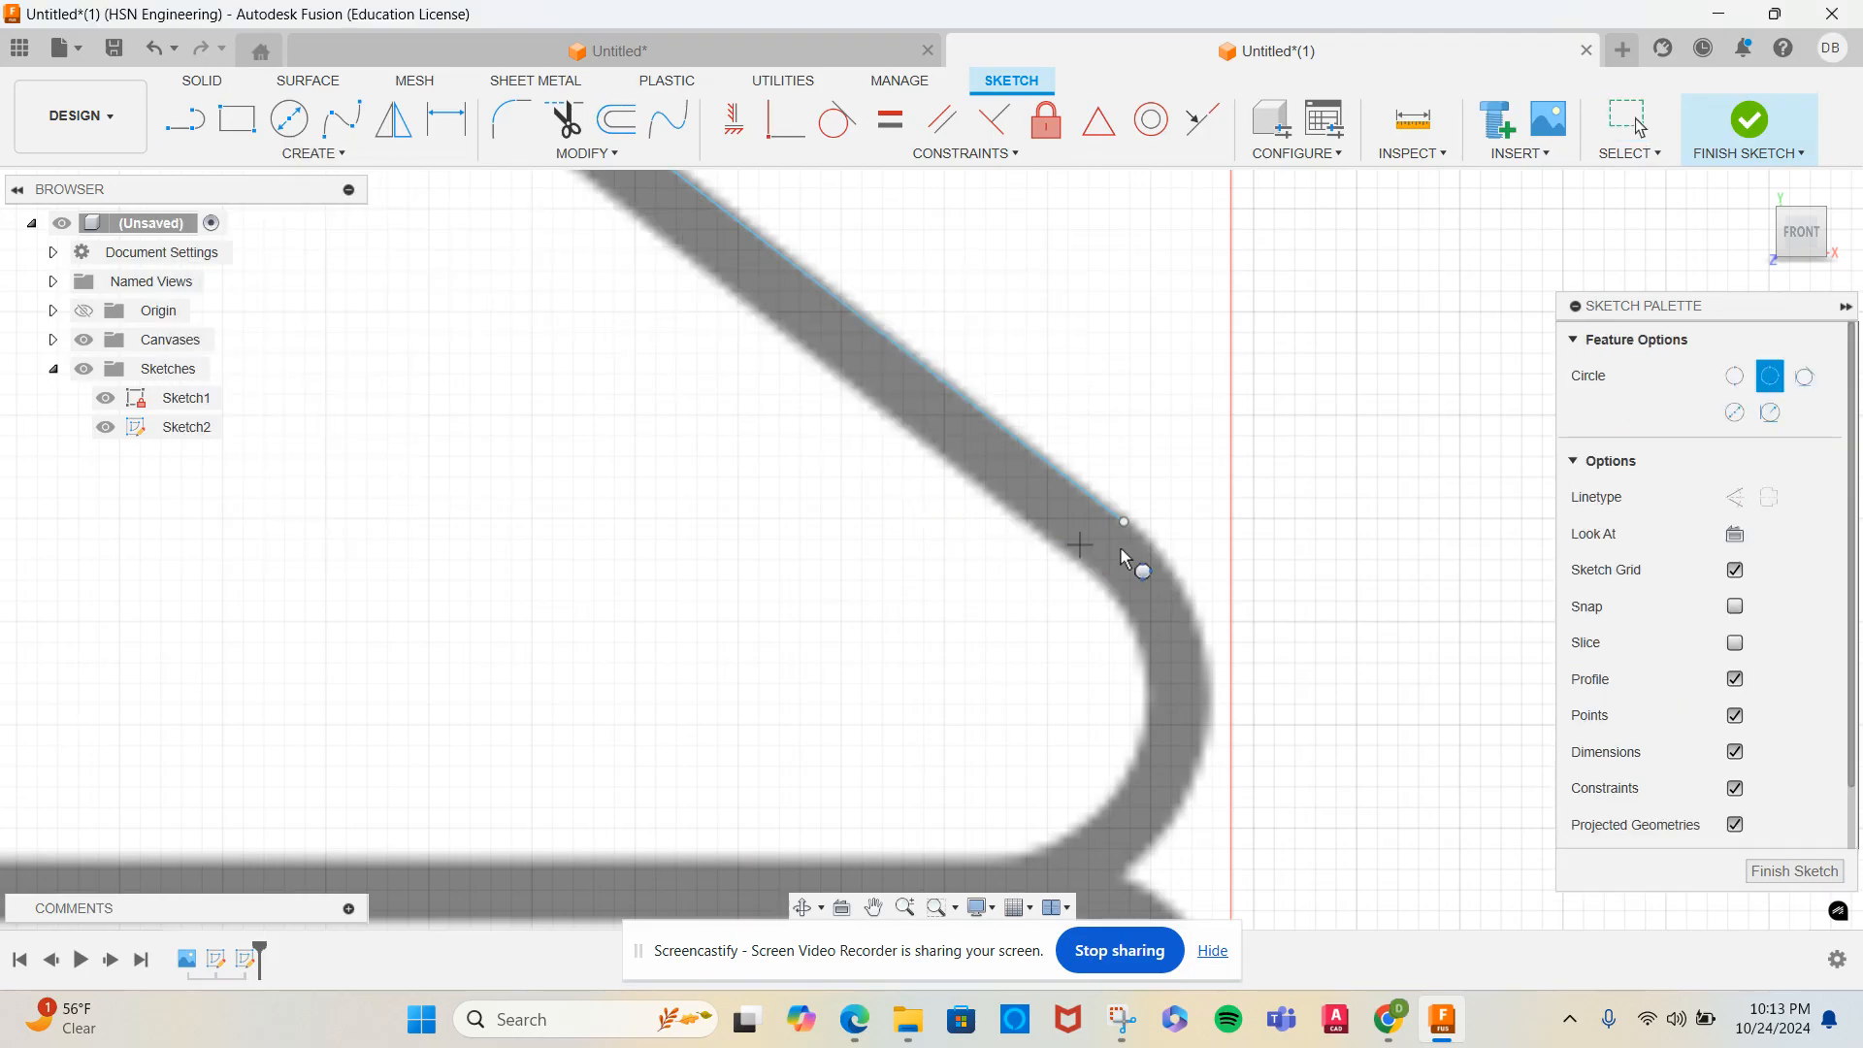
{"action": "left_click", "coordinate": [1195, 629]}
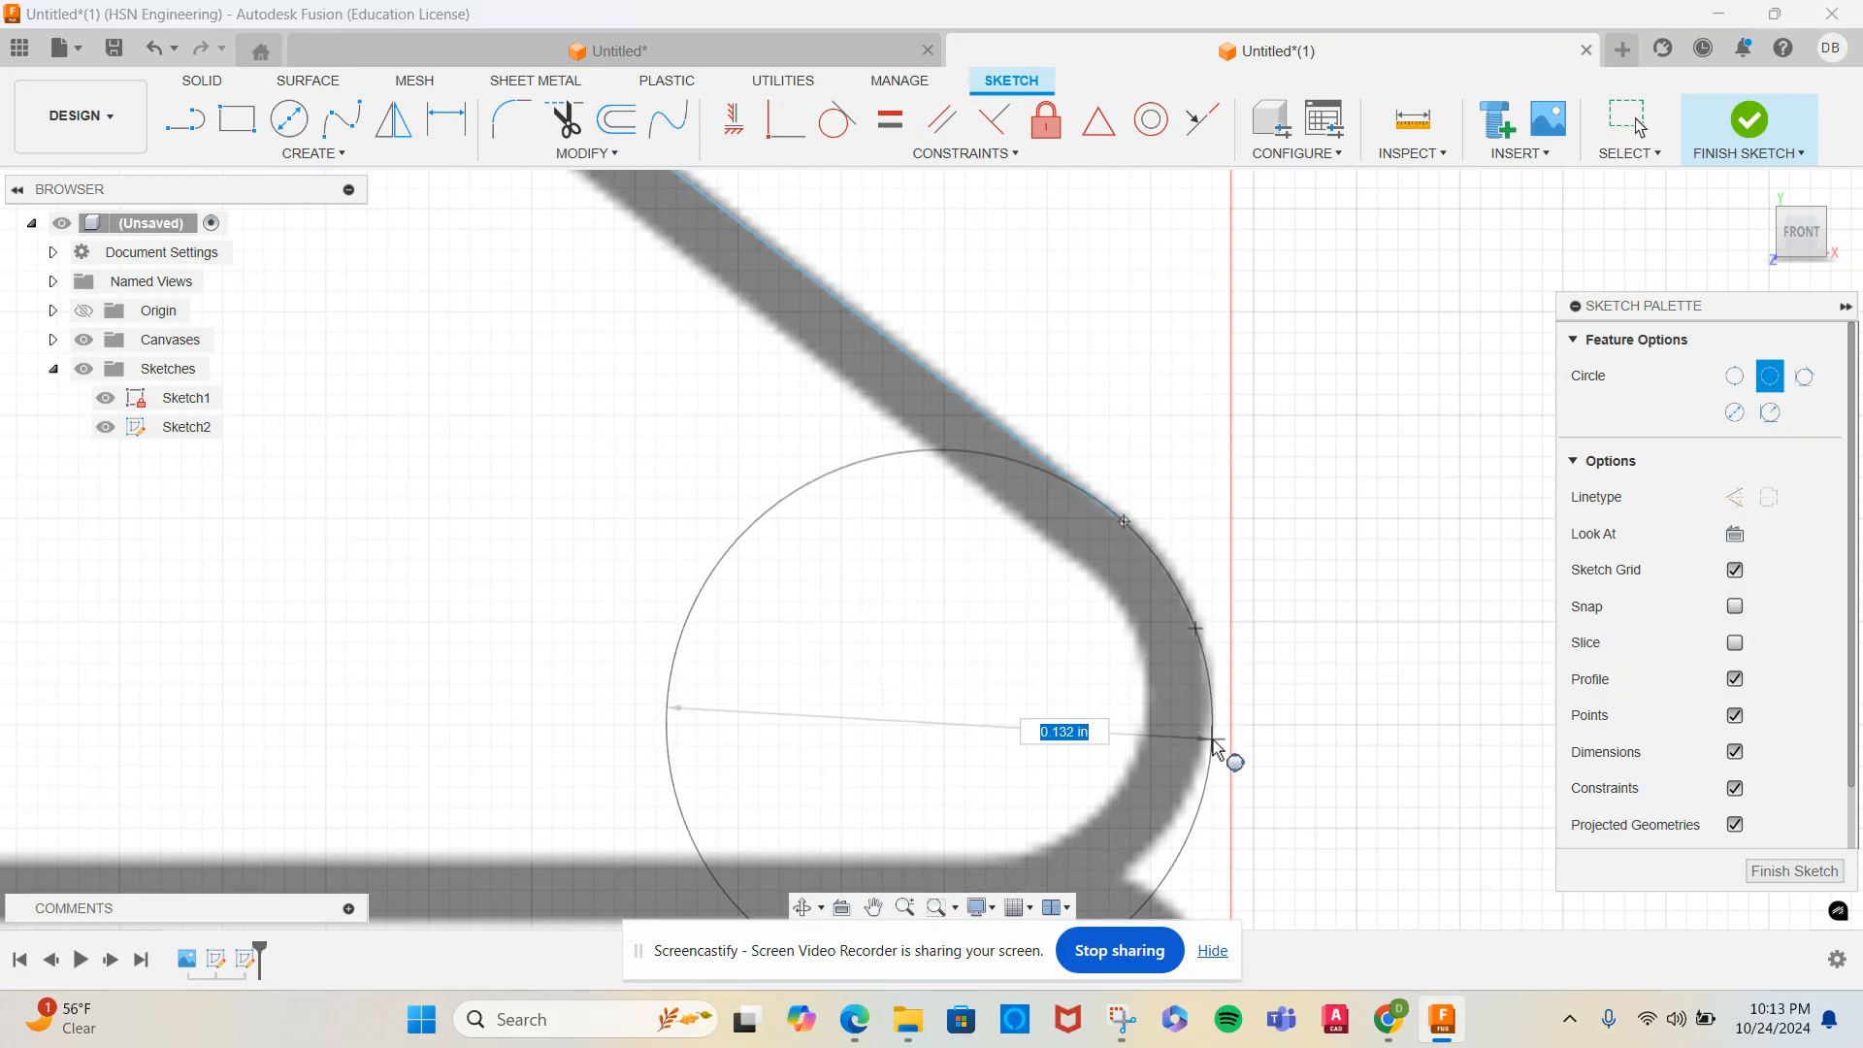
{"action": "left_click", "coordinate": [1182, 802]}
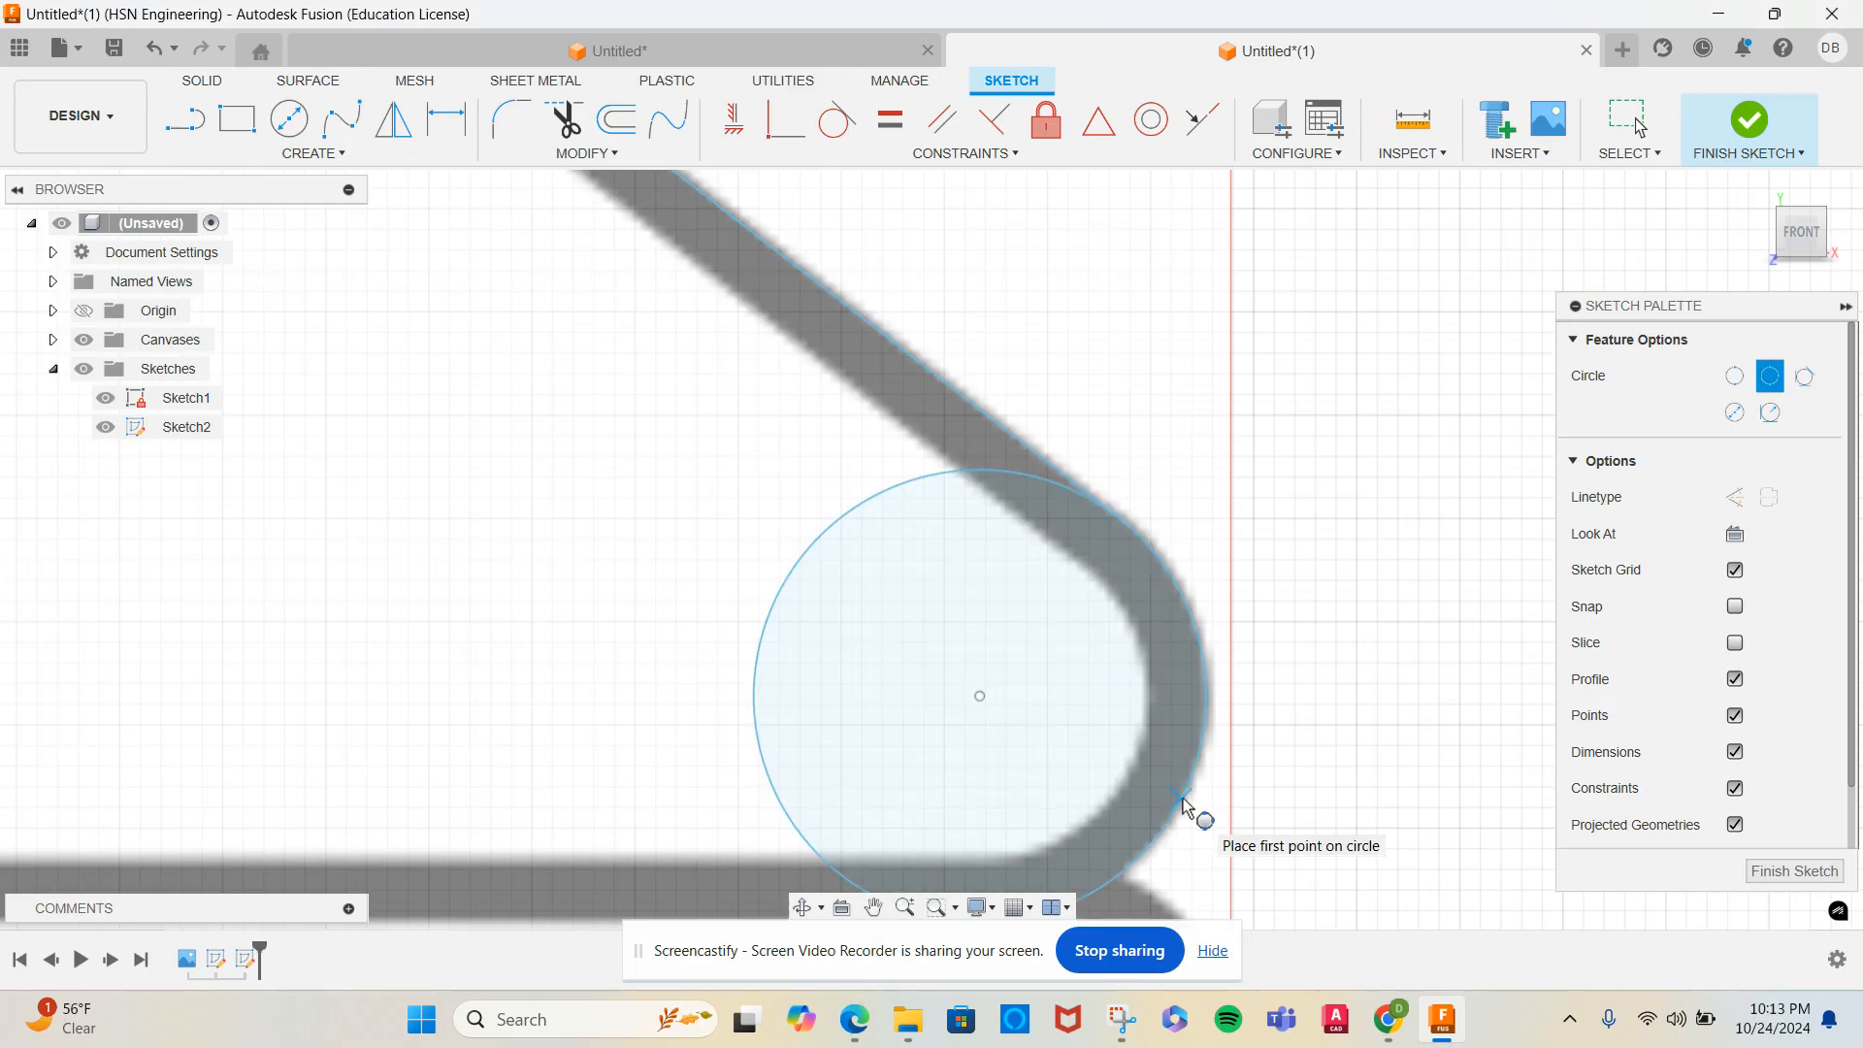
{"action": "key", "text": "Escape"}
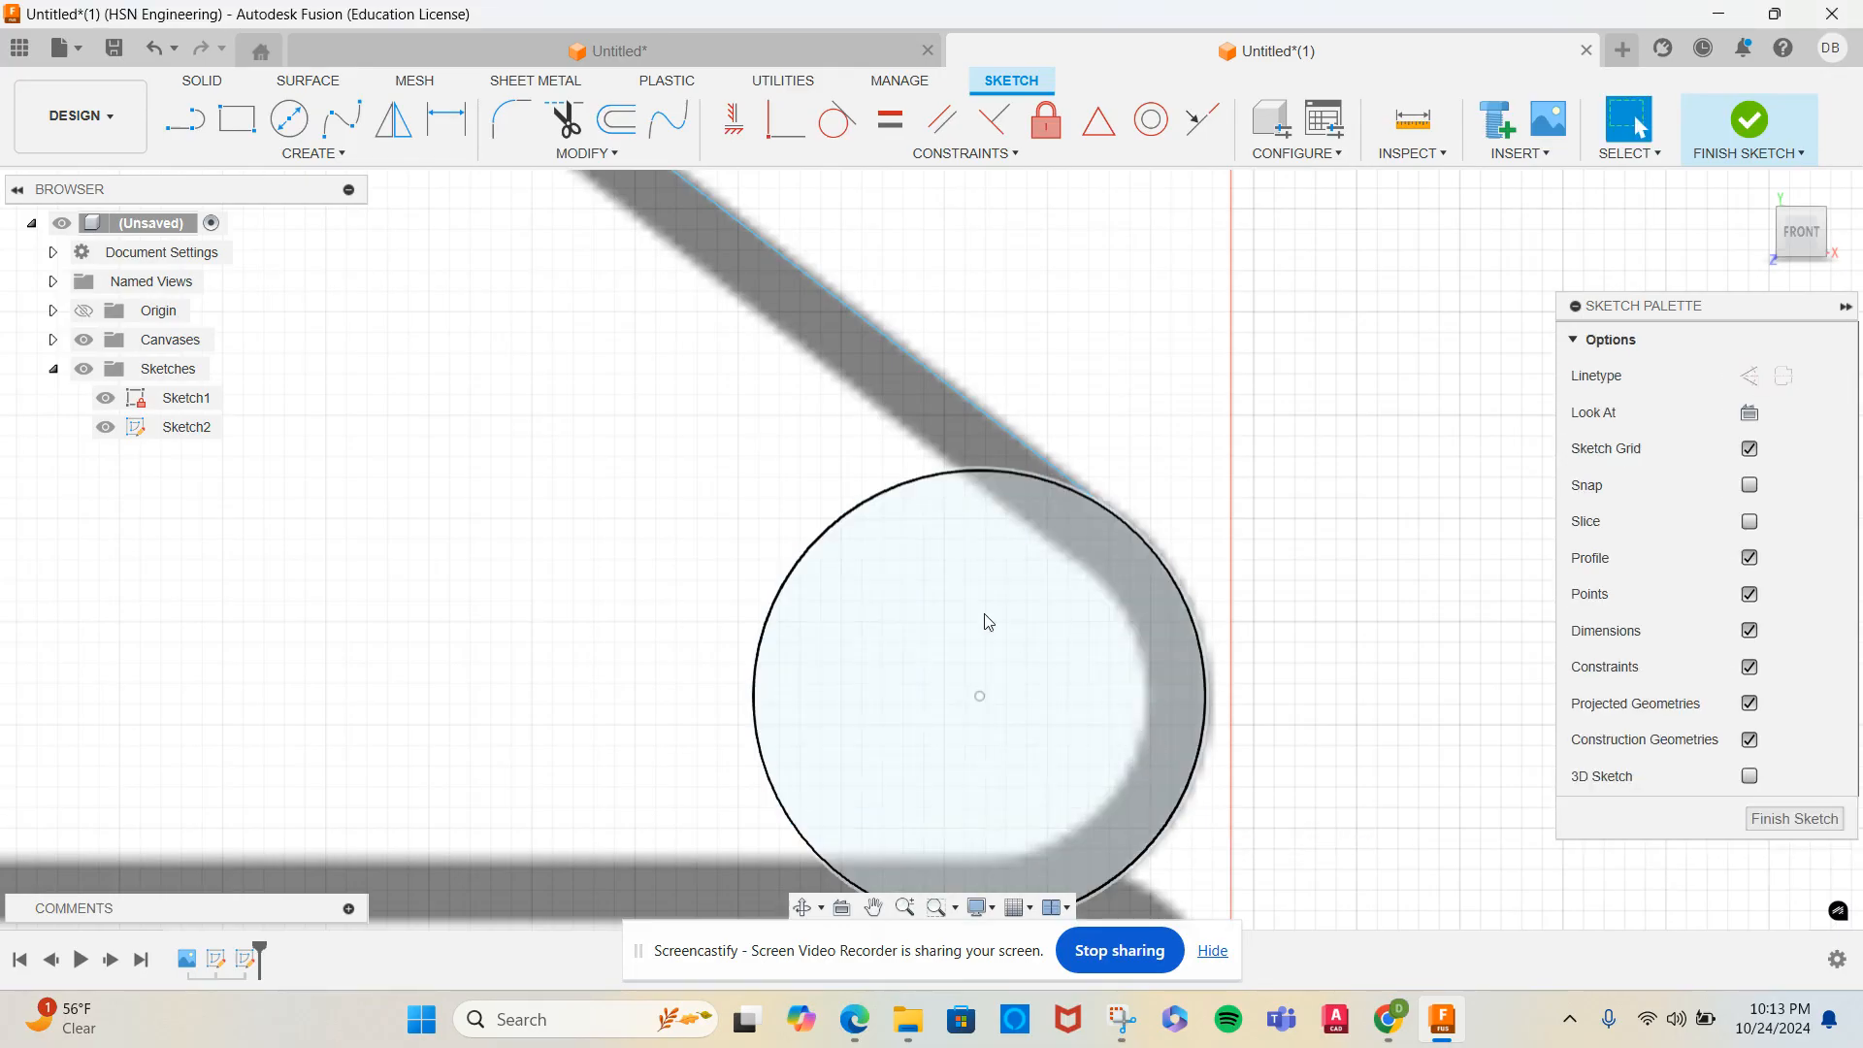
Draw a three-point circle around the right end of the base's bottom rim, starting where it meets the upper rim circle
{"action": "scroll", "coordinate": [883, 446], "scroll_direction": "down", "scroll_amount": 3}
{"action": "scroll", "coordinate": [881, 434], "scroll_direction": "down", "scroll_amount": 1}
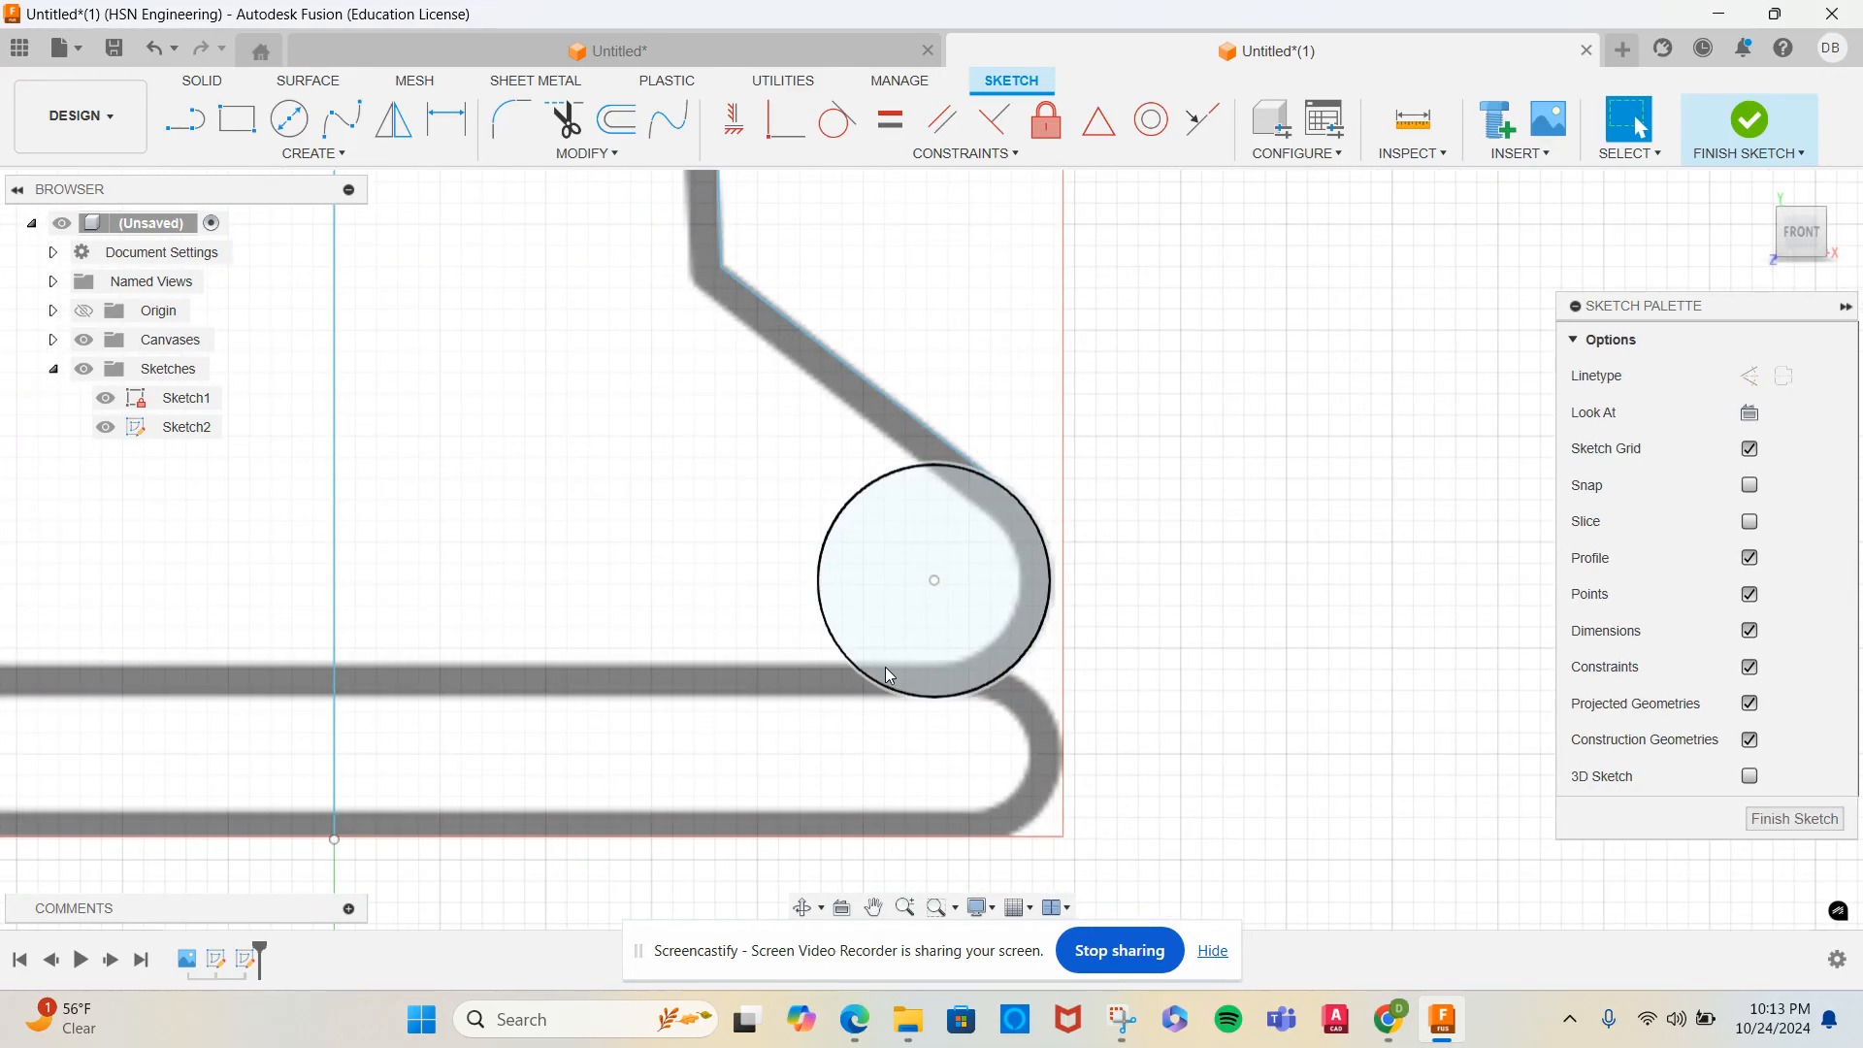
{"action": "middle_click_drag", "start_coordinate": [928, 733], "coordinate": [1035, 595]}
{"action": "scroll", "coordinate": [1038, 601], "scroll_direction": "up", "scroll_amount": 4}
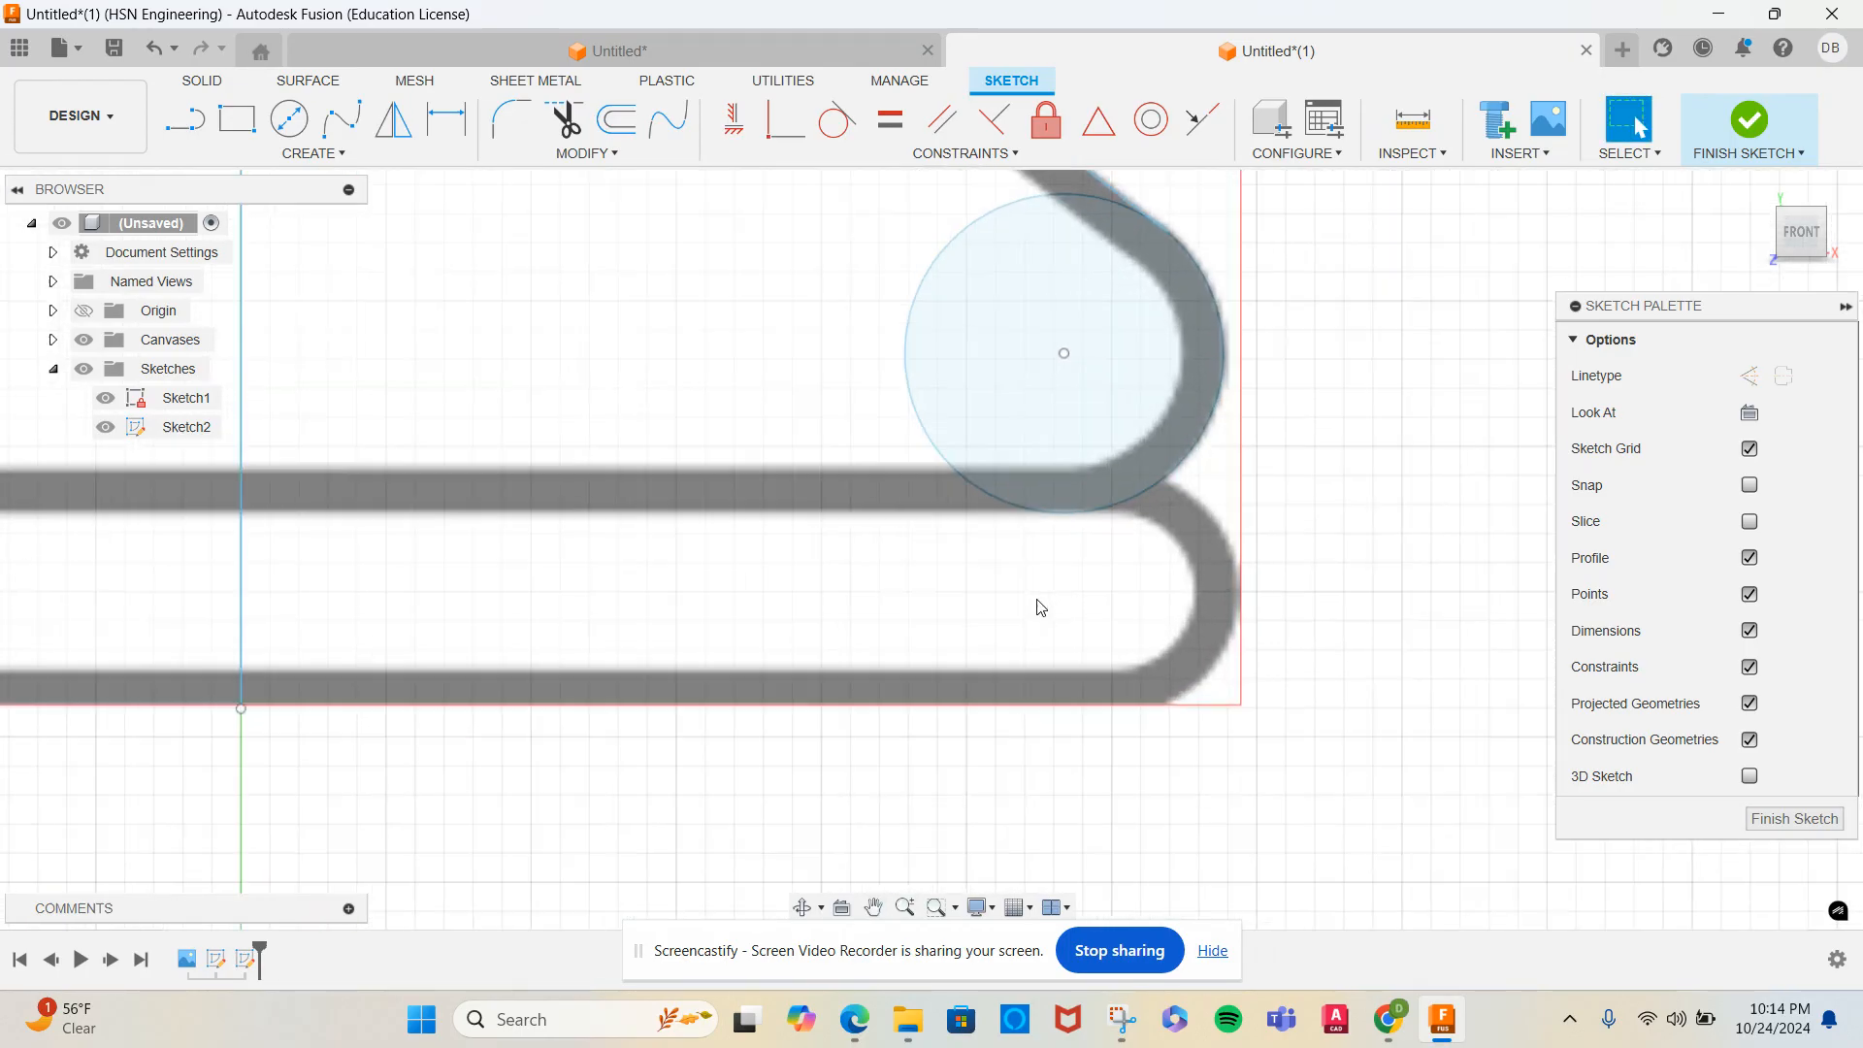
{"action": "left_click", "coordinate": [318, 153]}
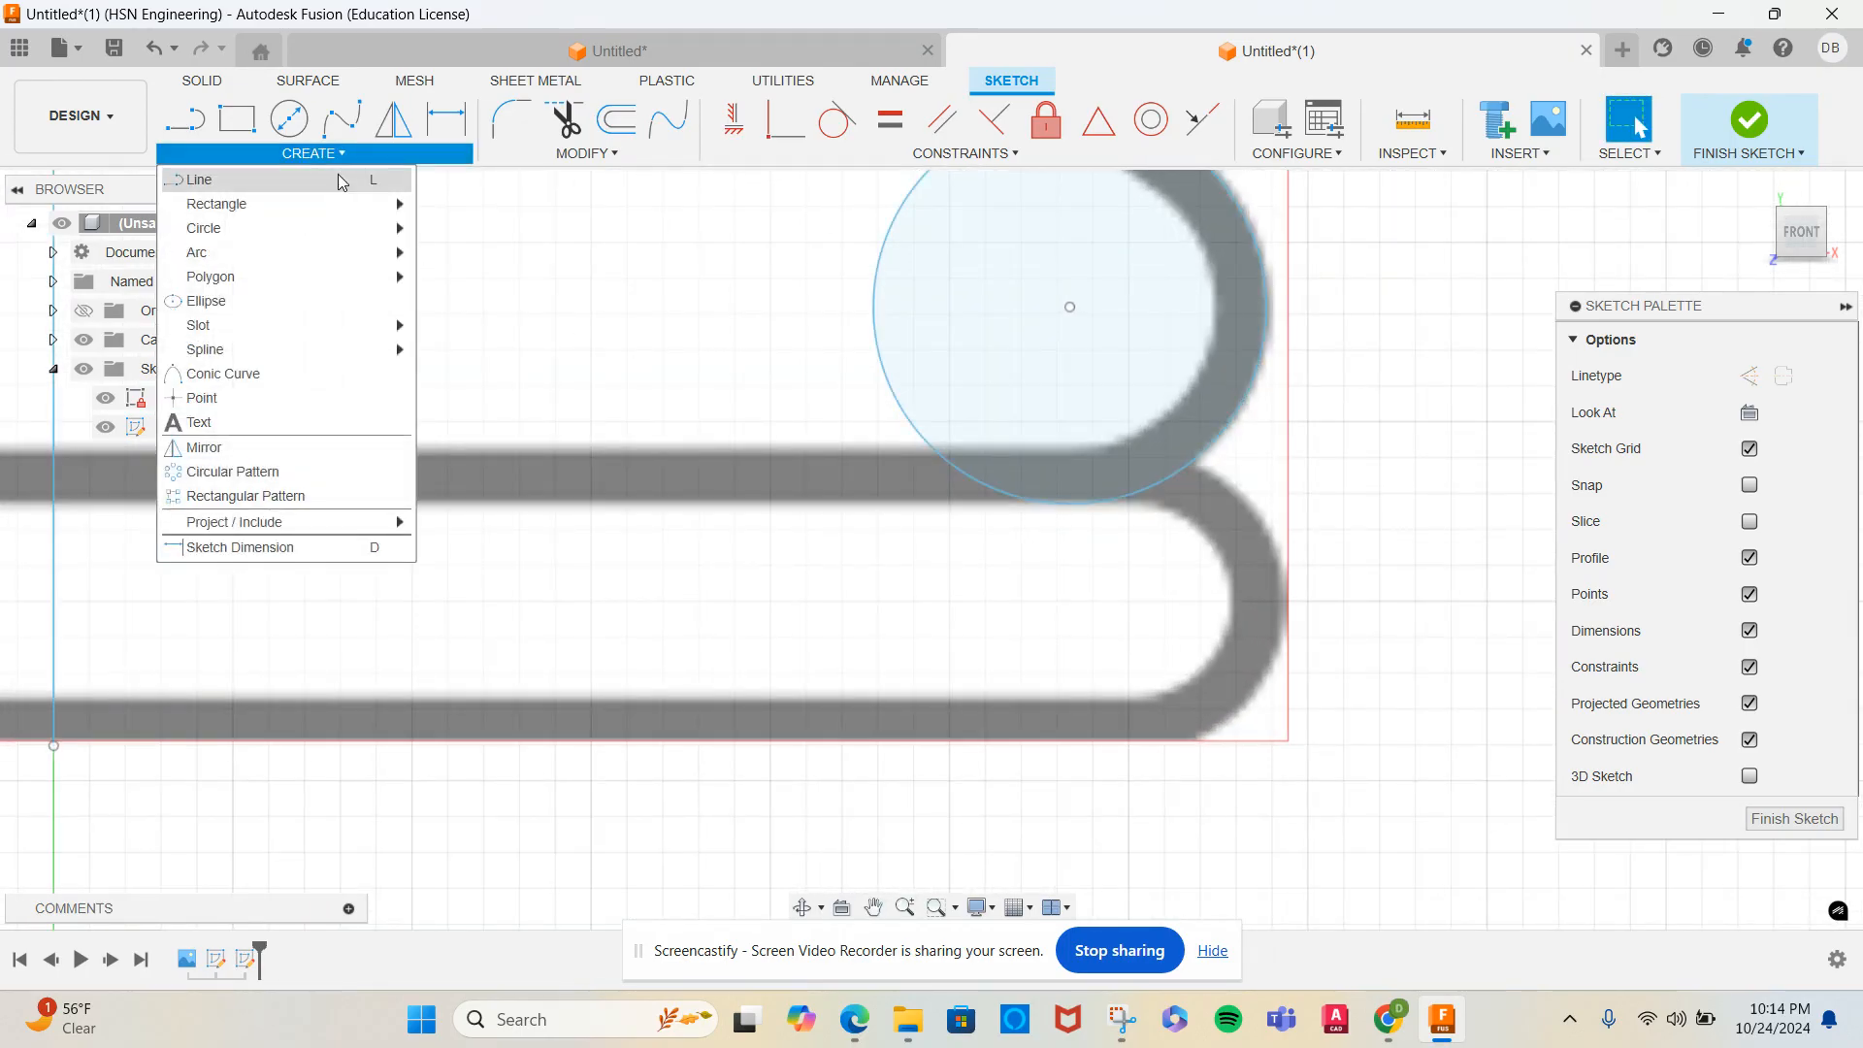
{"action": "mouse_move", "coordinate": [393, 231]}
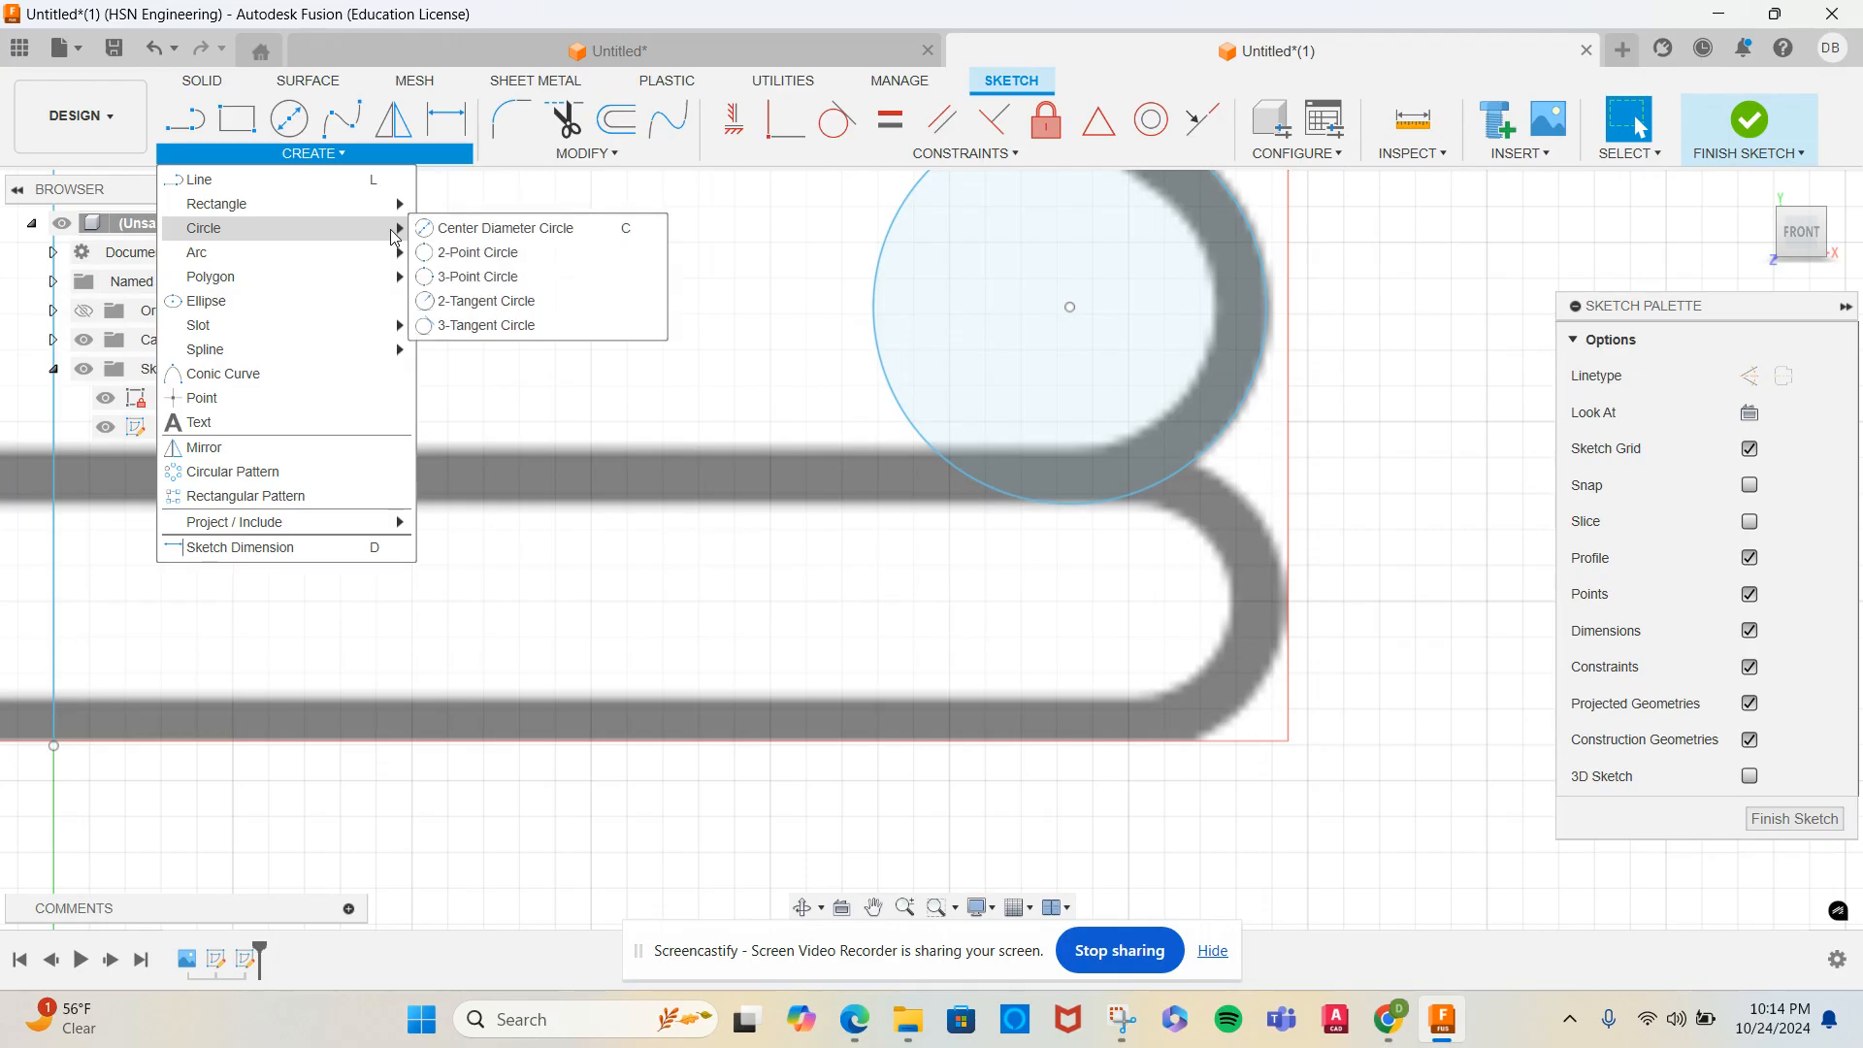
{"action": "left_click", "coordinate": [477, 277]}
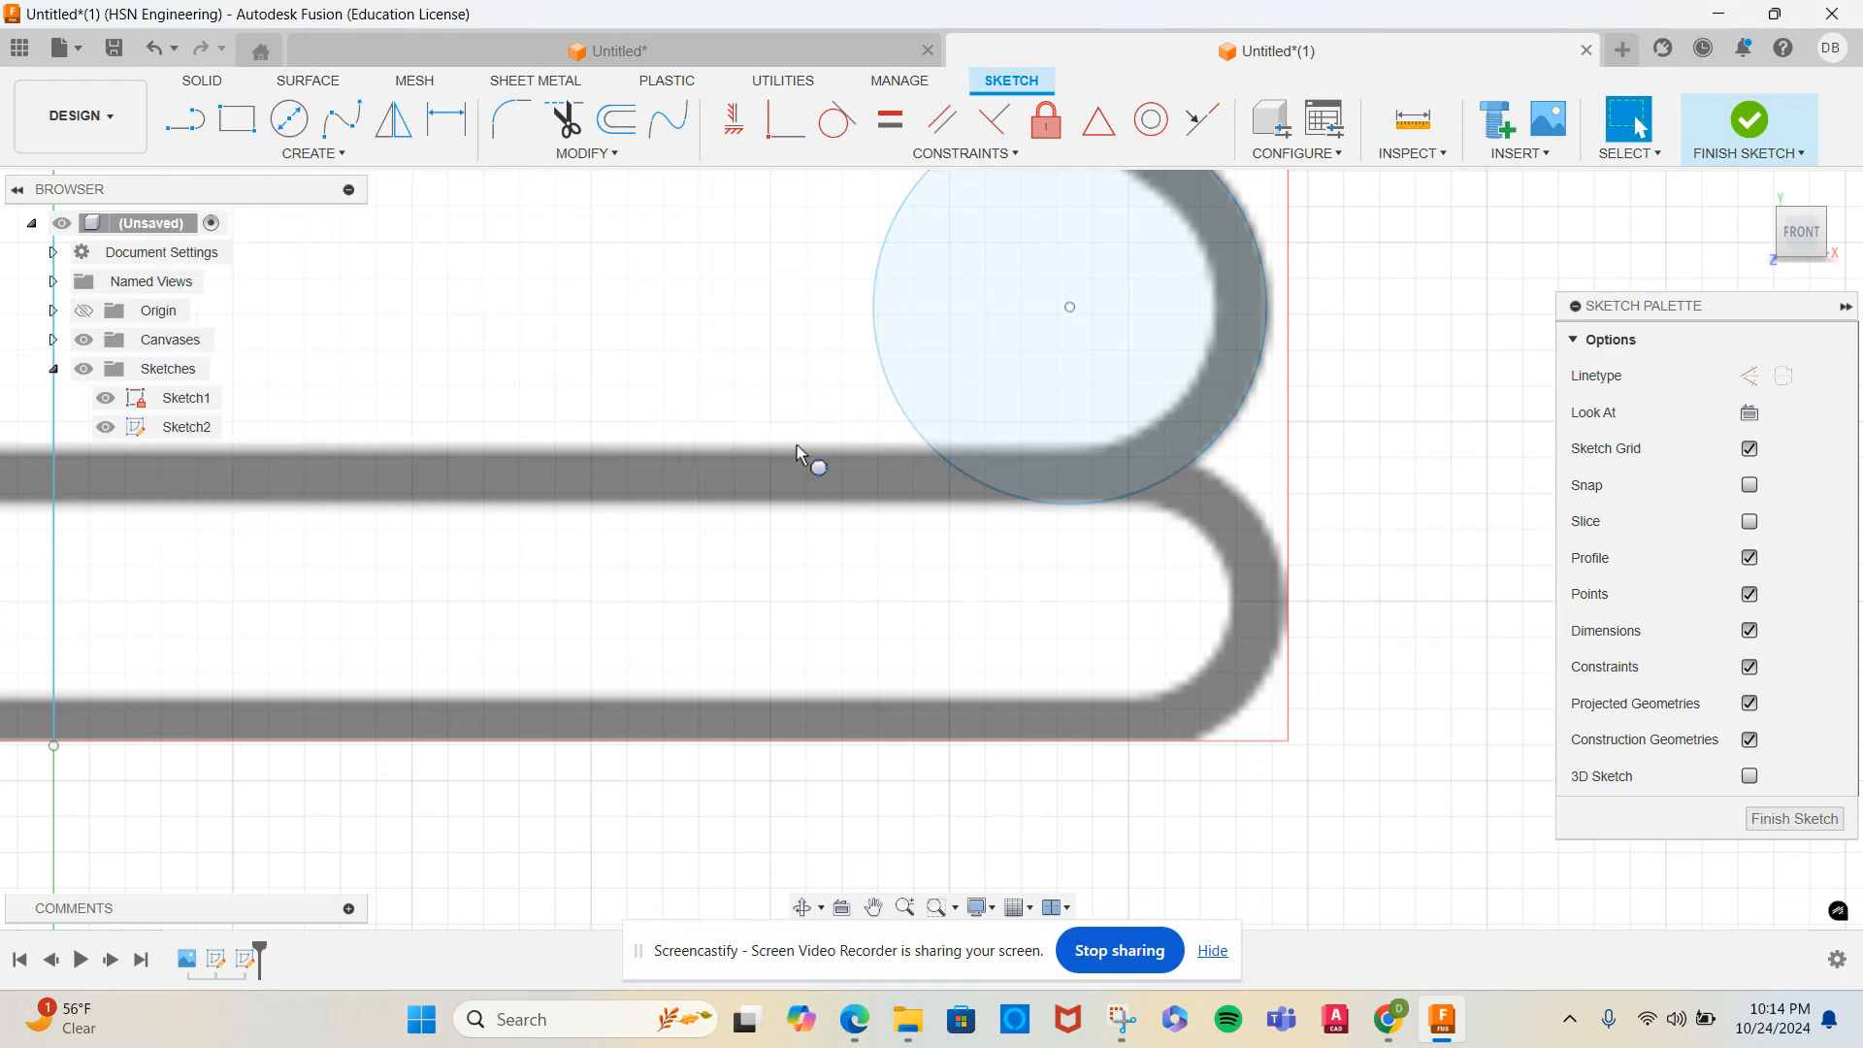
{"action": "scroll", "coordinate": [1227, 505], "scroll_direction": "up", "scroll_amount": 5}
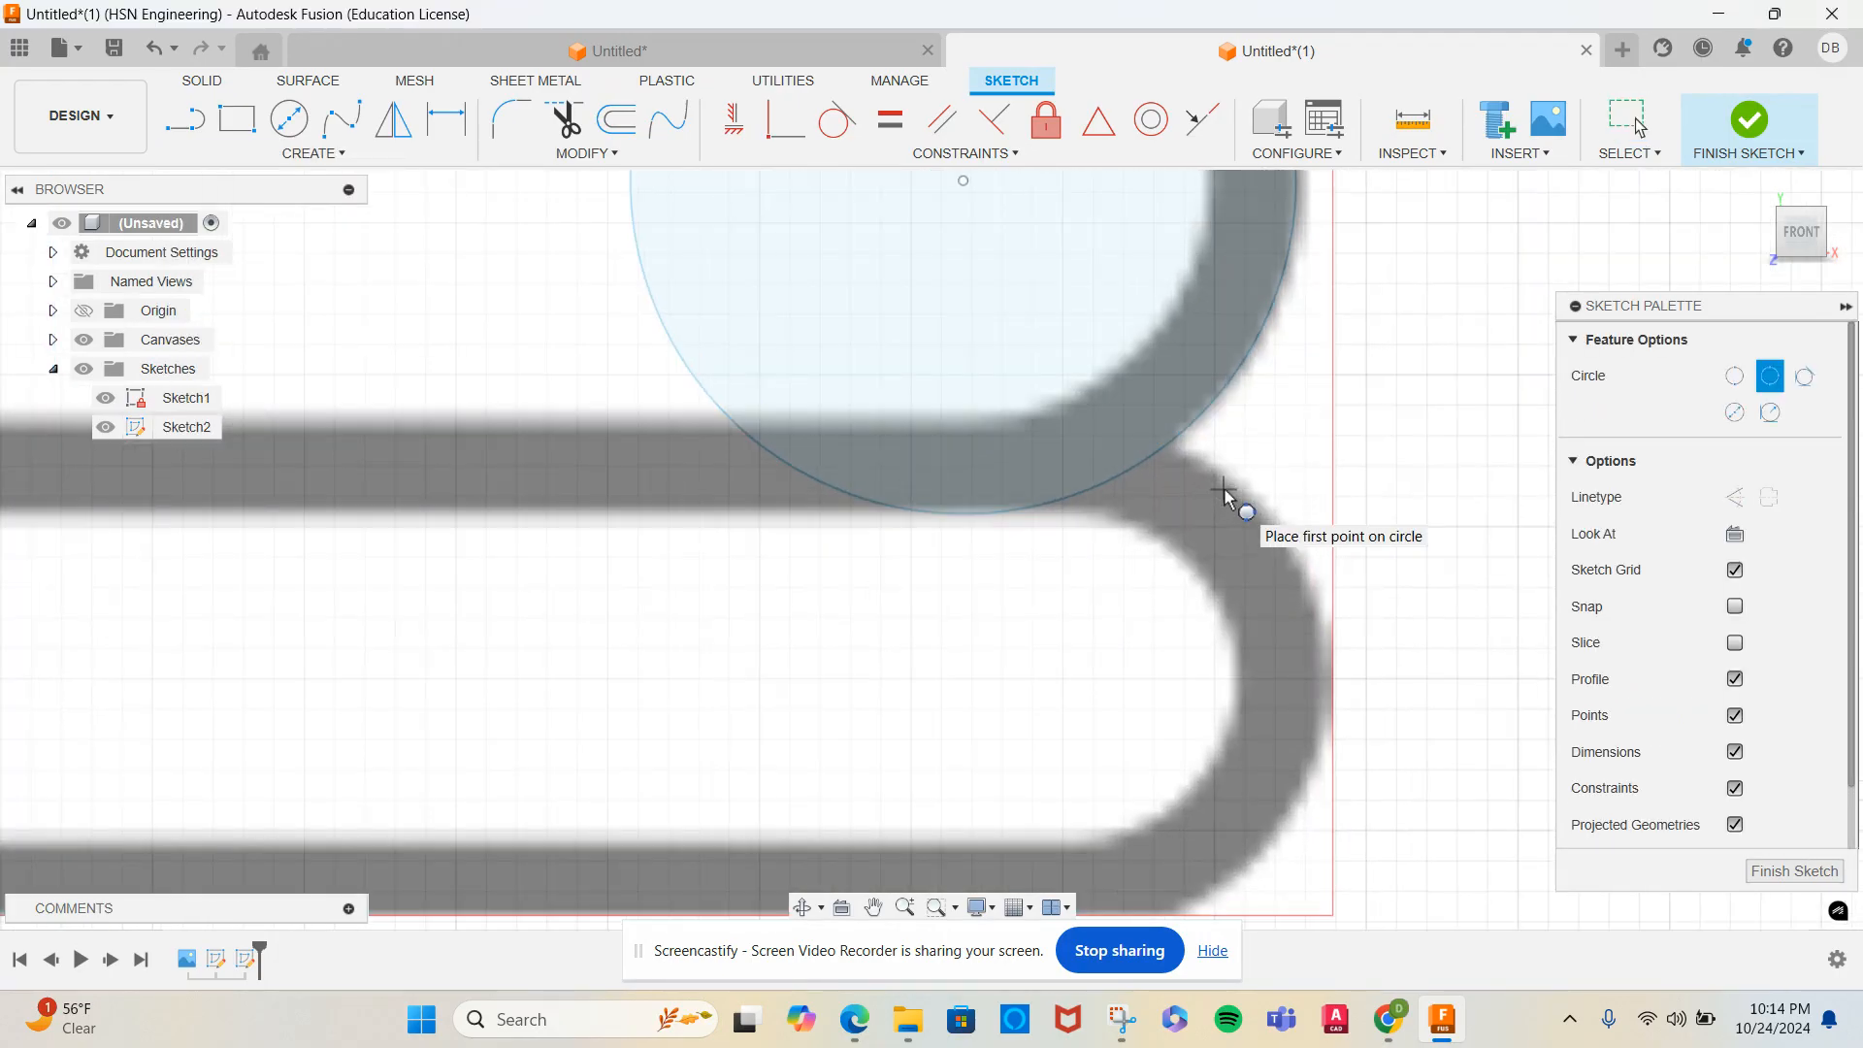
{"action": "left_click", "coordinate": [1160, 431]}
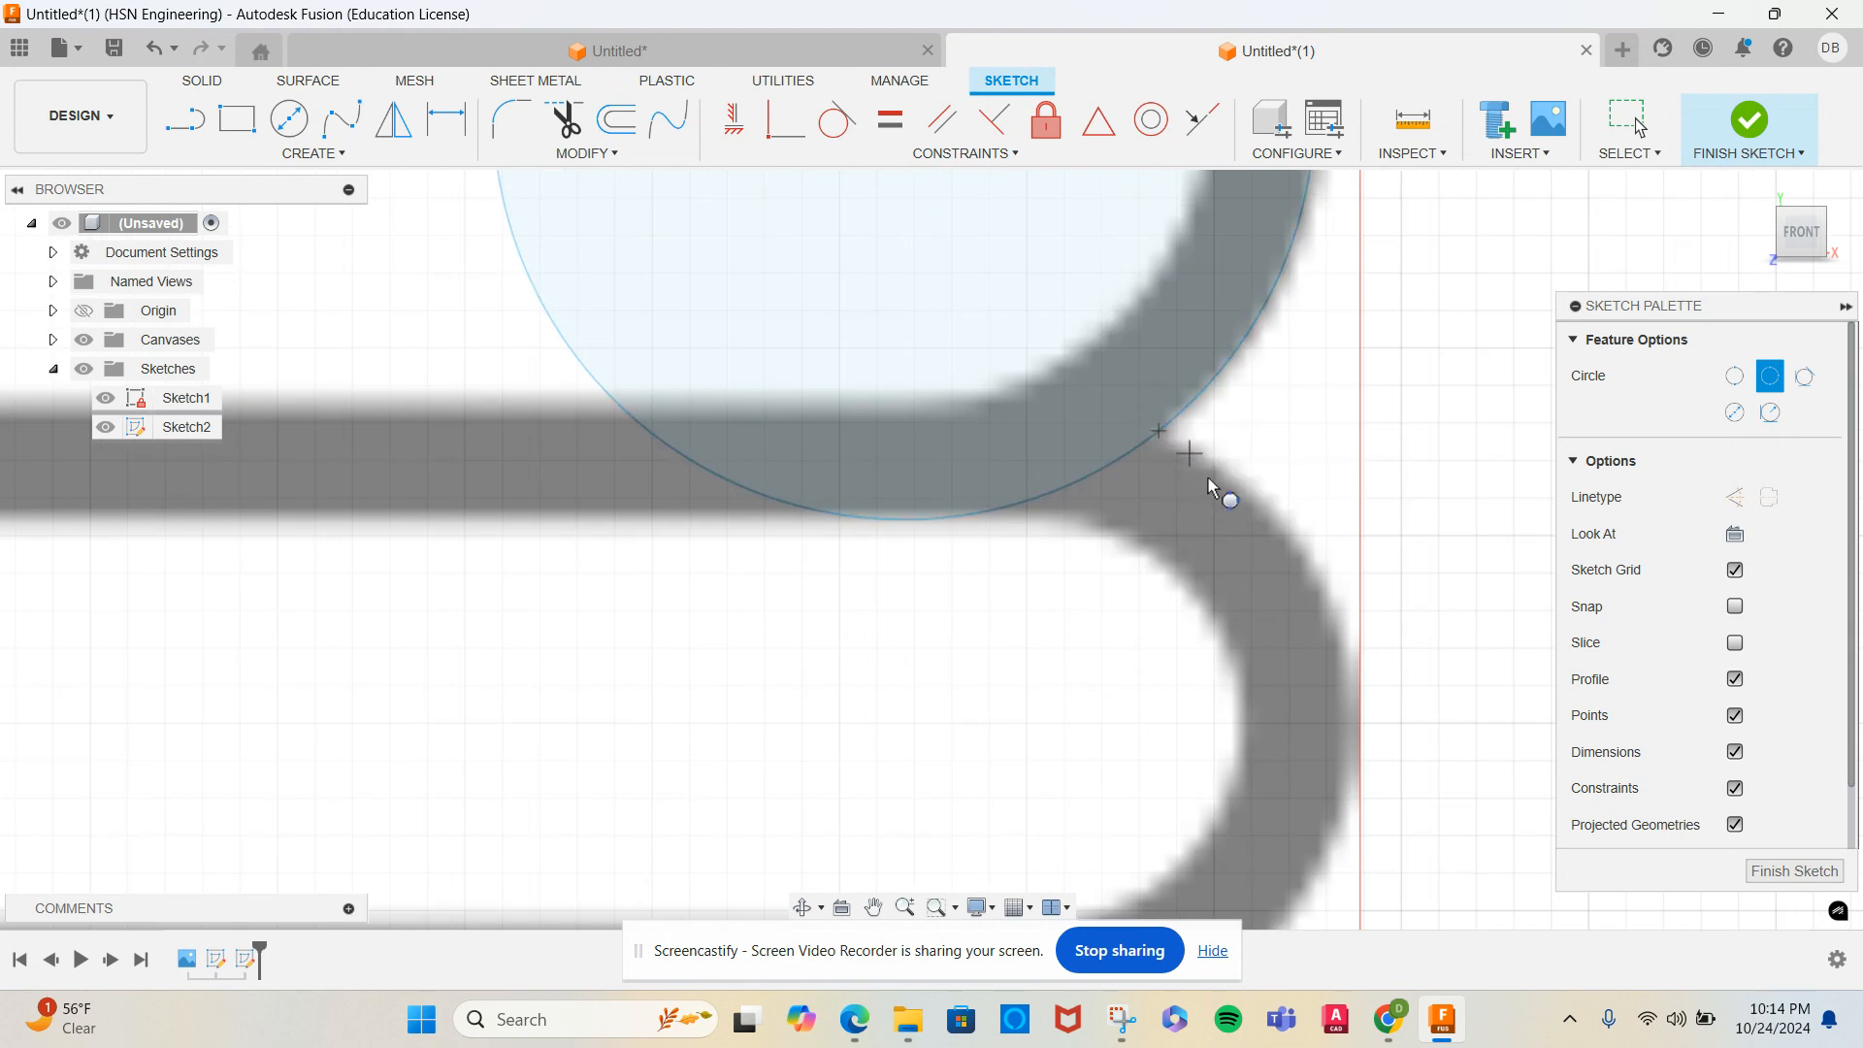
{"action": "left_click", "coordinate": [1341, 636]}
{"action": "left_click", "coordinate": [1301, 901]}
{"action": "key", "text": "Escape"}
Move the bottom rim circle's centre to about X 0.304, Y -0.646 in to fit the traced outline
{"action": "scroll", "coordinate": [1227, 678], "scroll_direction": "down", "scroll_amount": 2}
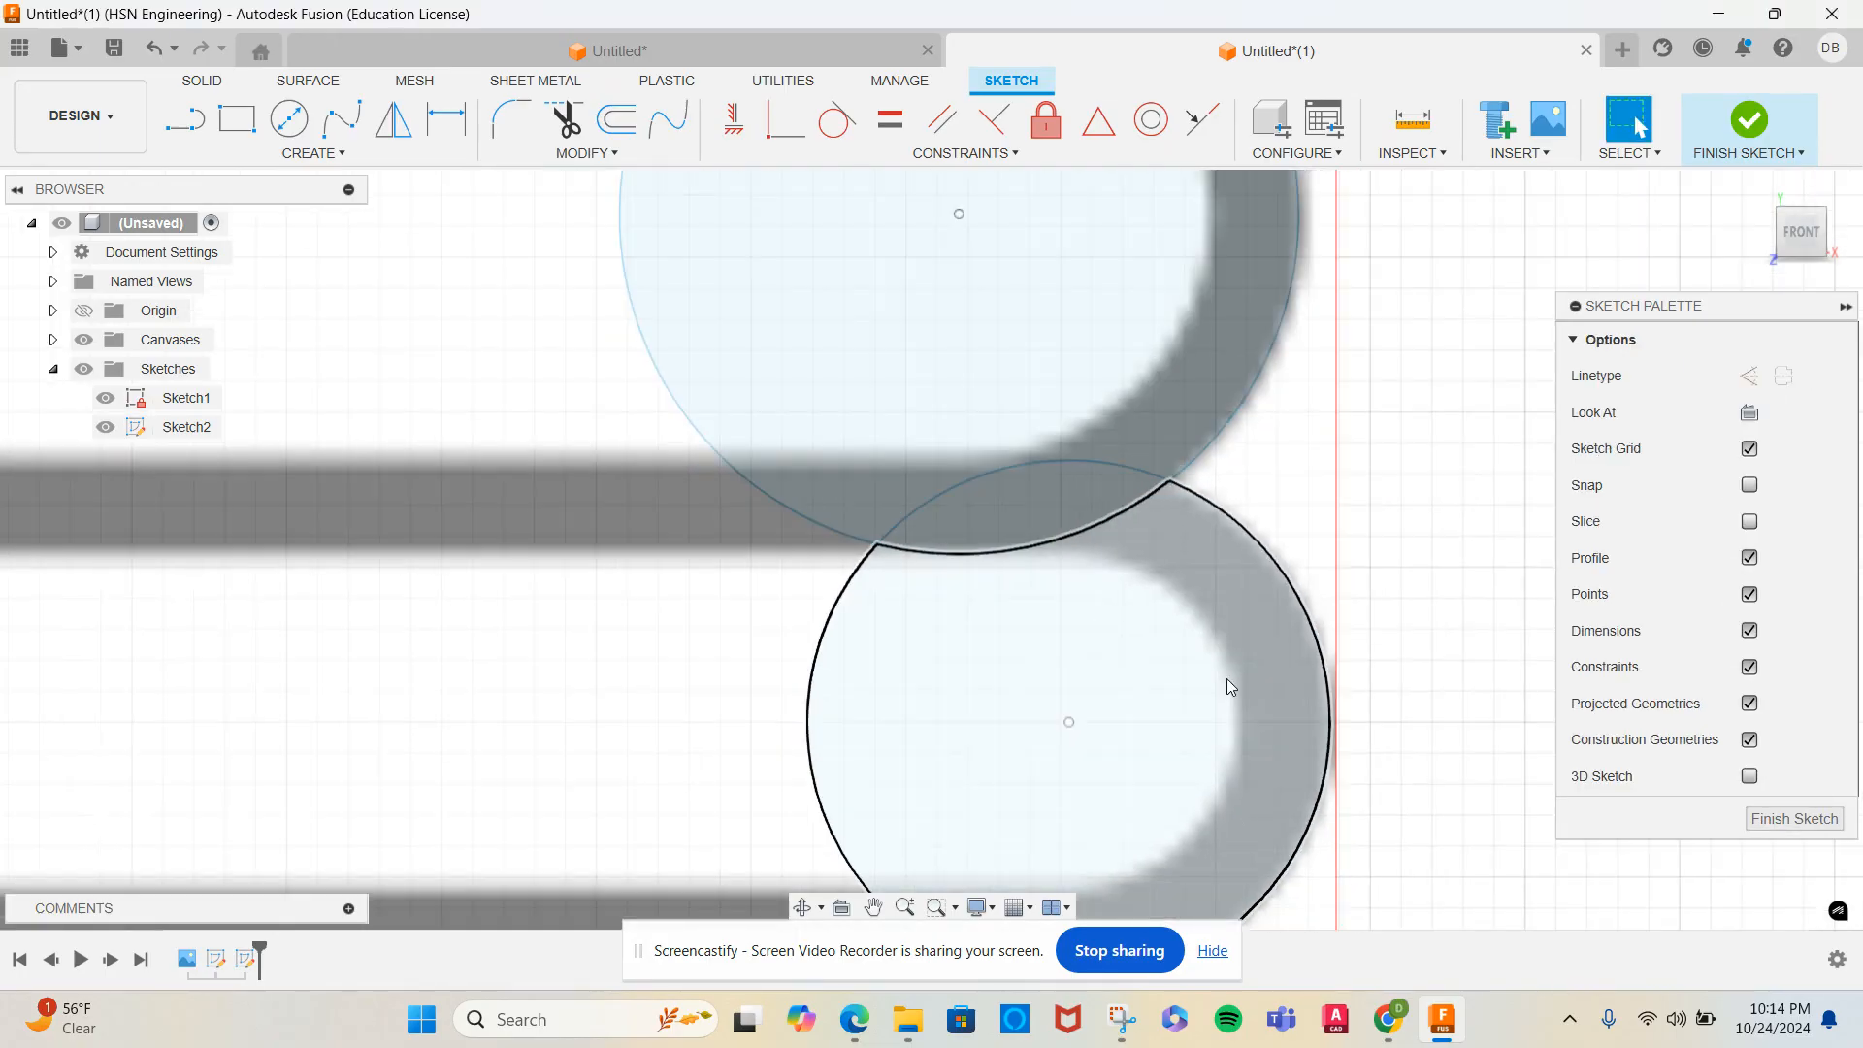
{"action": "scroll", "coordinate": [1227, 675], "scroll_direction": "down", "scroll_amount": 2}
{"action": "mouse_move", "coordinate": [1231, 666]}
{"action": "middle_mouse_down"}
{"action": "mouse_move", "coordinate": [1246, 467]}
{"action": "mouse_move", "coordinate": [1271, 433]}
{"action": "middle_mouse_up"}
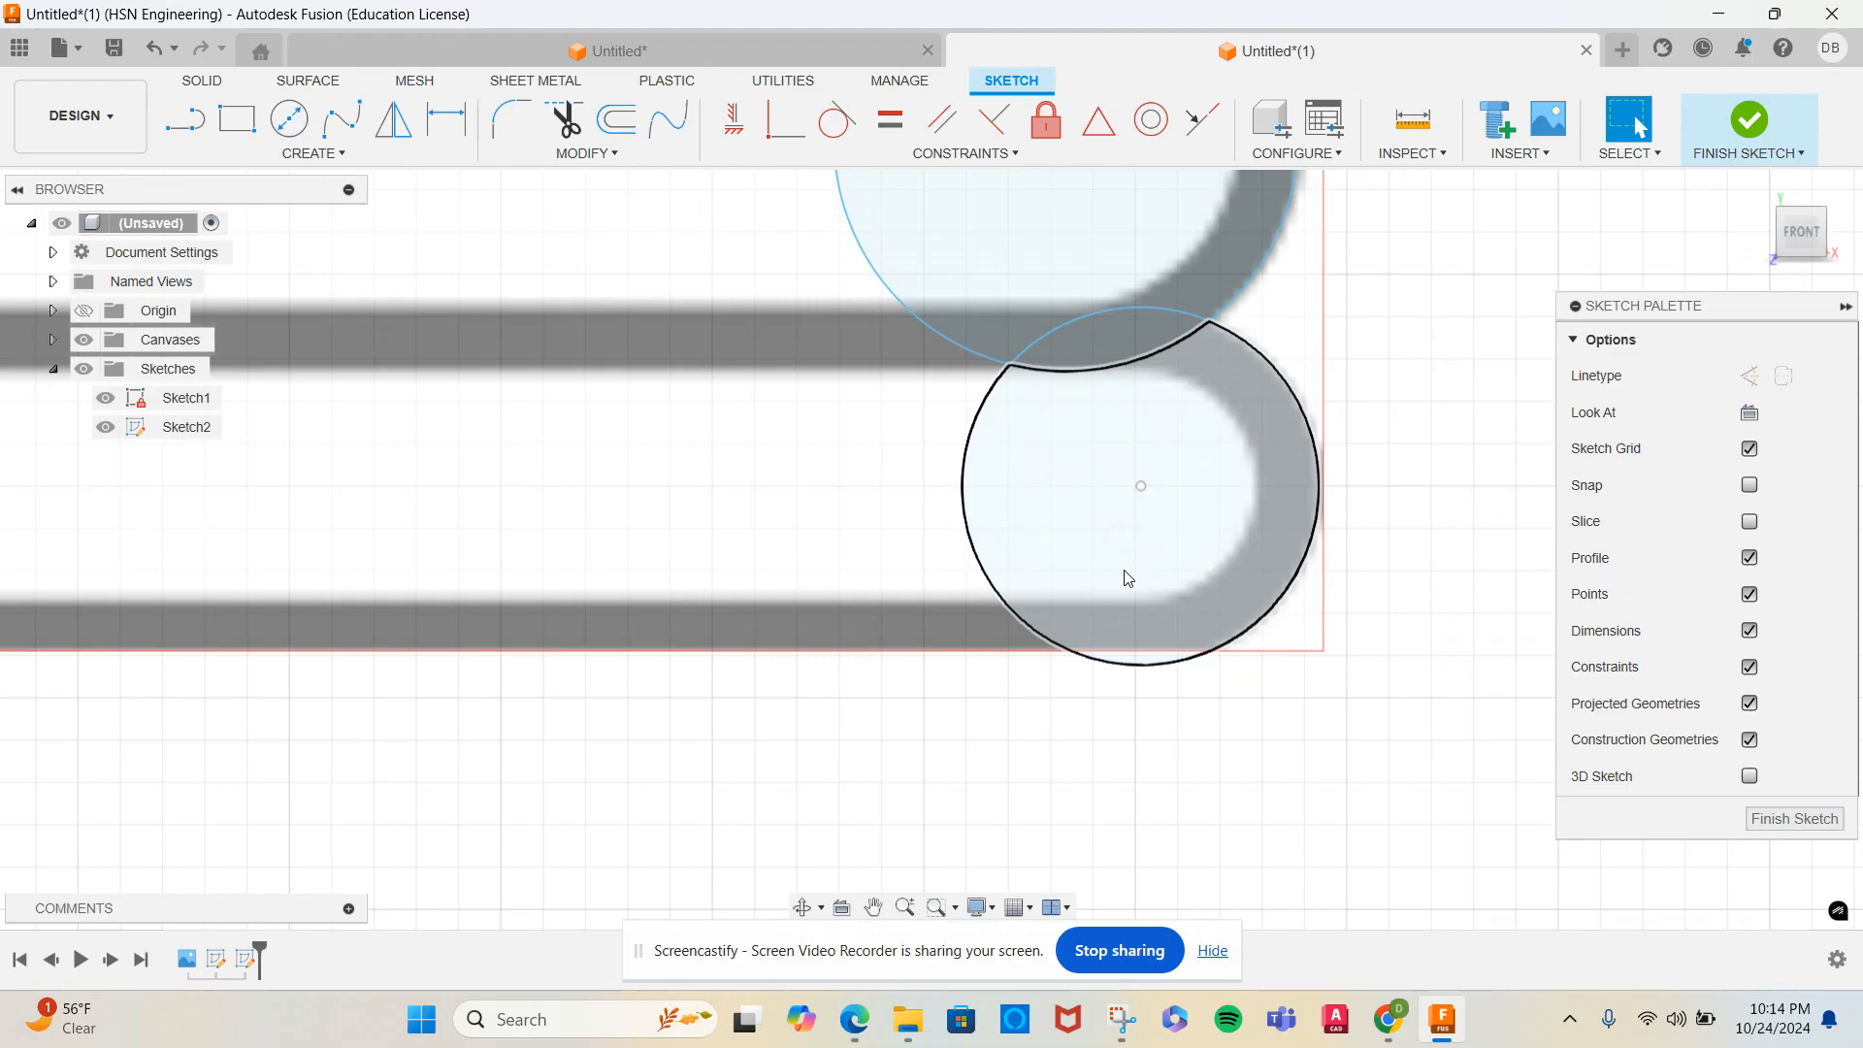
{"action": "left_click_drag", "start_coordinate": [1141, 487], "coordinate": [1152, 465]}
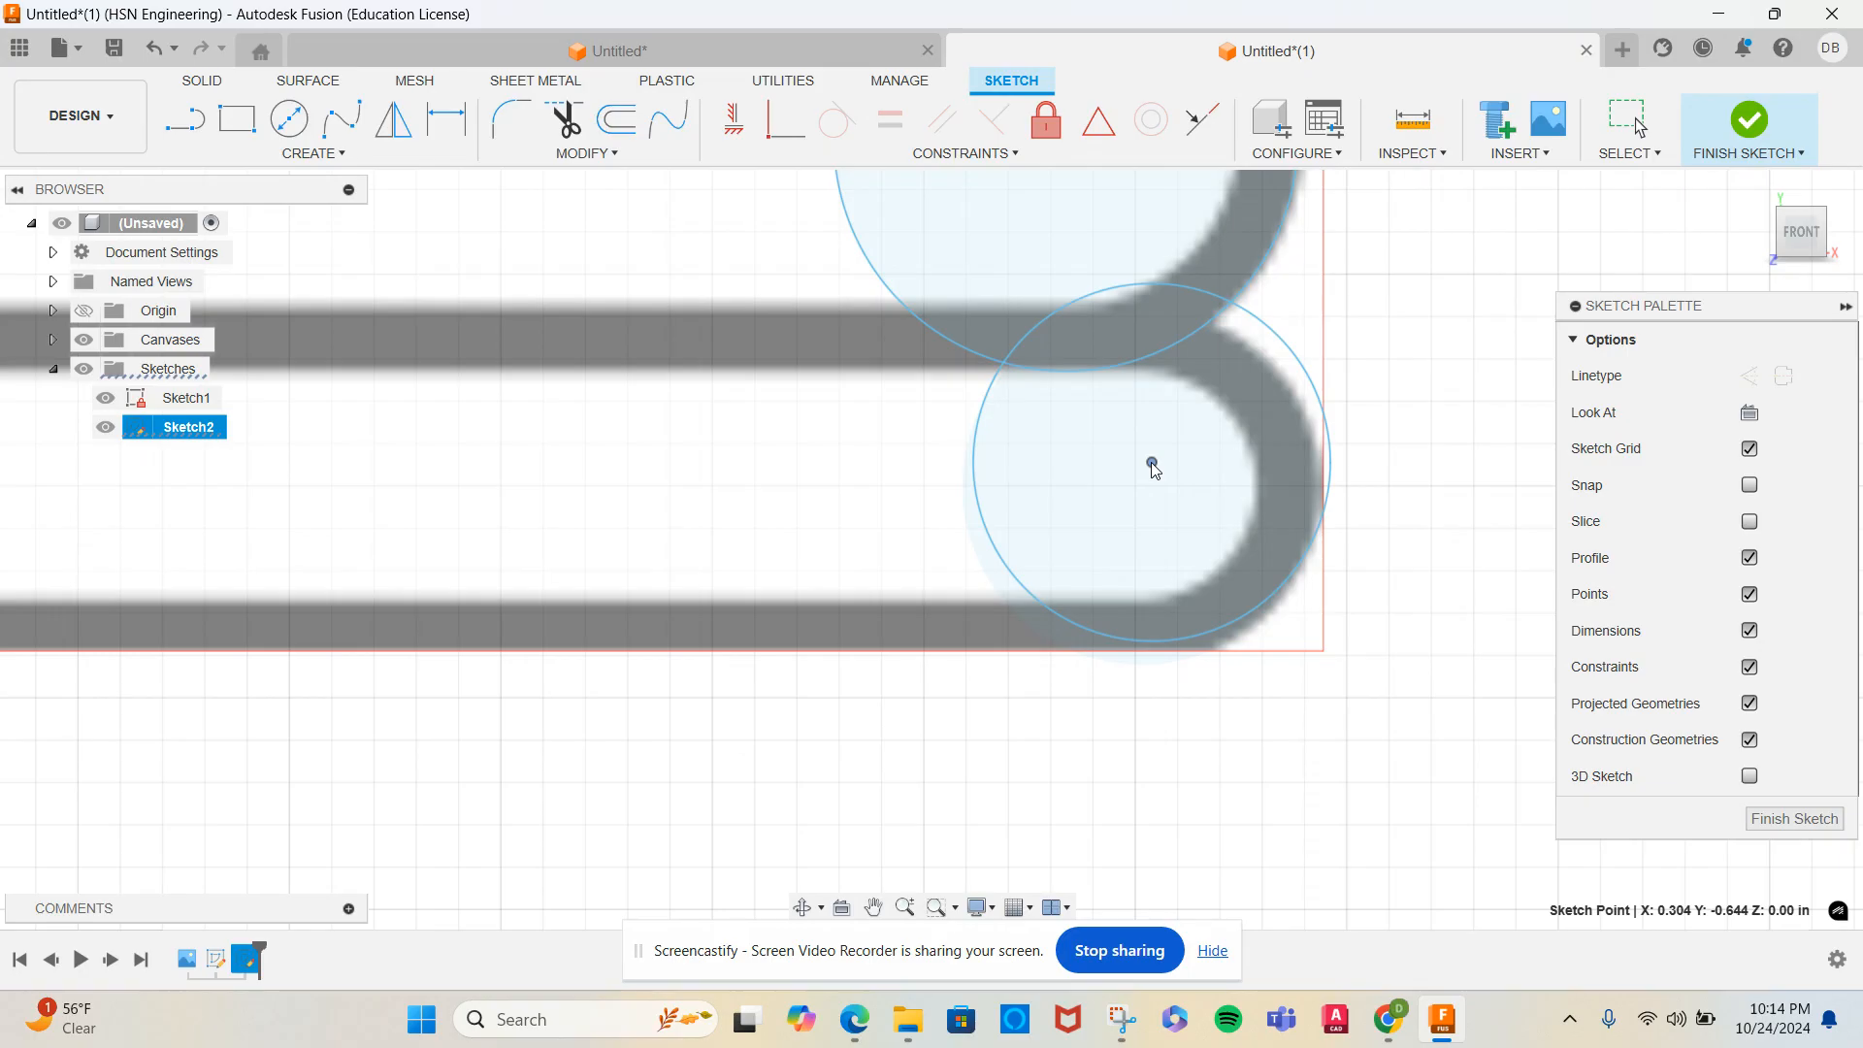
{"action": "left_click_drag", "start_coordinate": [1153, 466], "coordinate": [1152, 471]}
Draw the bottom line from the underside of the lower rim circle to the lower end of the vertical centre line
{"action": "scroll", "coordinate": [1175, 500], "scroll_direction": "down", "scroll_amount": 2}
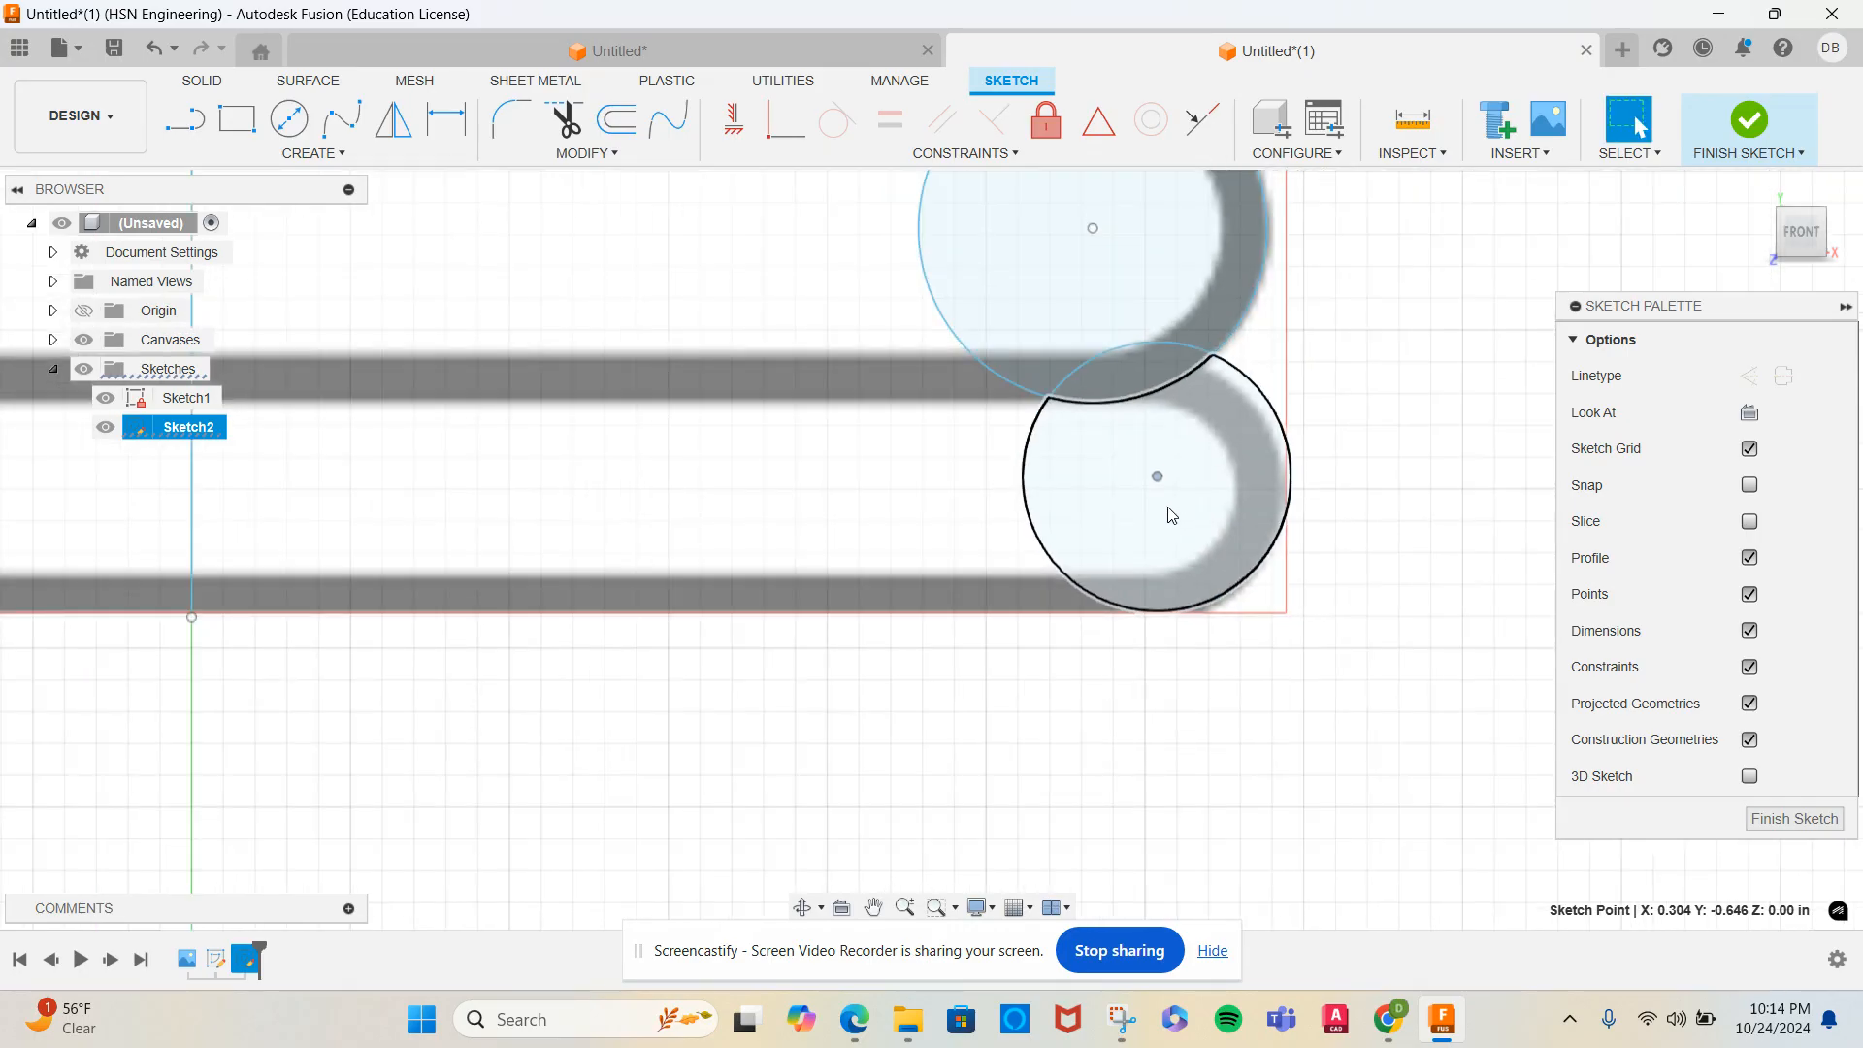
{"action": "scroll", "coordinate": [648, 528], "scroll_direction": "down", "scroll_amount": 2}
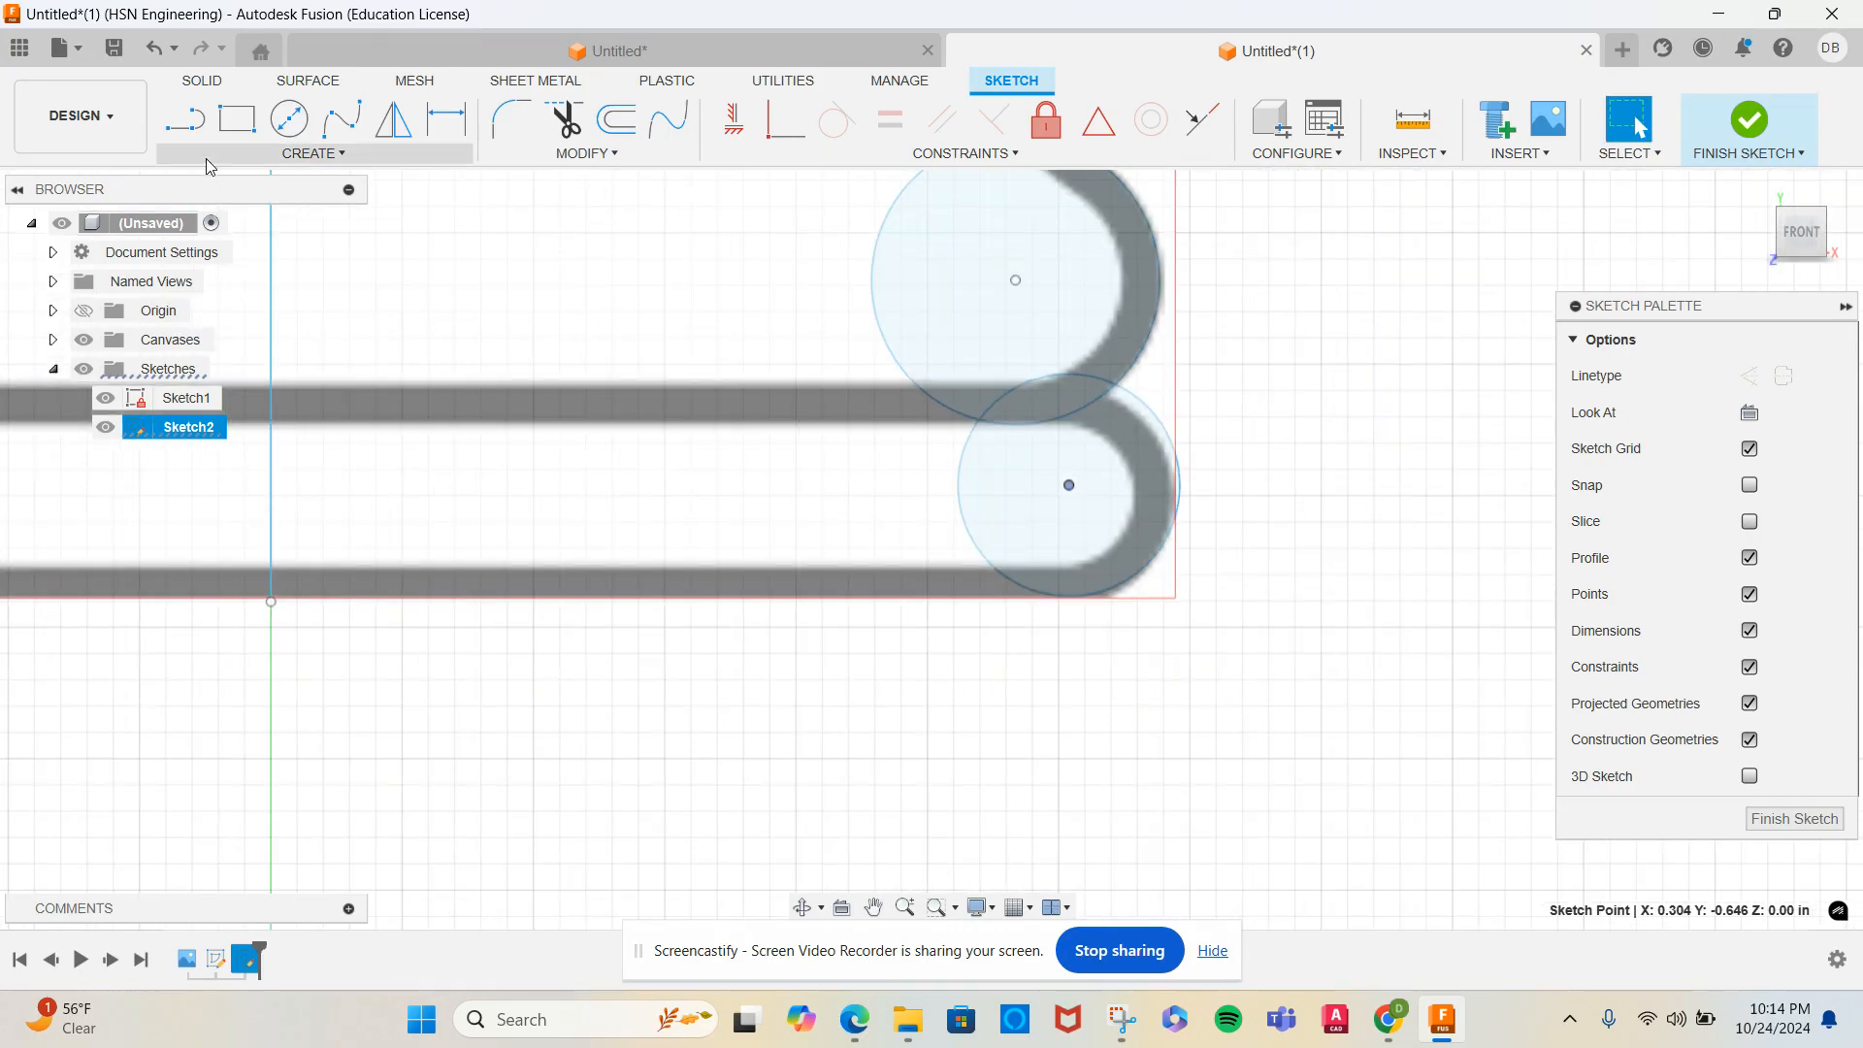
{"action": "key", "text": "l"}
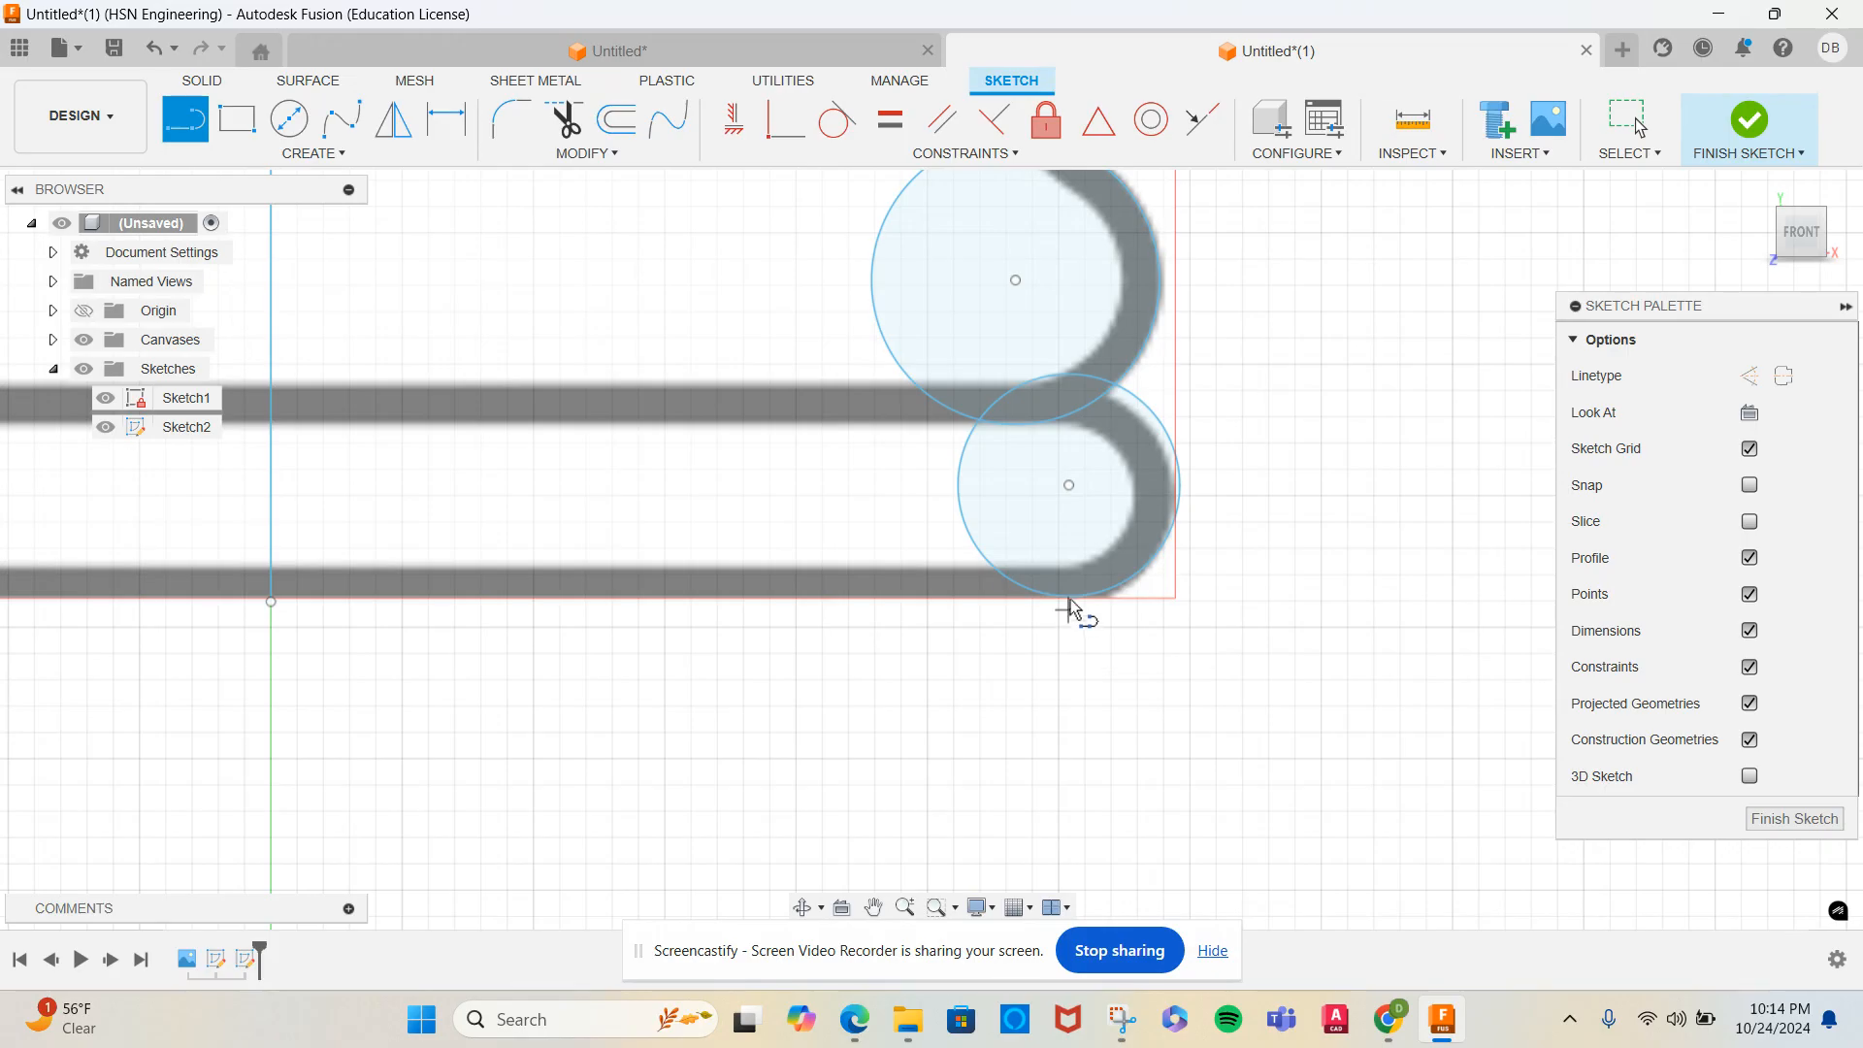
{"action": "left_click_drag", "start_coordinate": [1070, 602], "coordinate": [271, 600]}
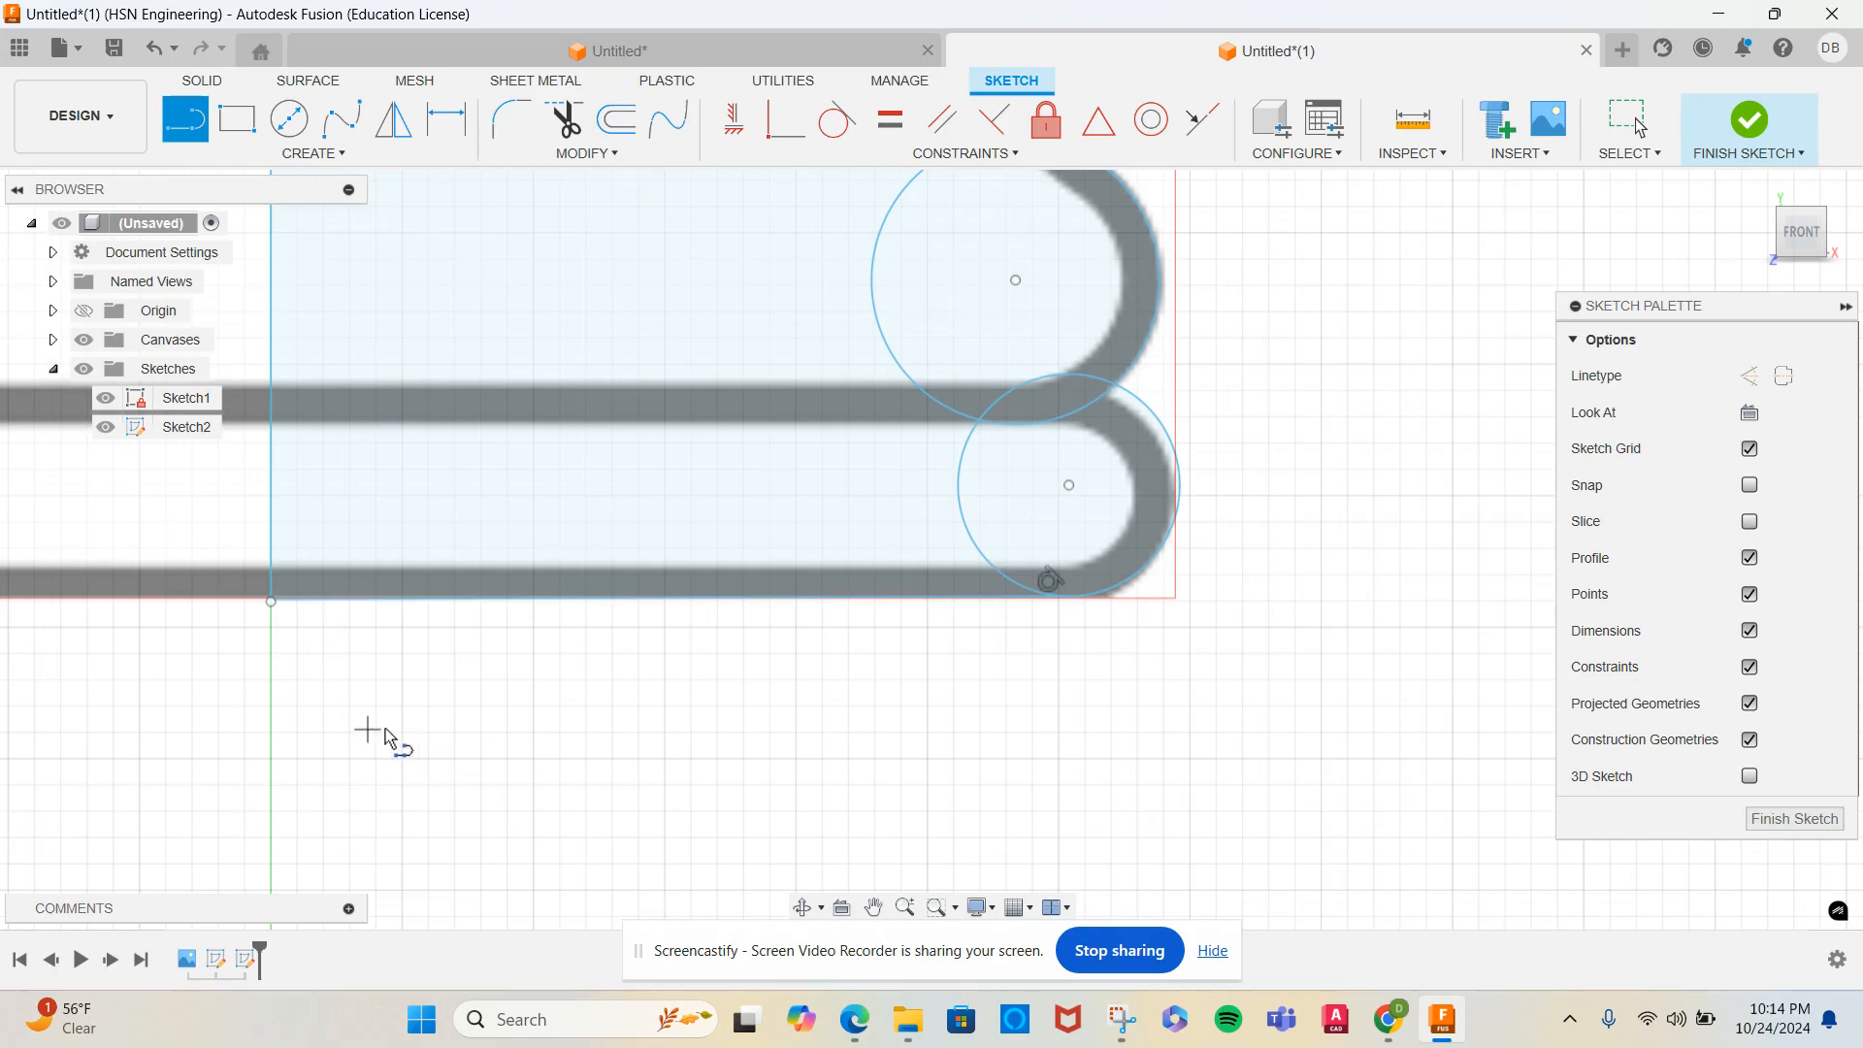
Trim away the half of the head circle on the left side of the centre line
{"action": "scroll", "coordinate": [561, 760], "scroll_direction": "down", "scroll_amount": 2}
{"action": "scroll", "coordinate": [561, 760], "scroll_direction": "down", "scroll_amount": 6}
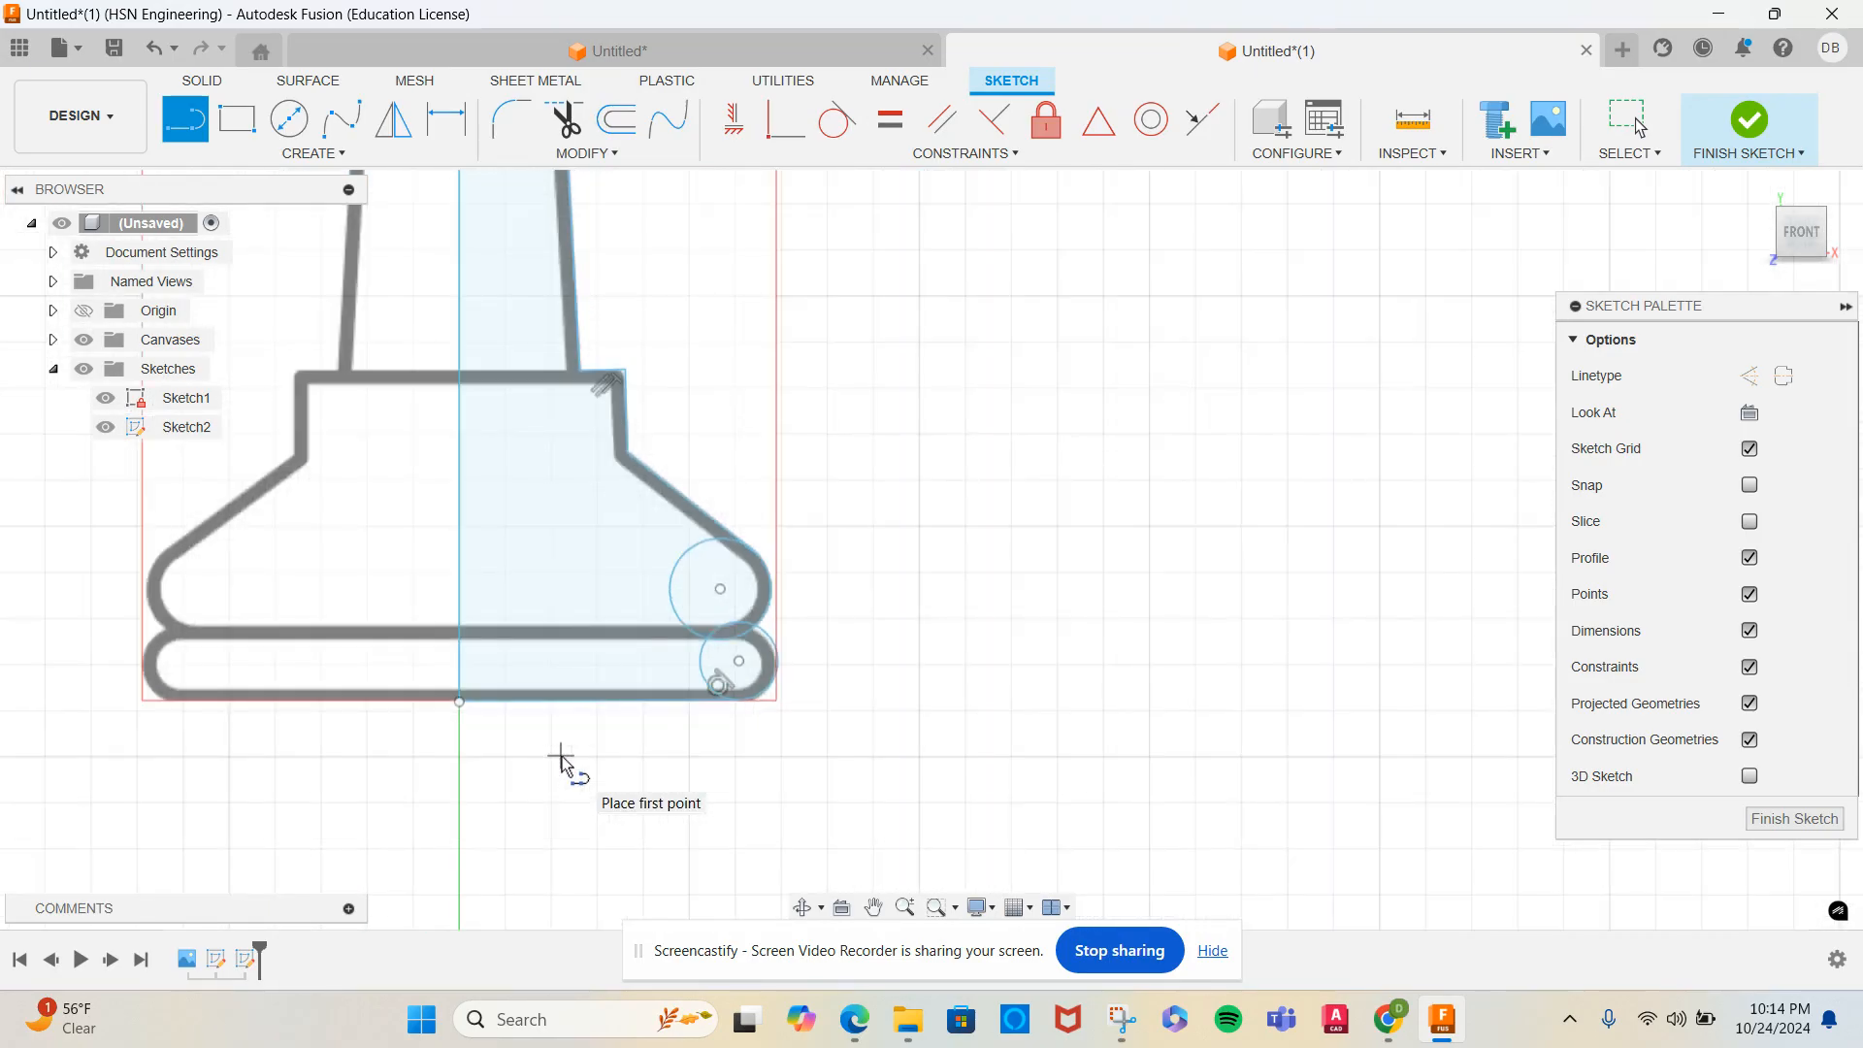
{"action": "mouse_move", "coordinate": [695, 503]}
{"action": "middle_mouse_down"}
{"action": "mouse_move", "coordinate": [865, 498]}
{"action": "mouse_move", "coordinate": [1009, 639]}
{"action": "mouse_move", "coordinate": [1039, 566]}
{"action": "middle_mouse_up"}
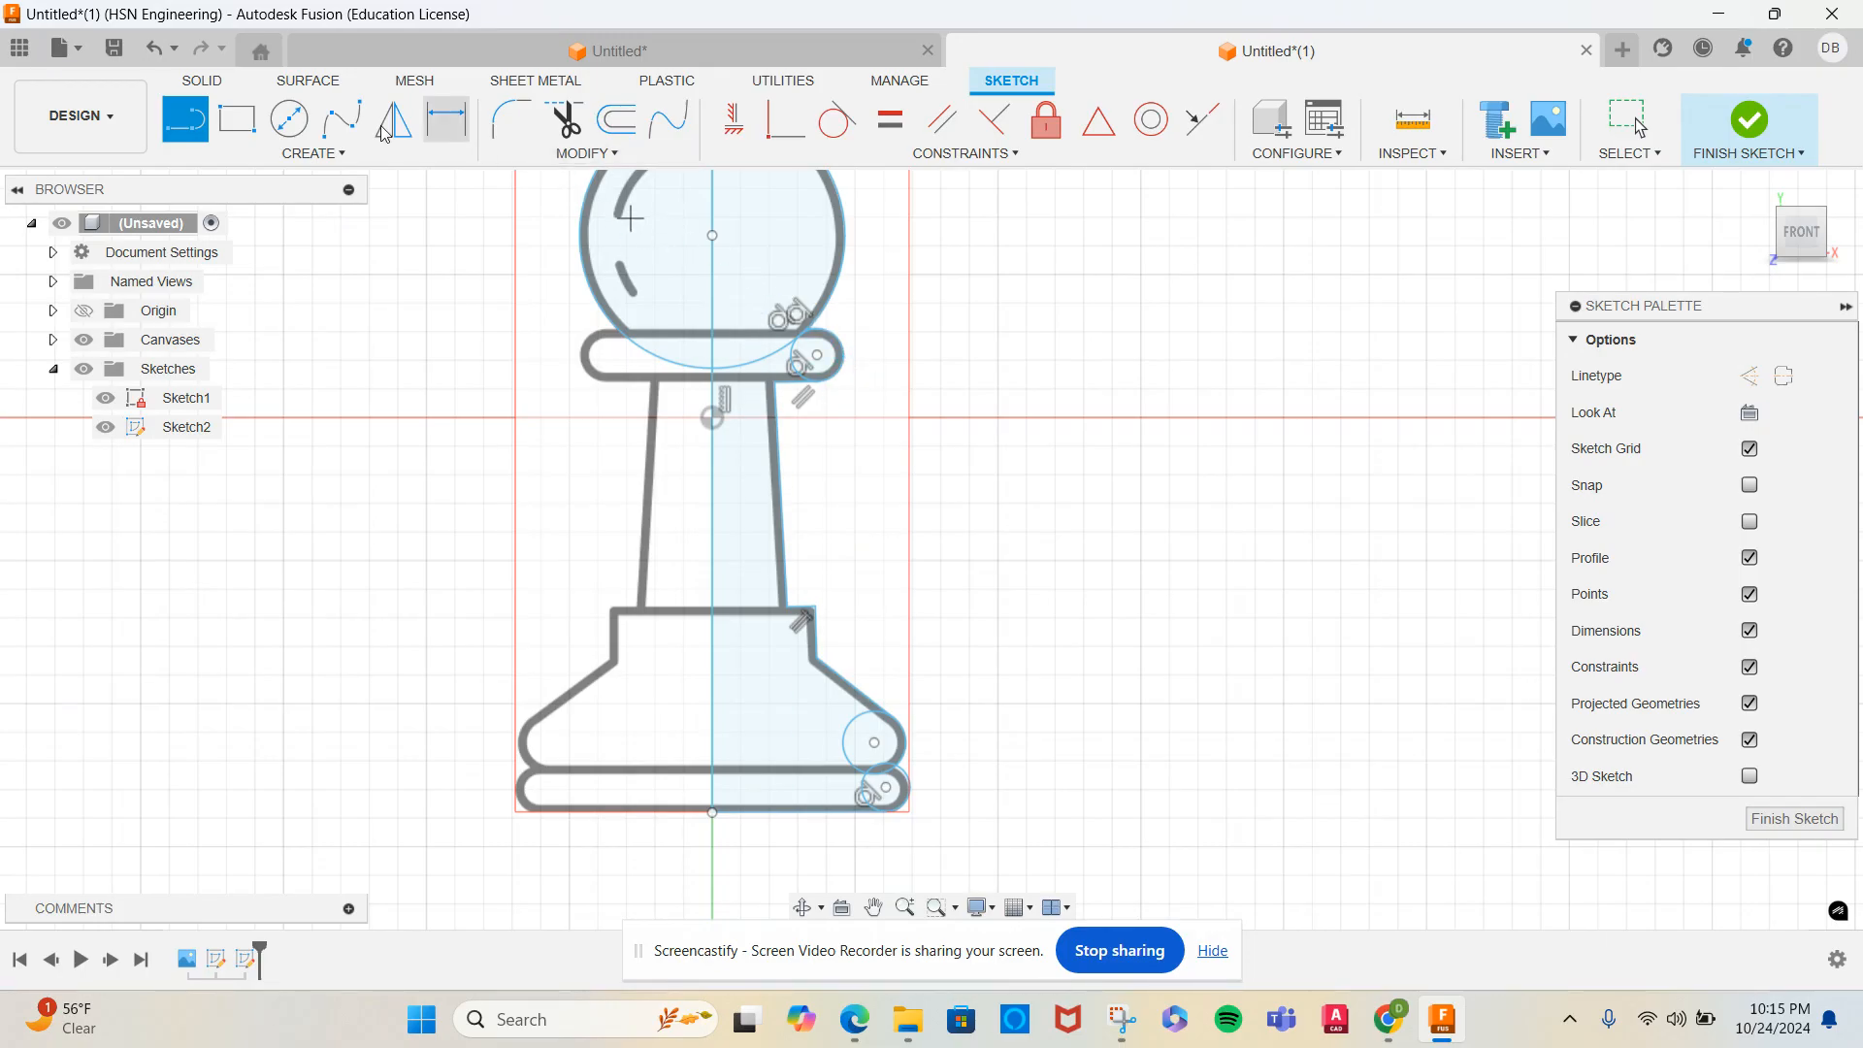
{"action": "left_click", "coordinate": [564, 119]}
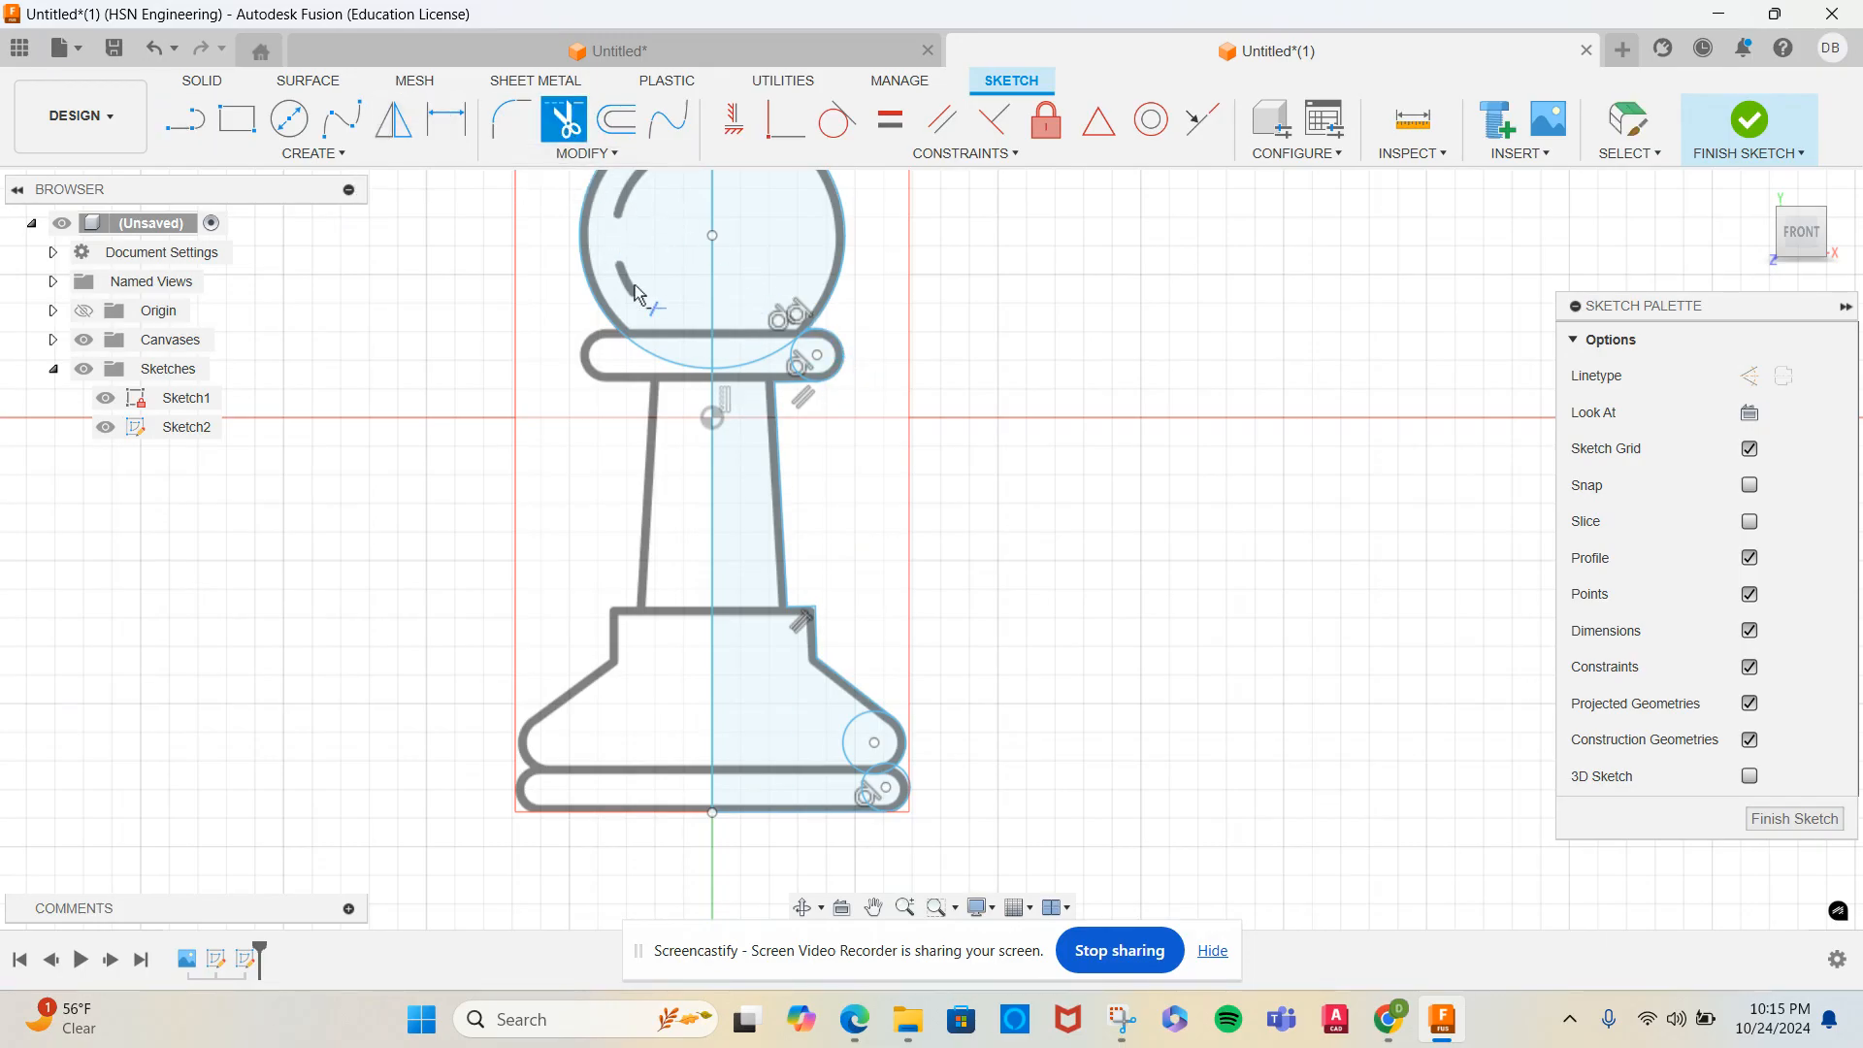
{"action": "left_click", "coordinate": [585, 280]}
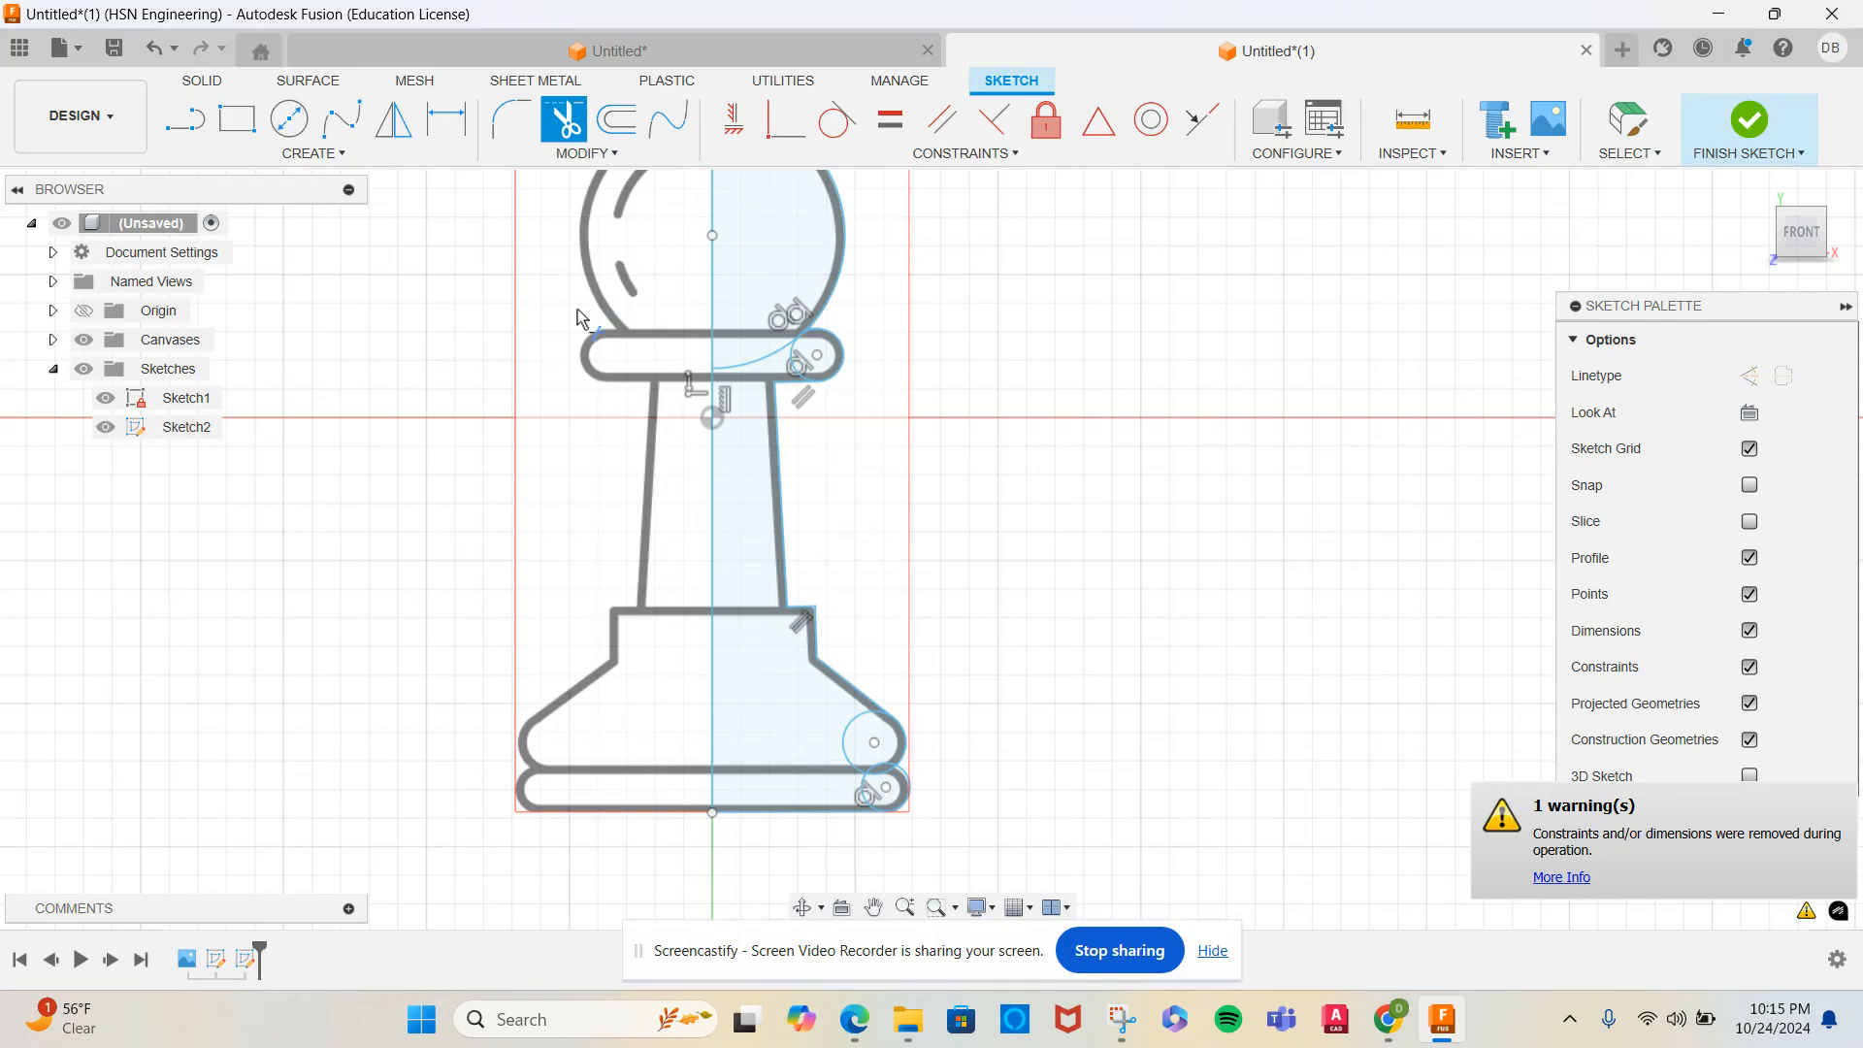
Trim away the head circle's arc inside the collar and the inner portions of the collar's end circle
{"action": "scroll", "coordinate": [428, 442], "scroll_direction": "down", "scroll_amount": 2}
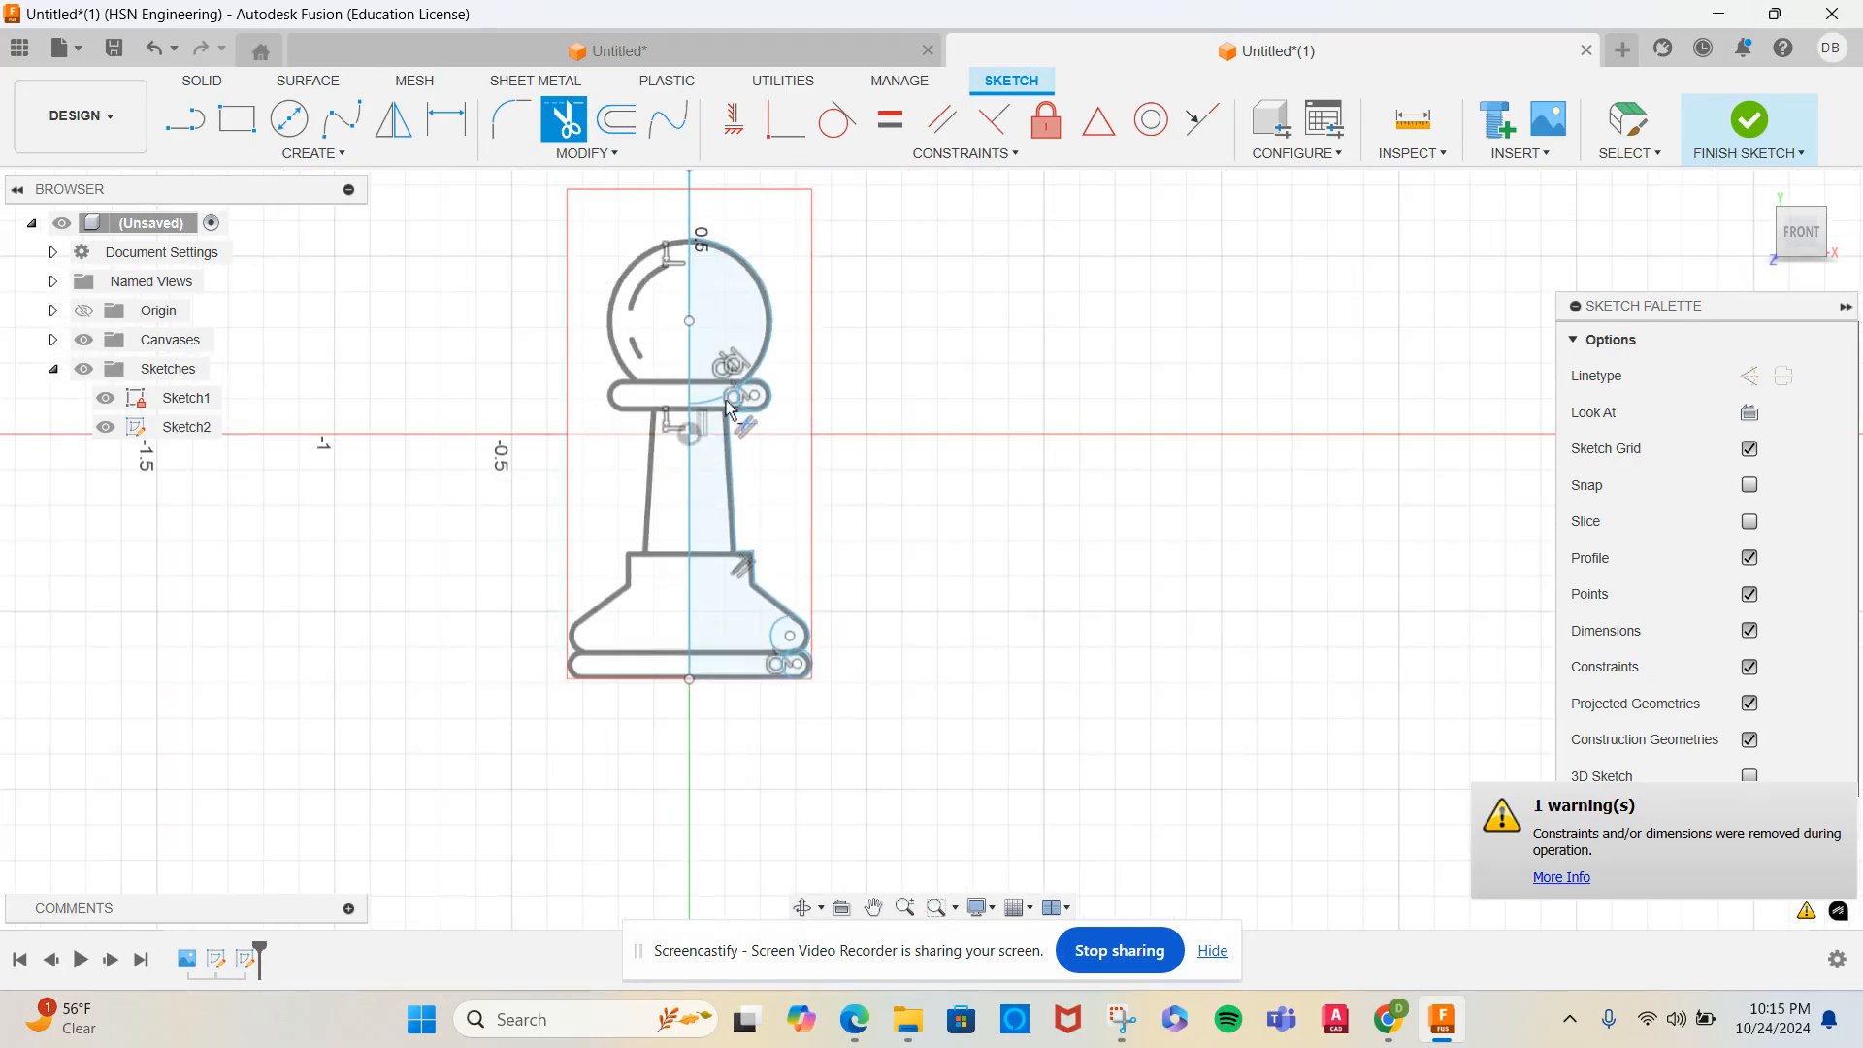
{"action": "scroll", "coordinate": [735, 407], "scroll_direction": "up", "scroll_amount": 1}
{"action": "scroll", "coordinate": [735, 407], "scroll_direction": "up", "scroll_amount": 5}
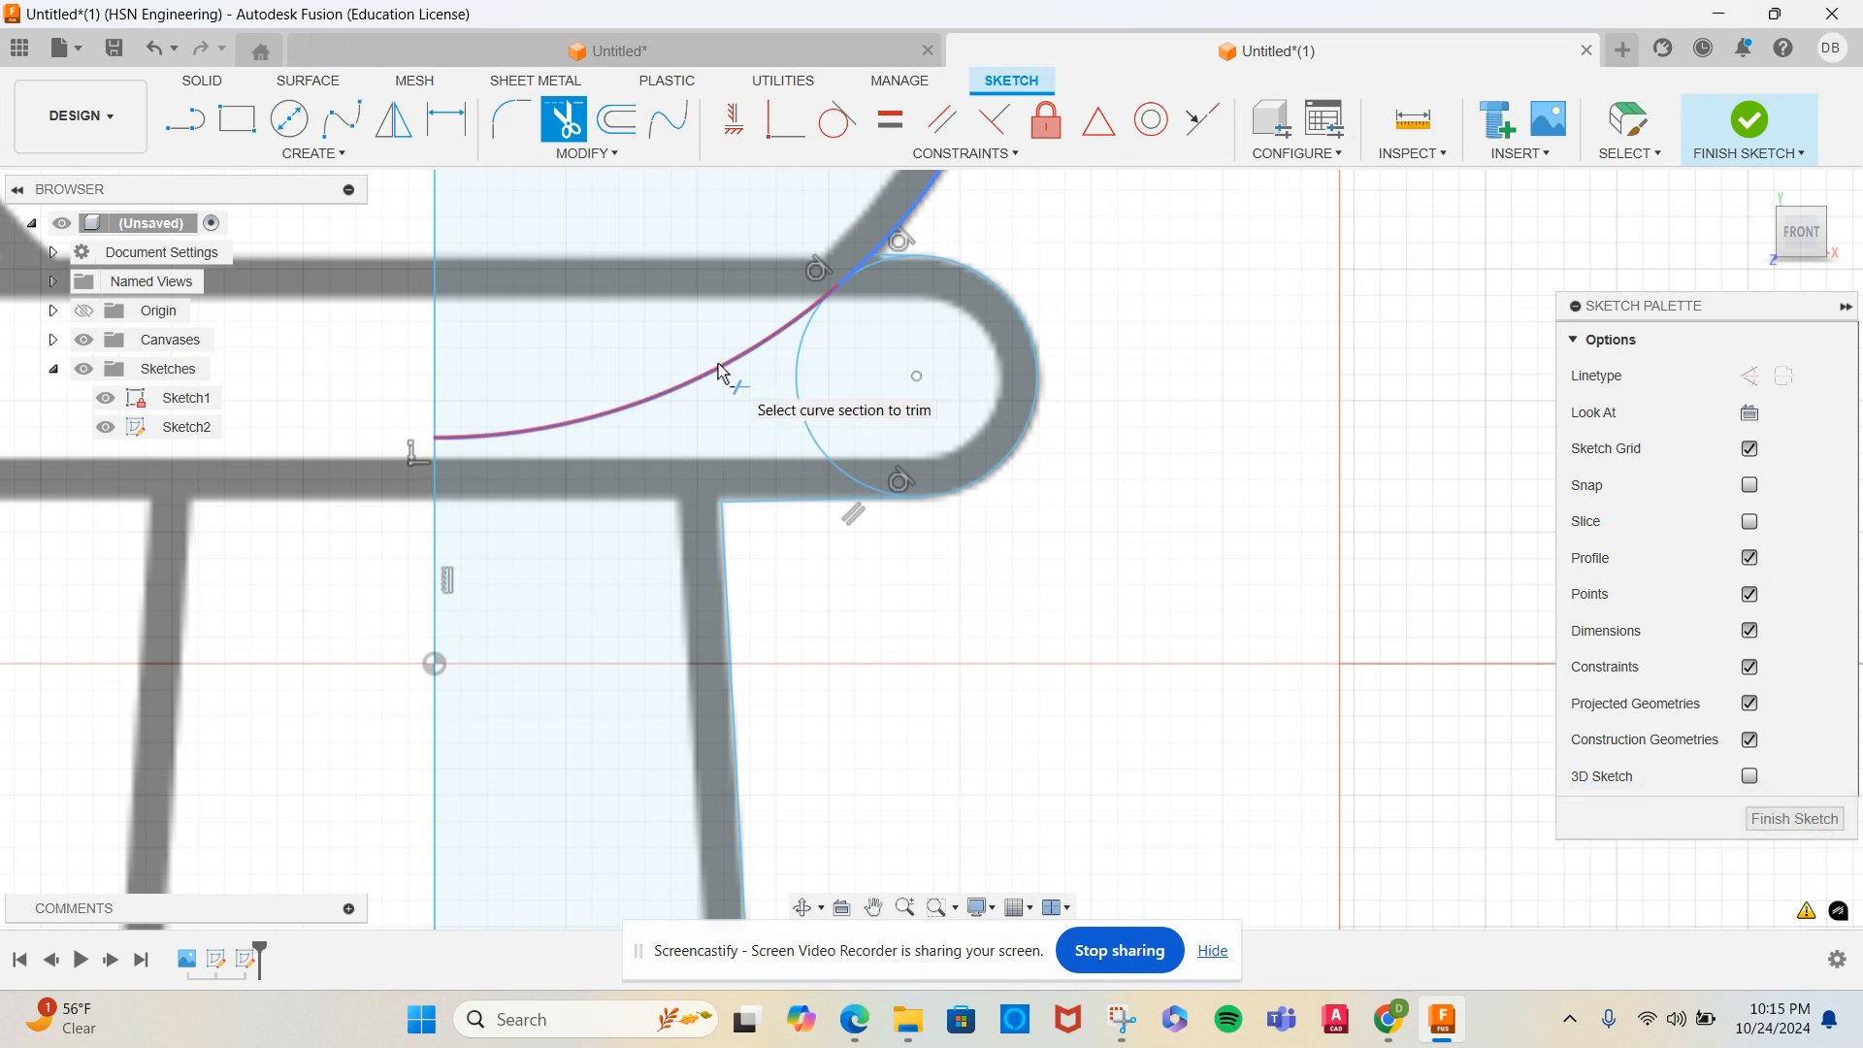
{"action": "left_click", "coordinate": [719, 365]}
{"action": "left_click", "coordinate": [820, 315]}
{"action": "scroll", "coordinate": [853, 260], "scroll_direction": "up", "scroll_amount": 3}
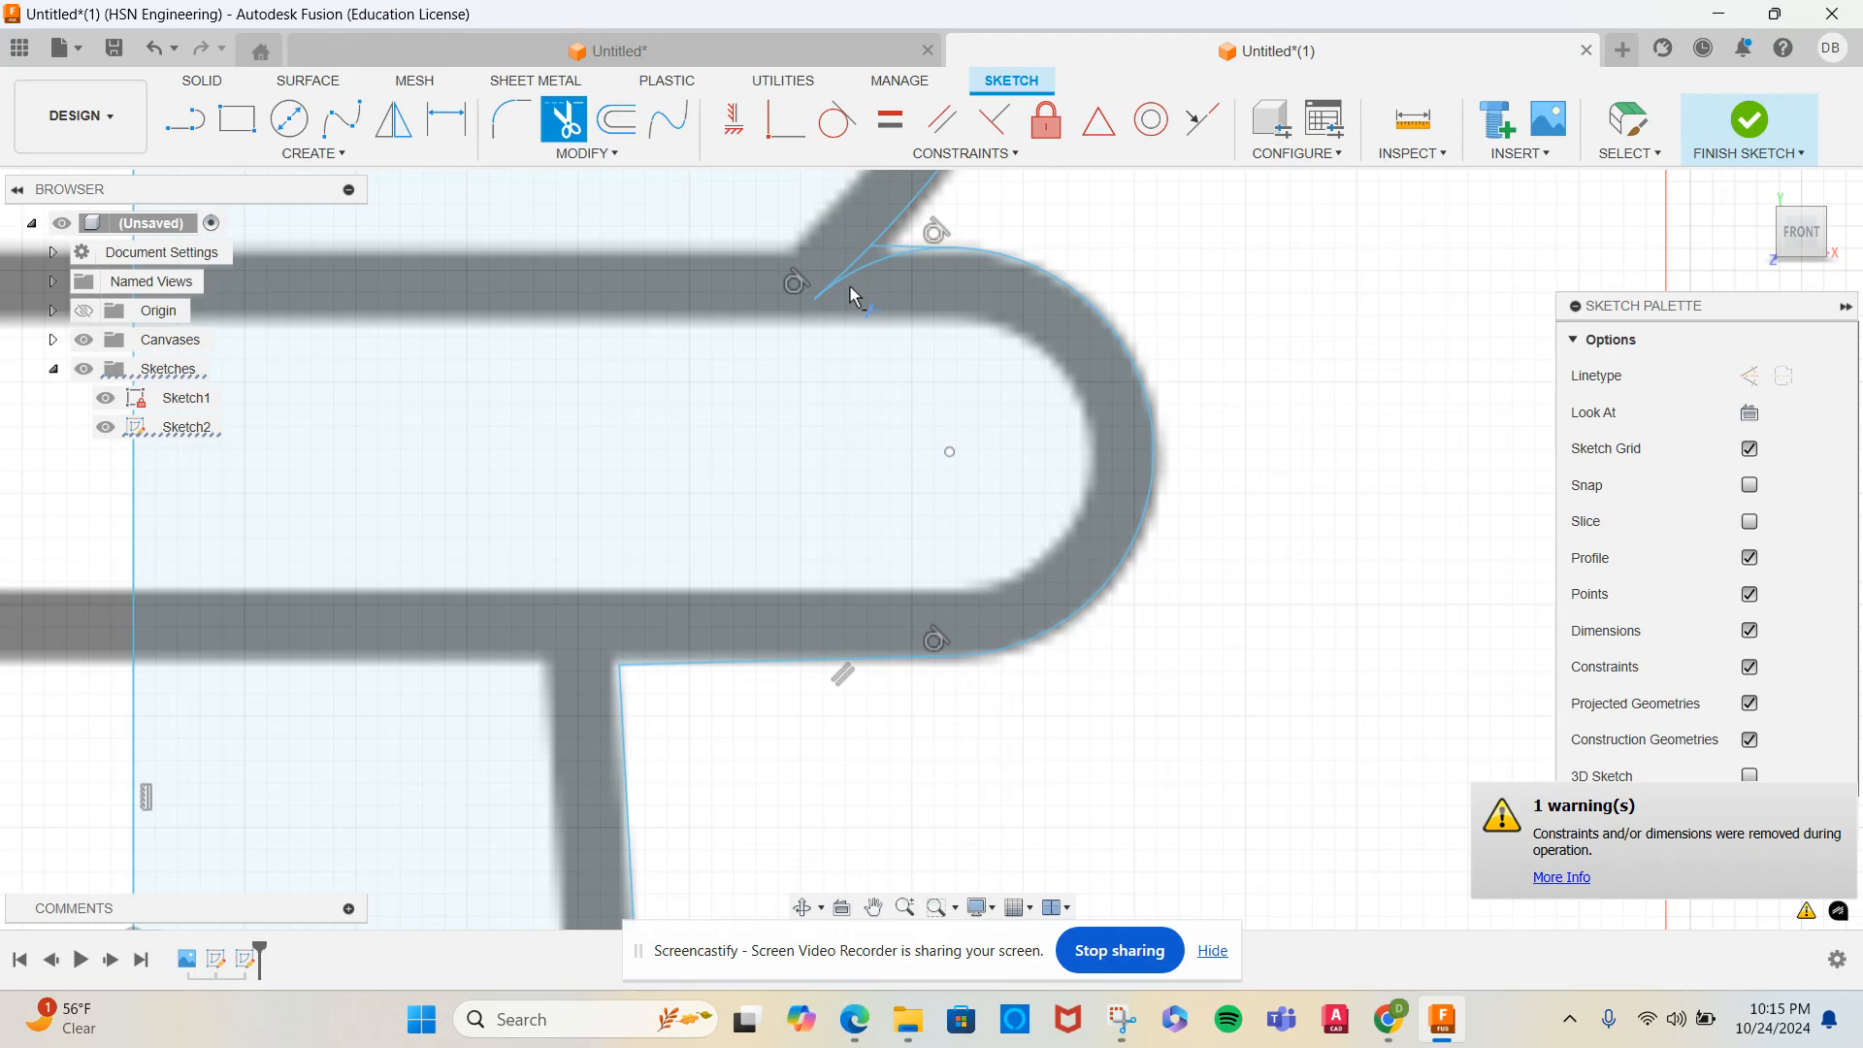
{"action": "left_click", "coordinate": [847, 276]}
Trim away the inner arcs of the two overlapping rim circles at the base, keeping only the outer rounded edges
{"action": "scroll", "coordinate": [784, 415], "scroll_direction": "down", "scroll_amount": 6}
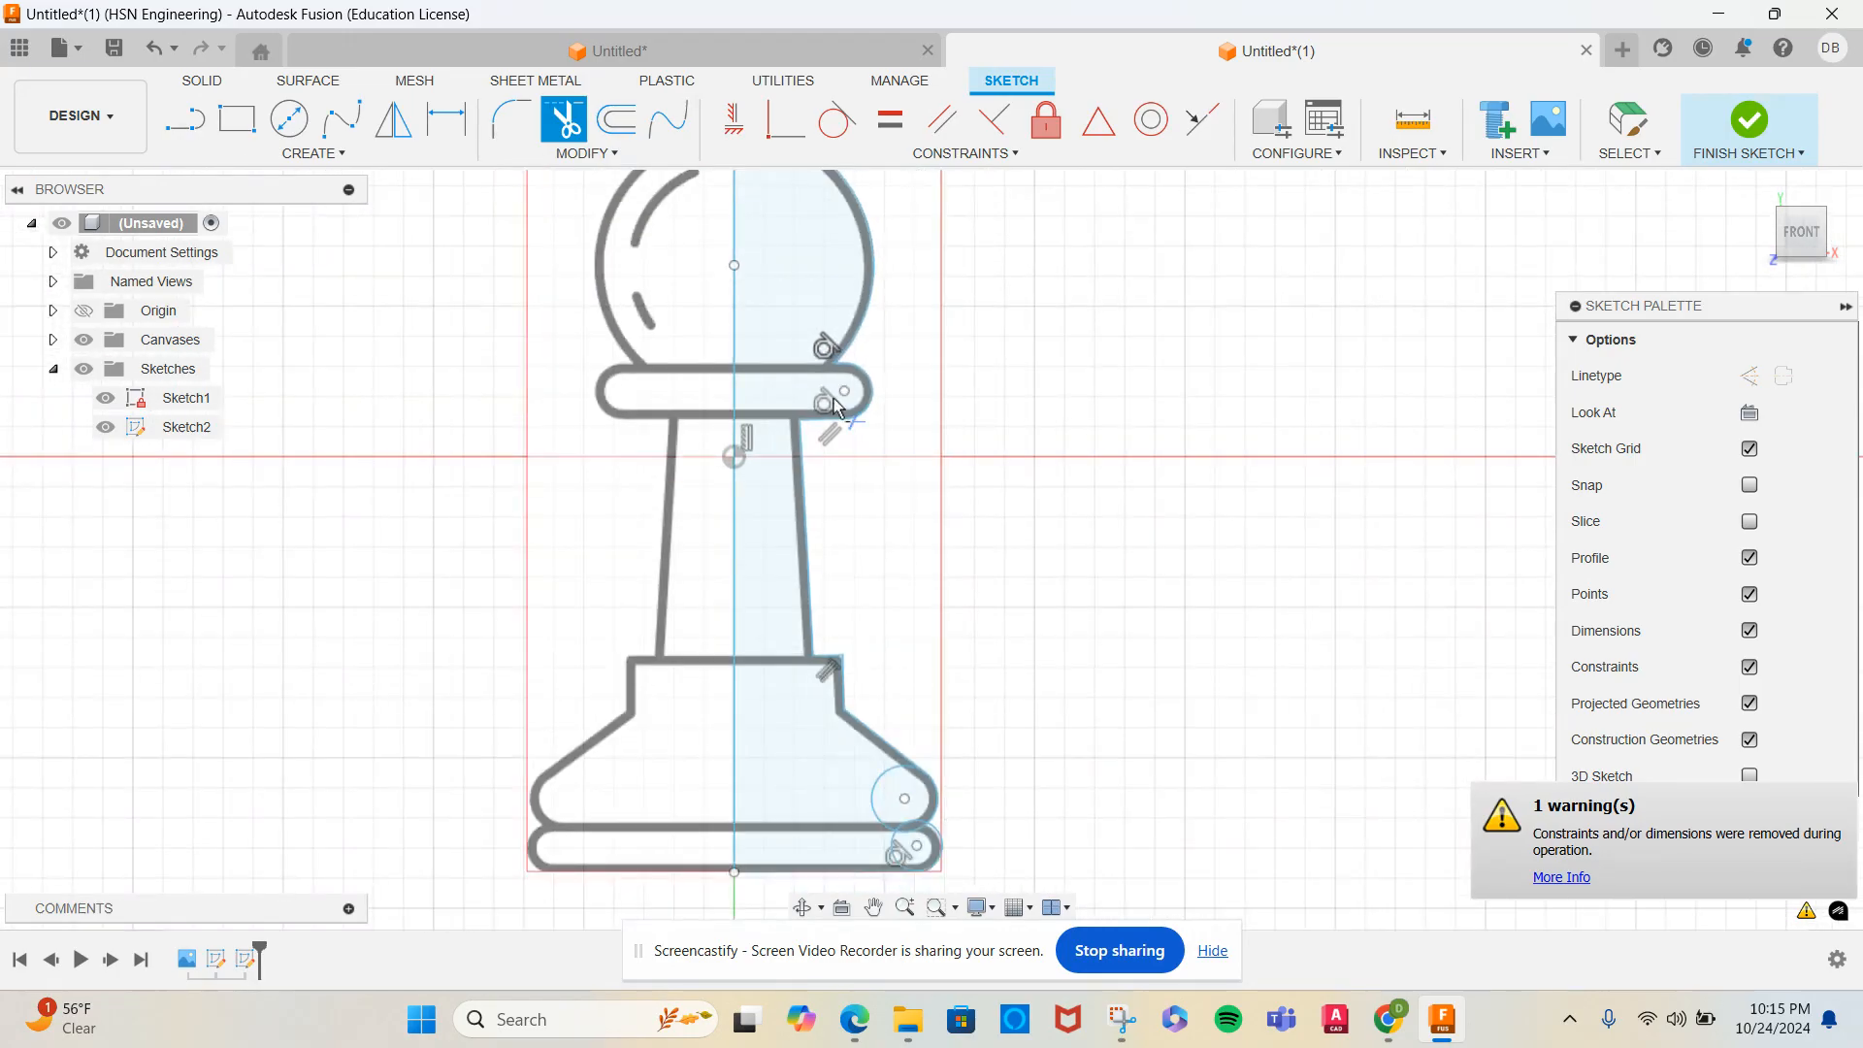
{"action": "scroll", "coordinate": [834, 405], "scroll_direction": "down", "scroll_amount": 2}
{"action": "middle_click_drag", "start_coordinate": [852, 719], "coordinate": [860, 452]}
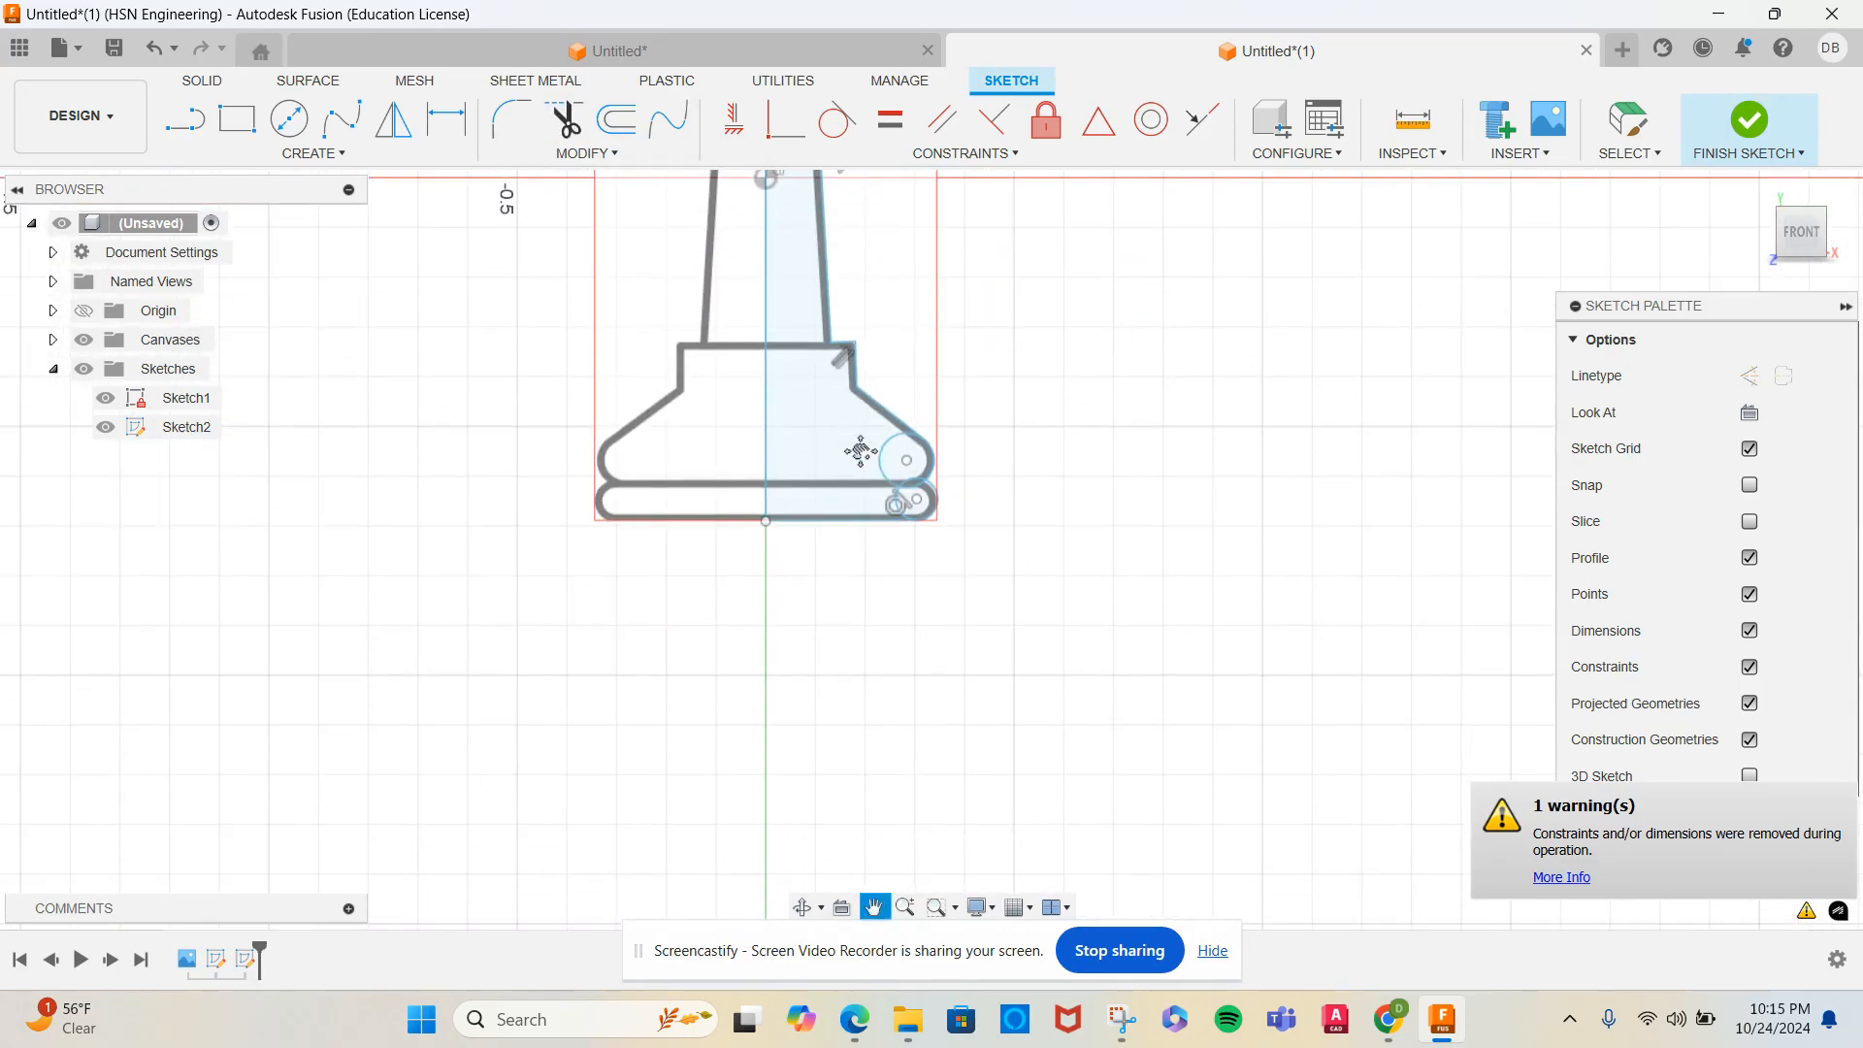
{"action": "key", "text": "t"}
{"action": "scroll", "coordinate": [934, 461], "scroll_direction": "up", "scroll_amount": 5}
{"action": "scroll", "coordinate": [898, 451], "scroll_direction": "up", "scroll_amount": 3}
{"action": "left_click", "coordinate": [807, 373]}
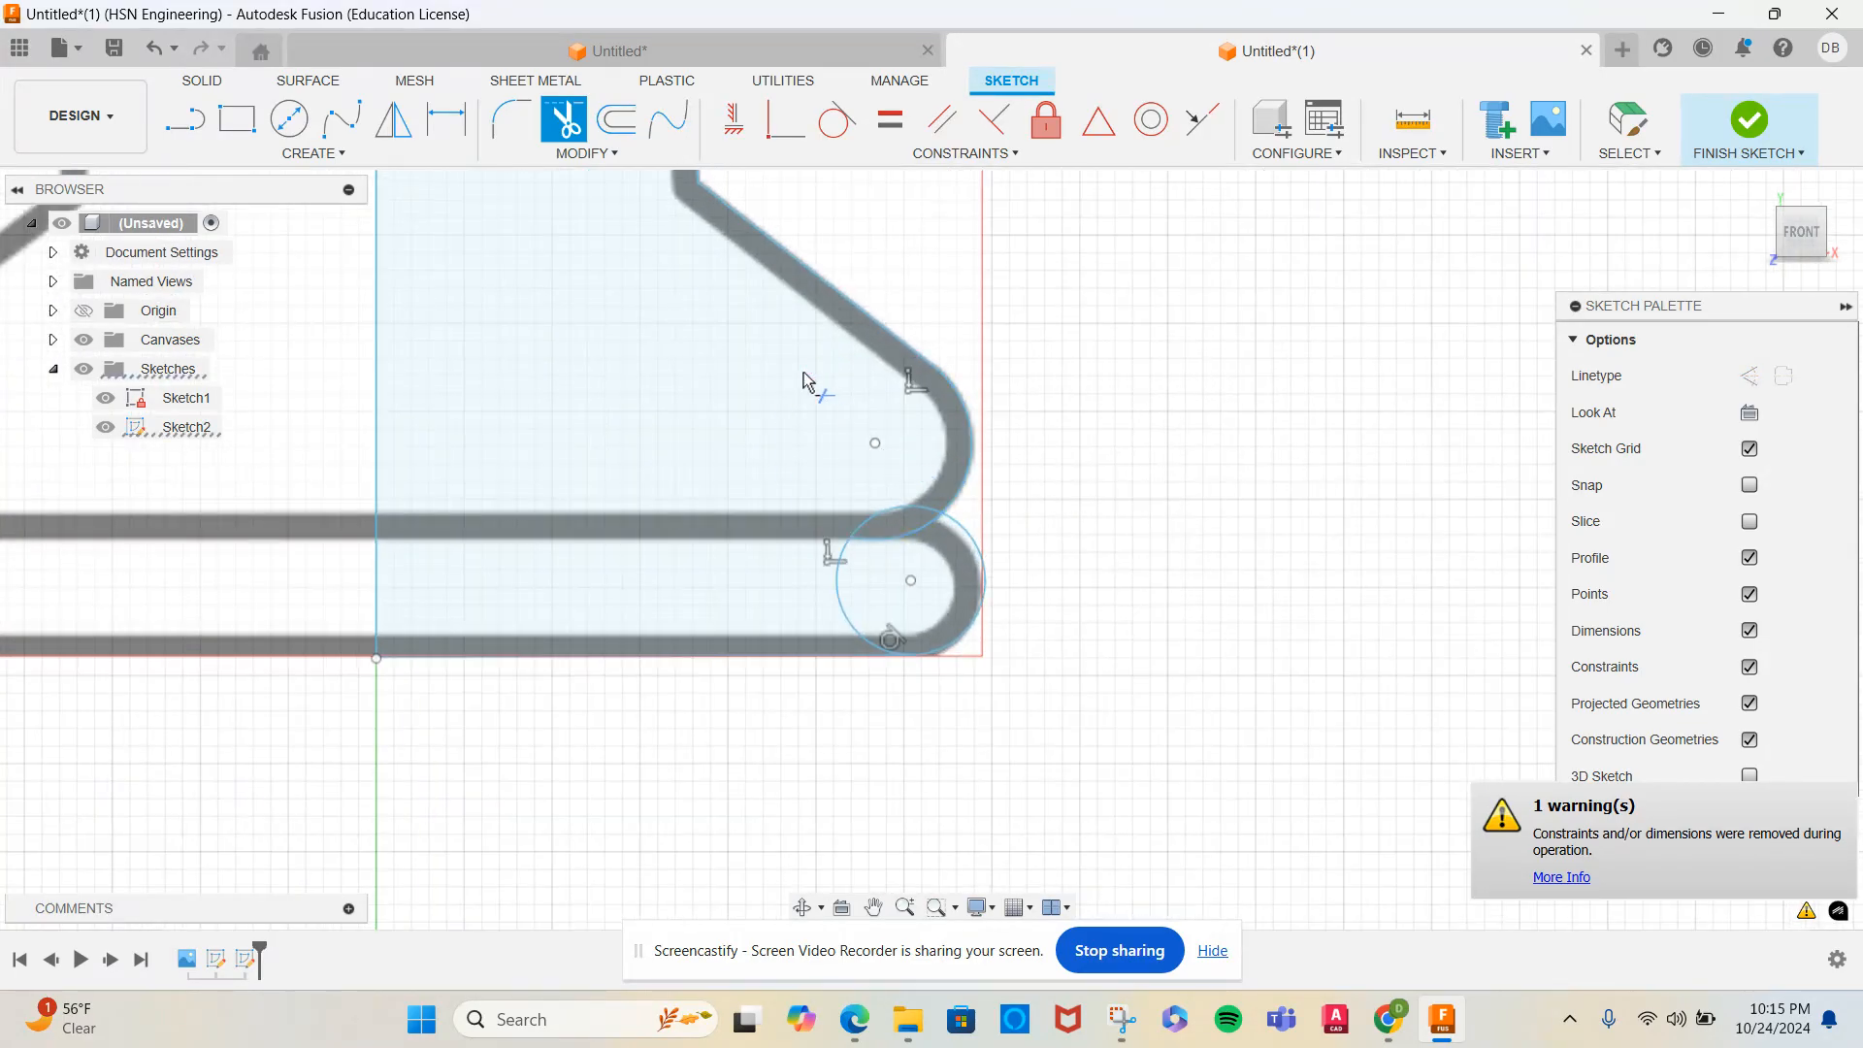
{"action": "left_click", "coordinate": [889, 519]}
{"action": "left_click", "coordinate": [842, 570]}
{"action": "left_click", "coordinate": [907, 540]}
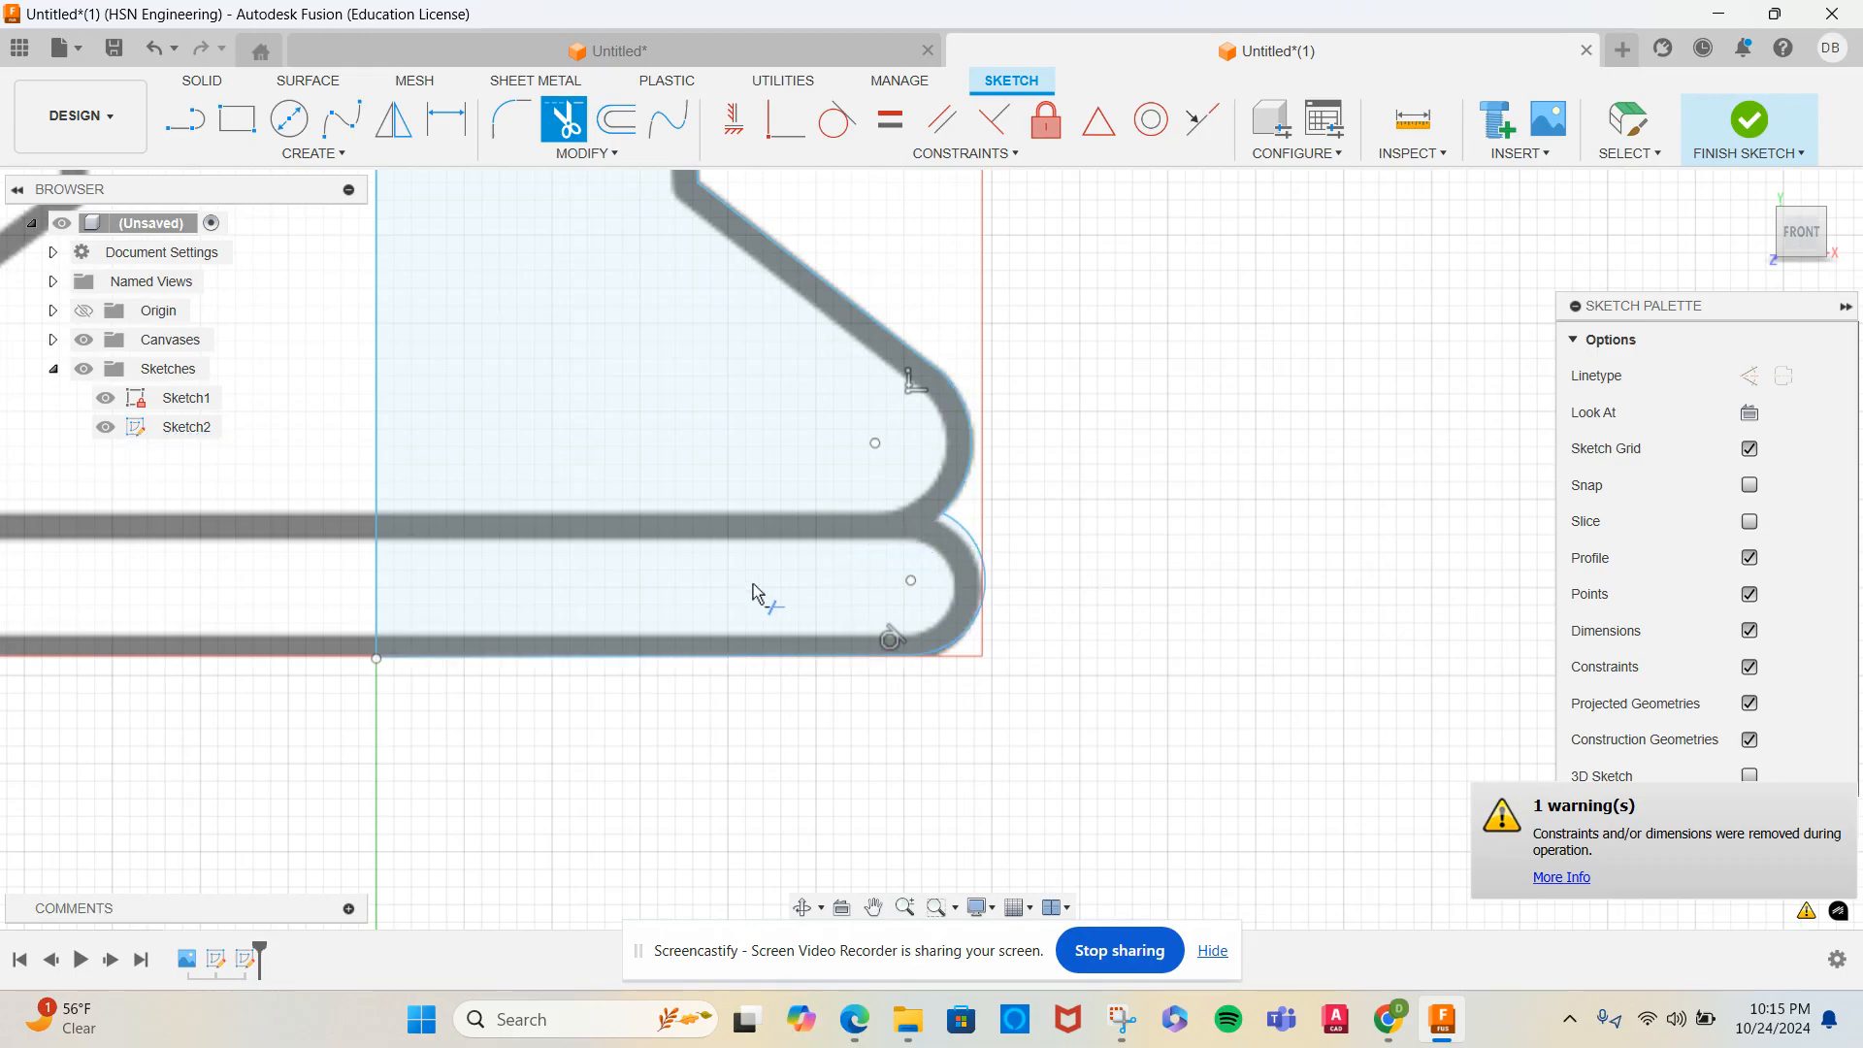
Hide the reference canvas to check the closed half-pawn profile, and finish the sketch
{"action": "scroll", "coordinate": [965, 708], "scroll_direction": "down", "scroll_amount": 8}
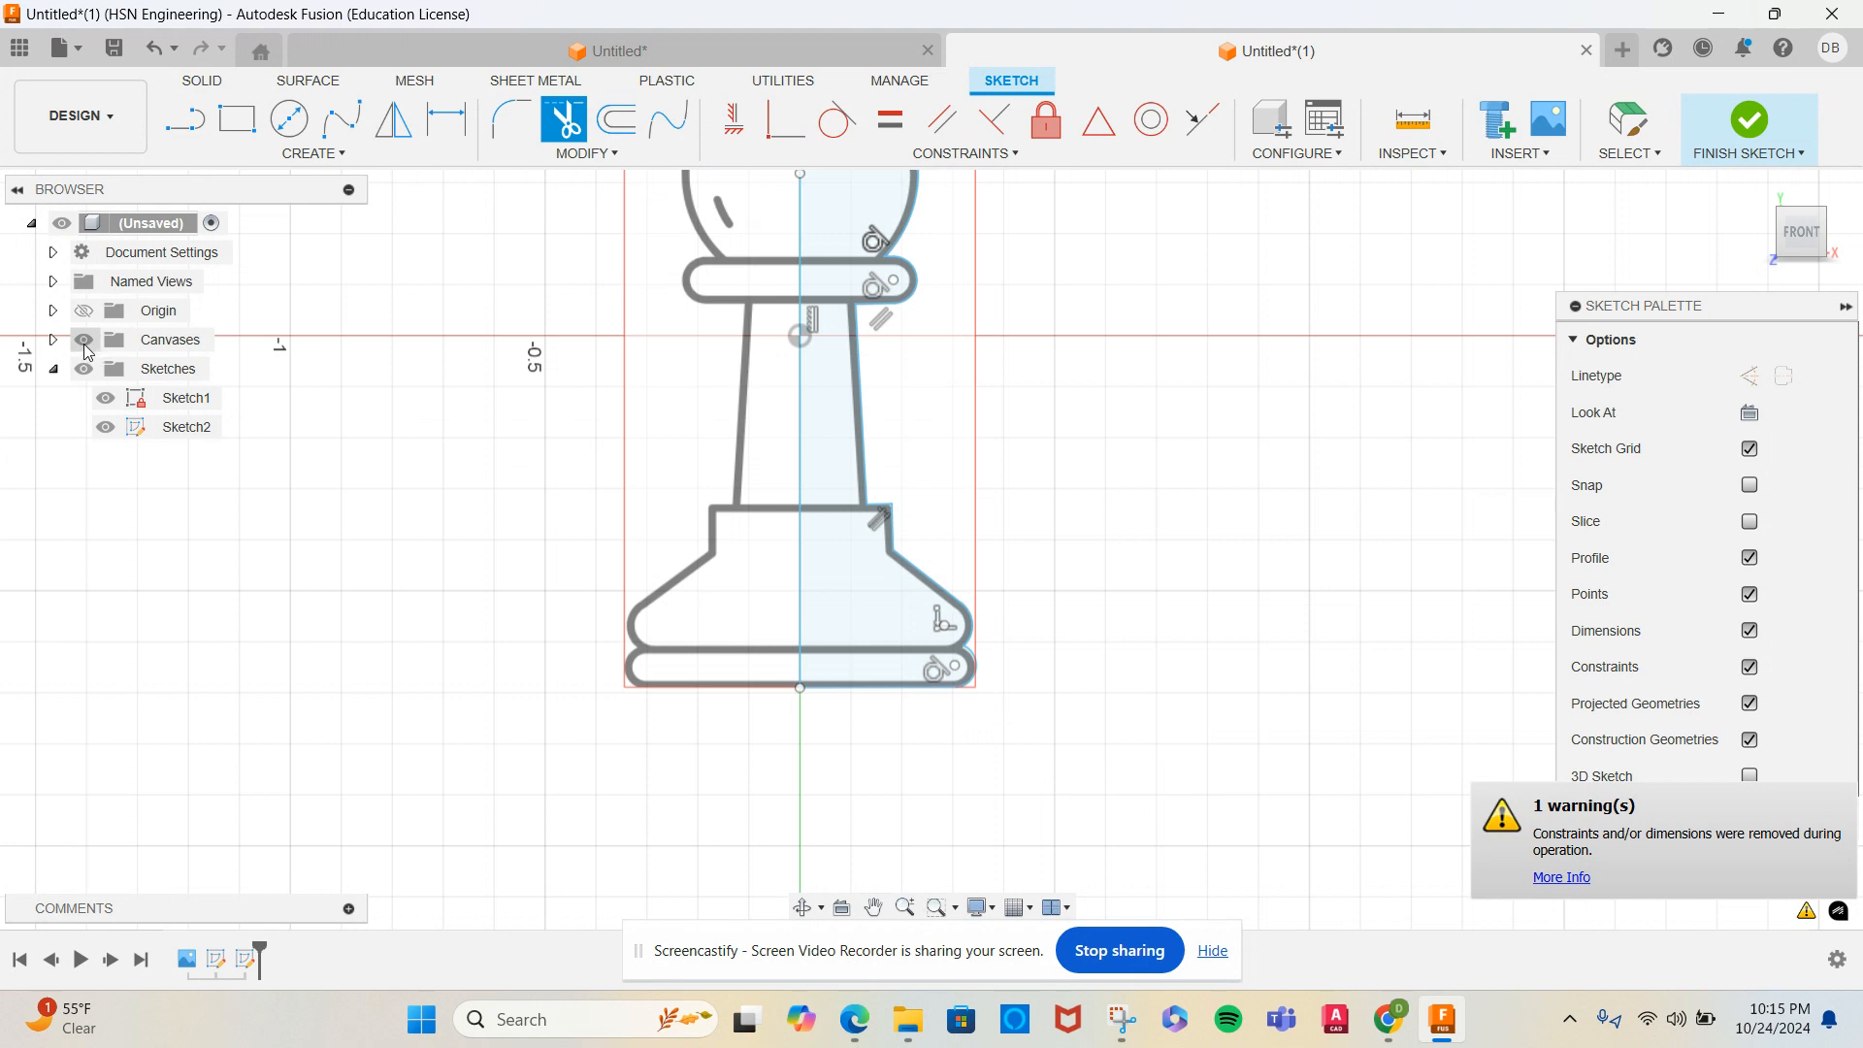
{"action": "left_click", "coordinate": [84, 339]}
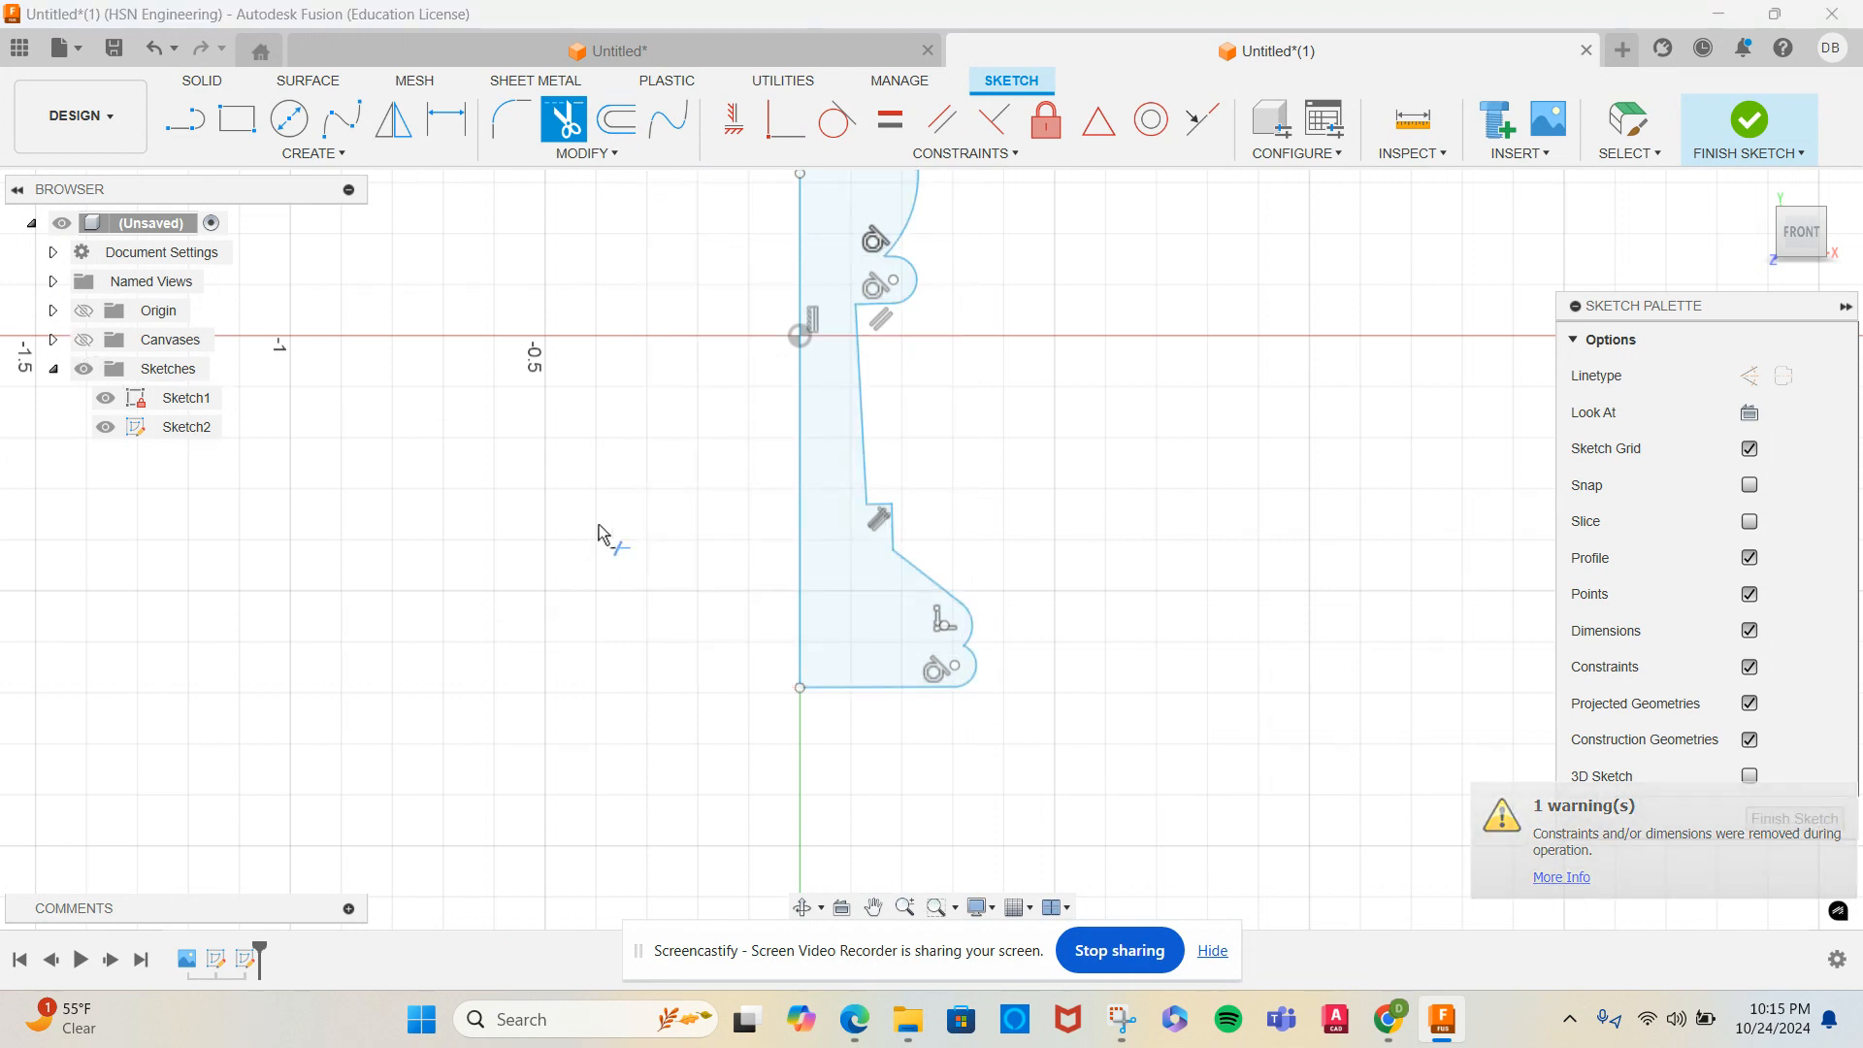
{"action": "mouse_move", "coordinate": [683, 354]}
{"action": "middle_mouse_down"}
{"action": "mouse_move", "coordinate": [740, 541]}
{"action": "mouse_move", "coordinate": [721, 427]}
{"action": "mouse_move", "coordinate": [732, 503]}
{"action": "middle_mouse_up"}
{"action": "key", "text": "t"}
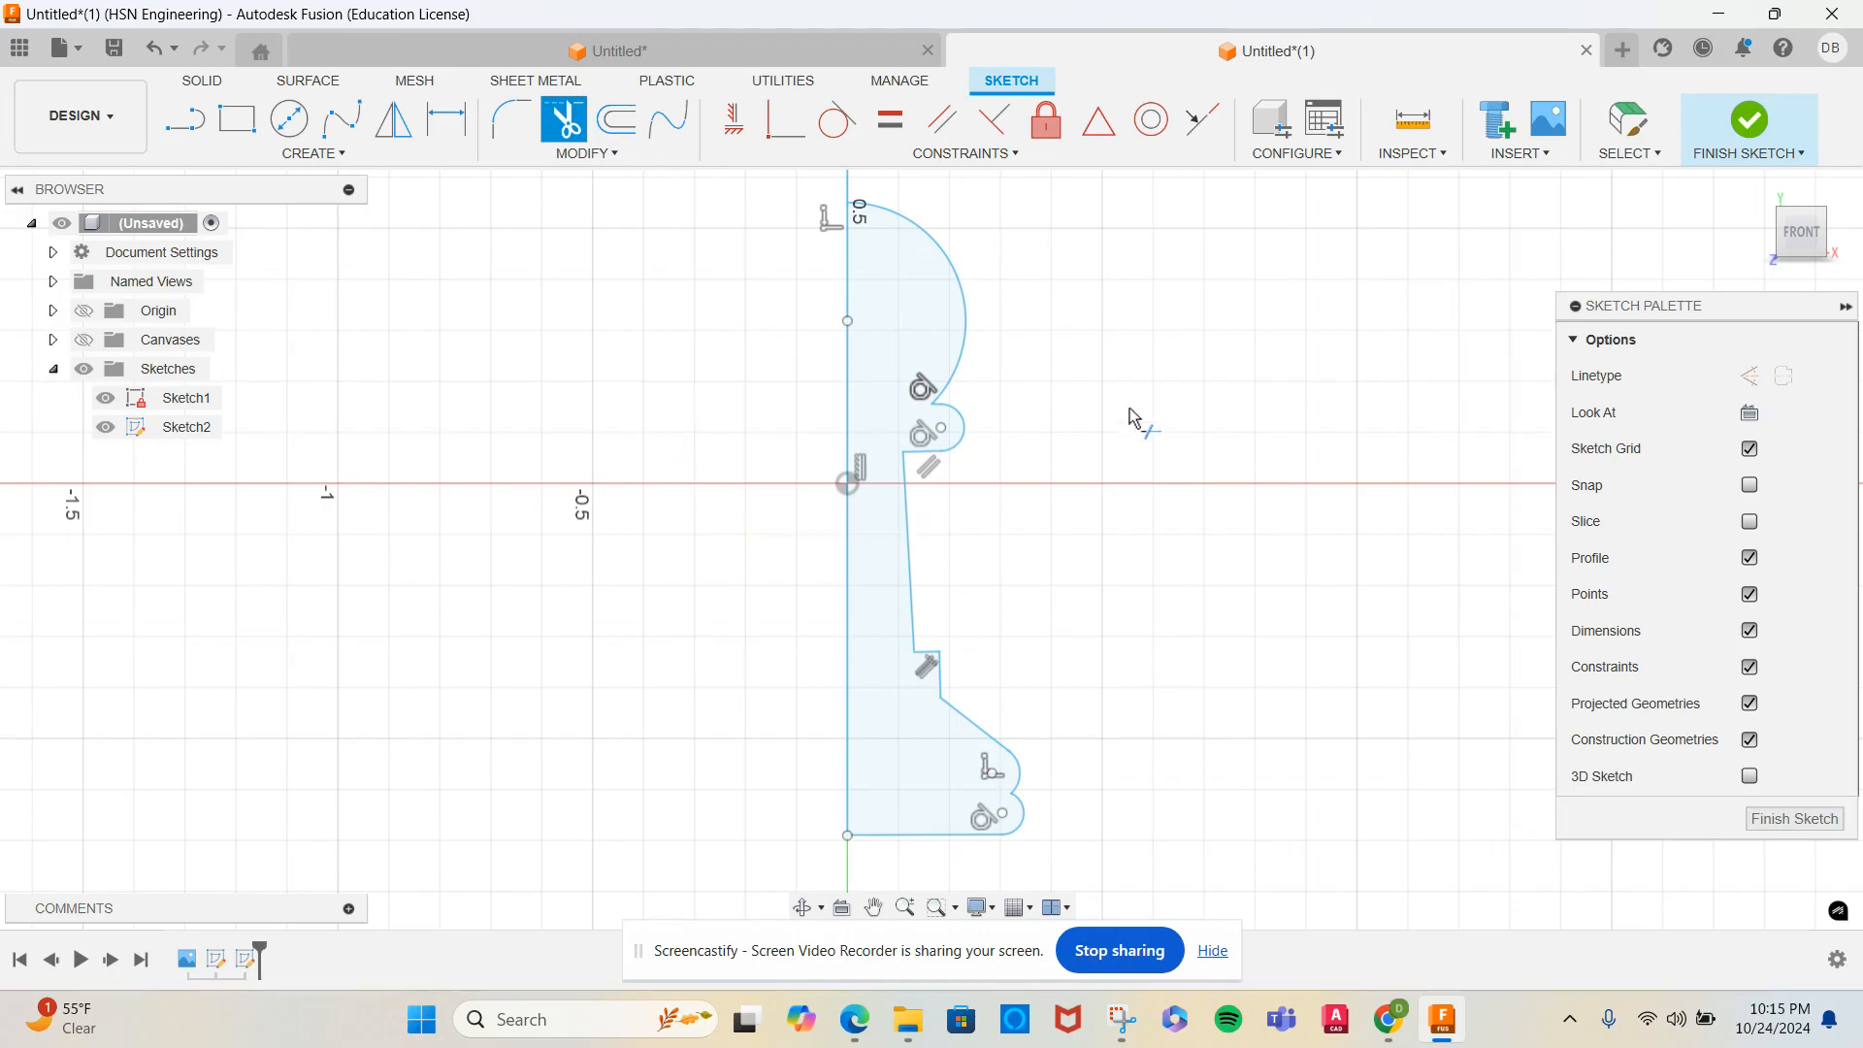
{"action": "left_click", "coordinate": [1749, 120]}
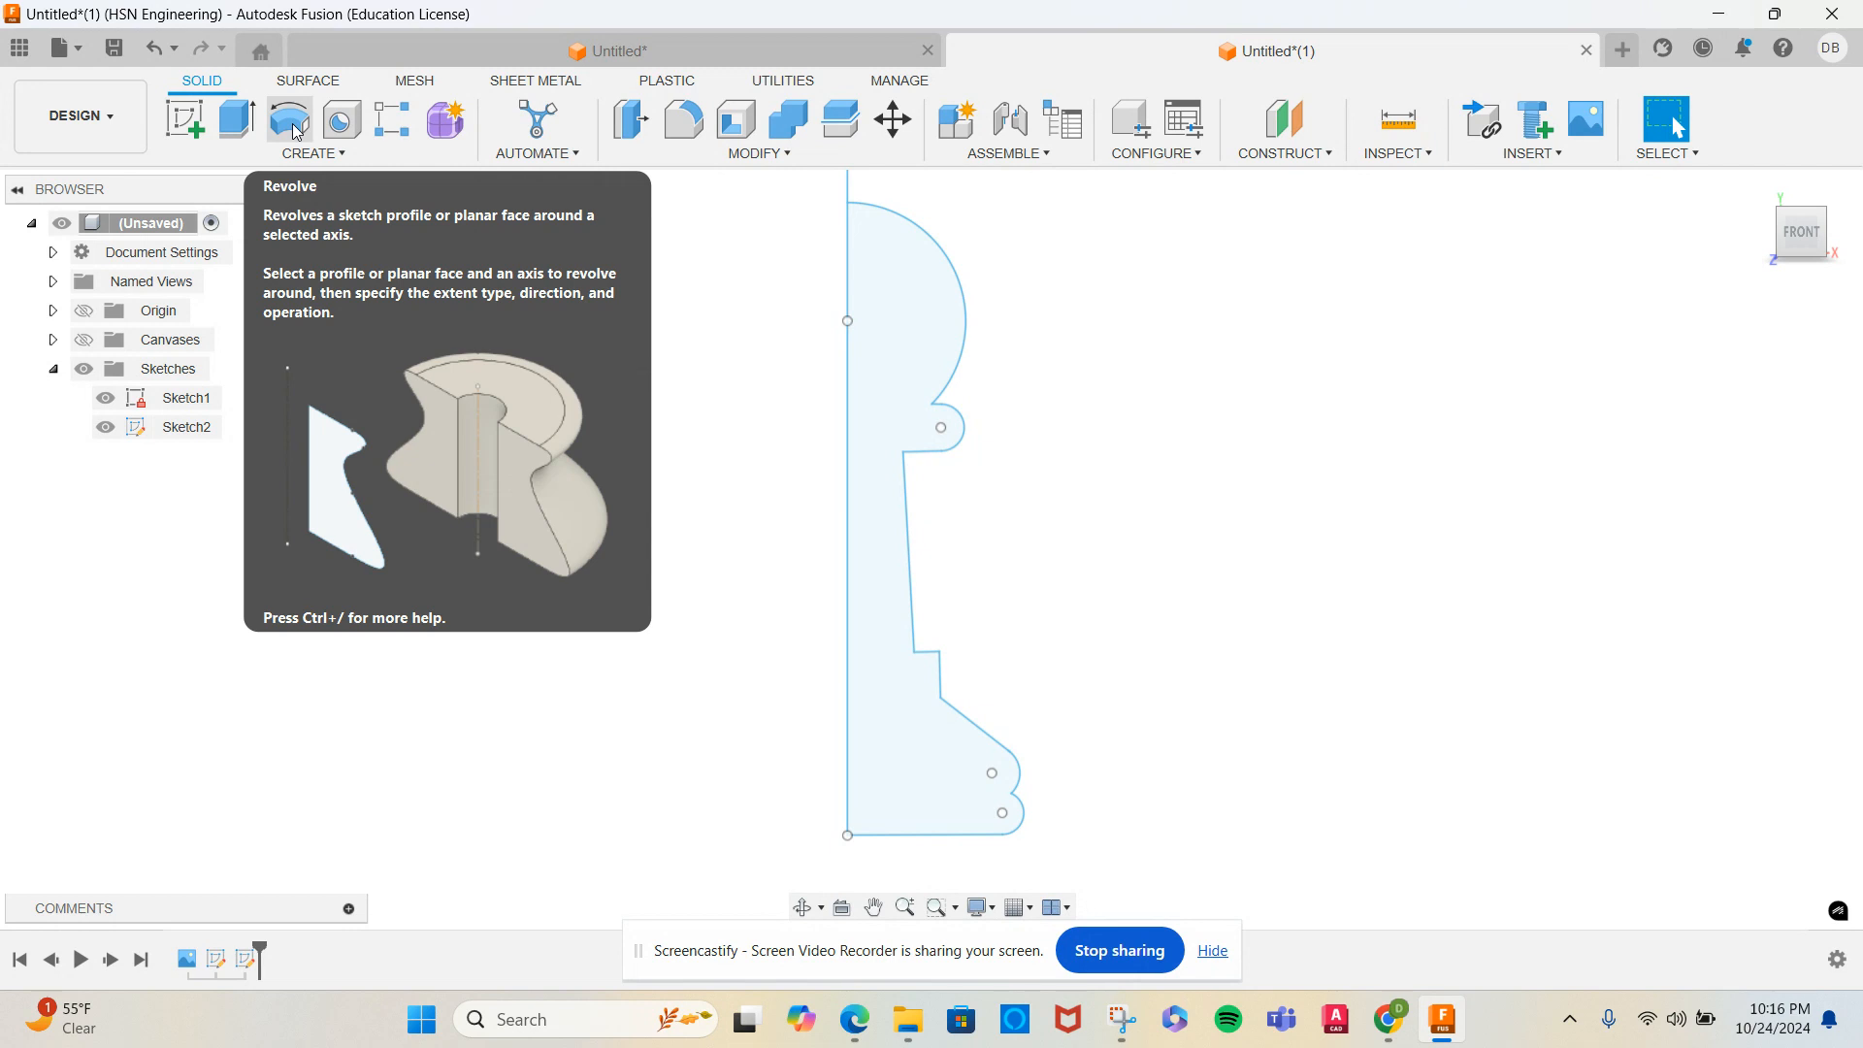
Revolve the half-pawn profile 360 degrees around the vertical centre line as a new body
{"action": "left_click", "coordinate": [296, 131]}
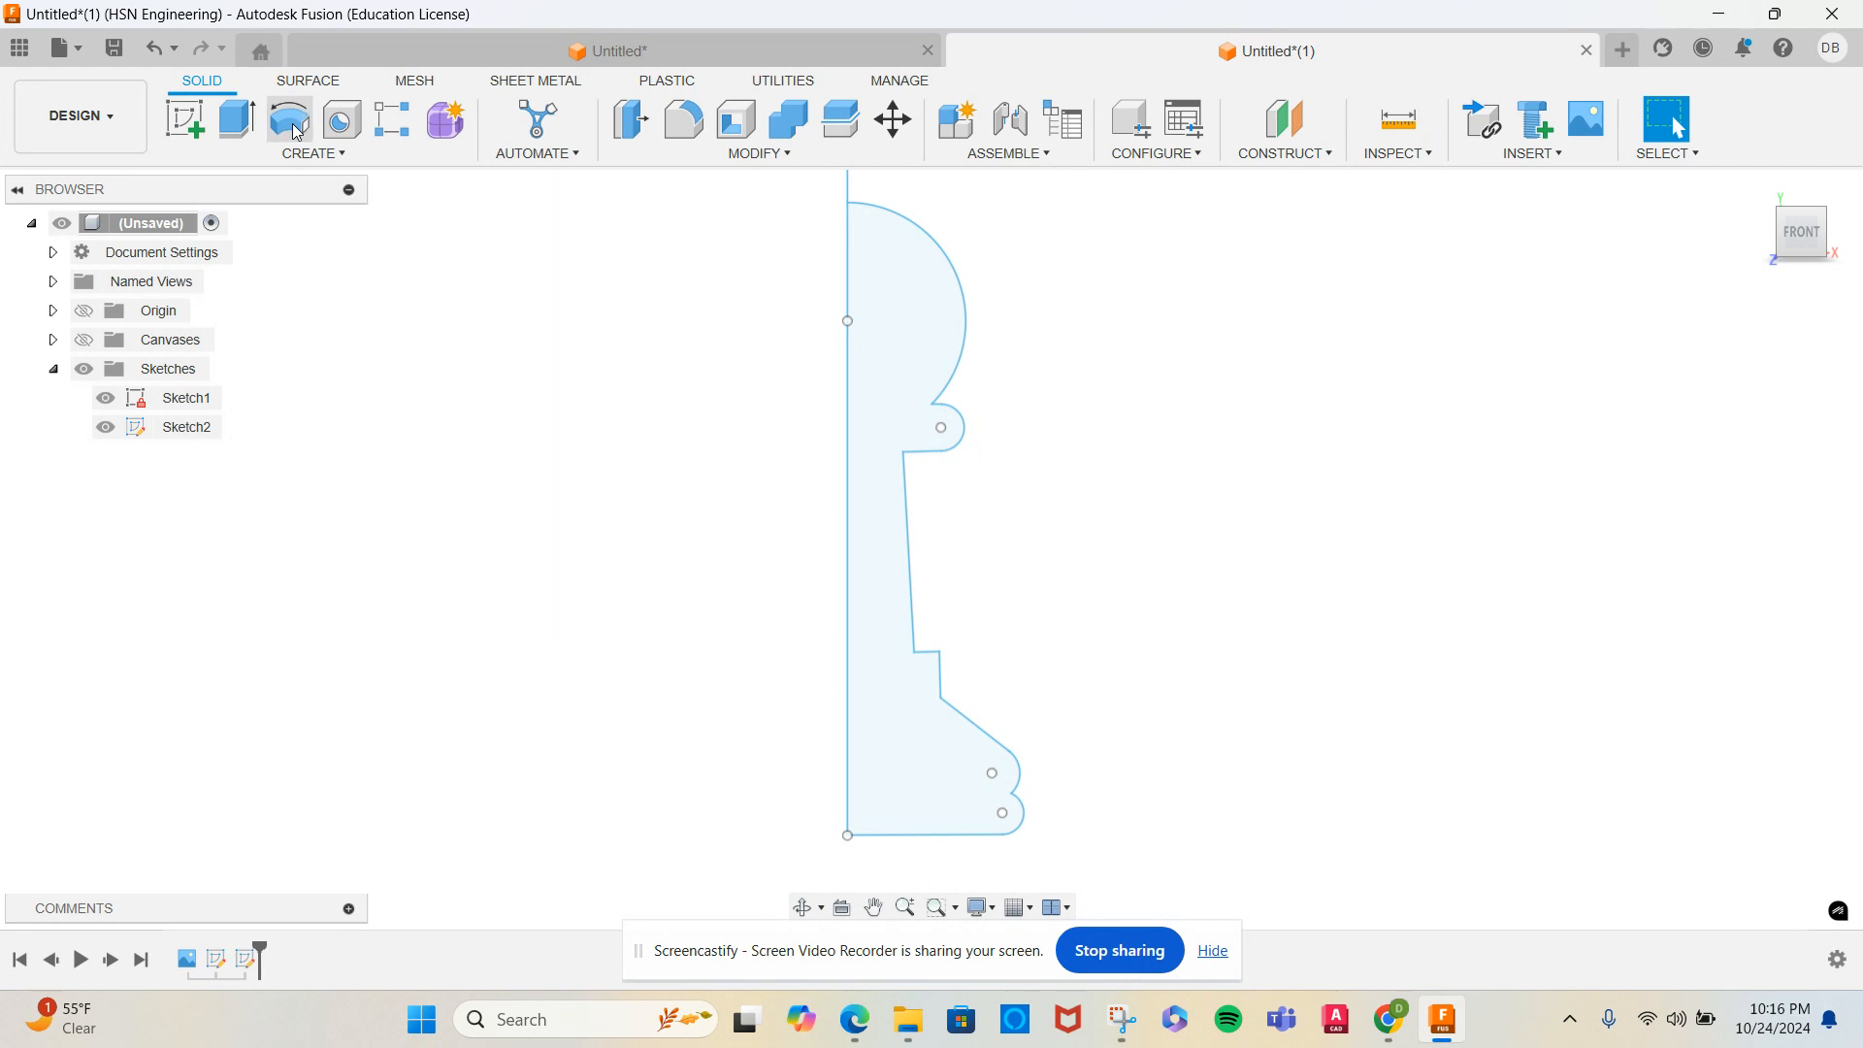
{"action": "left_click", "coordinate": [907, 331]}
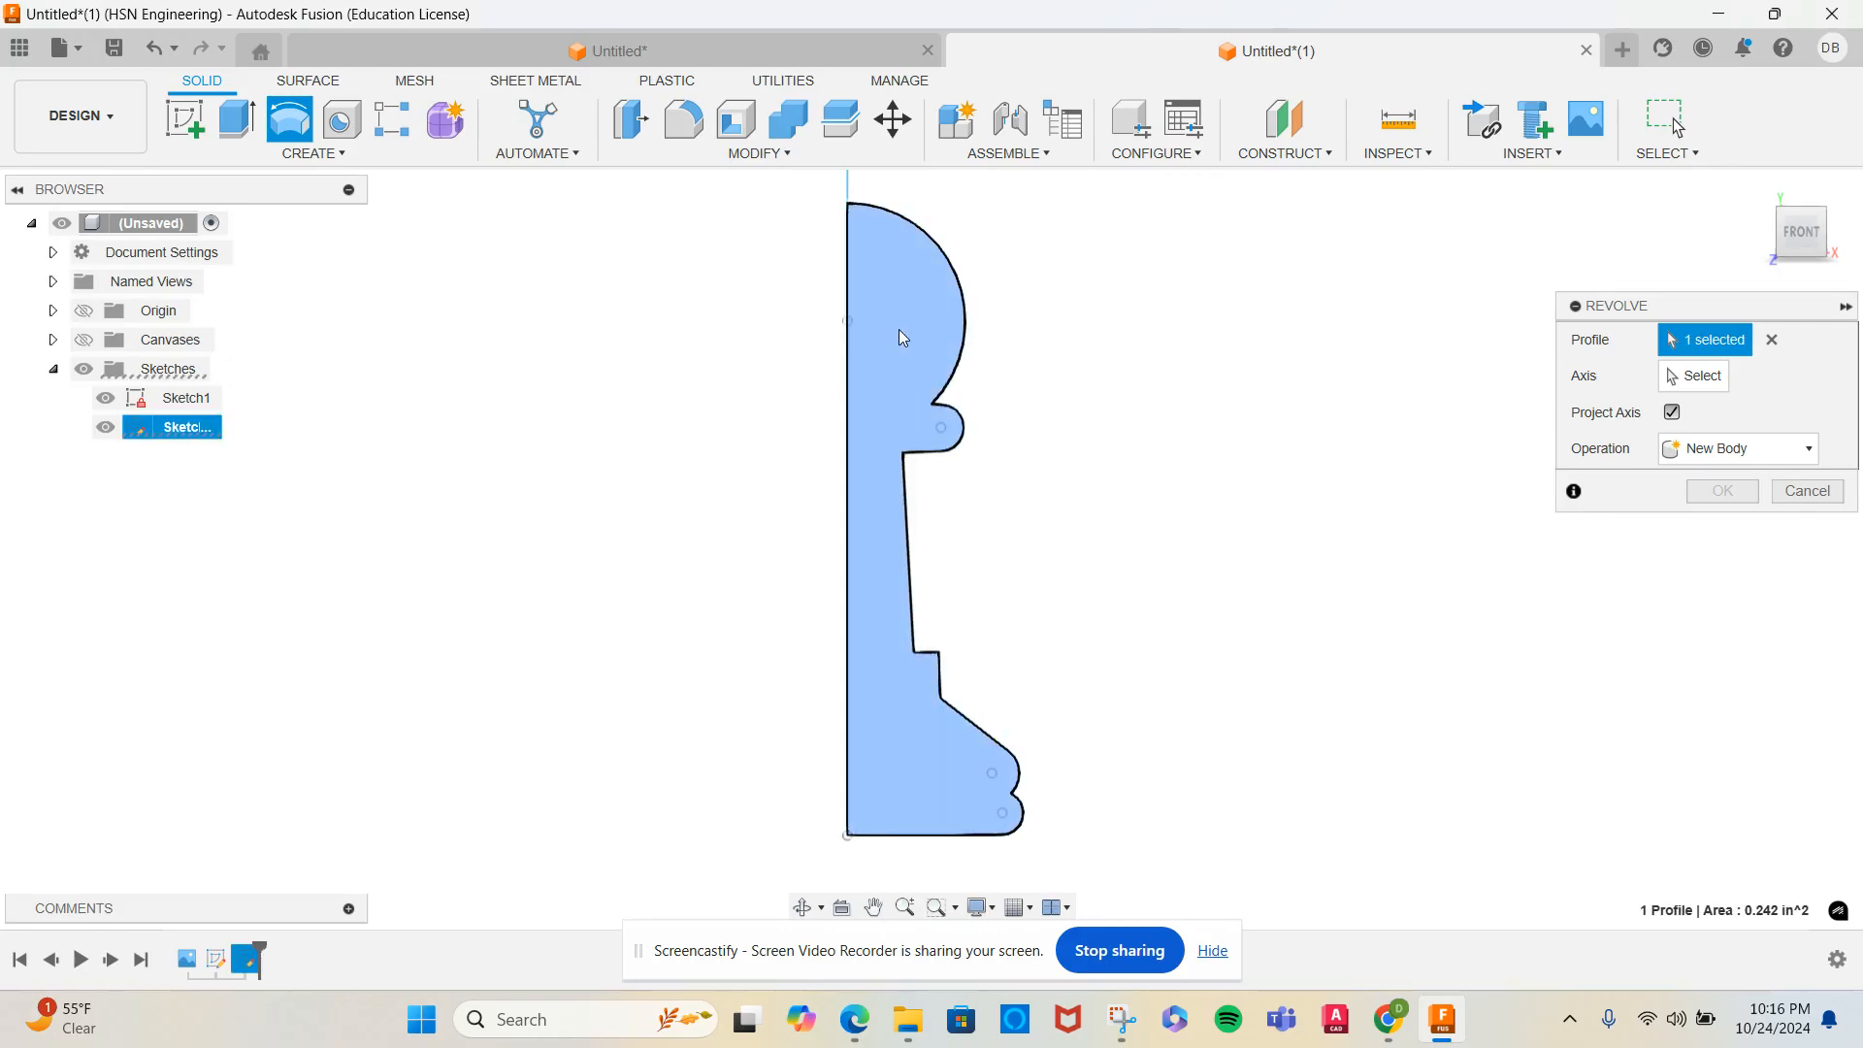
{"action": "left_click", "coordinate": [1693, 381]}
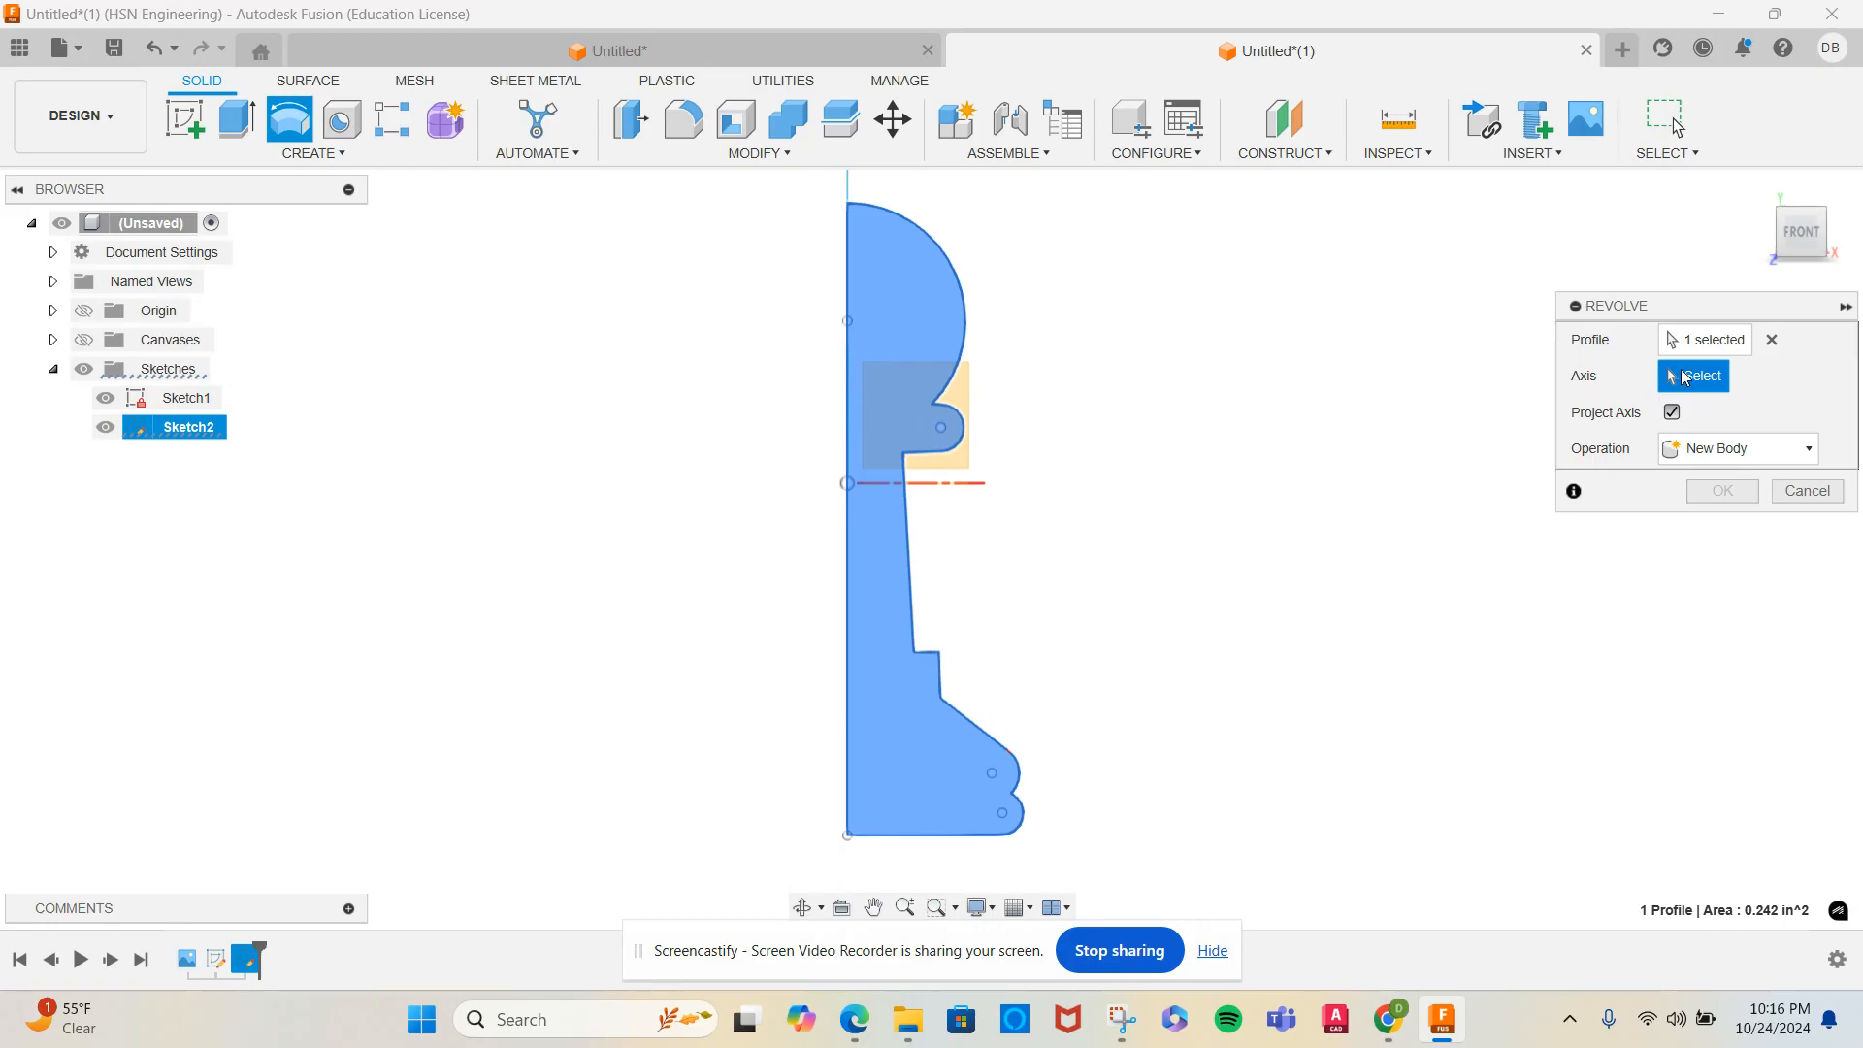
{"action": "left_click", "coordinate": [848, 349]}
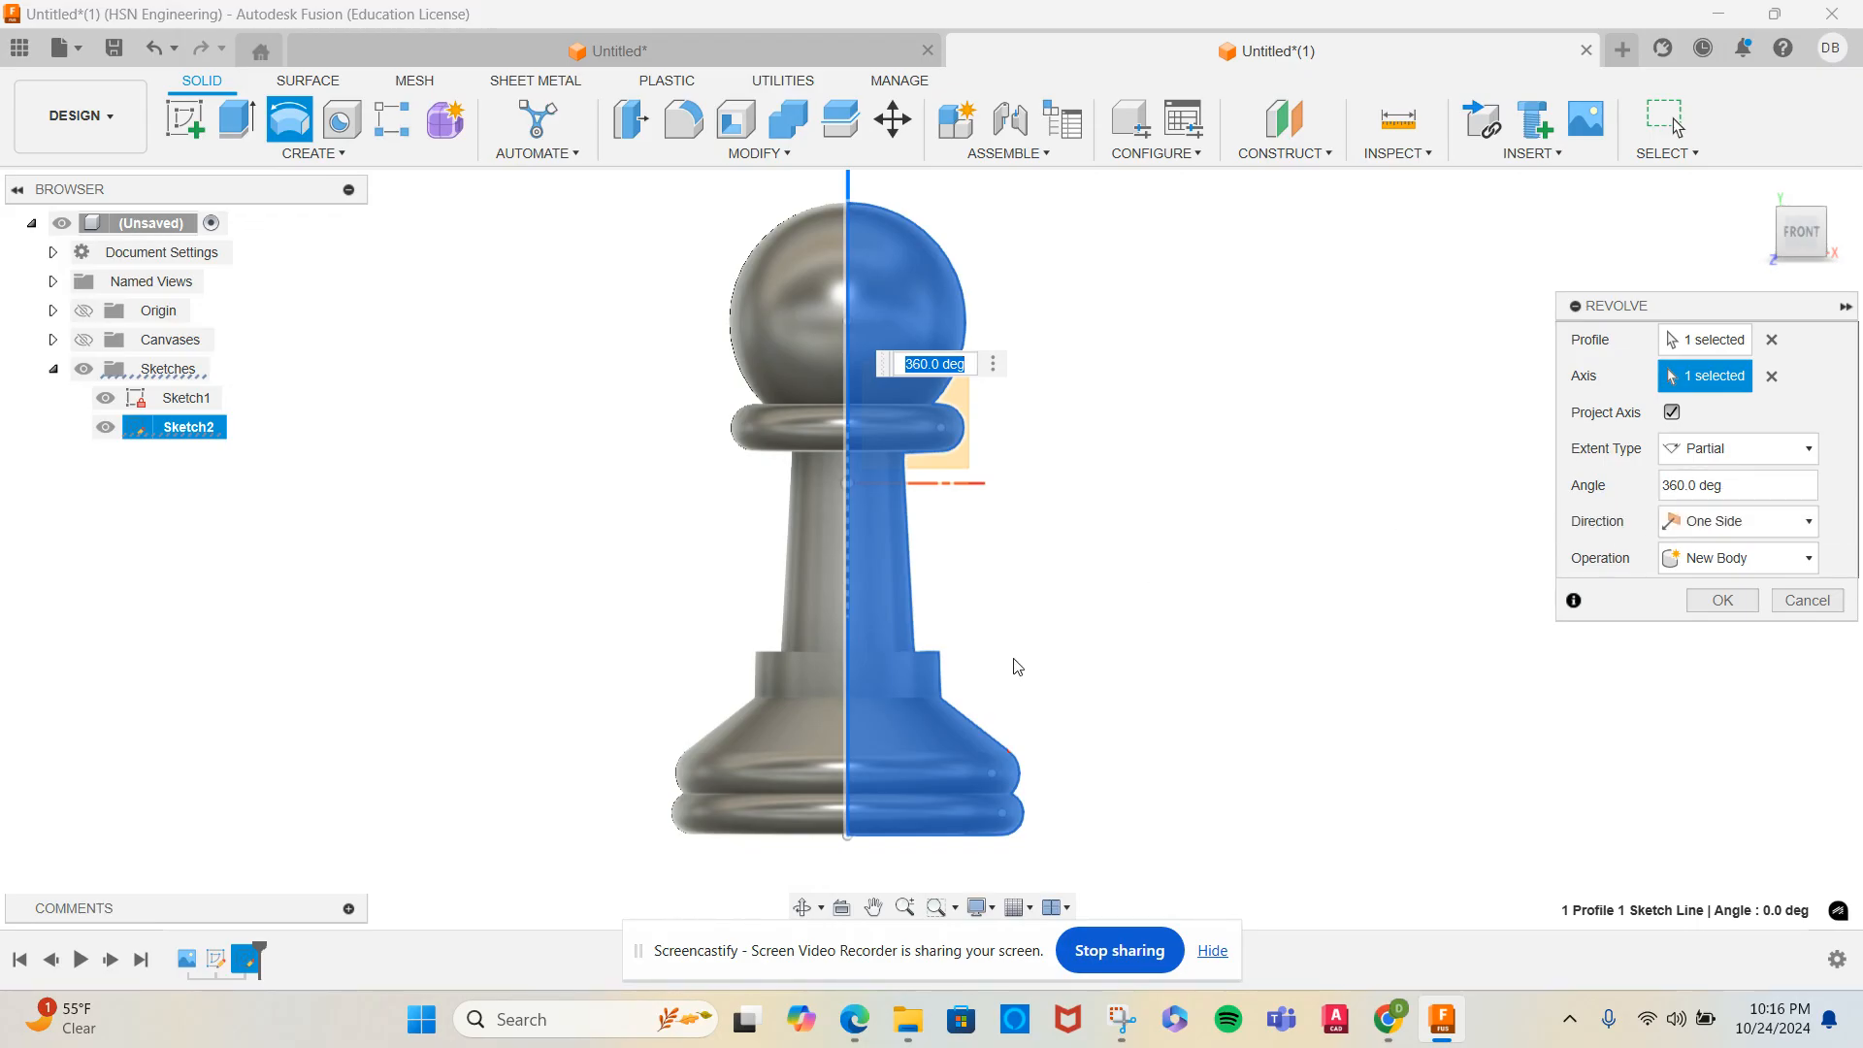
{"action": "middle_click_drag", "start_coordinate": [1047, 656], "coordinate": [1077, 695], "text": "shift"}
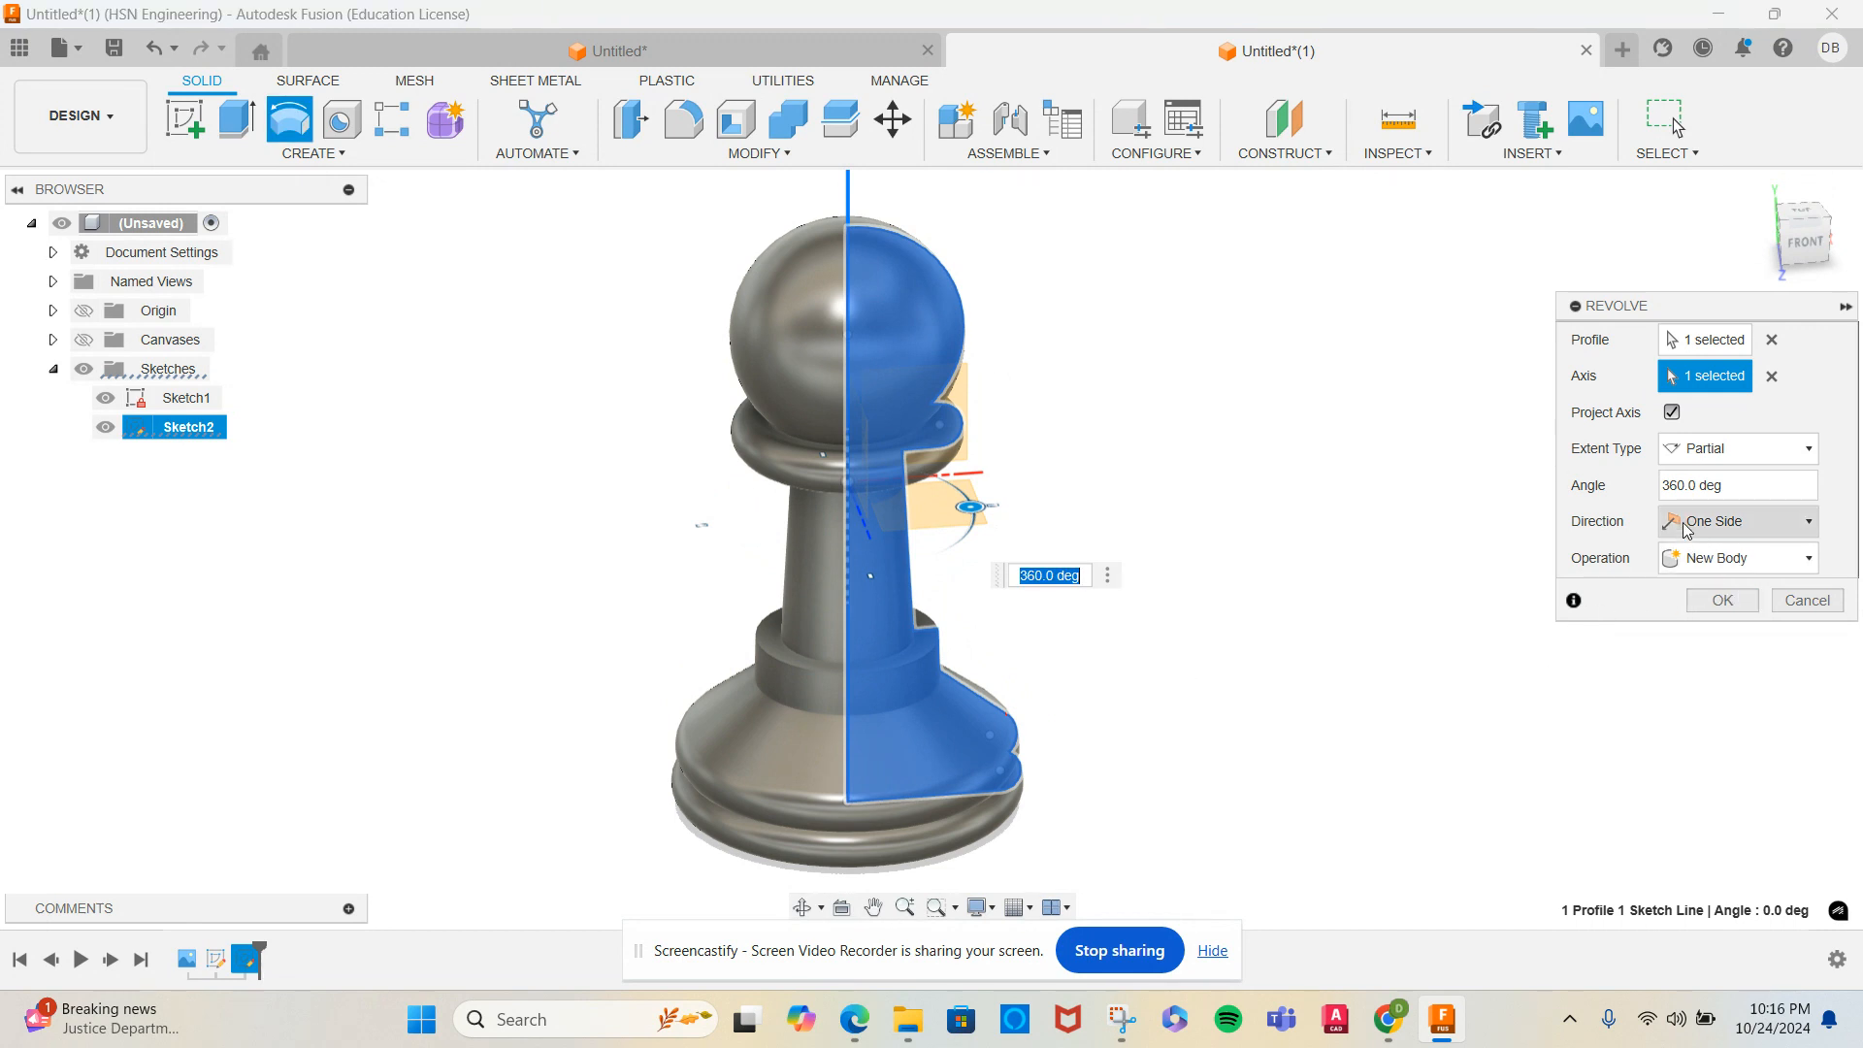
{"action": "left_click", "coordinate": [1734, 601]}
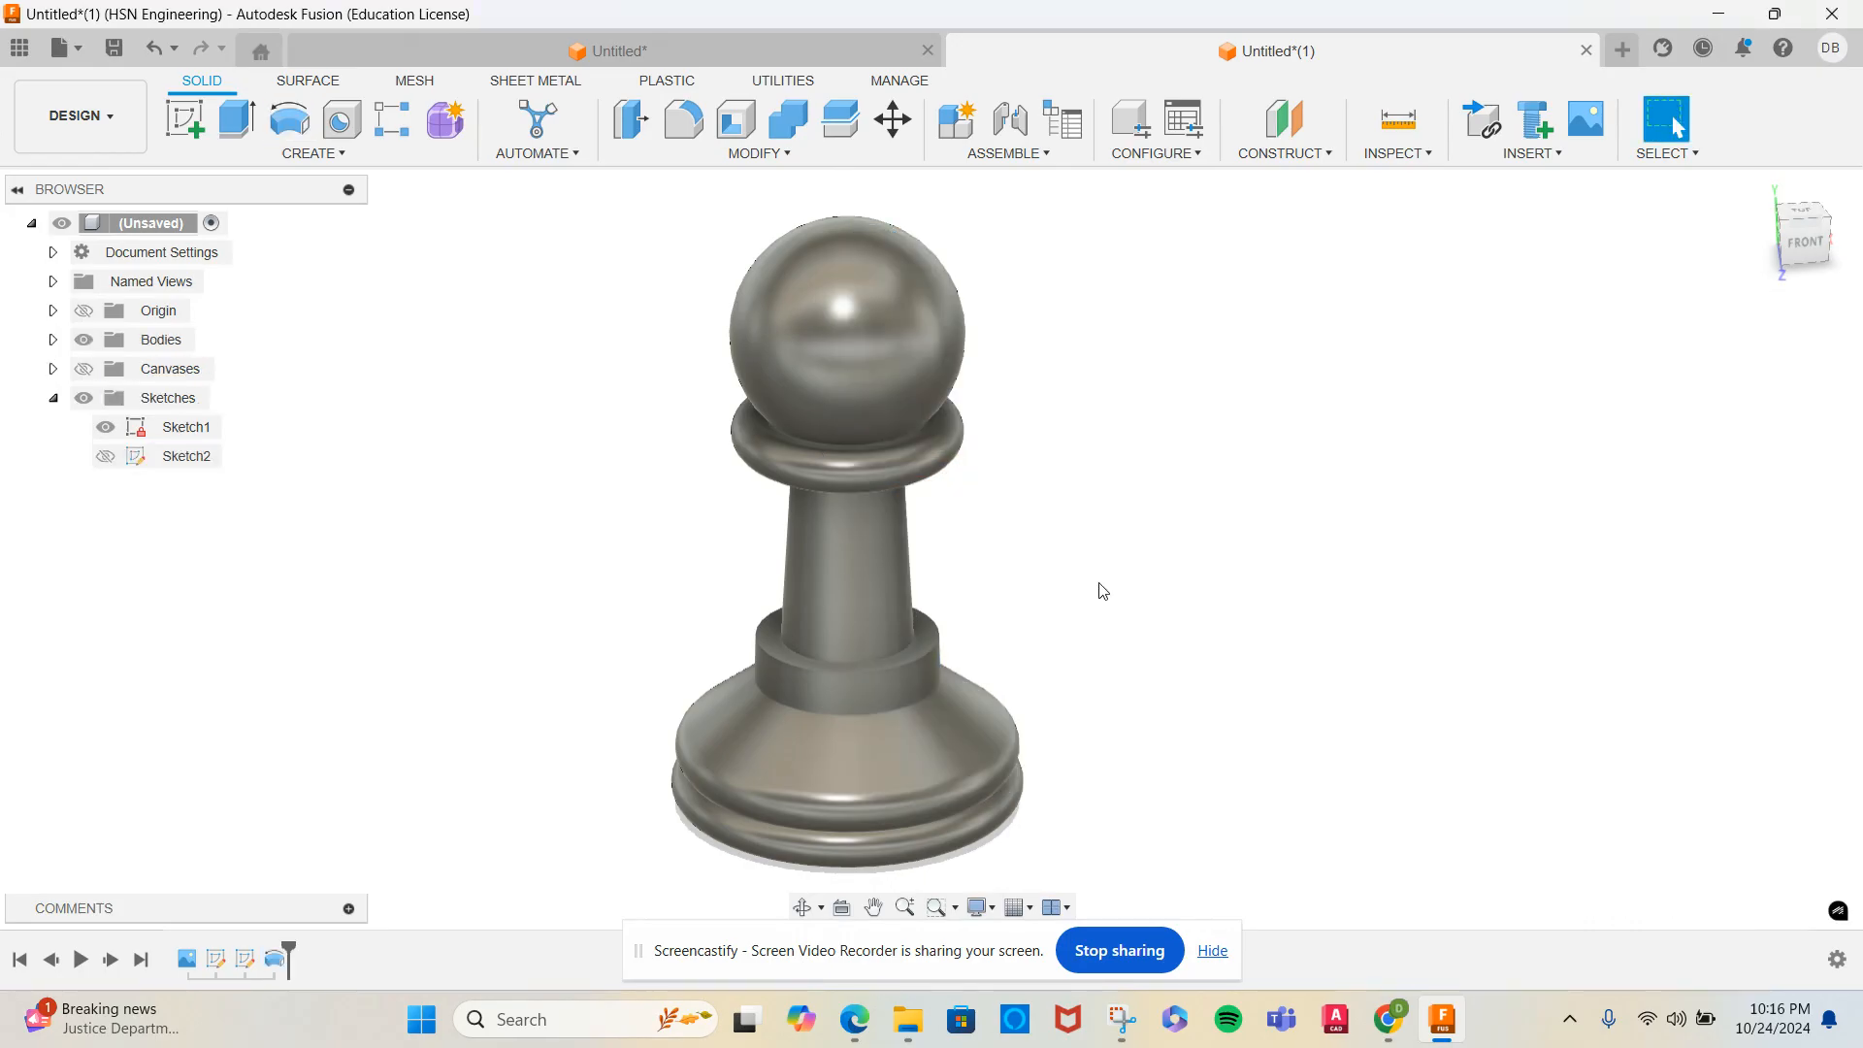
Show the reference canvas to compare it with the revolved pawn, and hide it again
{"action": "left_click", "coordinate": [86, 370]}
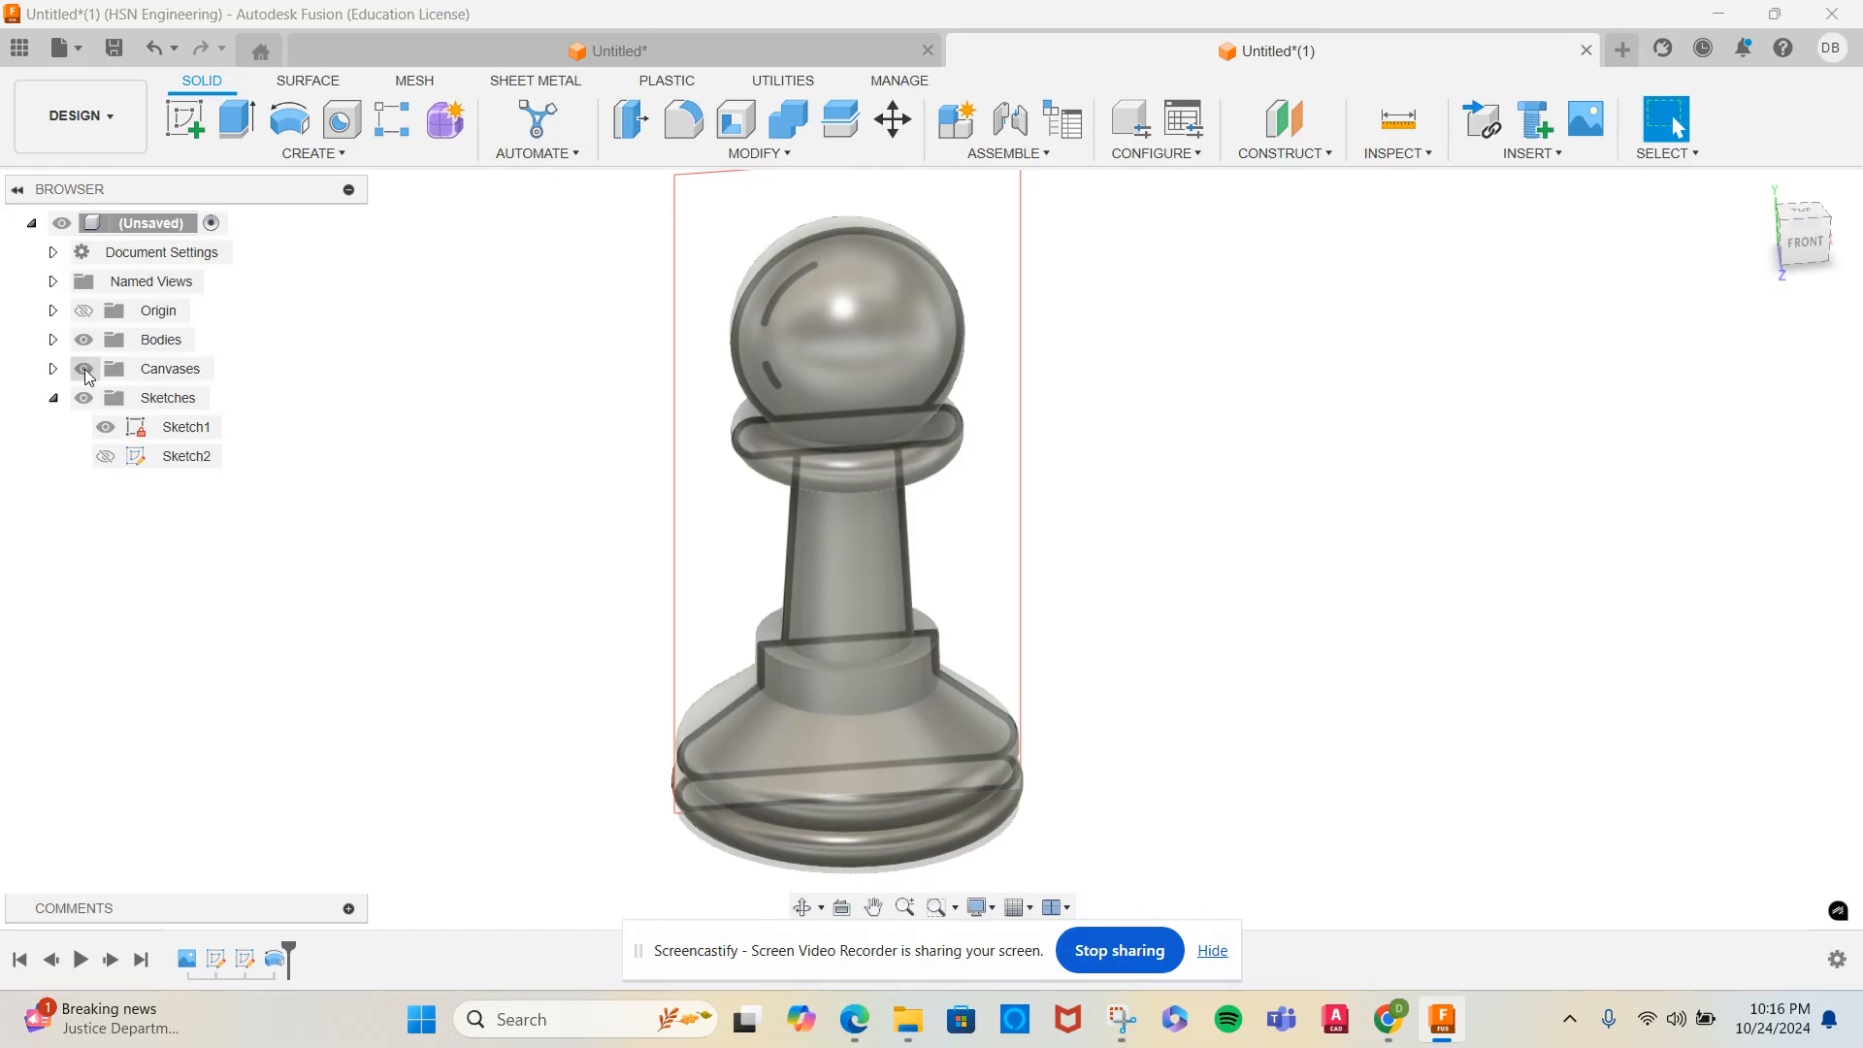
{"action": "left_click", "coordinate": [84, 370]}
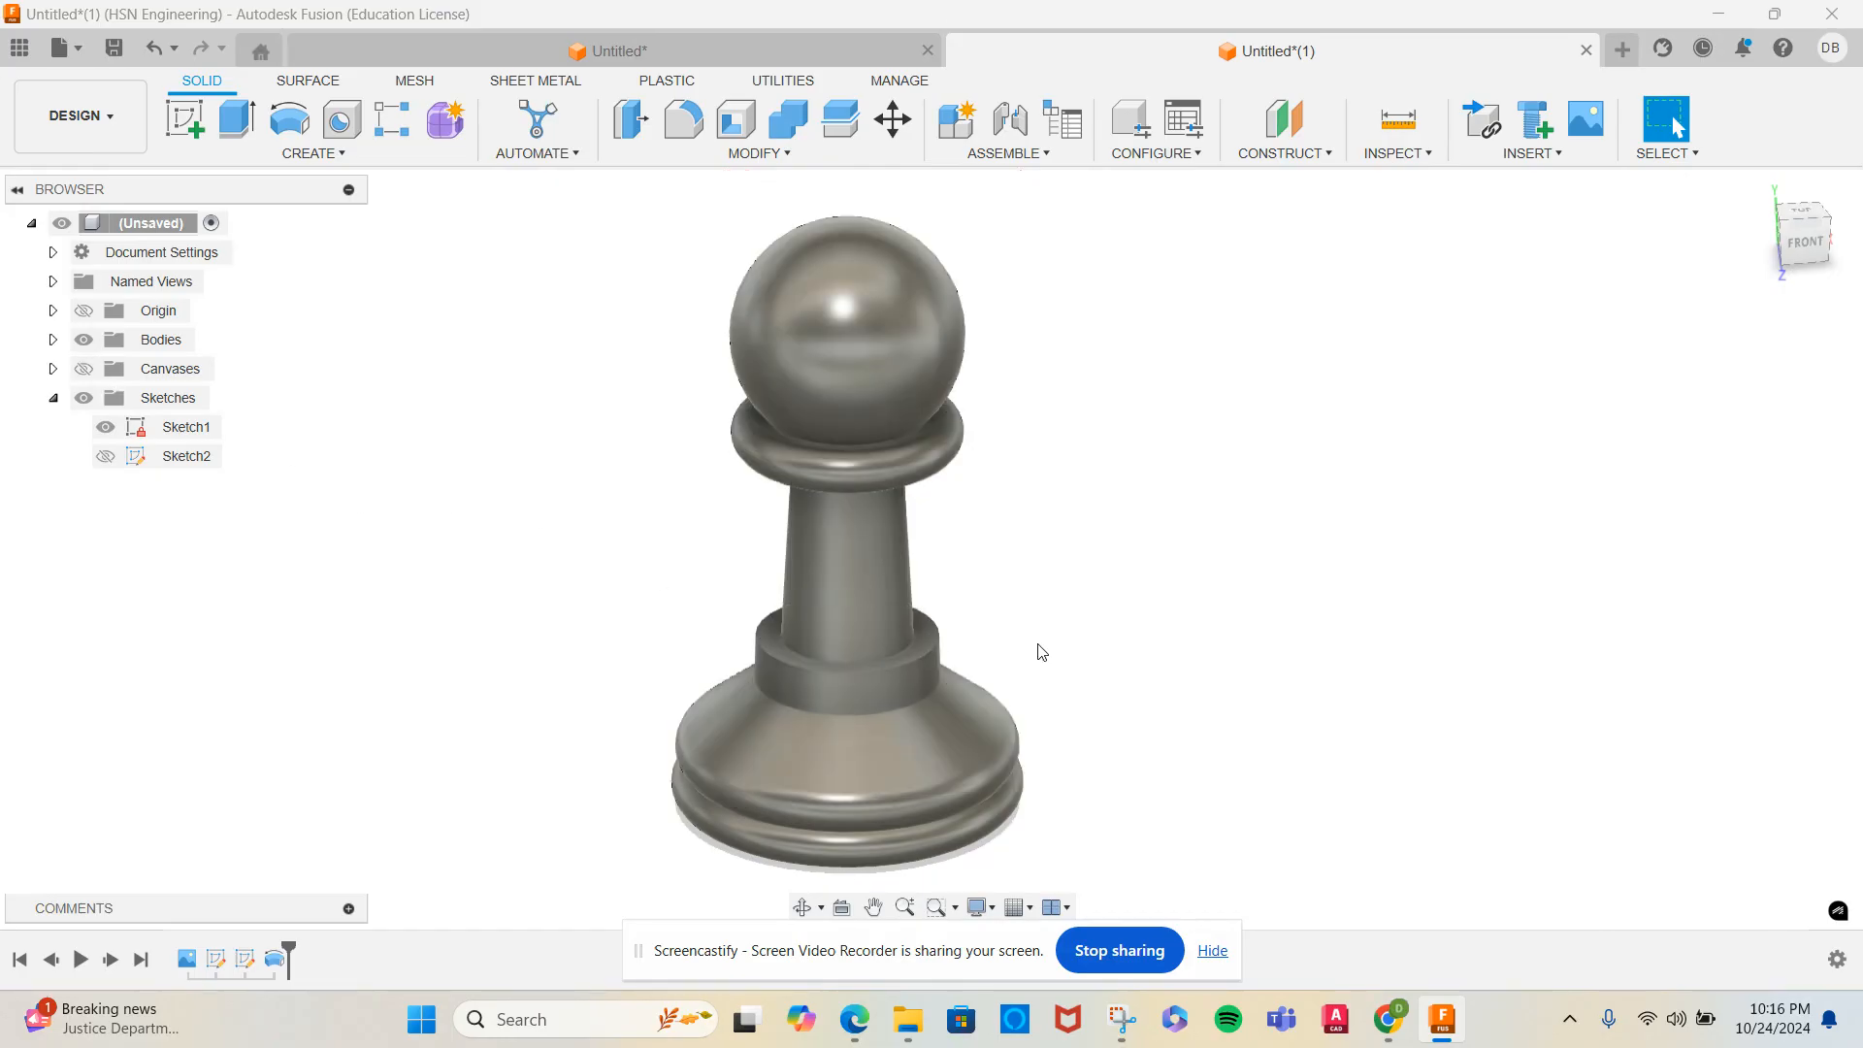
{"action": "middle_click_drag", "start_coordinate": [1226, 698], "coordinate": [1284, 704], "text": "shift"}
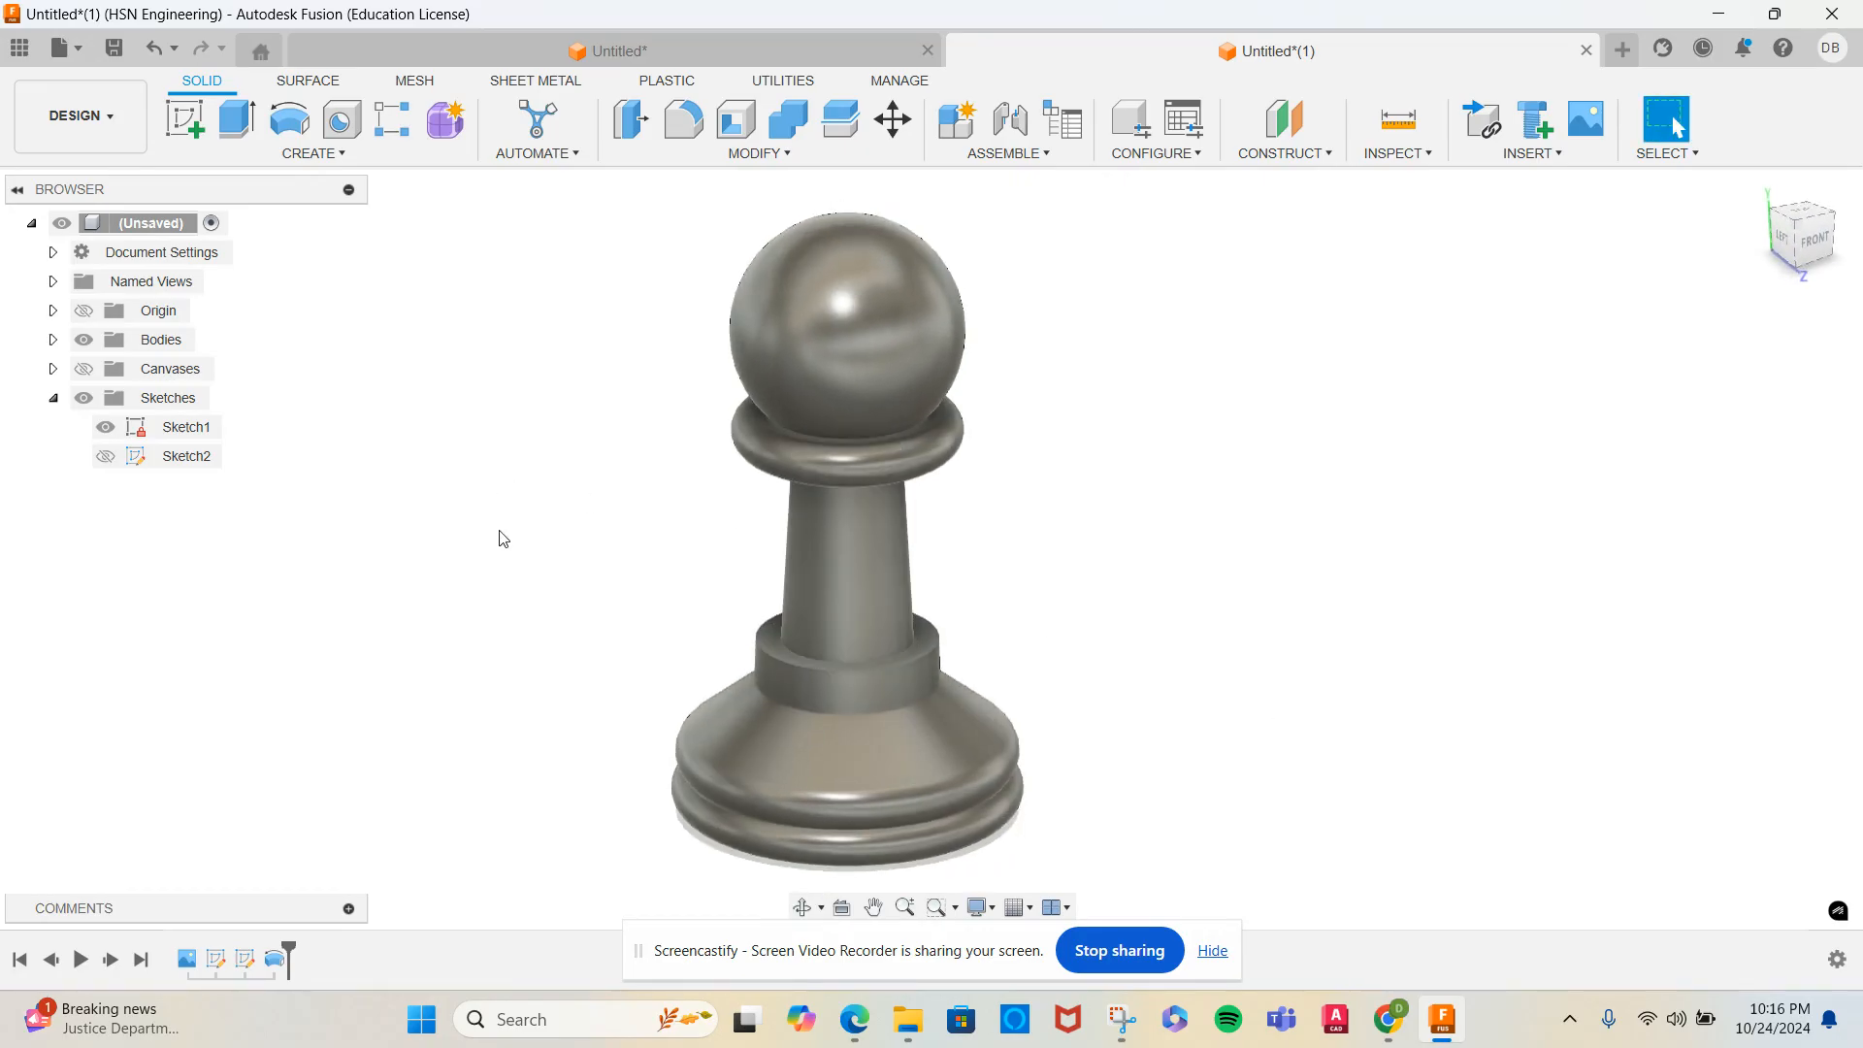
{"action": "left_click_drag", "start_coordinate": [810, 953], "coordinate": [1329, 830]}
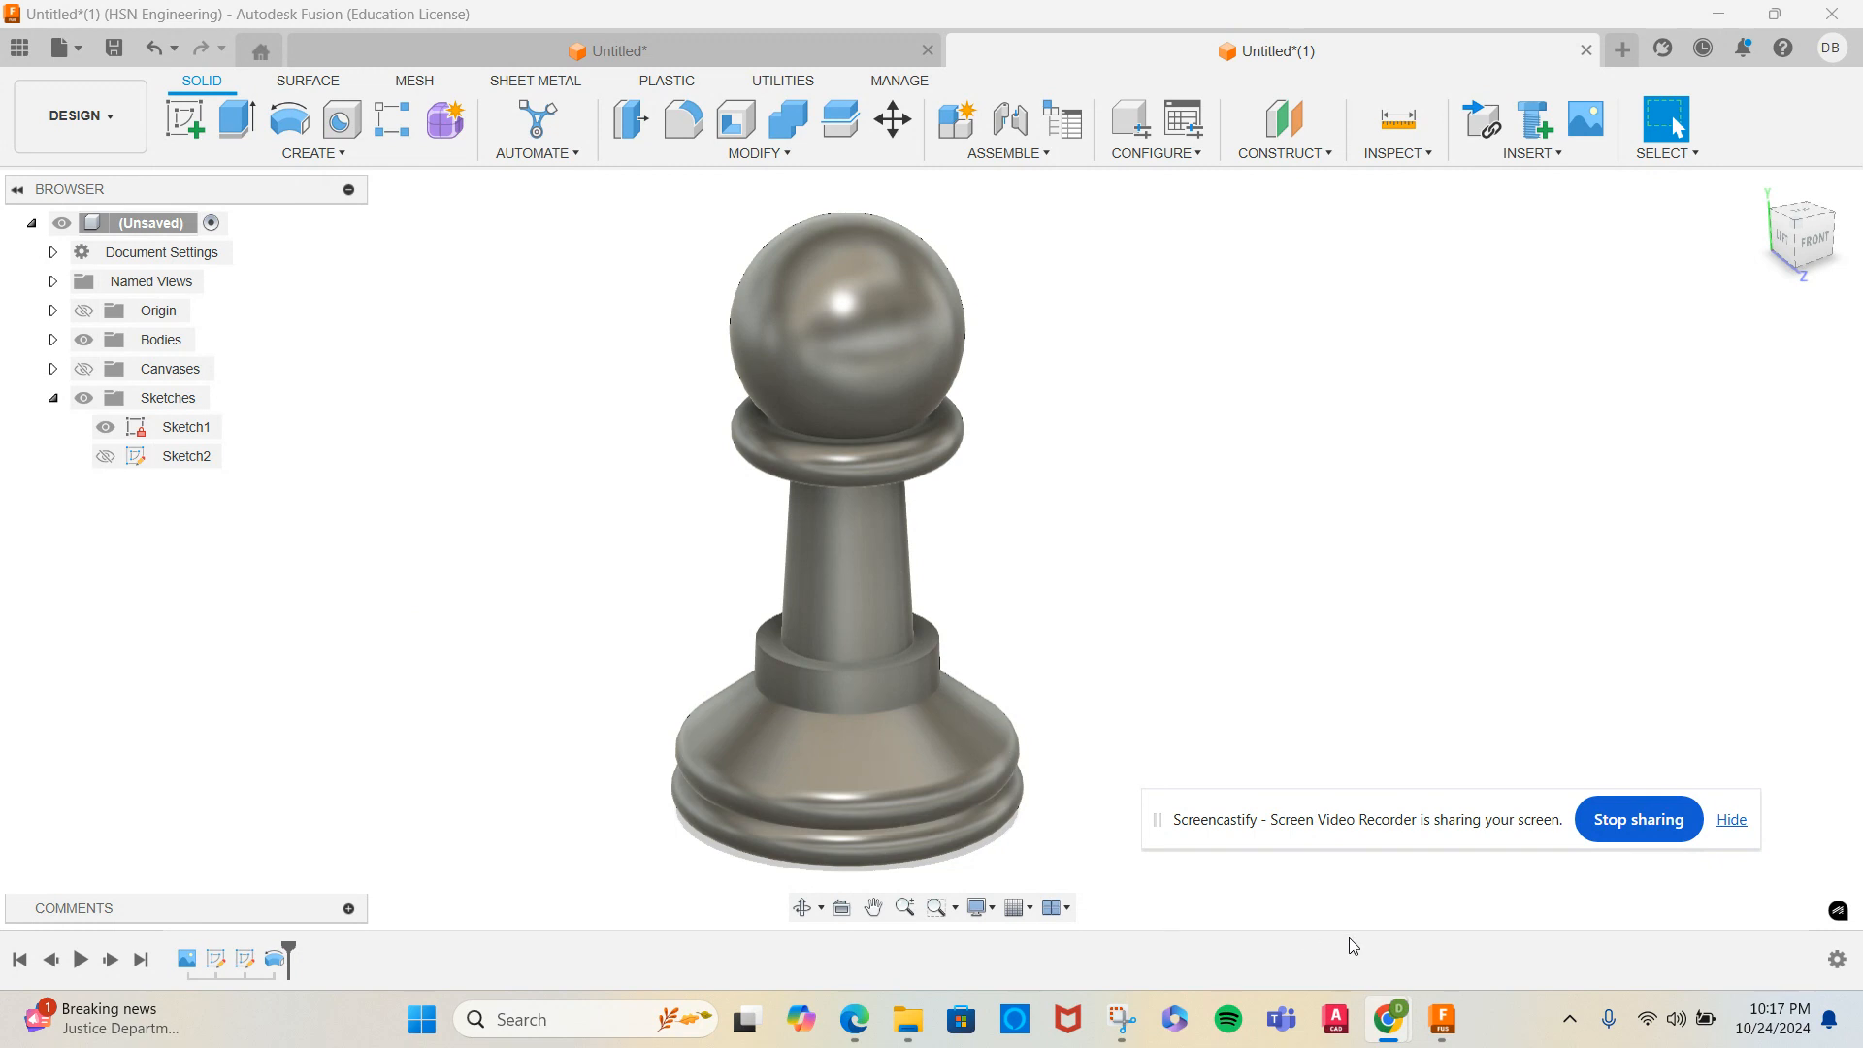
{"action": "left_click_drag", "start_coordinate": [1438, 816], "coordinate": [1419, 761]}
{"action": "left_click", "coordinate": [1416, 704]}
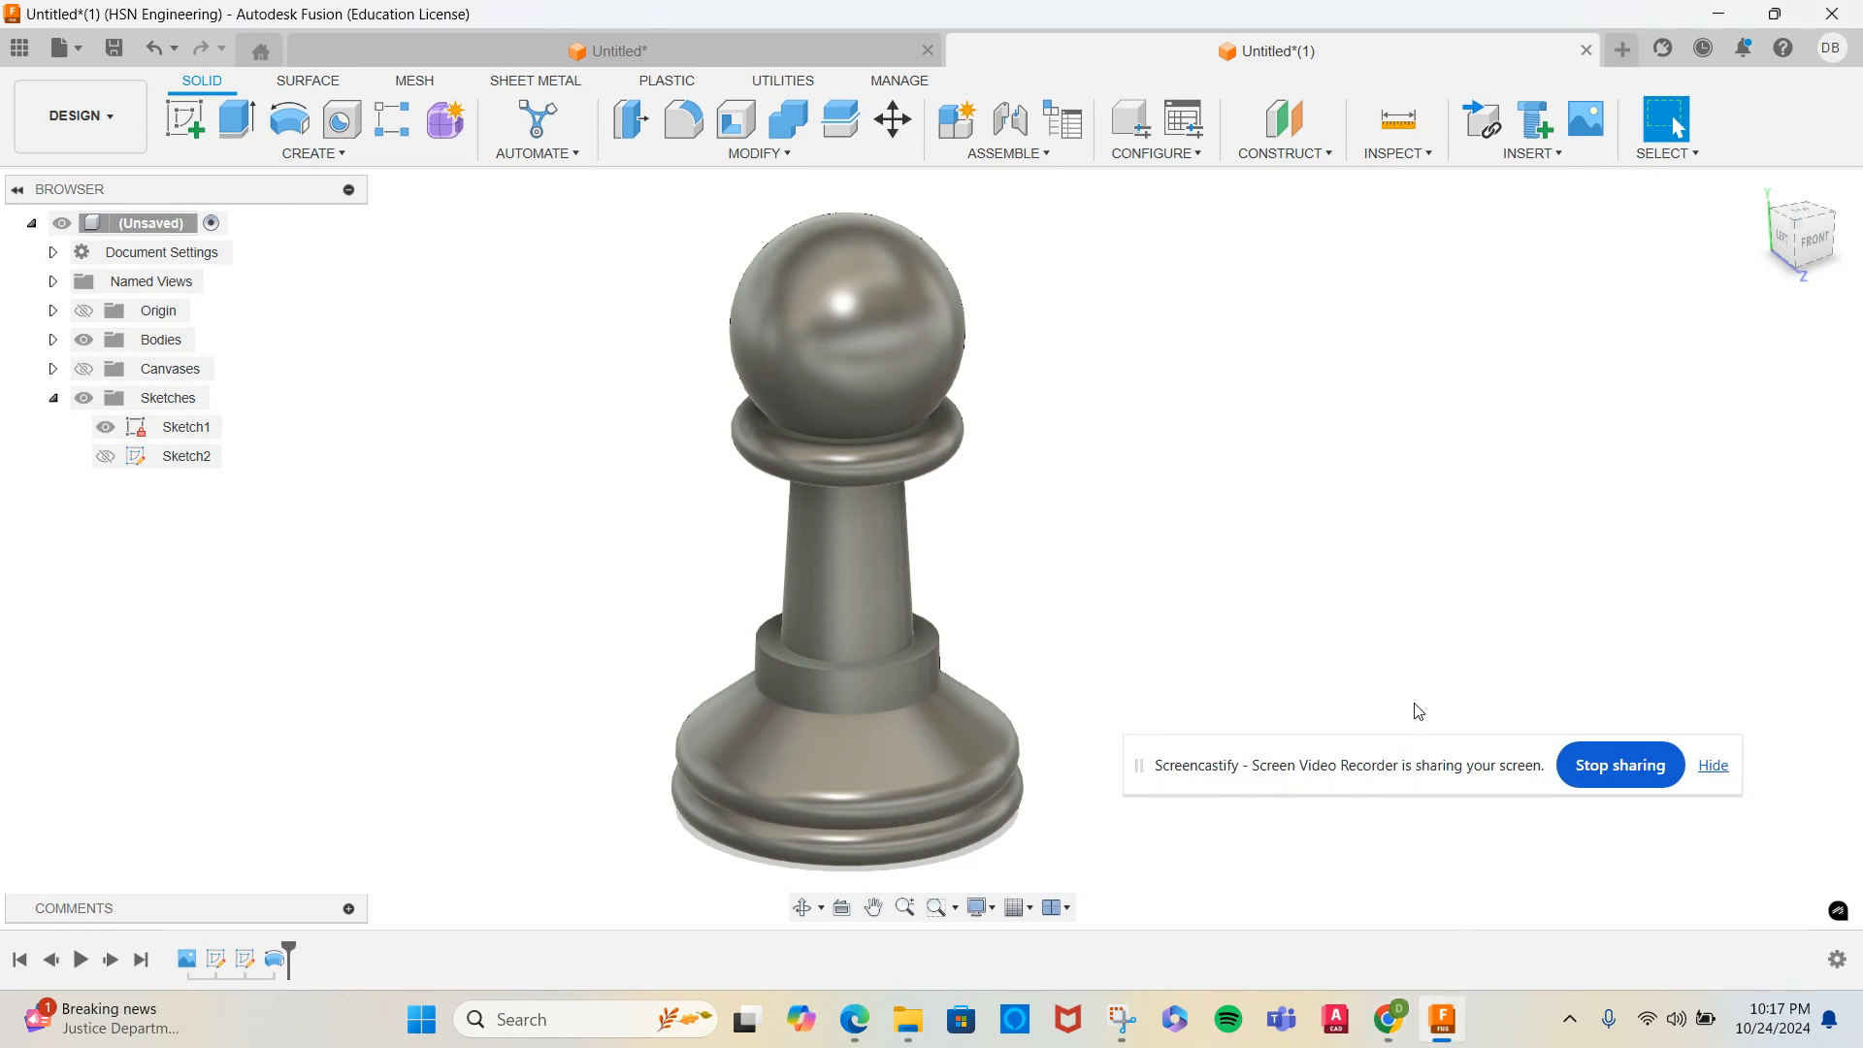